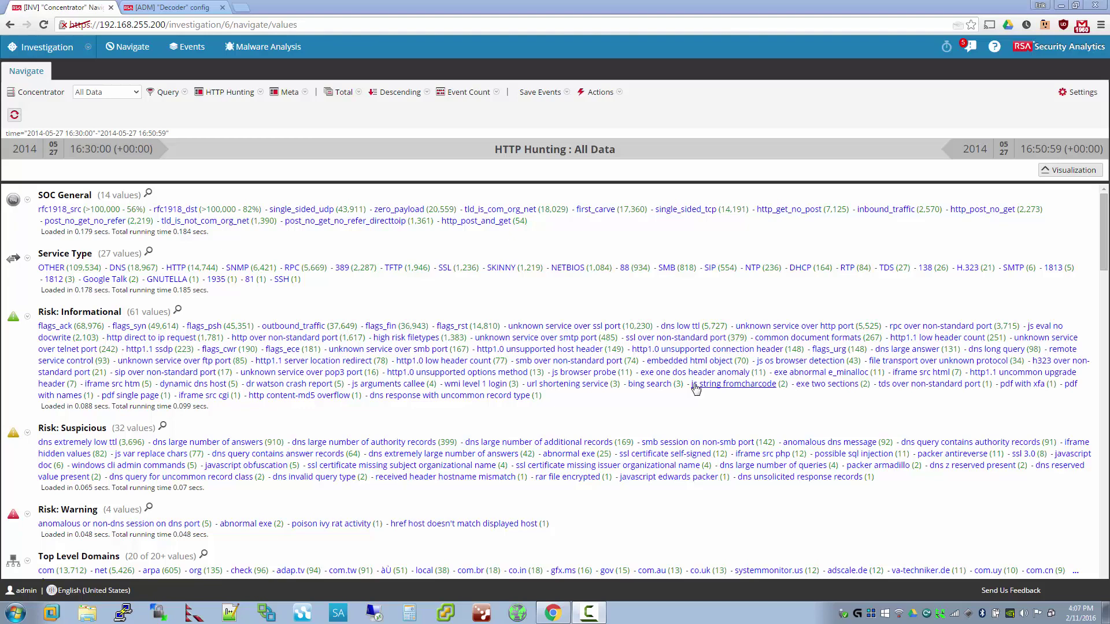
- Look through the HTTP Hunting meta groups for all data and return to the SOC General group
{"action": "left_click", "coordinate": [658, 419]}
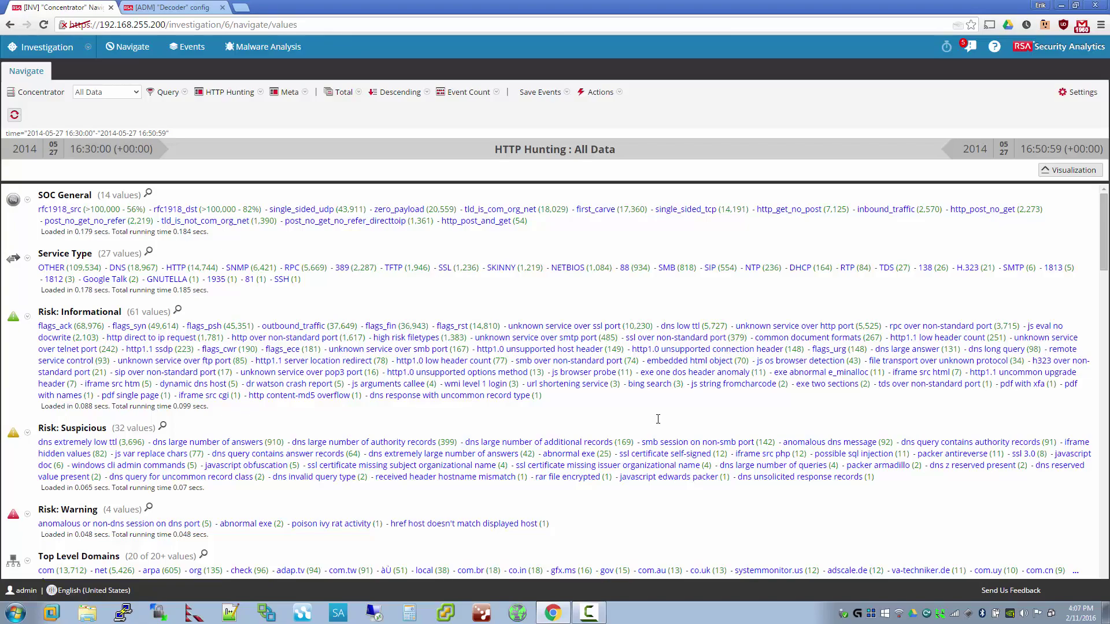
{"action": "scroll", "coordinate": [660, 421], "scroll_direction": "down", "scroll_amount": 3}
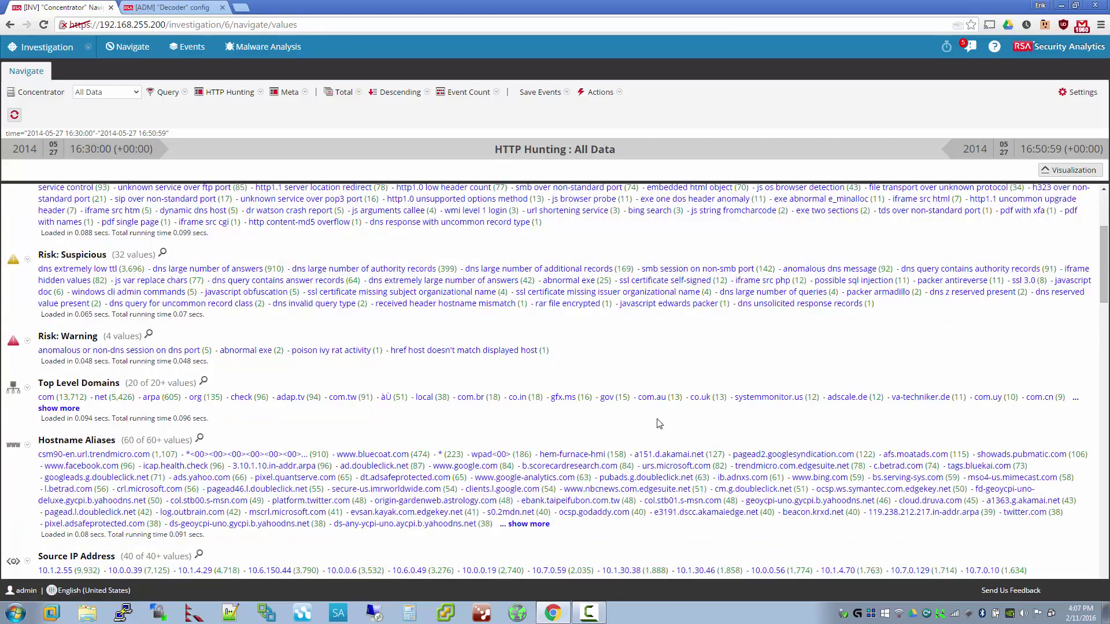
{"action": "scroll", "coordinate": [659, 424], "scroll_direction": "down", "scroll_amount": 5}
{"action": "scroll", "coordinate": [659, 424], "scroll_direction": "down", "scroll_amount": 10}
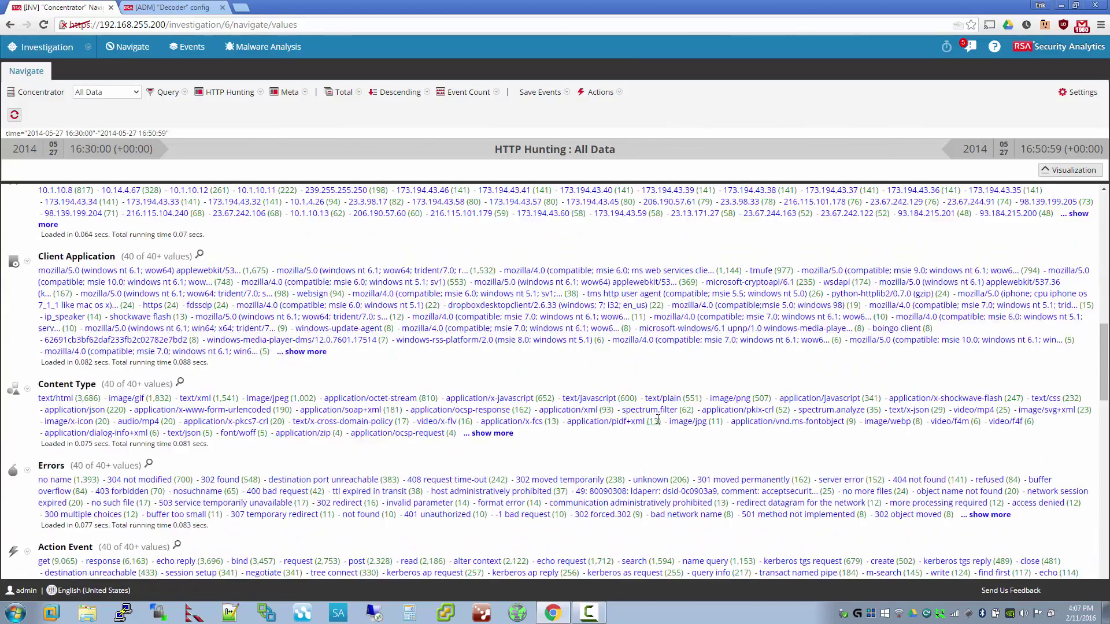
{"action": "scroll", "coordinate": [659, 425], "scroll_direction": "down", "scroll_amount": 5}
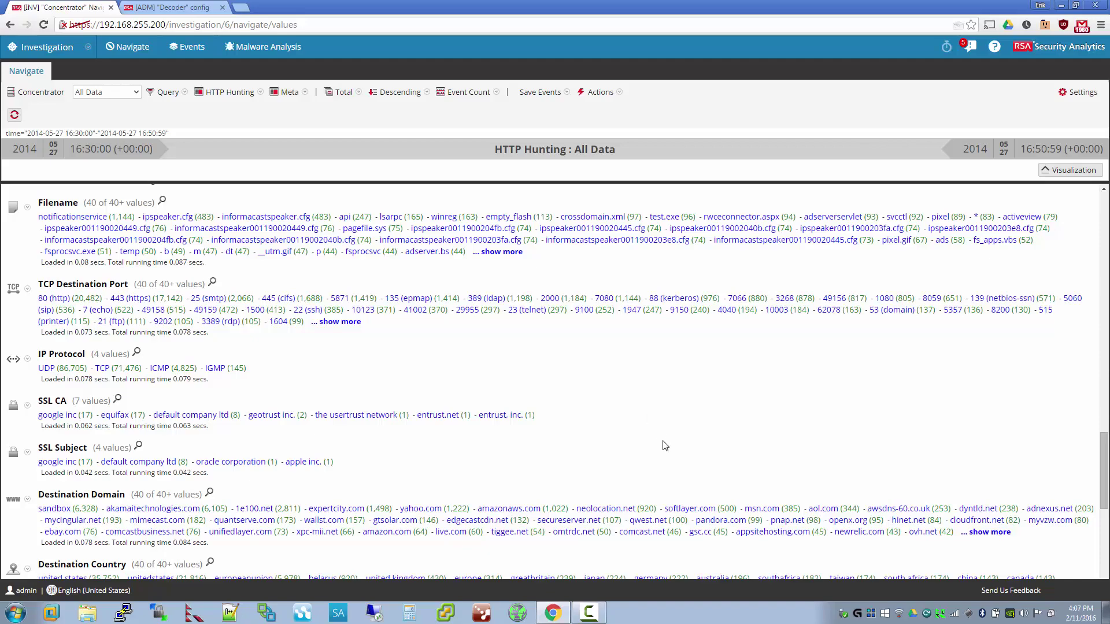
{"action": "scroll", "coordinate": [664, 443], "scroll_direction": "down", "scroll_amount": 8}
{"action": "scroll", "coordinate": [668, 445], "scroll_direction": "up", "scroll_amount": 10}
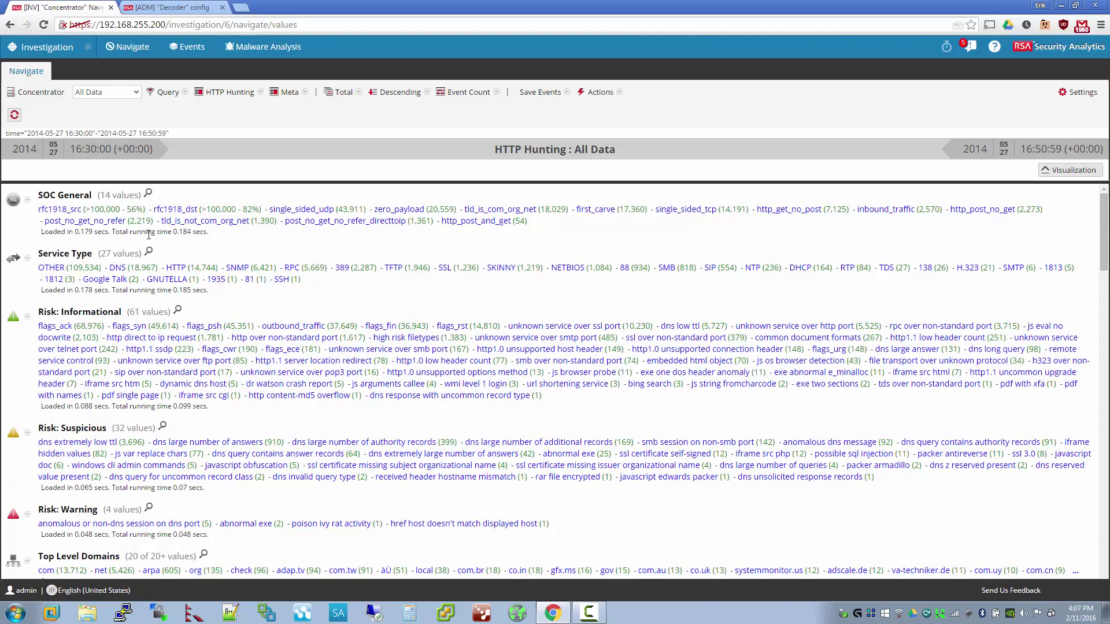
{"action": "left_click_drag", "start_coordinate": [92, 199], "coordinate": [38, 203]}
{"action": "left_click", "coordinate": [89, 195]}
- Widen the Condition column in the Decoder's app rules list to show the full rule conditions
{"action": "left_click", "coordinate": [177, 8]}
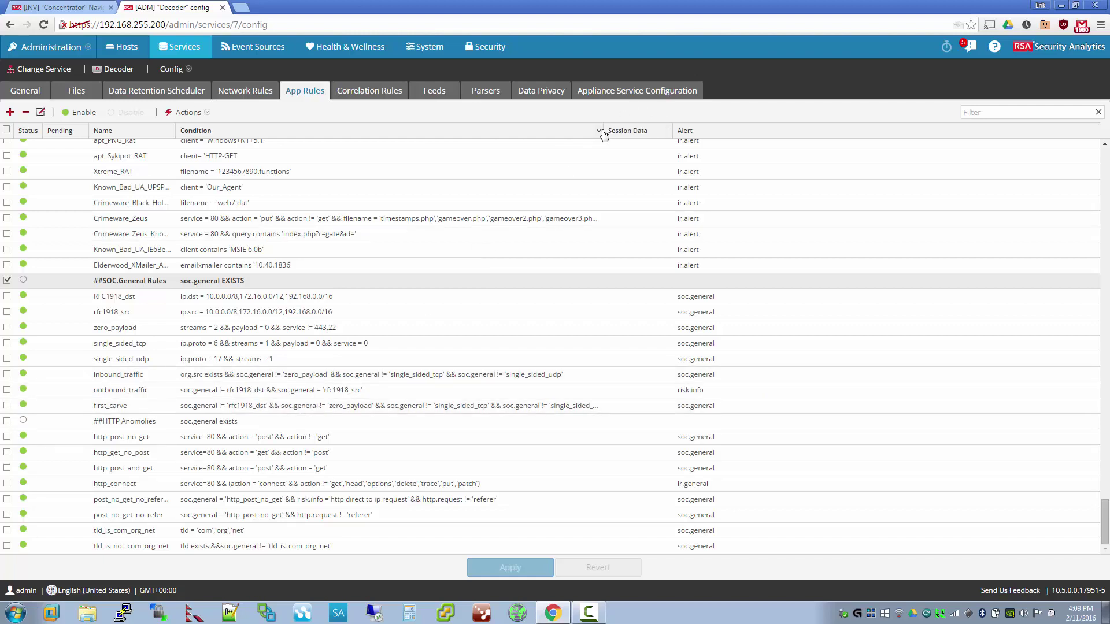
{"action": "left_click_drag", "start_coordinate": [604, 132], "coordinate": [856, 168]}
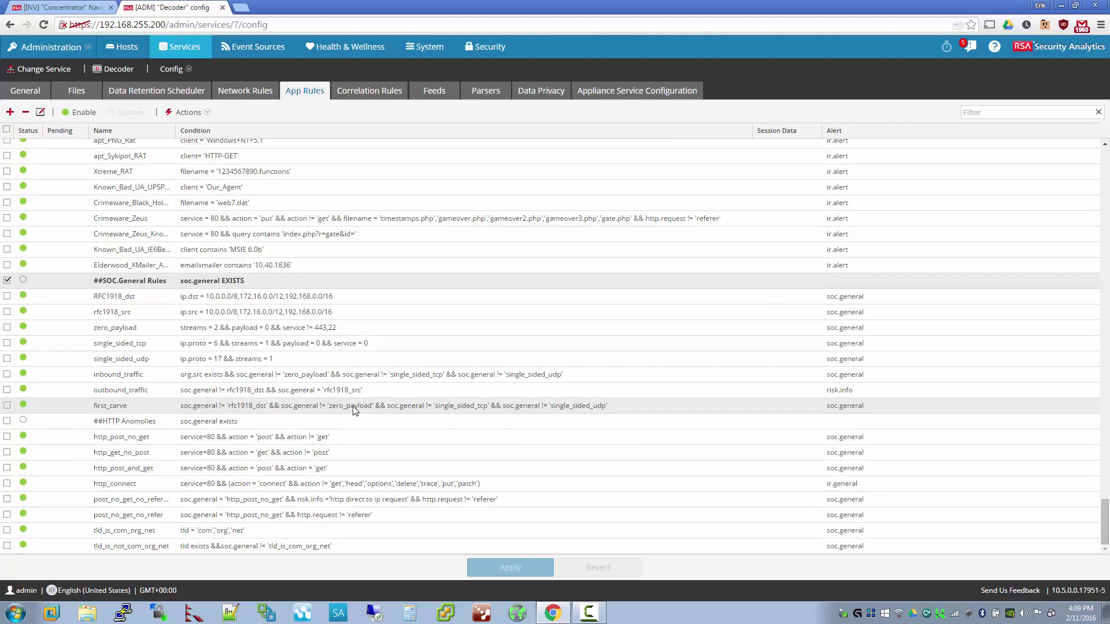
- Filter the Concentrator investigation to sessions with the SOC General value first_carve
{"action": "left_click", "coordinate": [64, 9]}
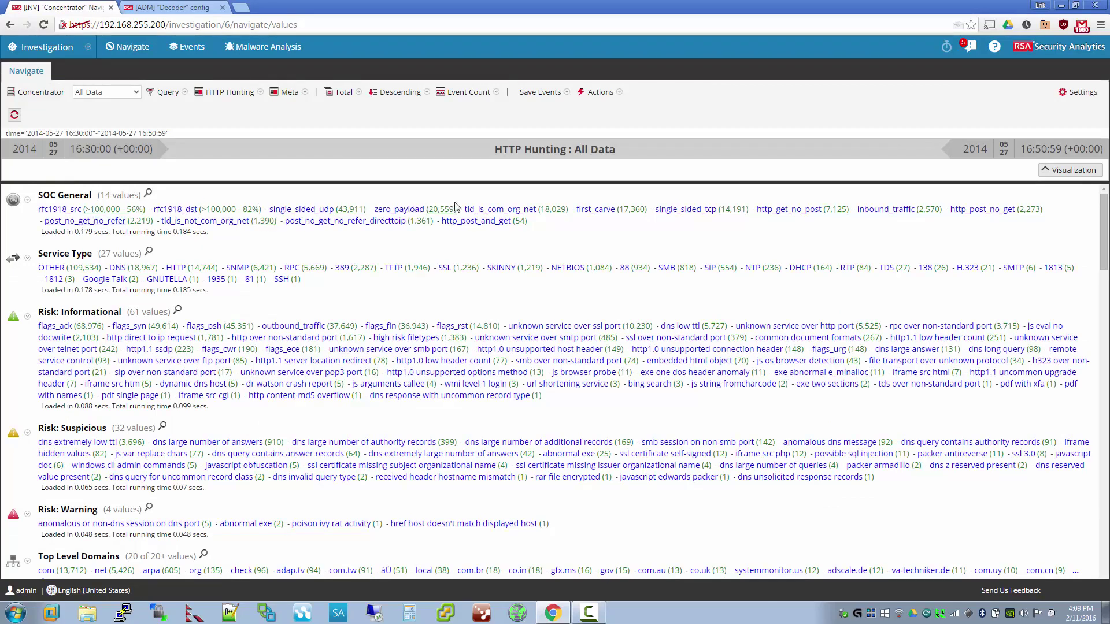
{"action": "left_click", "coordinate": [598, 211]}
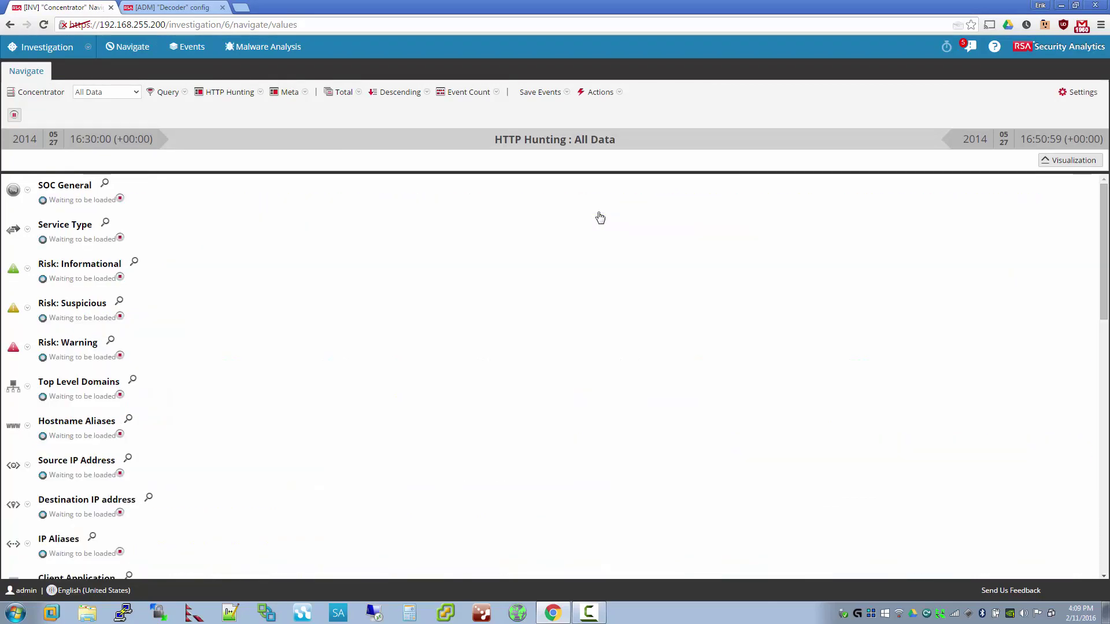
{"action": "triple_click", "coordinate": [582, 272]}
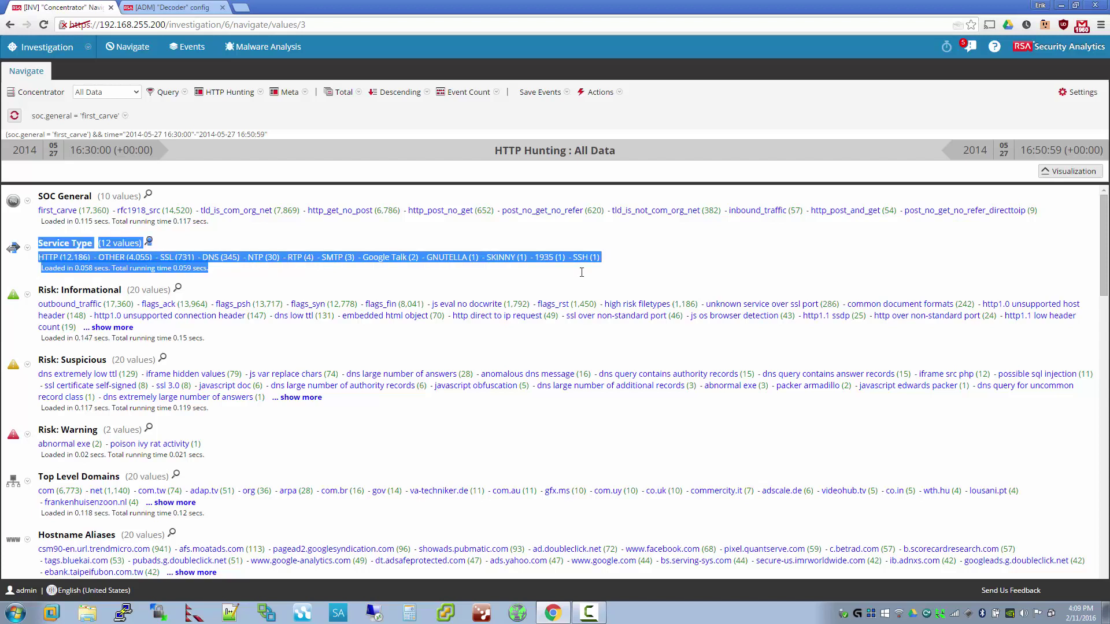
{"action": "triple_click", "coordinate": [599, 282]}
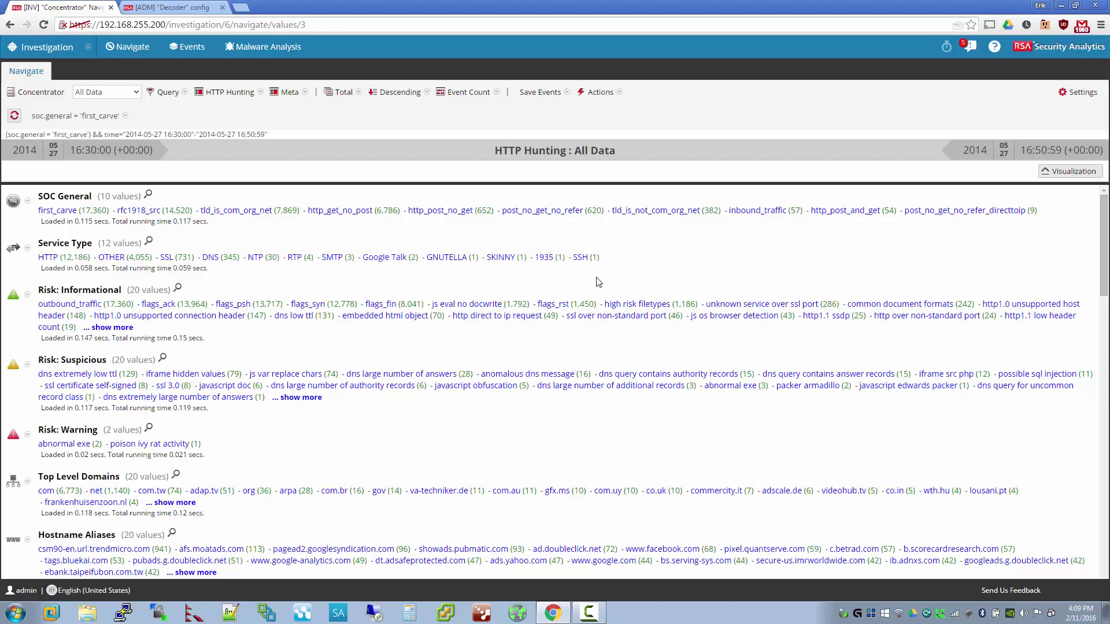
{"action": "left_click", "coordinate": [607, 245]}
- Examine the RFC1918_dst rule in the Decoder's app rules and compare it with the SOC General values in the investigation
{"action": "left_click", "coordinate": [188, 8]}
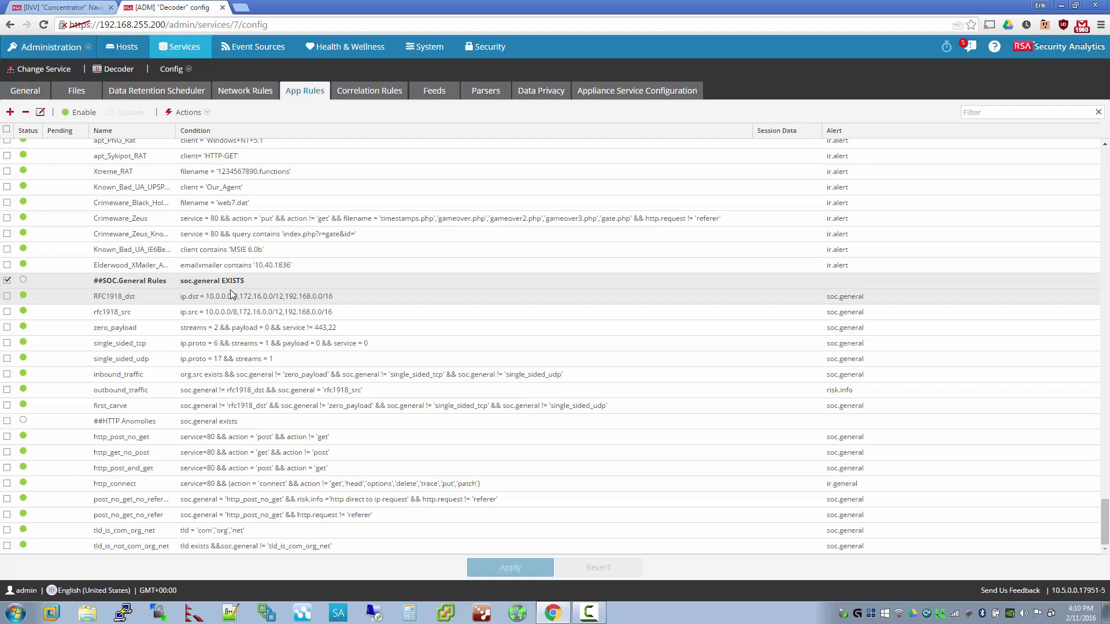
{"action": "left_click_drag", "start_coordinate": [181, 298], "coordinate": [300, 305]}
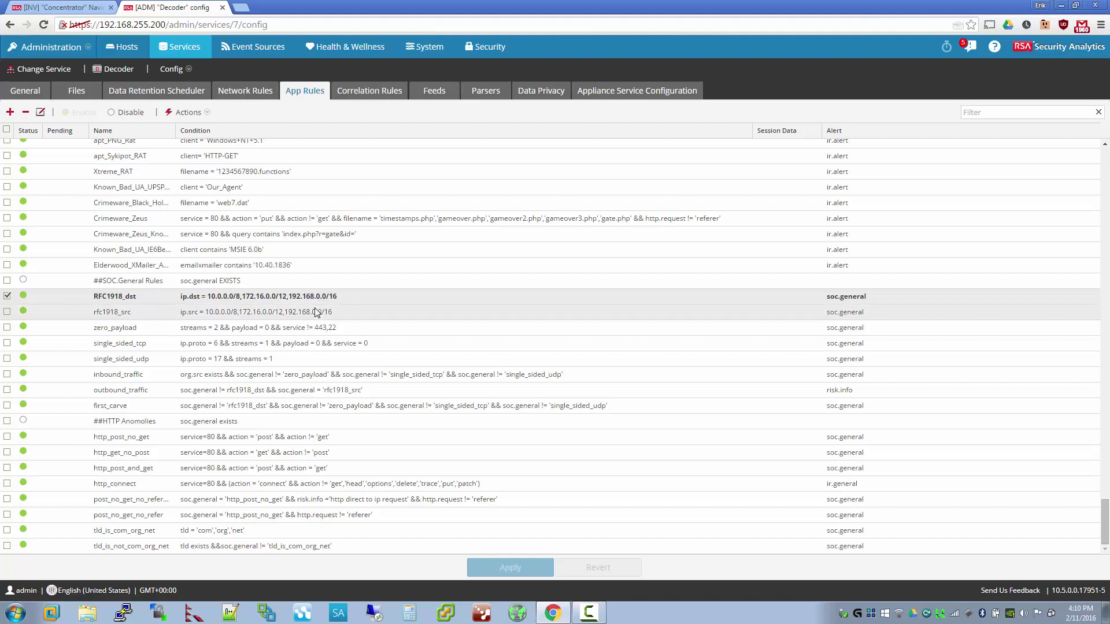
{"action": "left_click", "coordinate": [51, 7]}
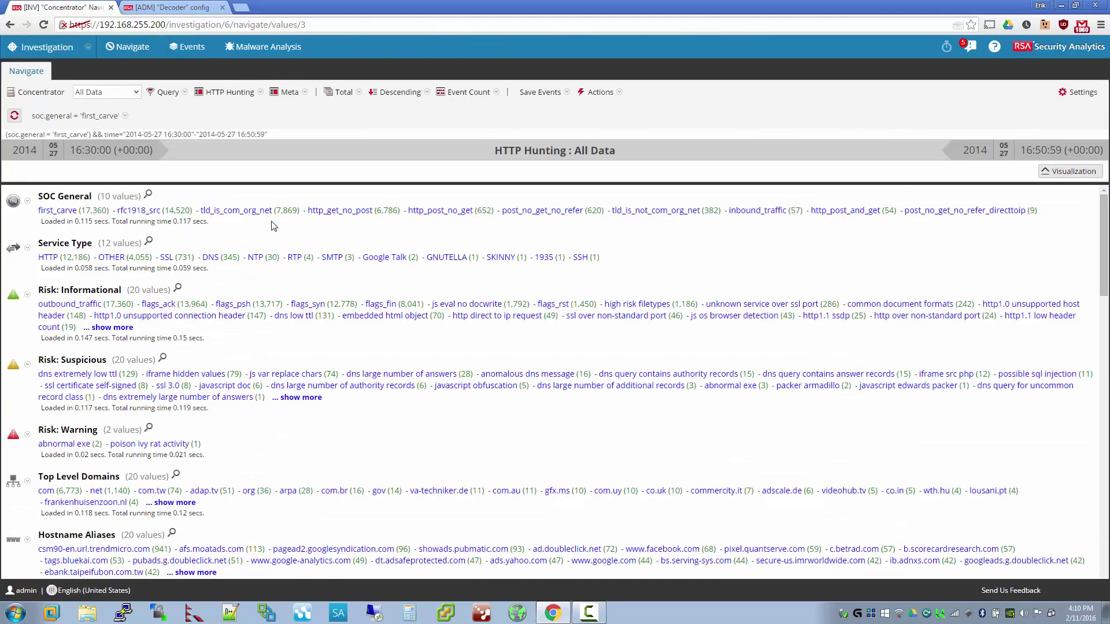
{"action": "left_click", "coordinate": [144, 7]}
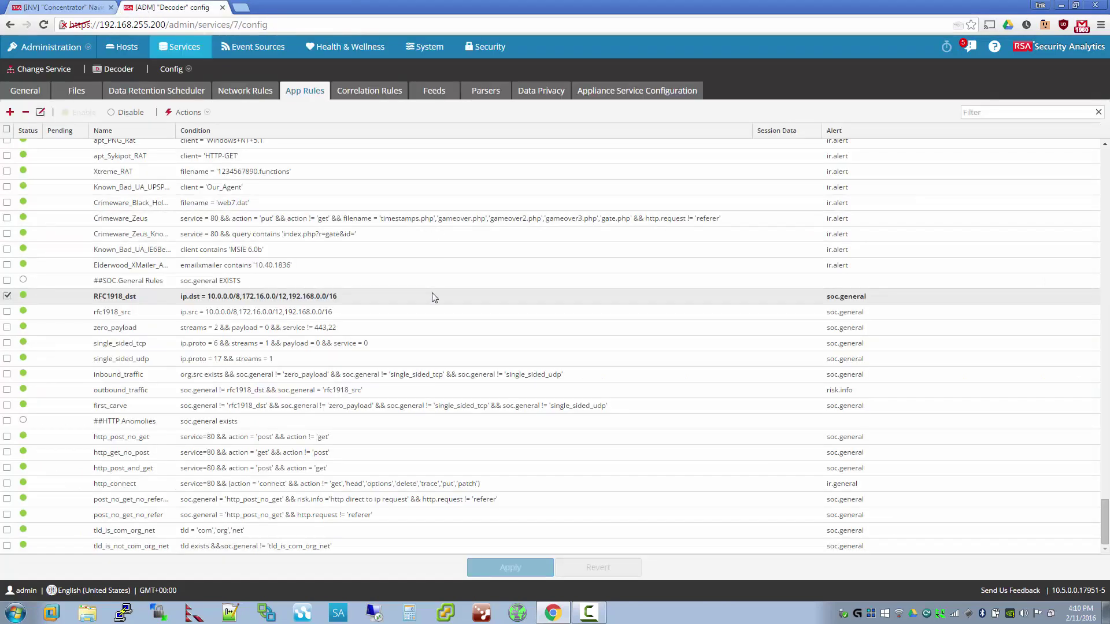
- Go through the app rules under ##HTTP Anomolies, from http_get_no_post to tld_is_not_com_org_net
{"action": "left_click", "coordinate": [380, 417]}
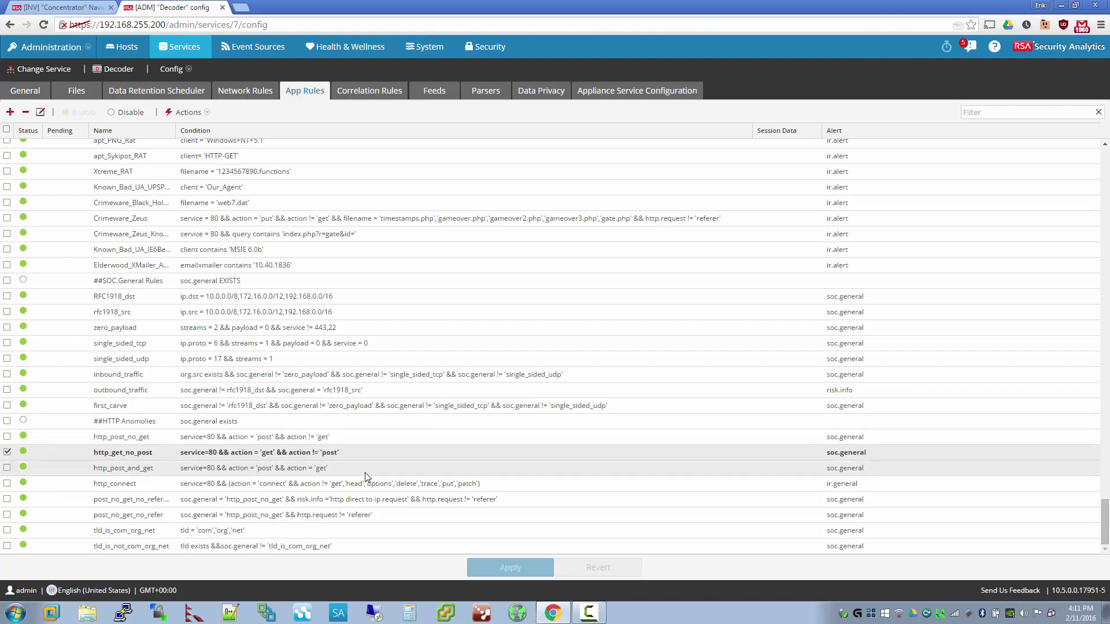
{"action": "left_click", "coordinate": [378, 484]}
{"action": "left_click", "coordinate": [381, 505]}
{"action": "left_click", "coordinate": [378, 515]}
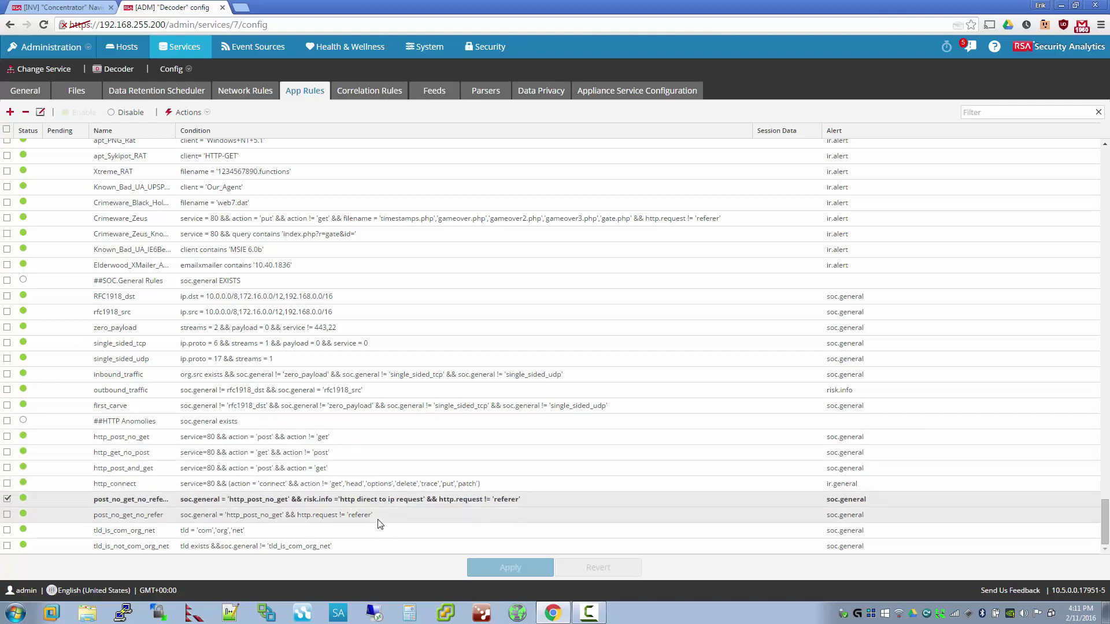
{"action": "left_click", "coordinate": [371, 531]}
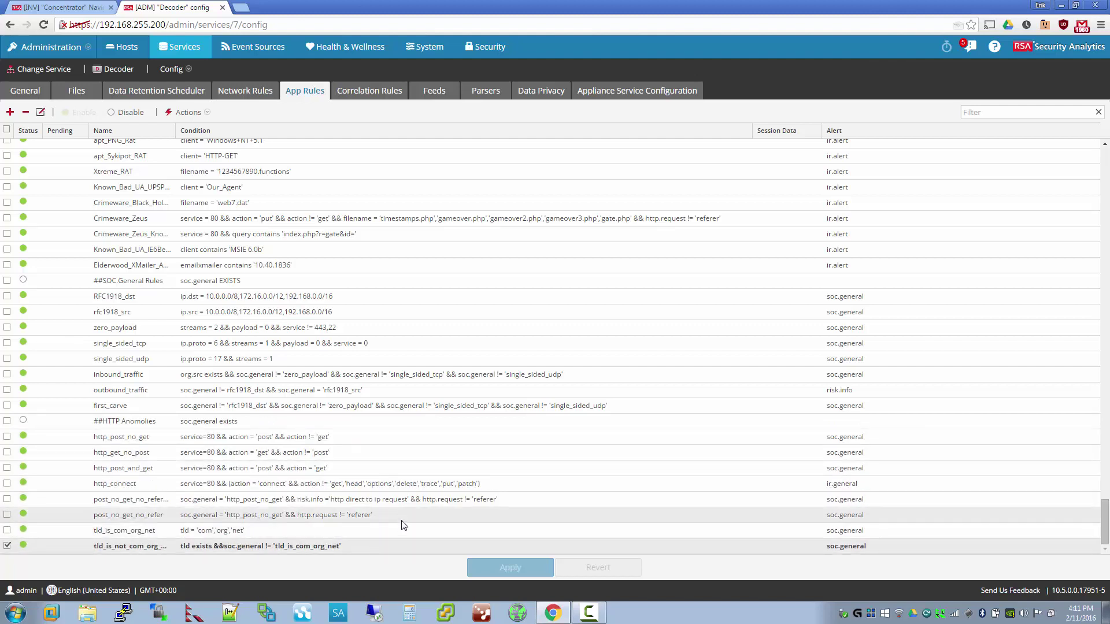
{"action": "left_click", "coordinate": [457, 424]}
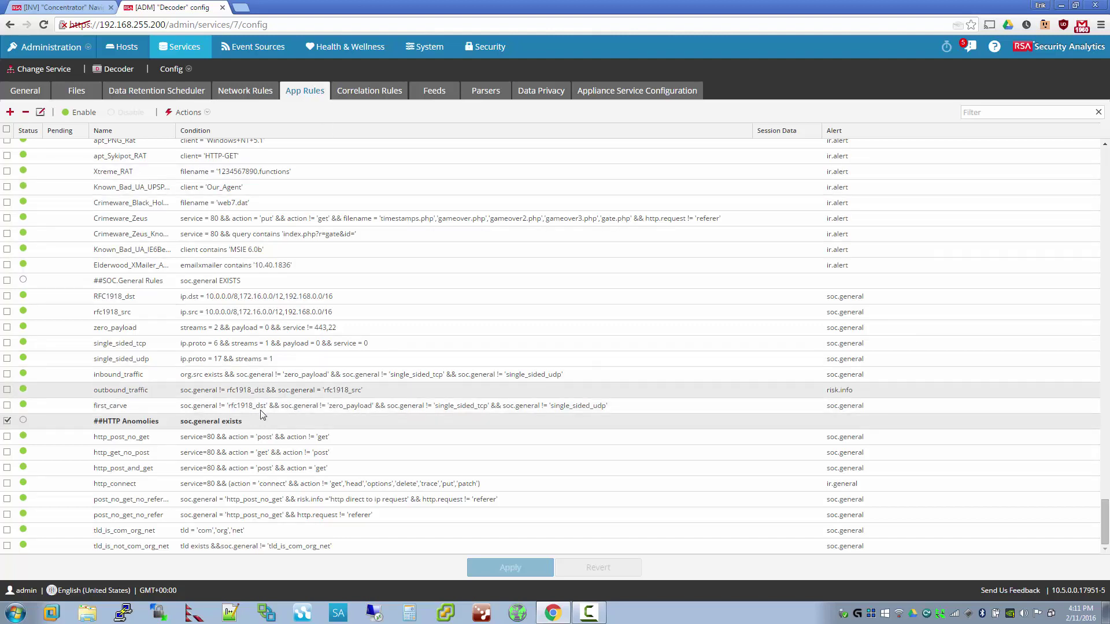
- View the Decoder's correlation rules and network rules, and return to the SOC.General rules at the end of the app rules
{"action": "left_click", "coordinate": [386, 100]}
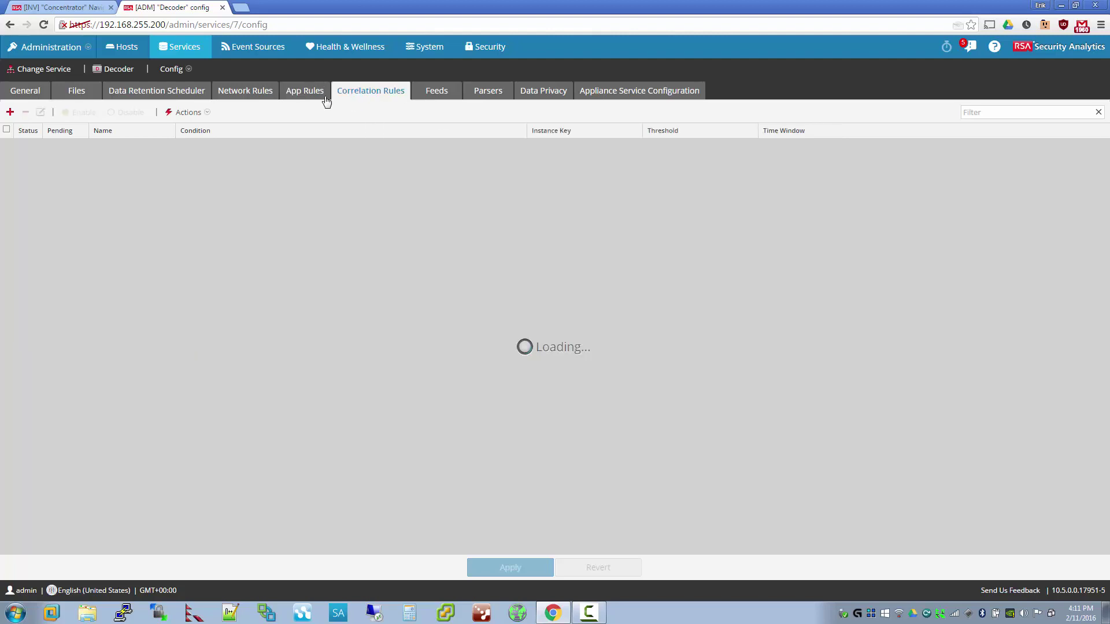
{"action": "left_click", "coordinate": [307, 97]}
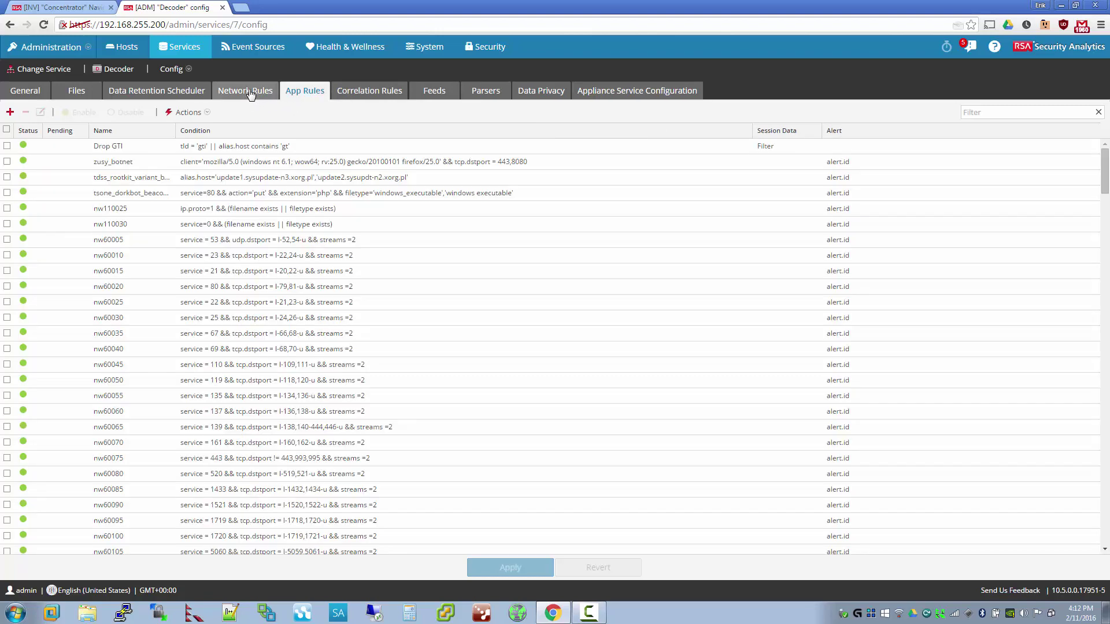
{"action": "left_click", "coordinate": [250, 94]}
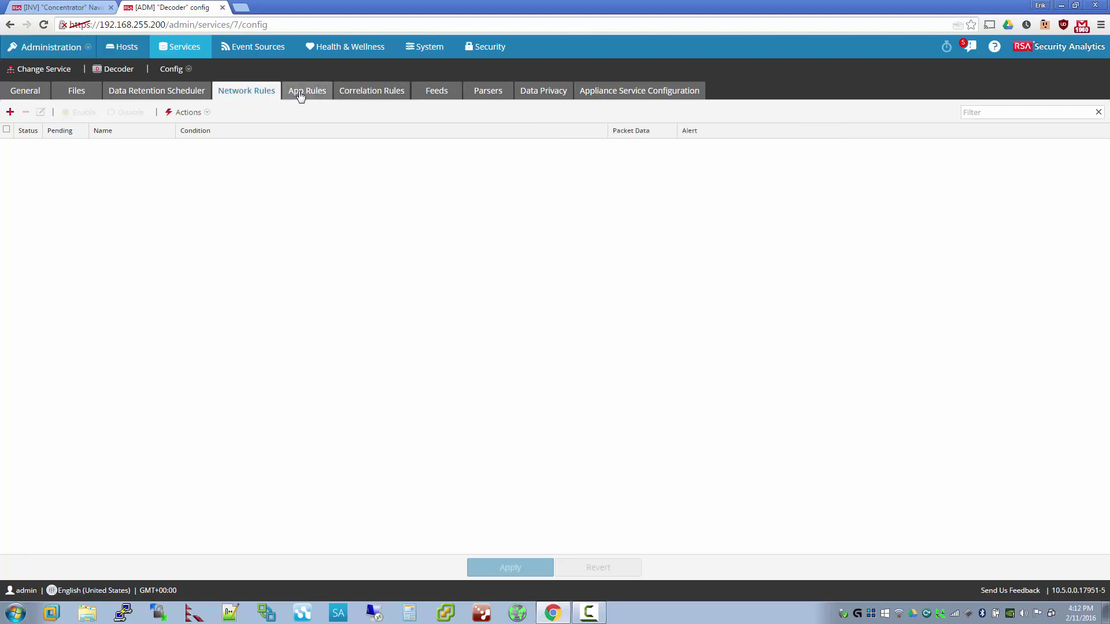
{"action": "left_click", "coordinate": [300, 96]}
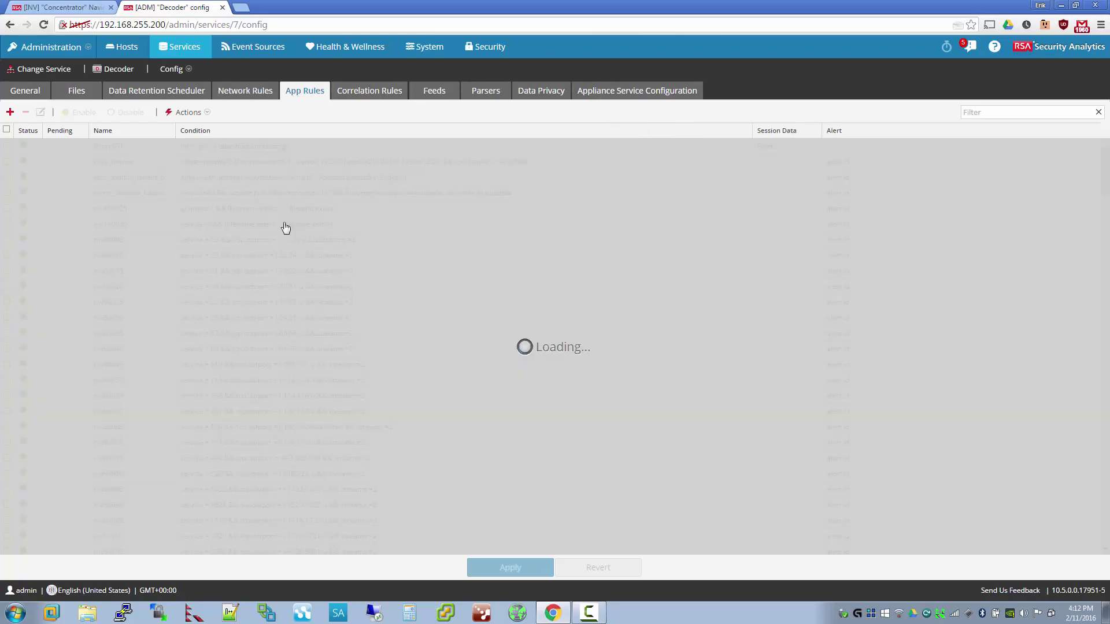
{"action": "scroll", "coordinate": [987, 372], "scroll_direction": "down", "scroll_amount": 15}
{"action": "scroll", "coordinate": [987, 372], "scroll_direction": "down", "scroll_amount": 20}
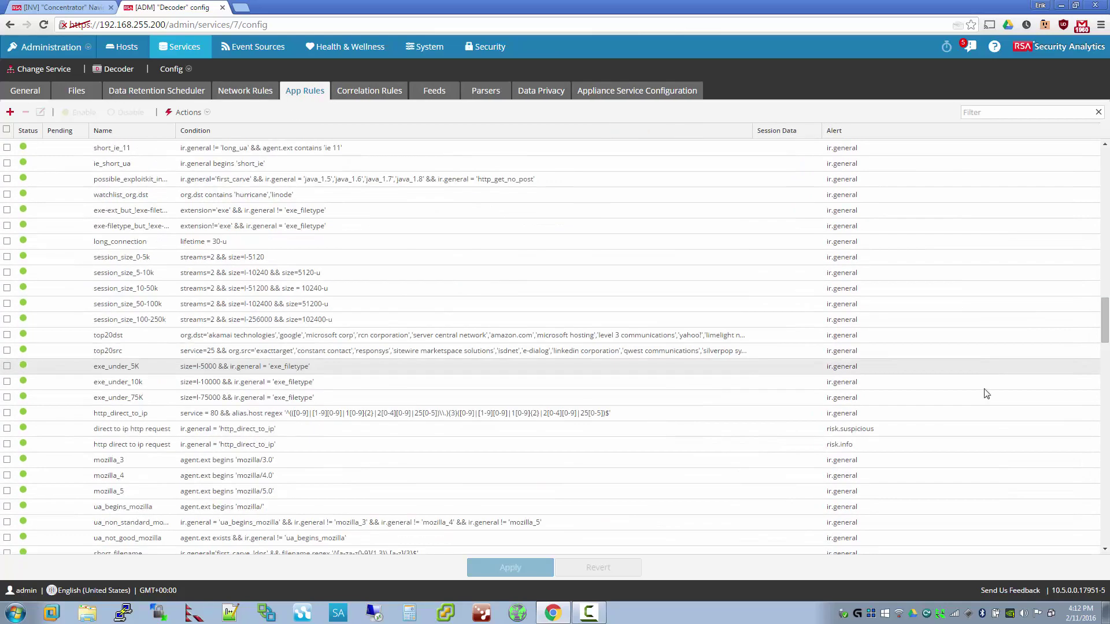
{"action": "scroll", "coordinate": [1010, 507], "scroll_direction": "down", "scroll_amount": 3}
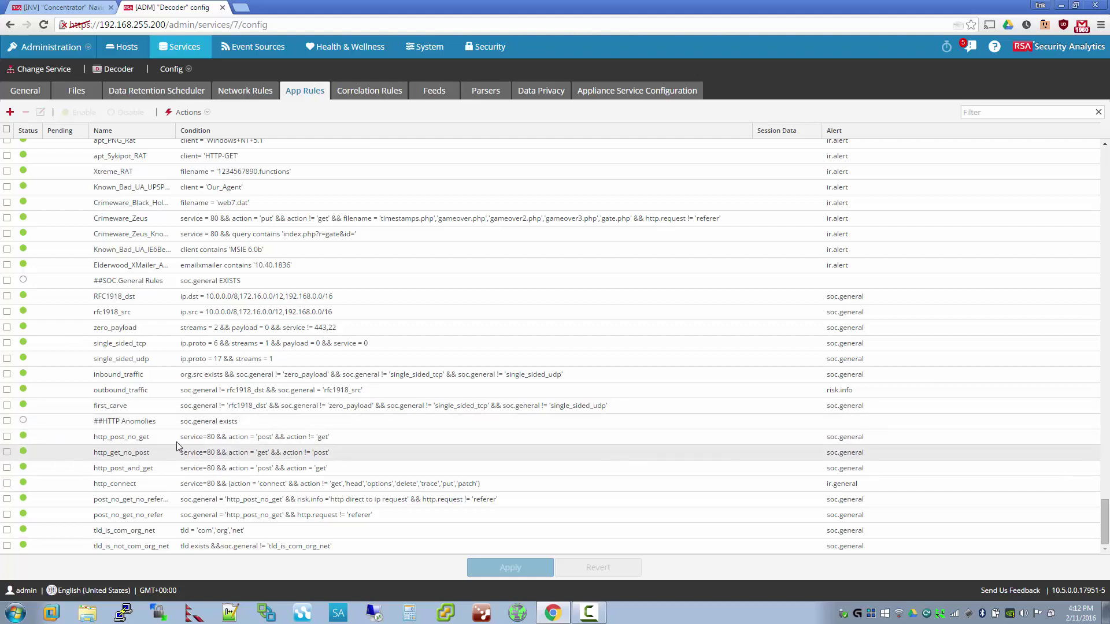
- Examine the http_post_no_get app rule and compare it with its SOC General value in the investigation
{"action": "left_click_drag", "start_coordinate": [95, 438], "coordinate": [170, 437]}
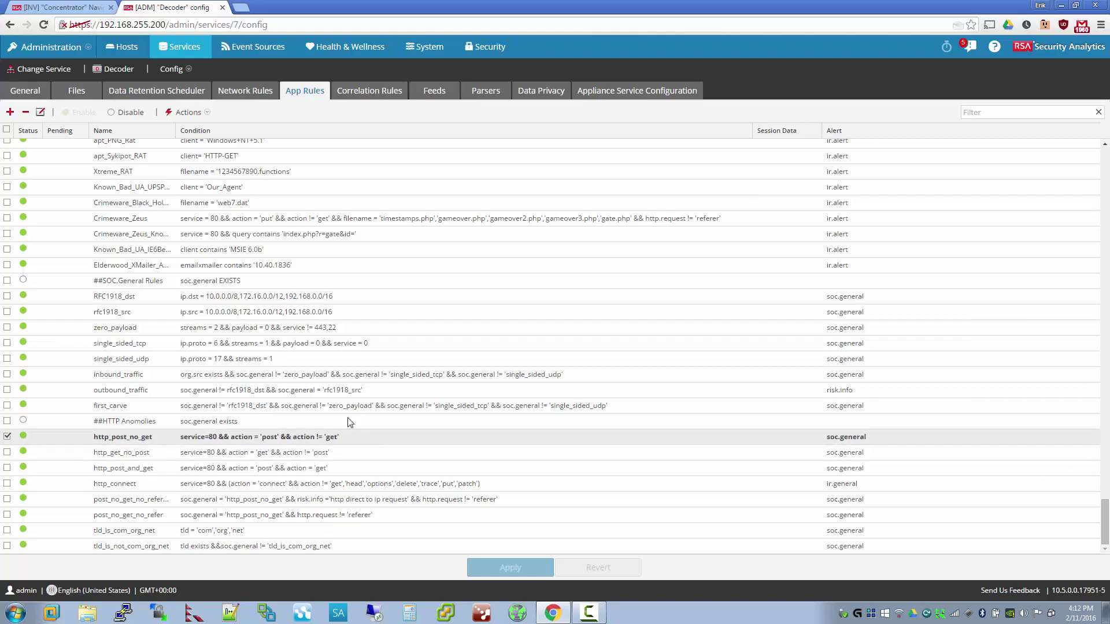
{"action": "left_click", "coordinate": [70, 5]}
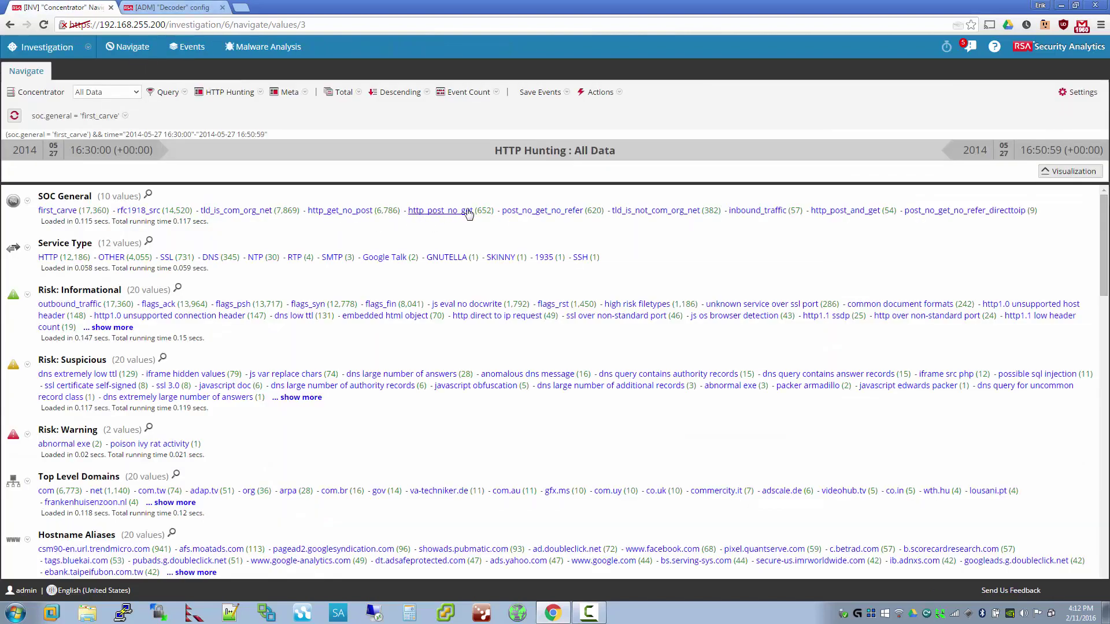
{"action": "left_click", "coordinate": [167, 7]}
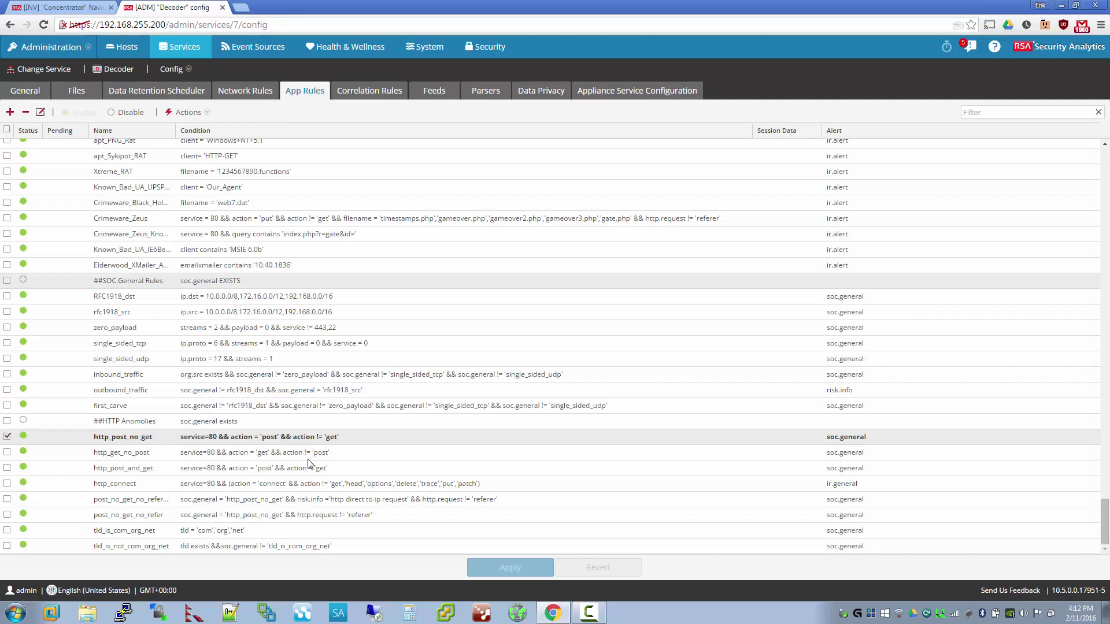
- Widen the Name column to show full rule names while reviewing the post_no_get_no_refer and tld_is_com_org_net rules
{"action": "left_click", "coordinate": [287, 500]}
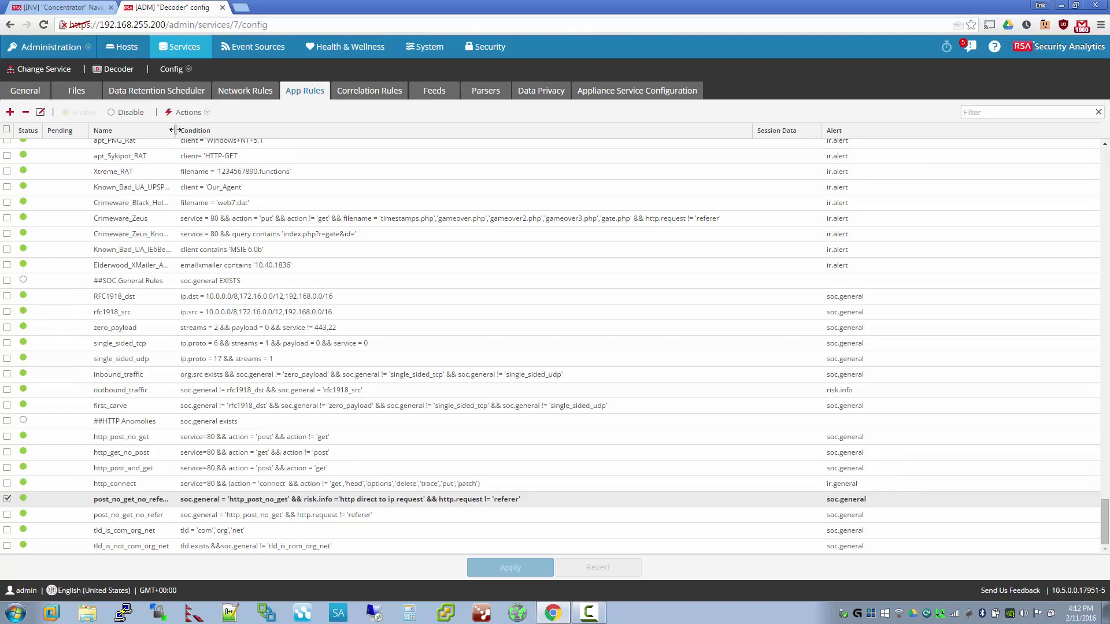
{"action": "left_click_drag", "start_coordinate": [176, 131], "coordinate": [234, 133]}
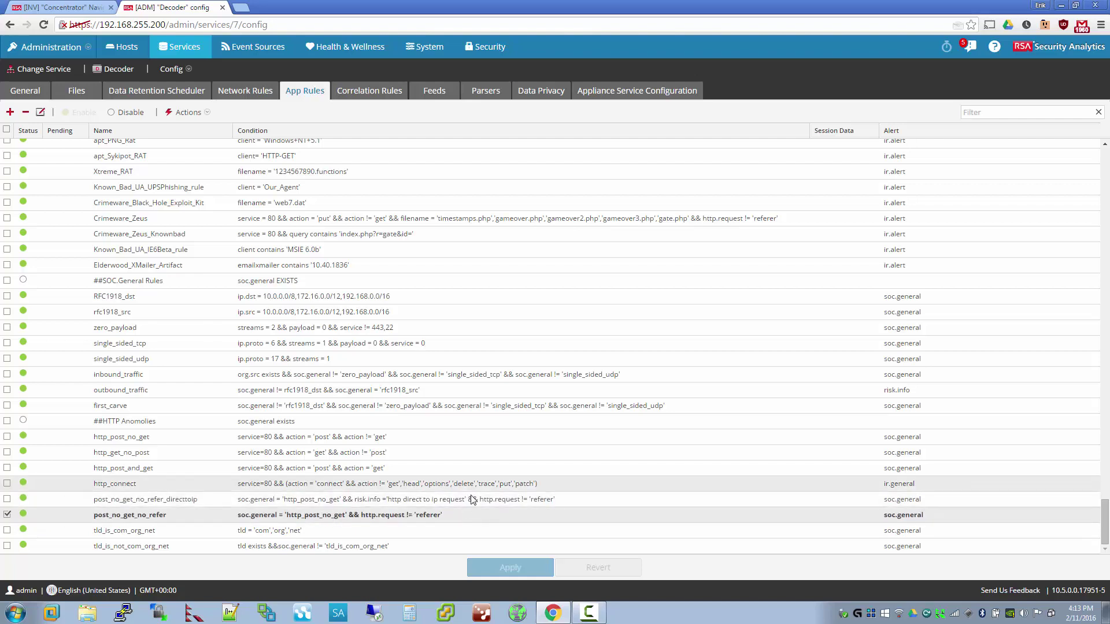
{"action": "left_click", "coordinate": [461, 532]}
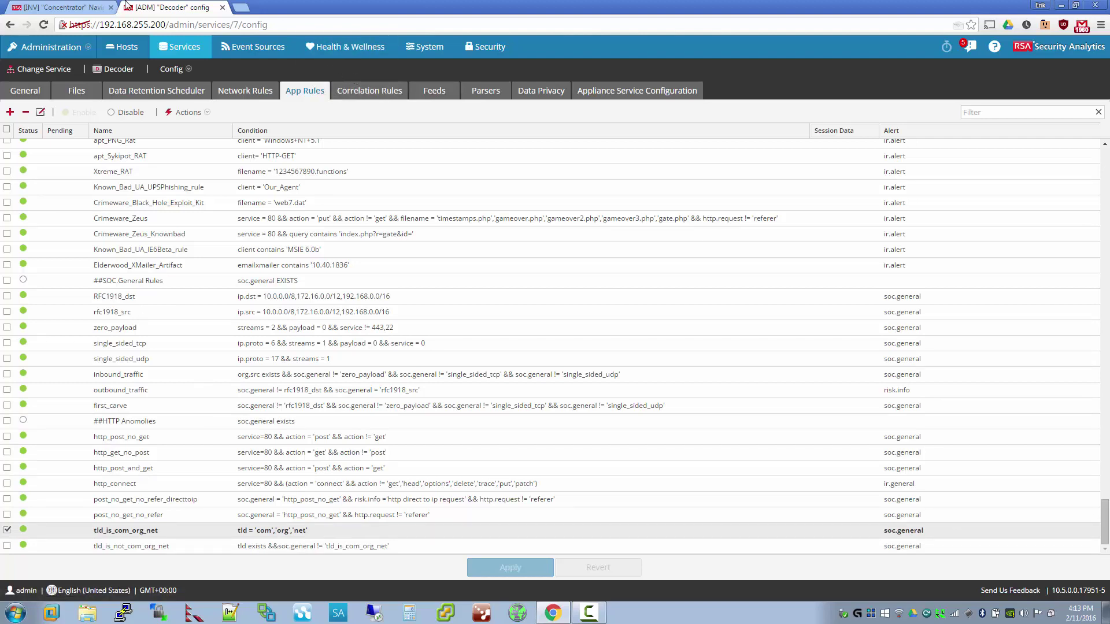
- Narrow the first_carve sessions in the investigation to http_post_no_get and expand the Hostname Aliases list
{"action": "left_click", "coordinate": [95, 9]}
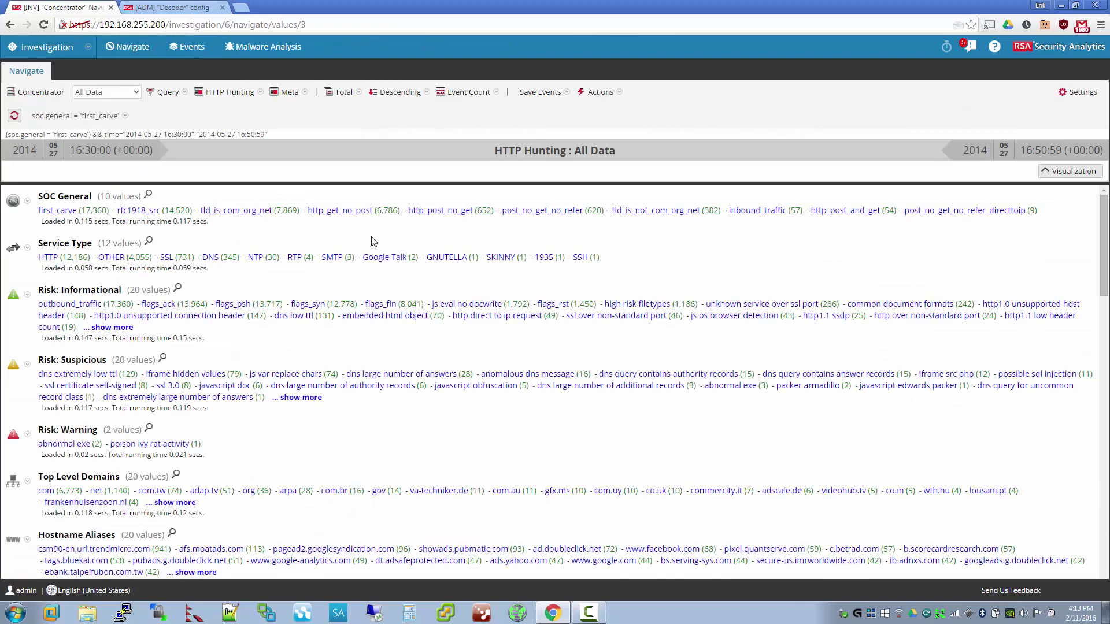
{"action": "left_click", "coordinate": [451, 212]}
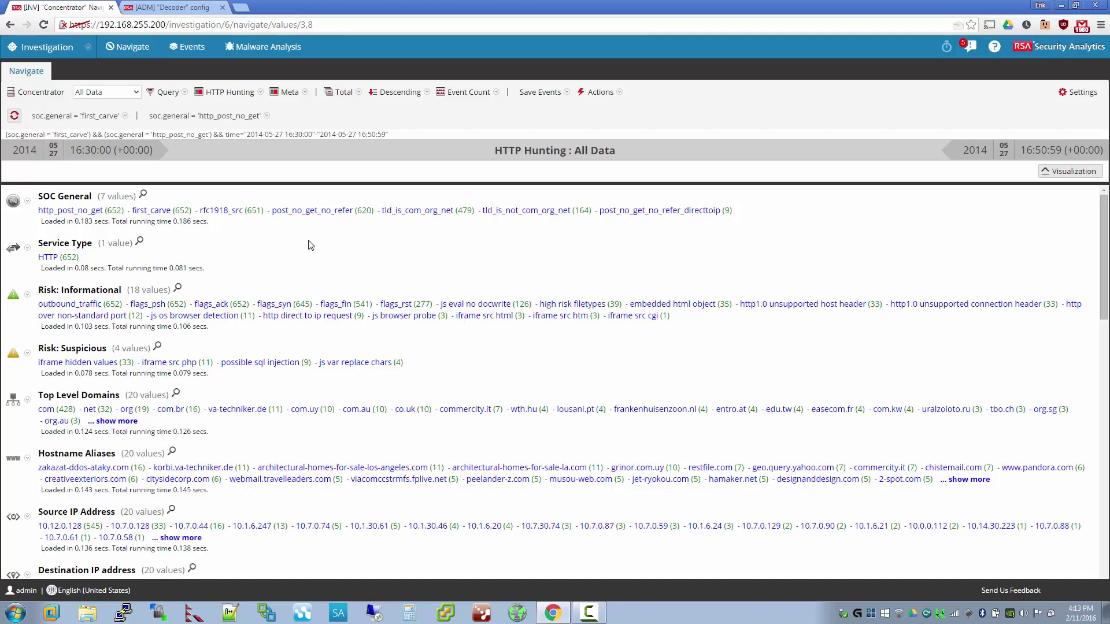
{"action": "scroll", "coordinate": [327, 258], "scroll_direction": "down", "scroll_amount": 1}
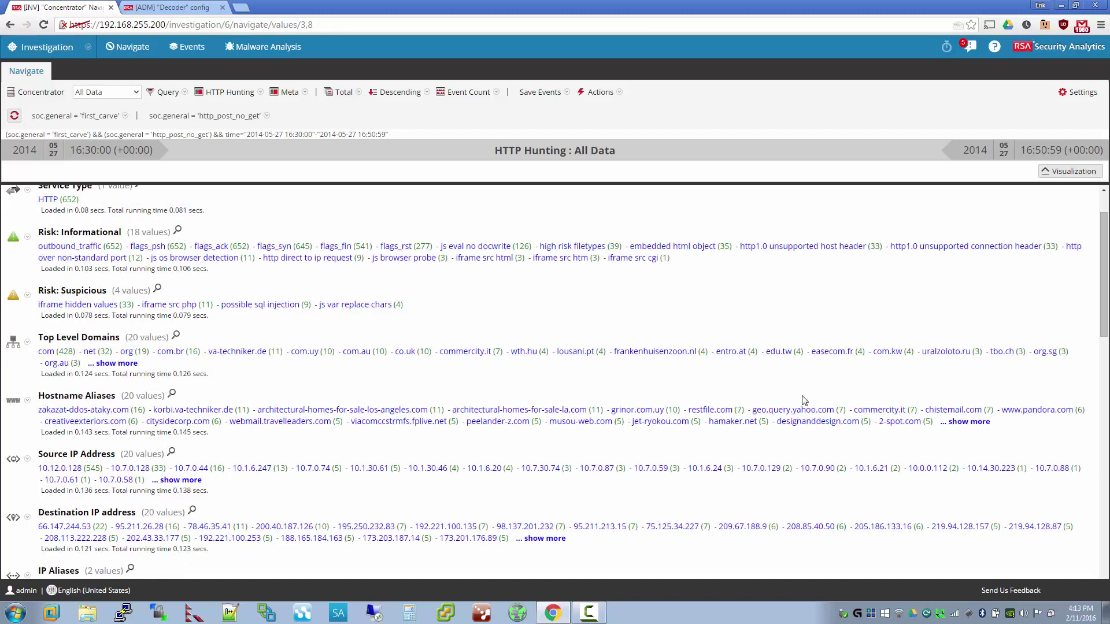
{"action": "left_click", "coordinate": [966, 422]}
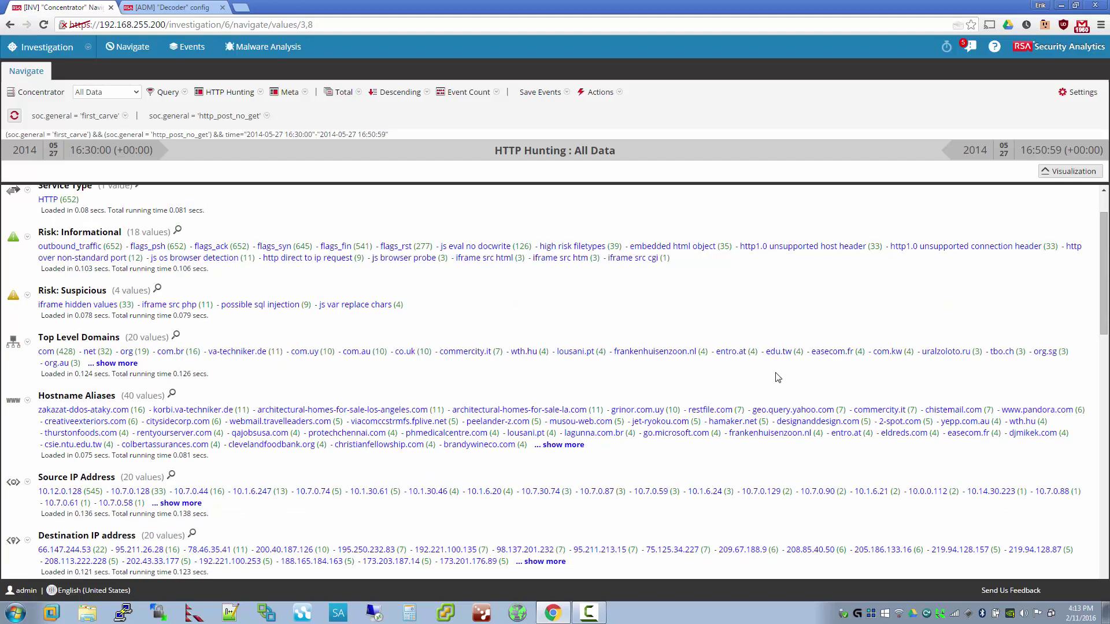
- Expand the Top Level Domains list and review the domains and hostname aliases of the filtered sessions
{"action": "left_click", "coordinate": [115, 363]}
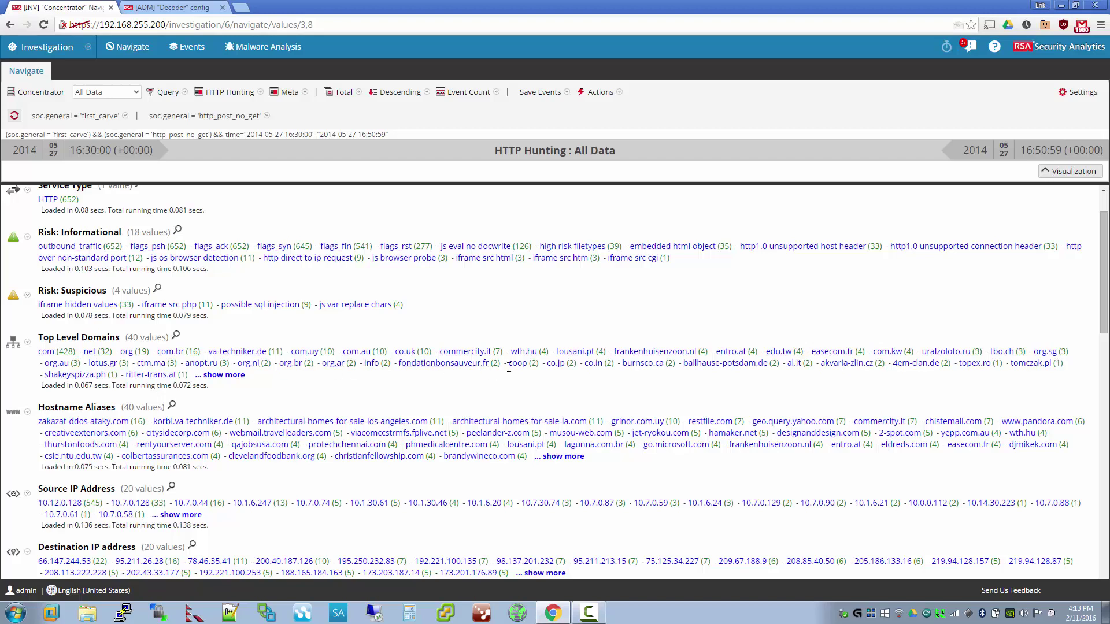
{"action": "scroll", "coordinate": [754, 390], "scroll_direction": "down", "scroll_amount": 1}
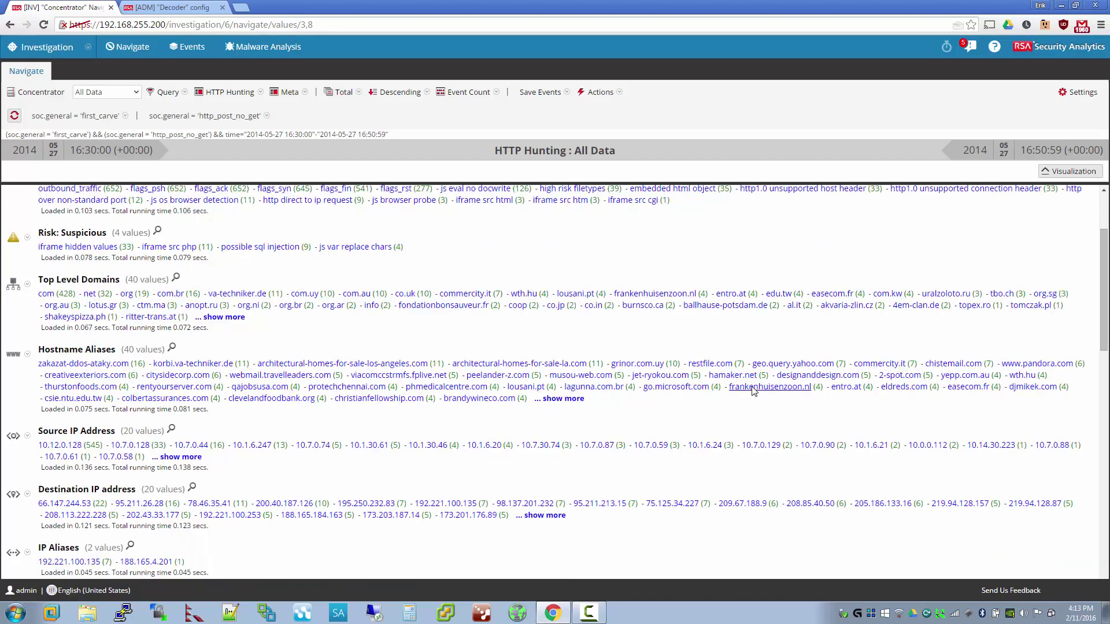
{"action": "scroll", "coordinate": [669, 419], "scroll_direction": "down", "scroll_amount": 1}
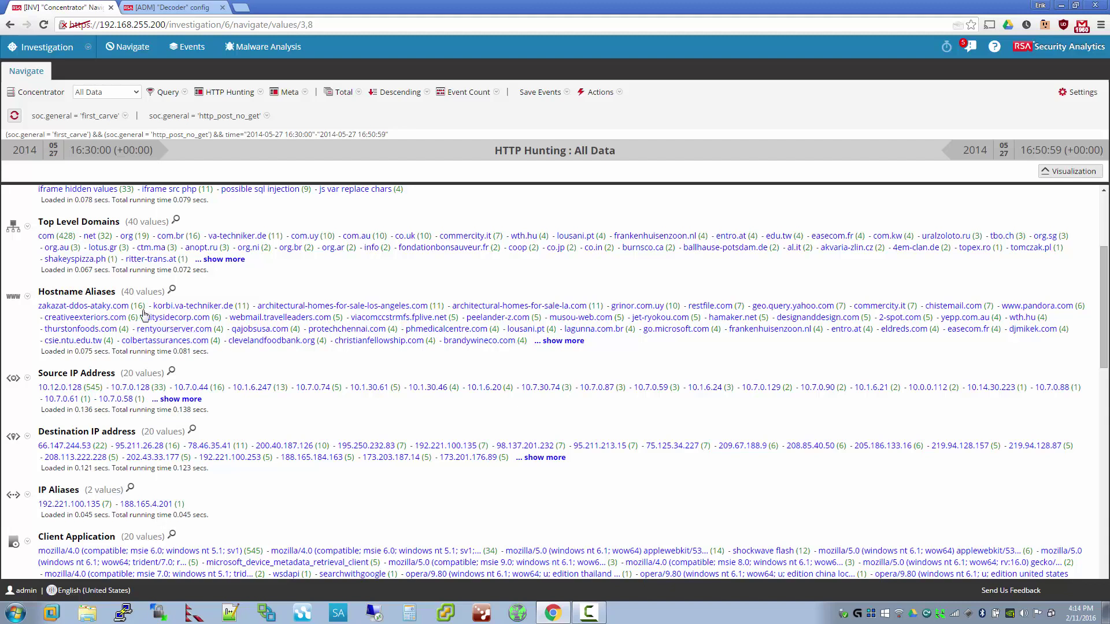
{"action": "left_click_drag", "start_coordinate": [249, 277], "coordinate": [268, 363]}
{"action": "left_click", "coordinate": [268, 363]}
- Open the zakazat-ddos-ataky.com events in a new tab and close the Decoder config tab
{"action": "right_click", "coordinate": [141, 308]}
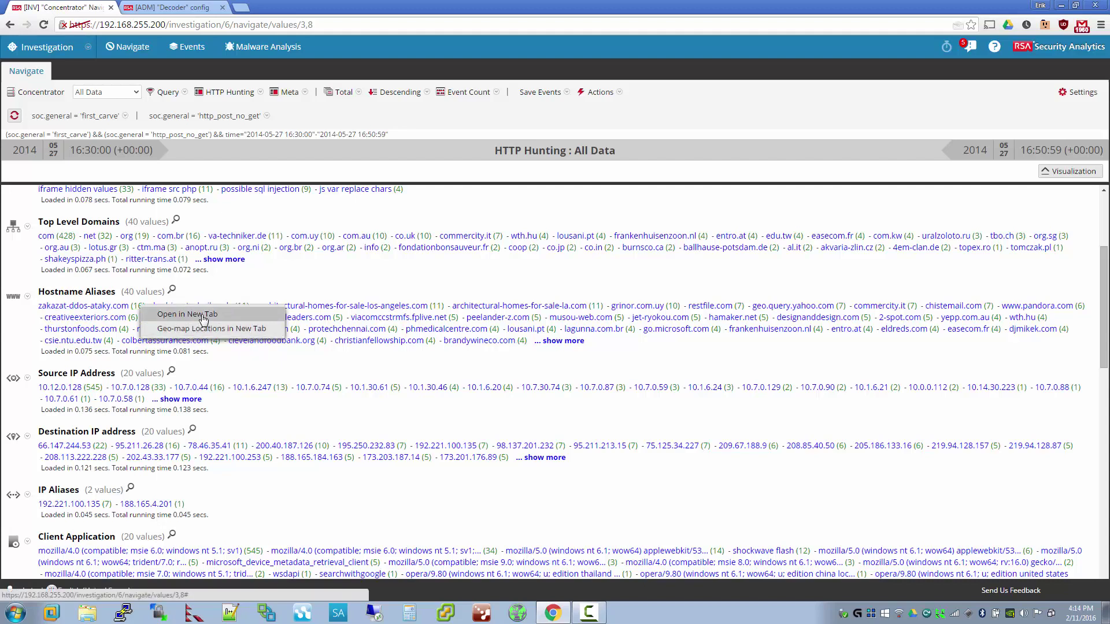
{"action": "left_click", "coordinate": [191, 315]}
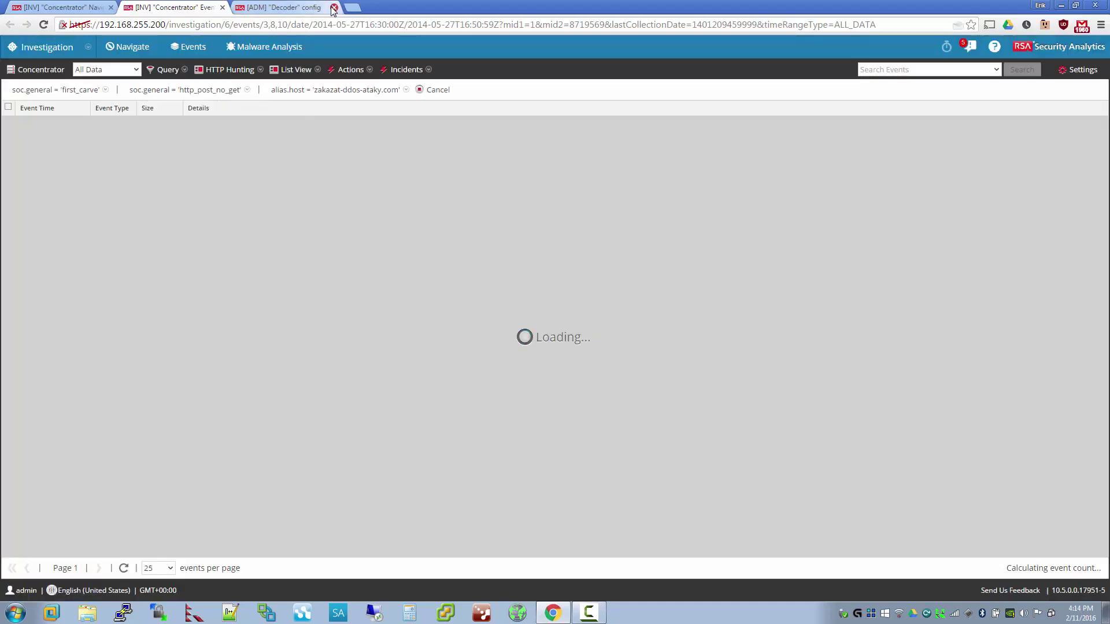
{"action": "left_click", "coordinate": [334, 7]}
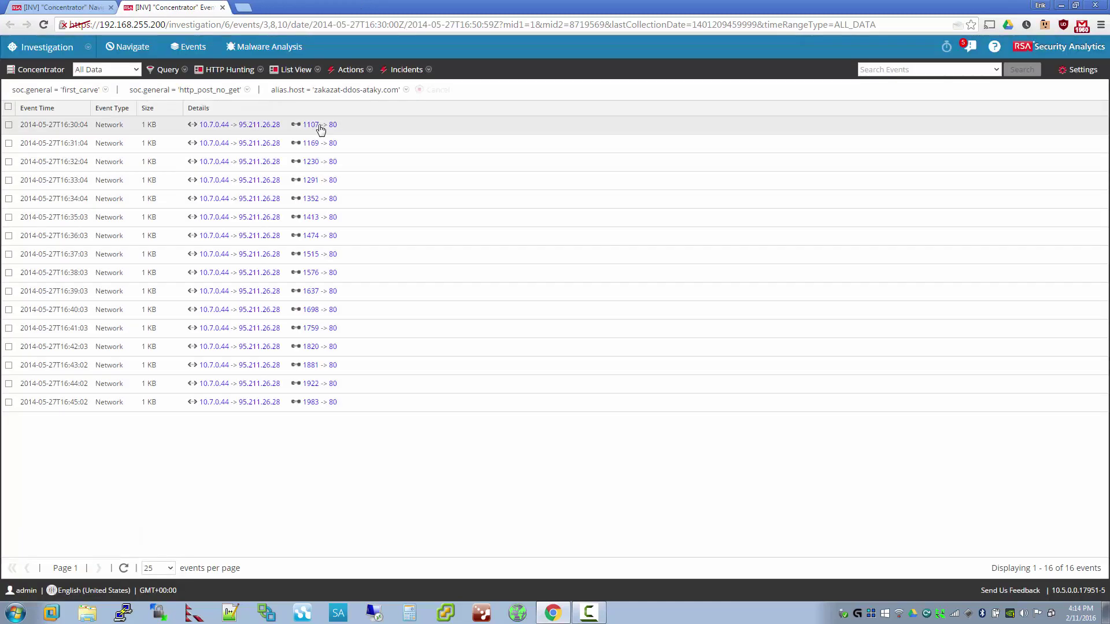
- Open the reconstruction of the first zakazat-ddos-ataky.com event and show it as text
{"action": "left_click", "coordinate": [369, 126]}
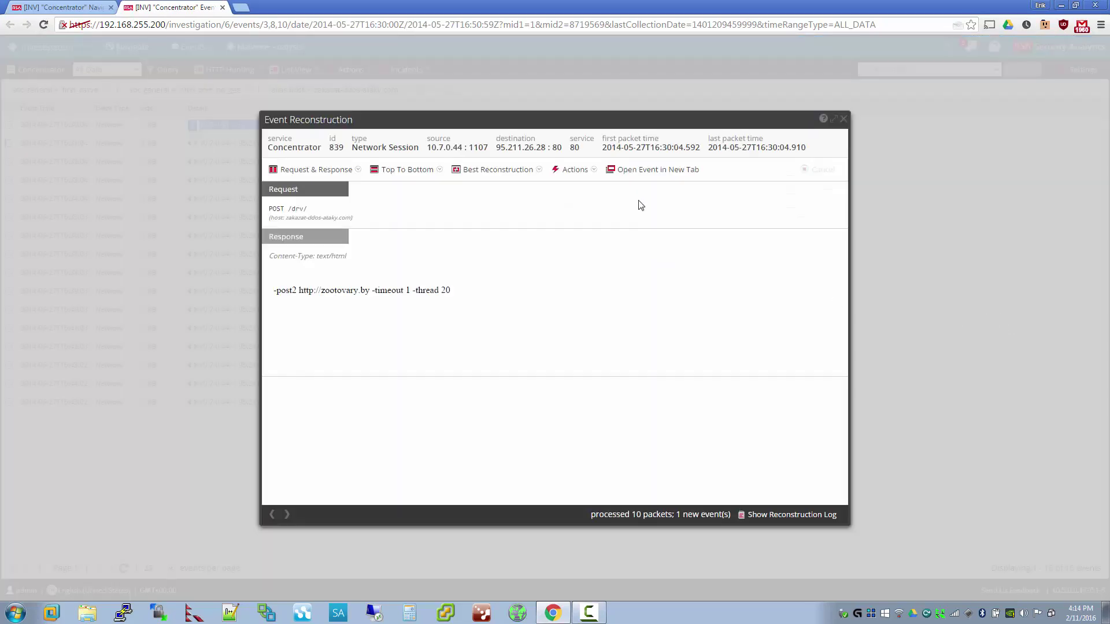
{"action": "left_click", "coordinate": [521, 171]}
{"action": "left_click", "coordinate": [509, 216]}
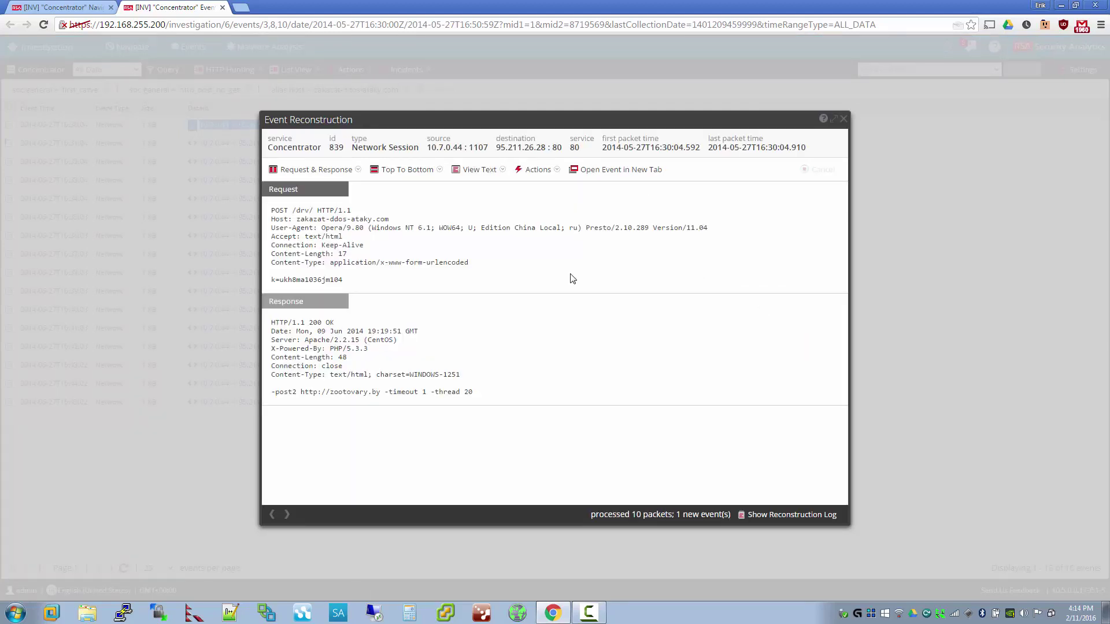
- Examine the POST request's path, Host, User-Agent and body in the session text
{"action": "left_click_drag", "start_coordinate": [545, 281], "coordinate": [357, 280]}
{"action": "left_click", "coordinate": [272, 213]}
{"action": "left_click", "coordinate": [295, 208]}
{"action": "left_click_drag", "start_coordinate": [292, 211], "coordinate": [316, 210]}
{"action": "left_click", "coordinate": [360, 221]}
{"action": "left_click_drag", "start_coordinate": [389, 219], "coordinate": [334, 225]}
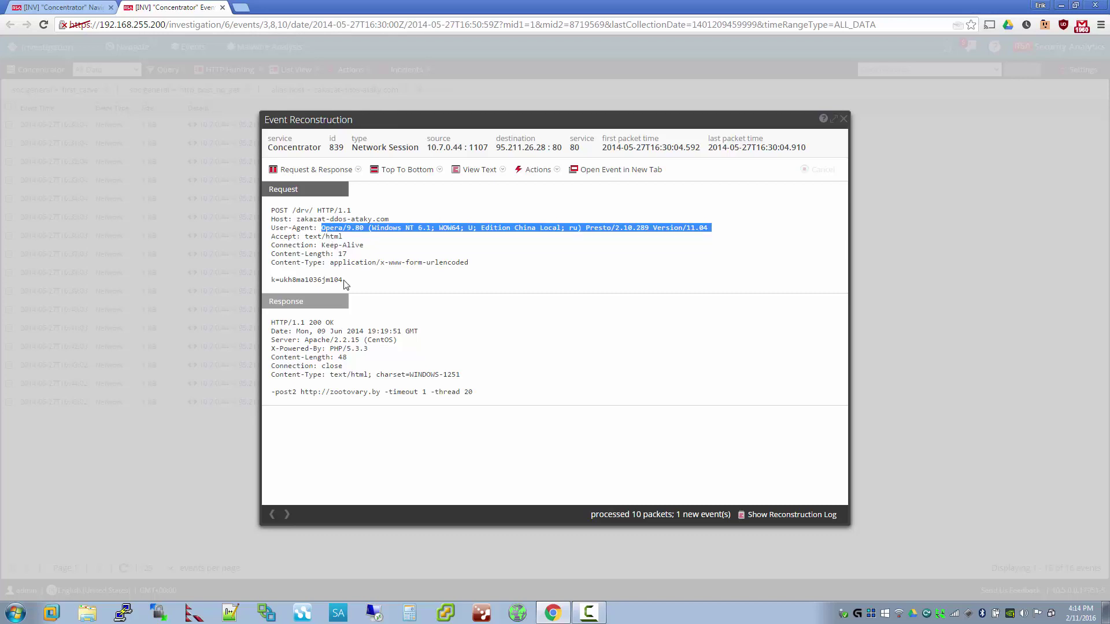
{"action": "left_click_drag", "start_coordinate": [345, 283], "coordinate": [275, 278]}
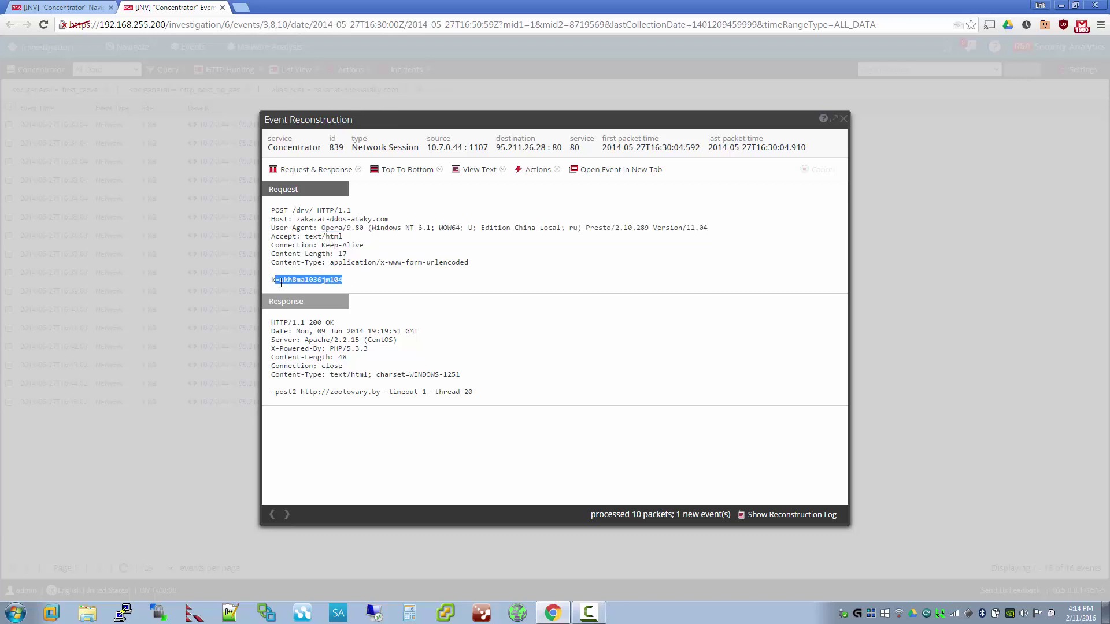
- Examine the HTTP version and status code in the response's status line
{"action": "double_click", "coordinate": [295, 323]}
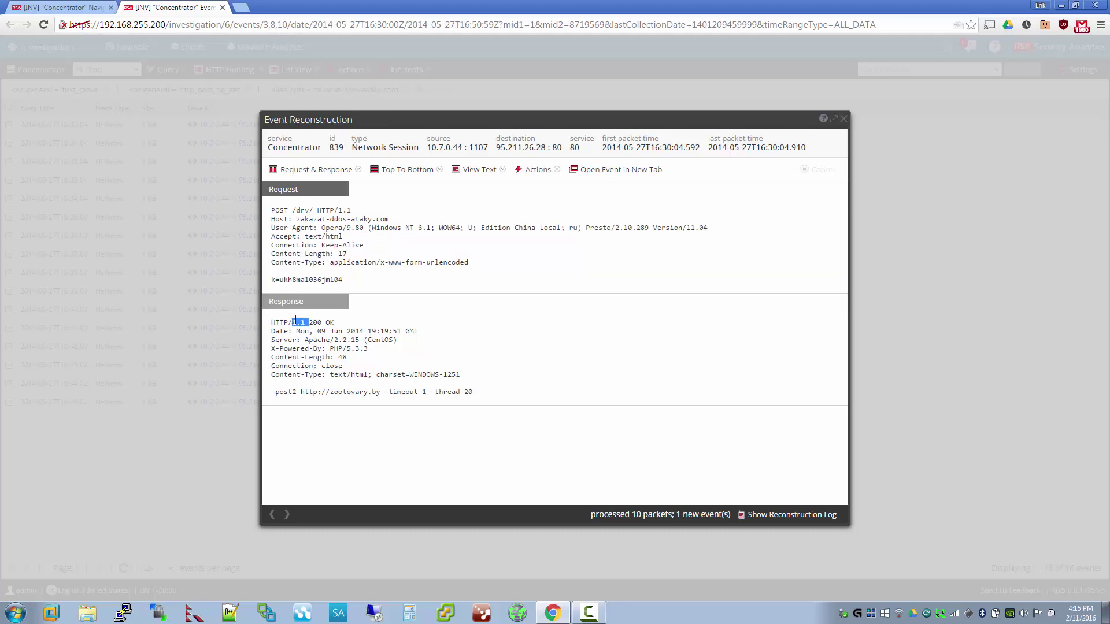
{"action": "double_click", "coordinate": [329, 322]}
{"action": "left_click", "coordinate": [316, 321]}
{"action": "double_click", "coordinate": [317, 323]}
- Examine the response body's -post2 command with its URL, timeout and thread options, and recheck the request's User-Agent
{"action": "left_click", "coordinate": [283, 388]}
{"action": "left_click_drag", "start_coordinate": [280, 387], "coordinate": [480, 391]}
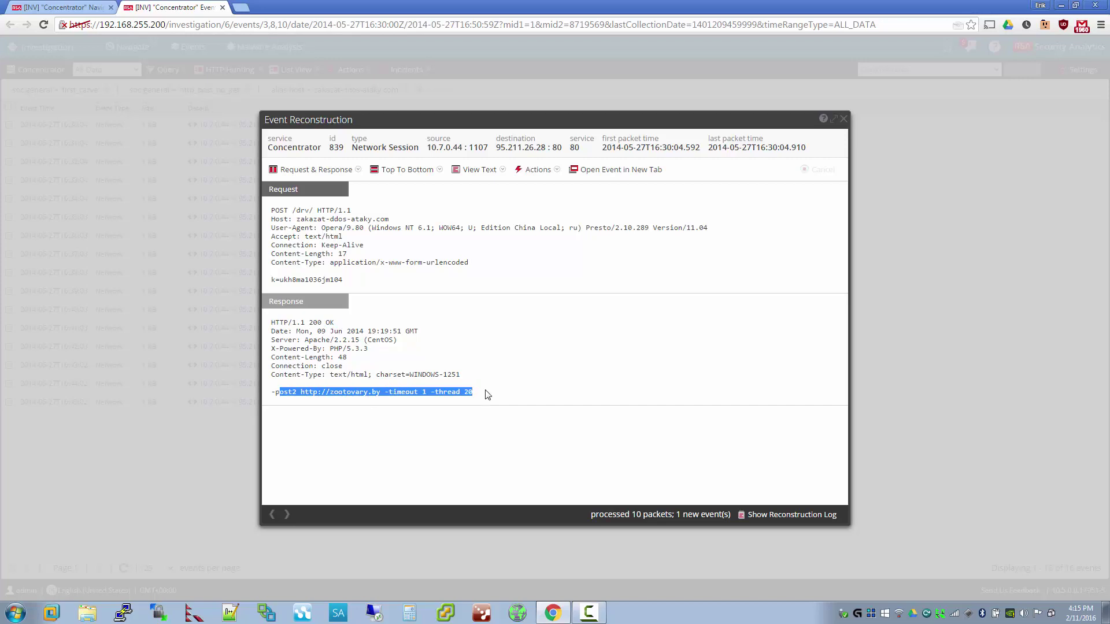
{"action": "triple_click", "coordinate": [381, 388]}
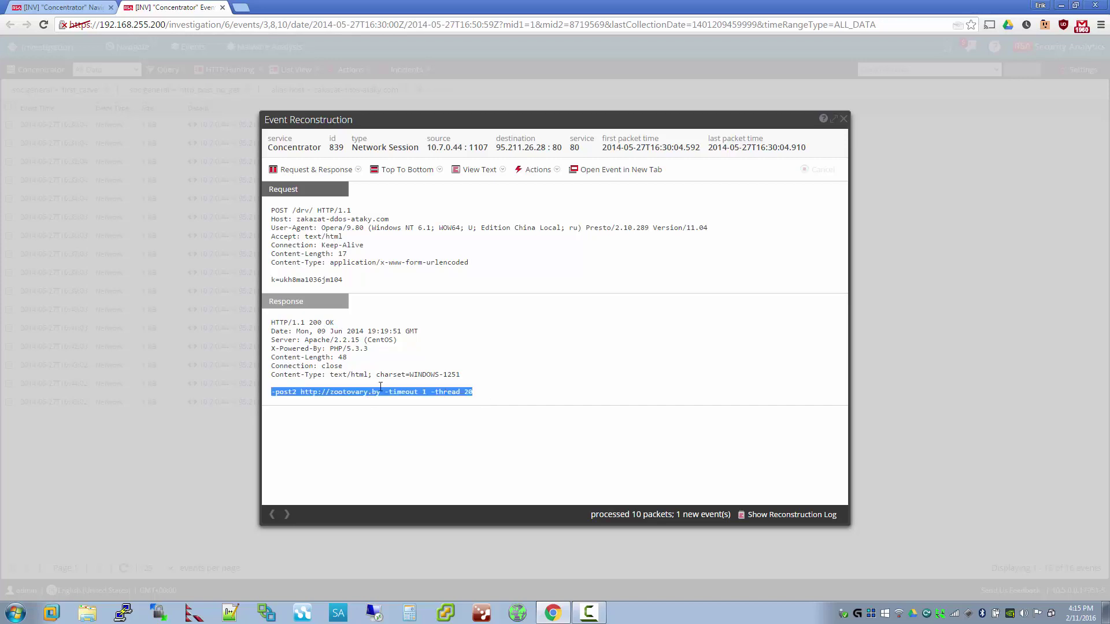
{"action": "double_click", "coordinate": [283, 392]}
{"action": "left_click", "coordinate": [307, 395]}
{"action": "double_click", "coordinate": [344, 392]}
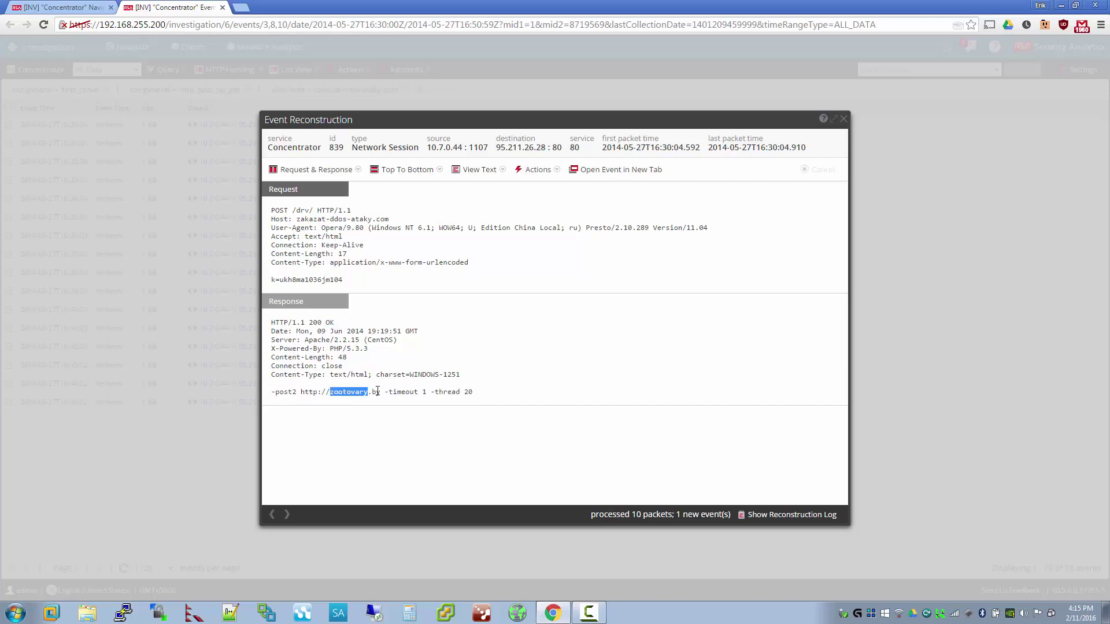
{"action": "left_click", "coordinate": [378, 392]}
{"action": "double_click", "coordinate": [407, 390]}
{"action": "double_click", "coordinate": [449, 391]}
{"action": "left_click_drag", "start_coordinate": [475, 392], "coordinate": [290, 381]}
{"action": "left_click", "coordinate": [291, 383]}
{"action": "left_click_drag", "start_coordinate": [715, 230], "coordinate": [323, 228]}
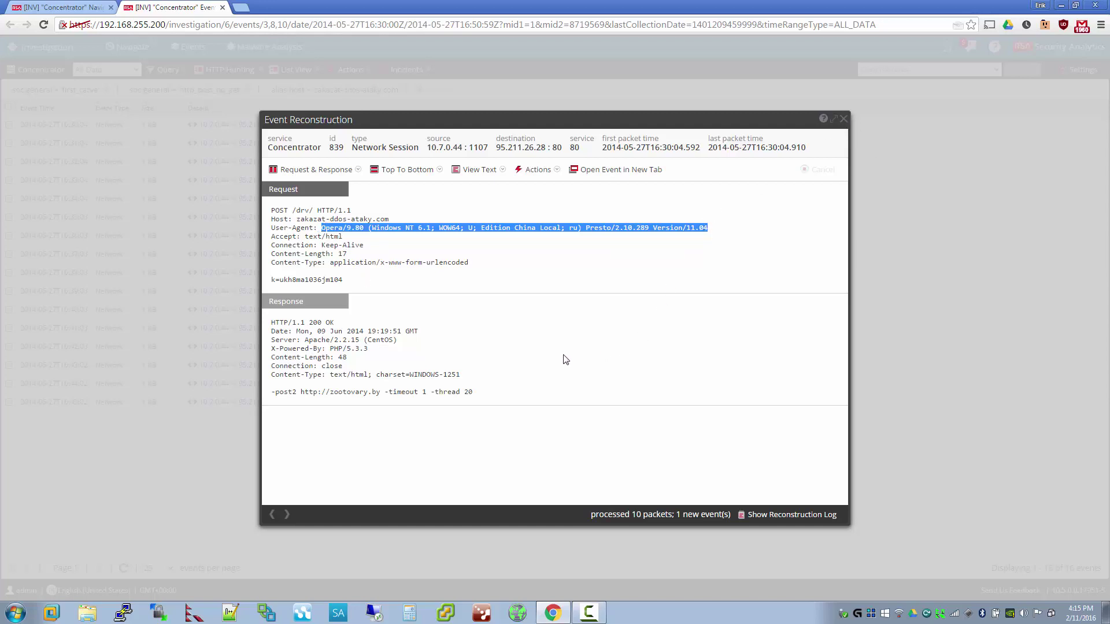
{"action": "left_click", "coordinate": [538, 363]}
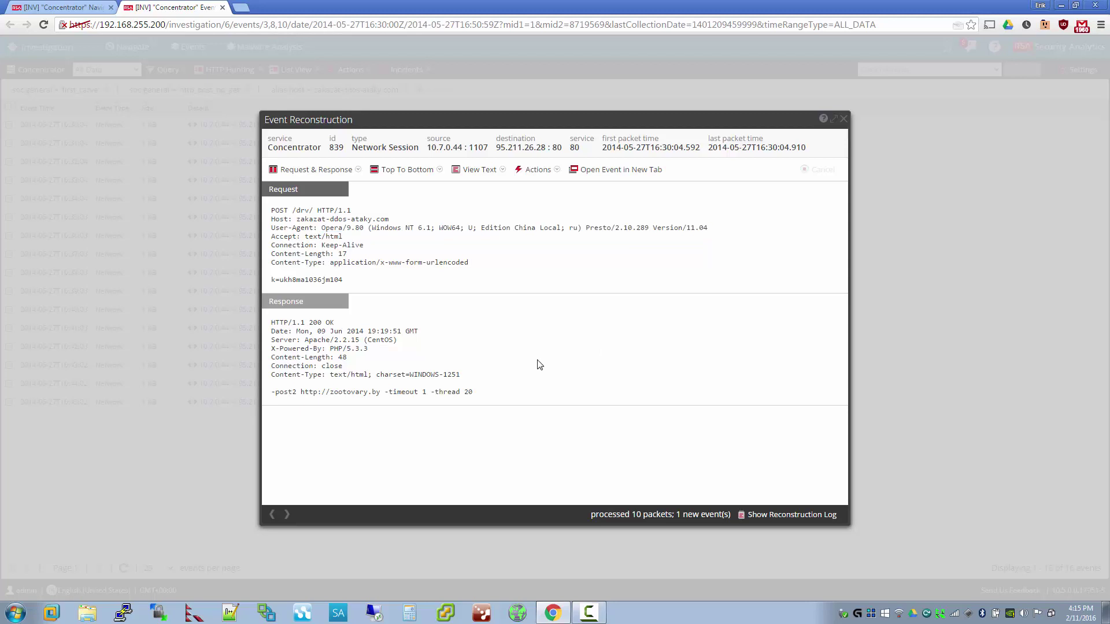
- Close the reconstruction, widen the Event Time column to review the session timing, and close the events tab
{"action": "left_click", "coordinate": [844, 120]}
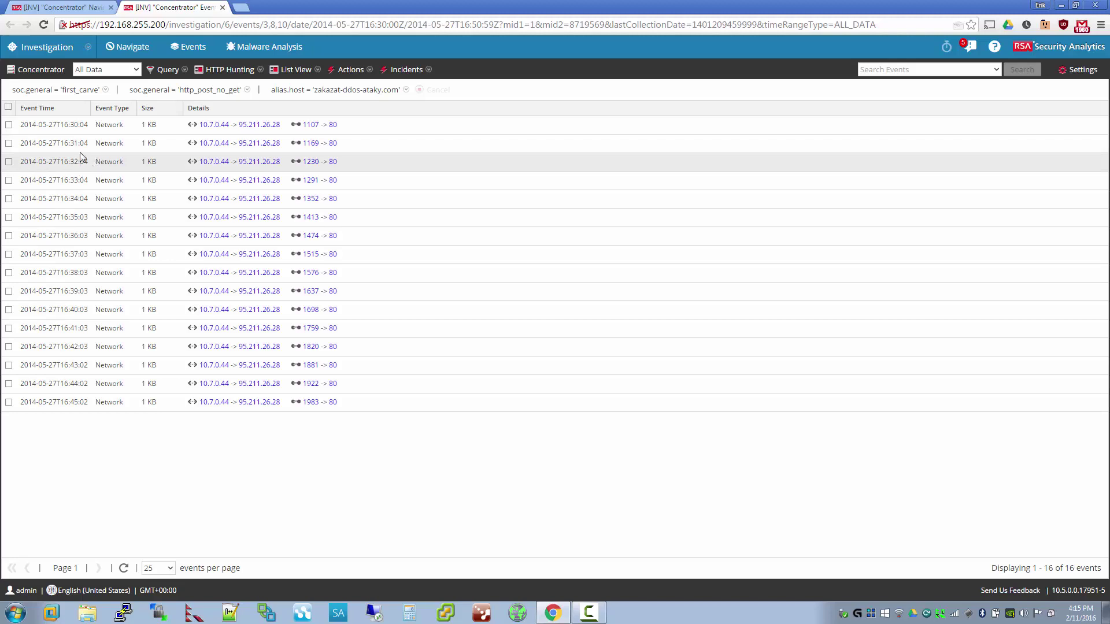
{"action": "left_click_drag", "start_coordinate": [90, 108], "coordinate": [132, 108]}
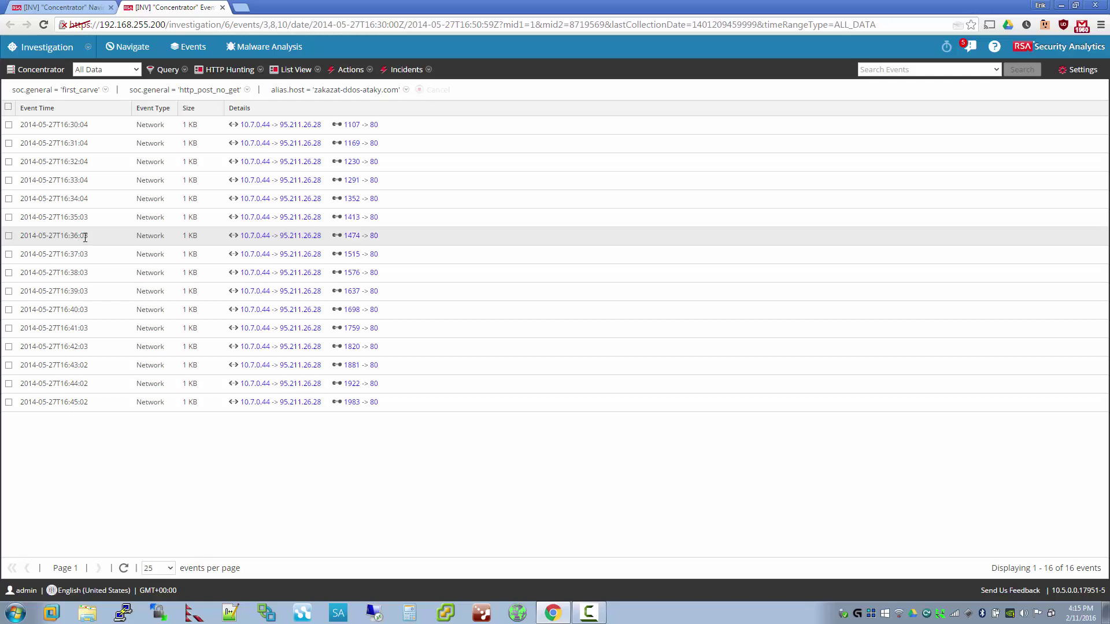
{"action": "left_click", "coordinate": [223, 7]}
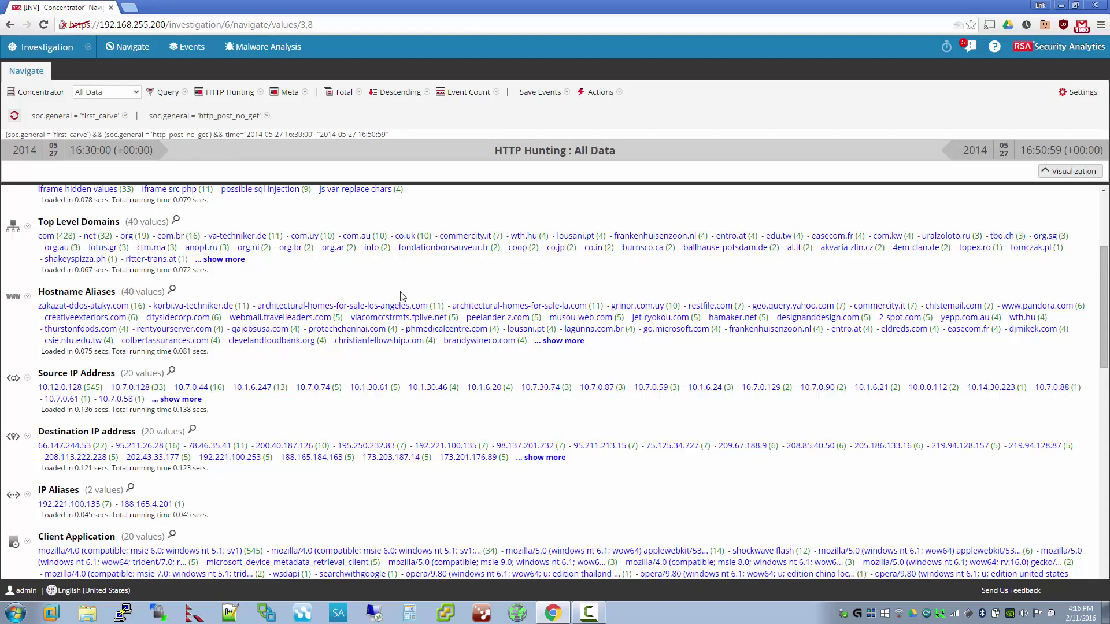
- Open the architectural-homes-for-sale-los-angeles.com events in a new tab and show the first event's reconstruction as text
{"action": "right_click", "coordinate": [438, 305]}
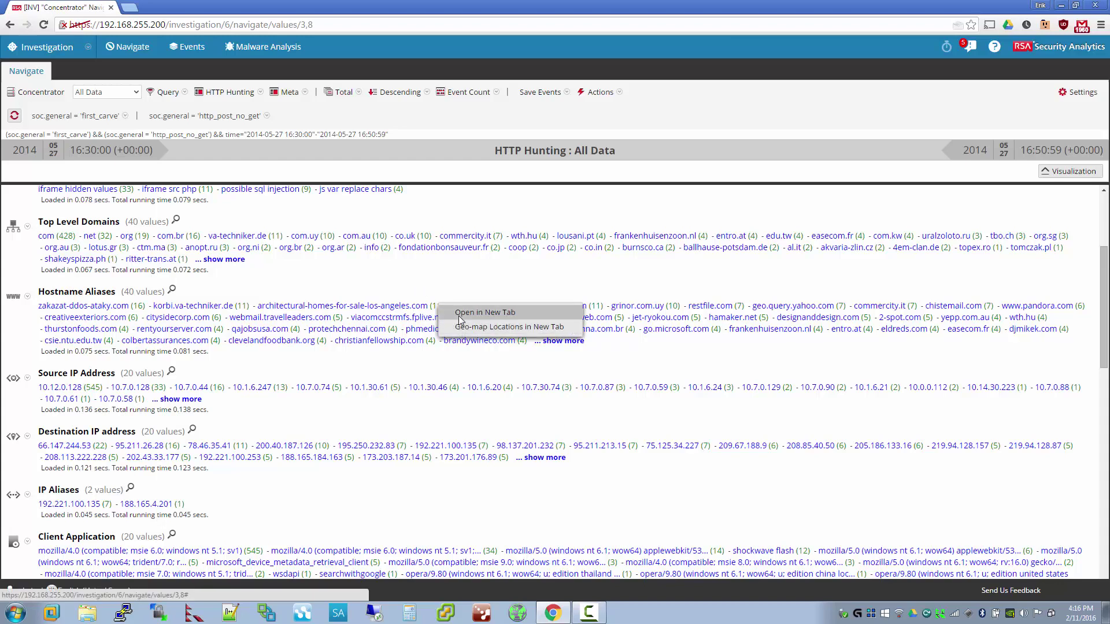
{"action": "left_click", "coordinate": [460, 315]}
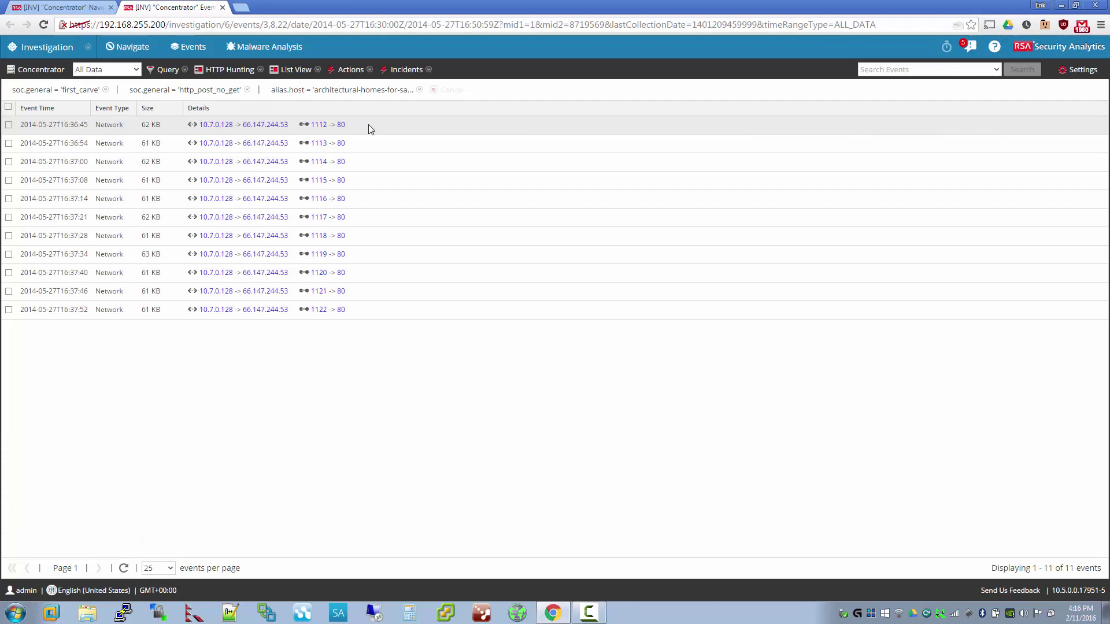
{"action": "left_click", "coordinate": [369, 124]}
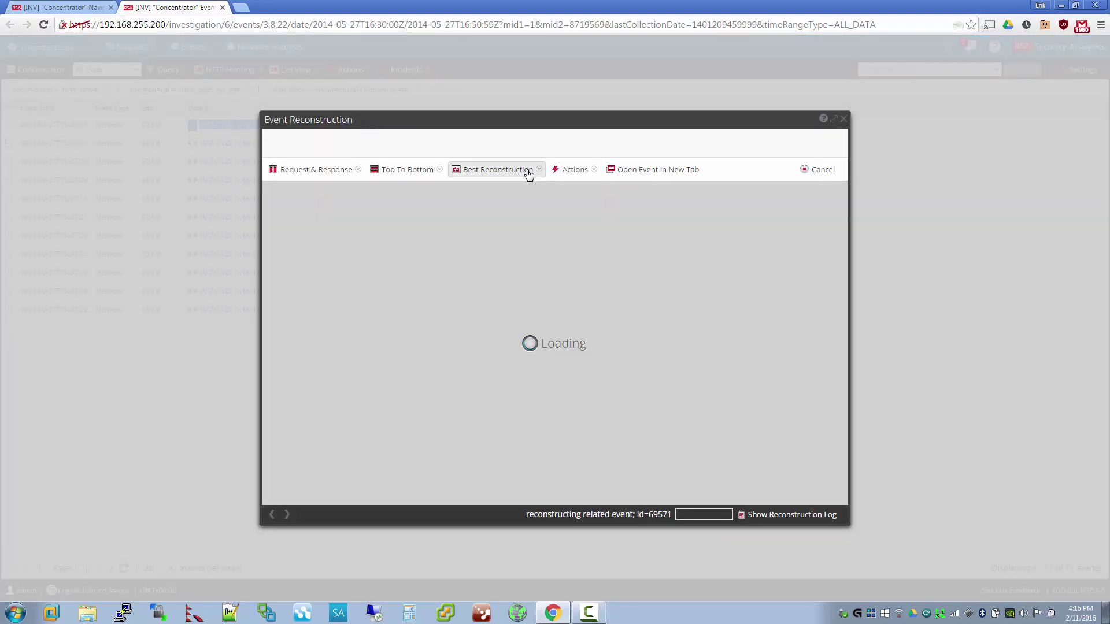
{"action": "left_click", "coordinate": [529, 174]}
{"action": "left_click", "coordinate": [520, 217]}
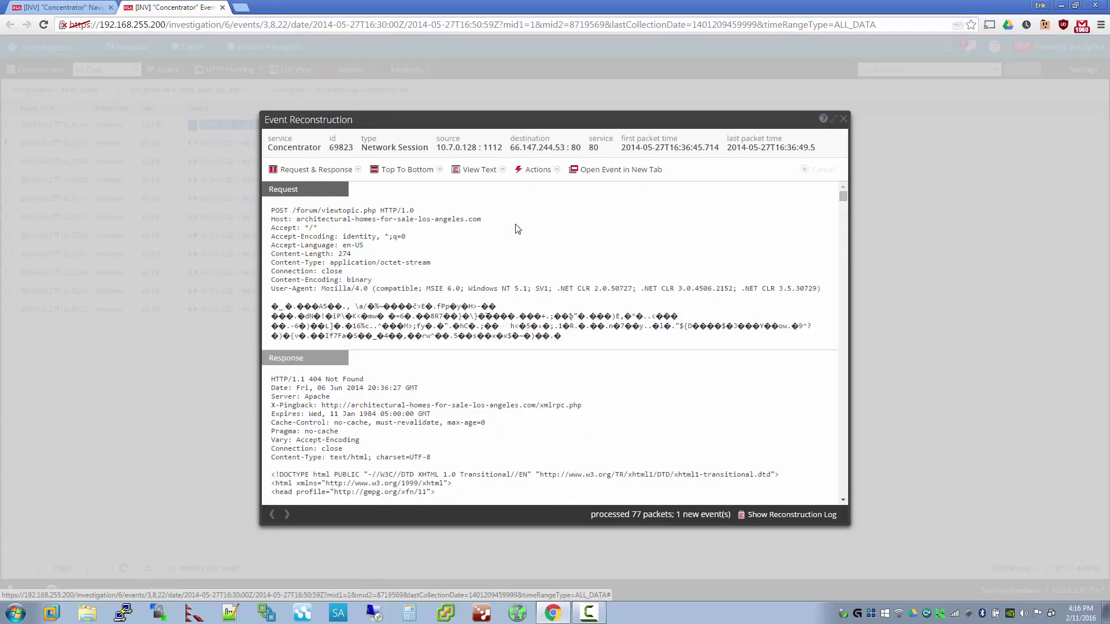
- Compare the session's Best Reconstruction with its text view, ending on the text view
{"action": "left_click", "coordinate": [481, 170]}
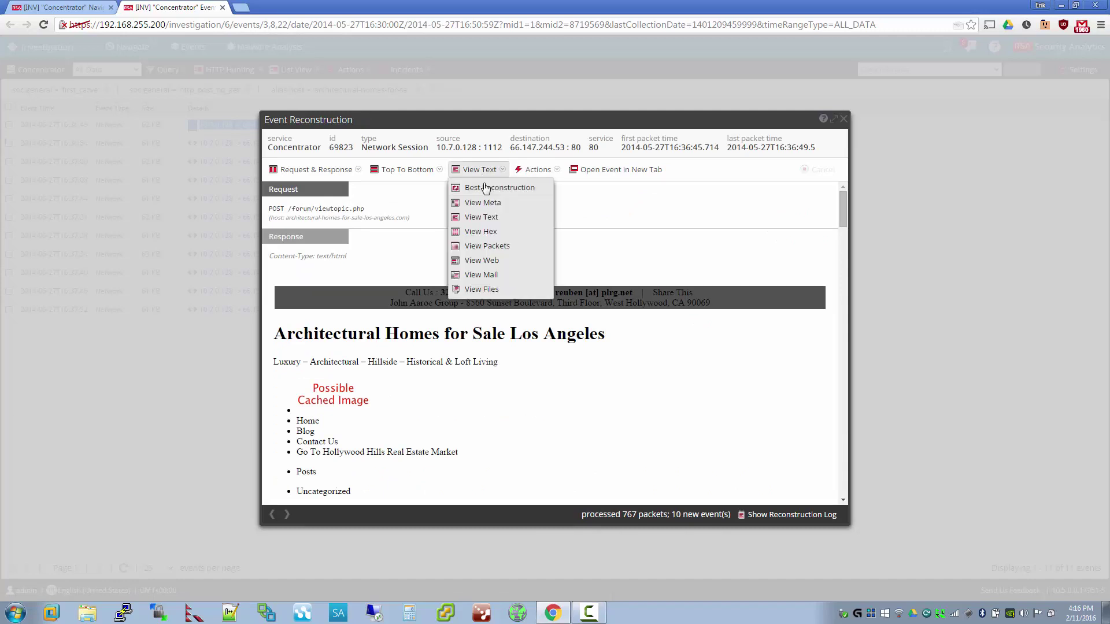
{"action": "left_click", "coordinate": [489, 218]}
{"action": "left_click", "coordinate": [498, 173]}
{"action": "left_click", "coordinate": [495, 188]}
{"action": "left_click", "coordinate": [506, 173]}
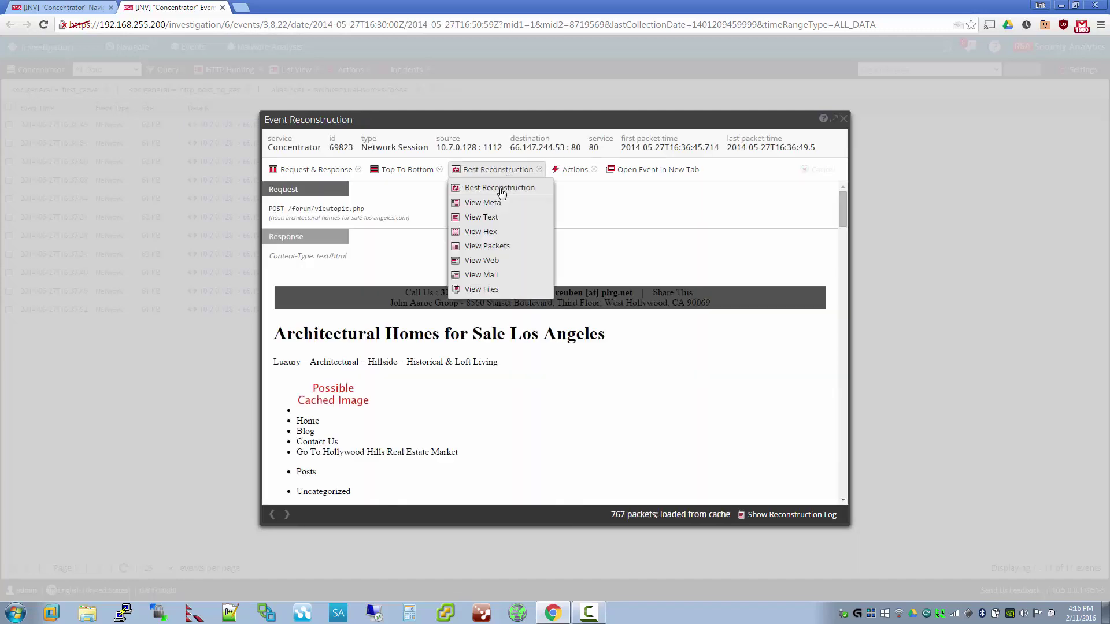
{"action": "left_click", "coordinate": [494, 219]}
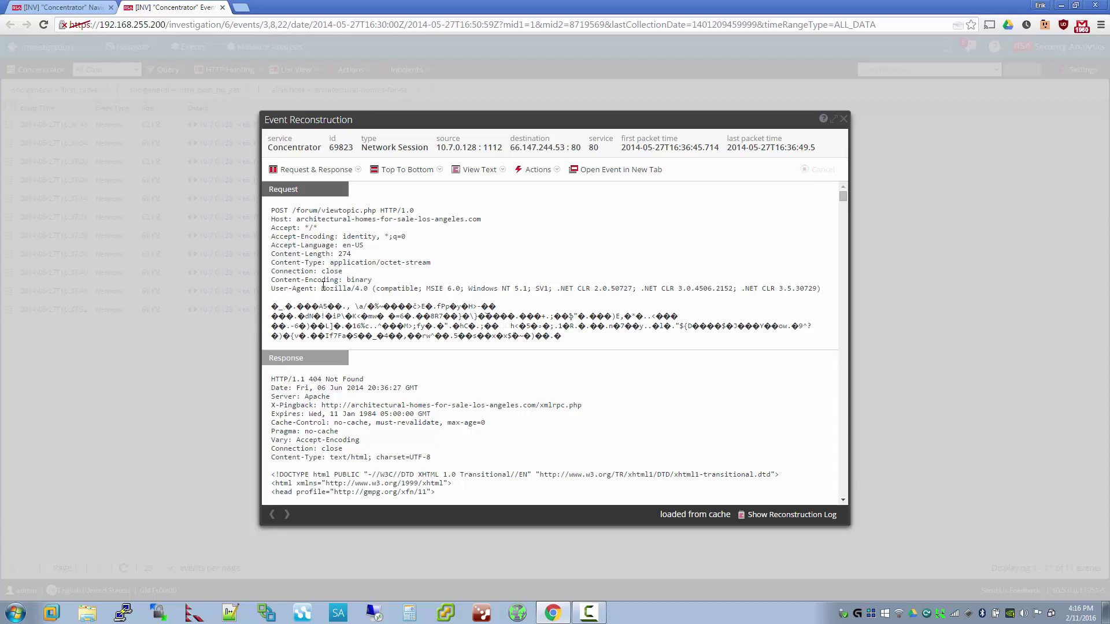
- Examine the request's User-Agent, Content-Length and binary POST body
{"action": "left_click_drag", "start_coordinate": [345, 288], "coordinate": [459, 288]}
{"action": "left_click", "coordinate": [427, 288]}
{"action": "triple_click", "coordinate": [447, 289]}
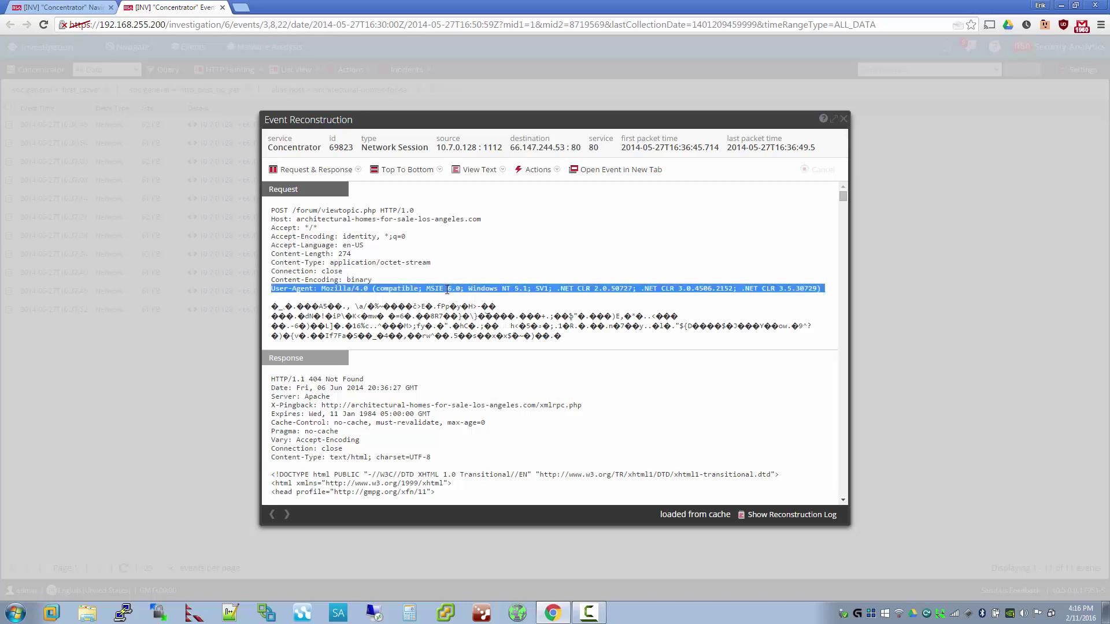
{"action": "left_click", "coordinate": [356, 275]}
{"action": "double_click", "coordinate": [344, 253]}
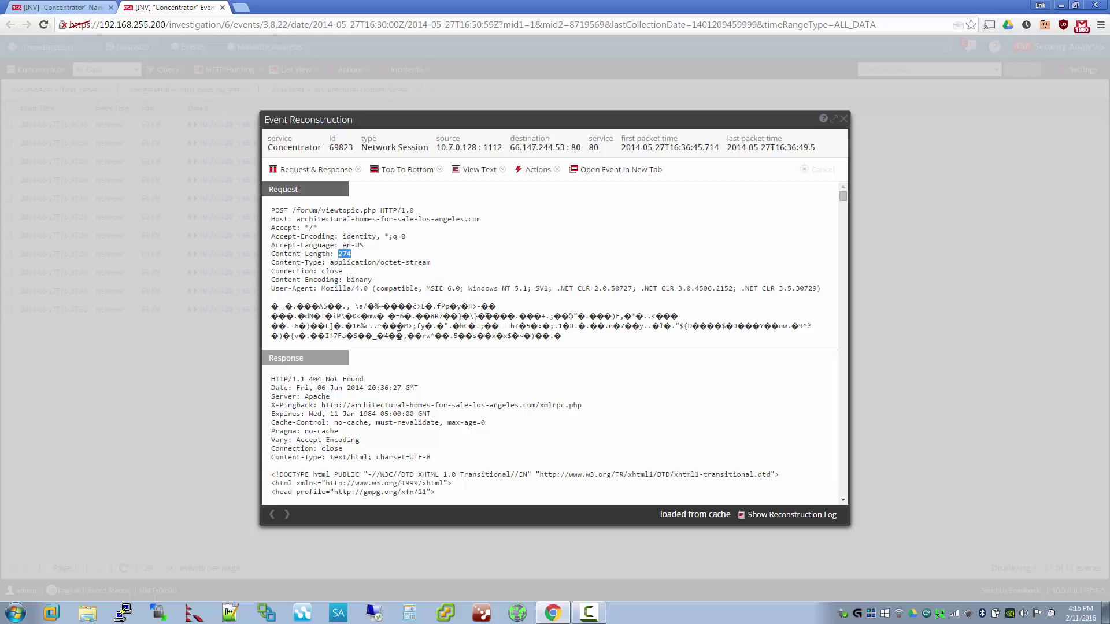
{"action": "mouse_move", "coordinate": [575, 341]}
{"action": "left_mouse_down"}
{"action": "mouse_move", "coordinate": [267, 308]}
{"action": "mouse_move", "coordinate": [499, 317]}
{"action": "mouse_move", "coordinate": [614, 345]}
{"action": "mouse_move", "coordinate": [566, 325]}
{"action": "mouse_move", "coordinate": [282, 301]}
{"action": "mouse_move", "coordinate": [558, 338]}
{"action": "left_mouse_up"}
{"action": "left_click", "coordinate": [280, 302]}
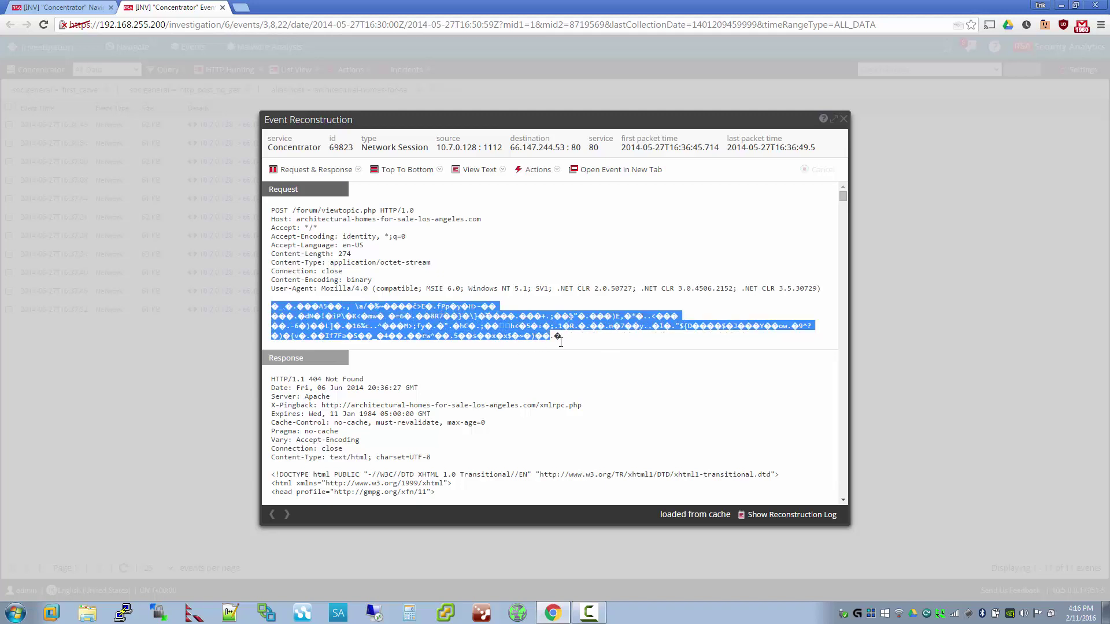
{"action": "left_click", "coordinate": [578, 343]}
- Examine the response's status line, review the request again, and close the reconstruction
{"action": "scroll", "coordinate": [314, 302], "scroll_direction": "down", "scroll_amount": 2}
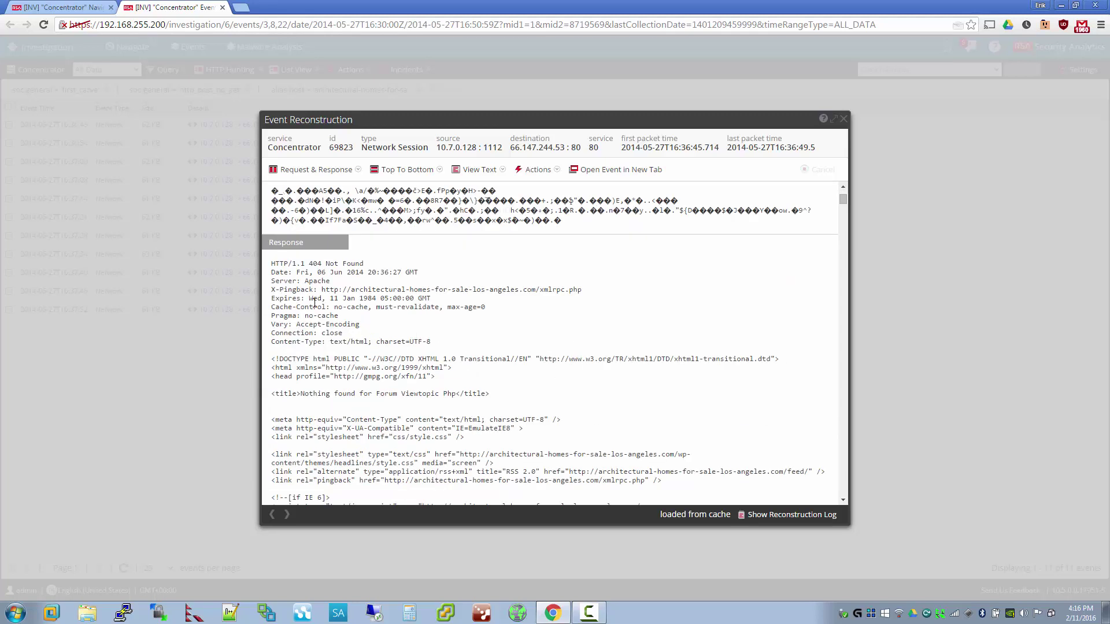
{"action": "triple_click", "coordinate": [315, 264]}
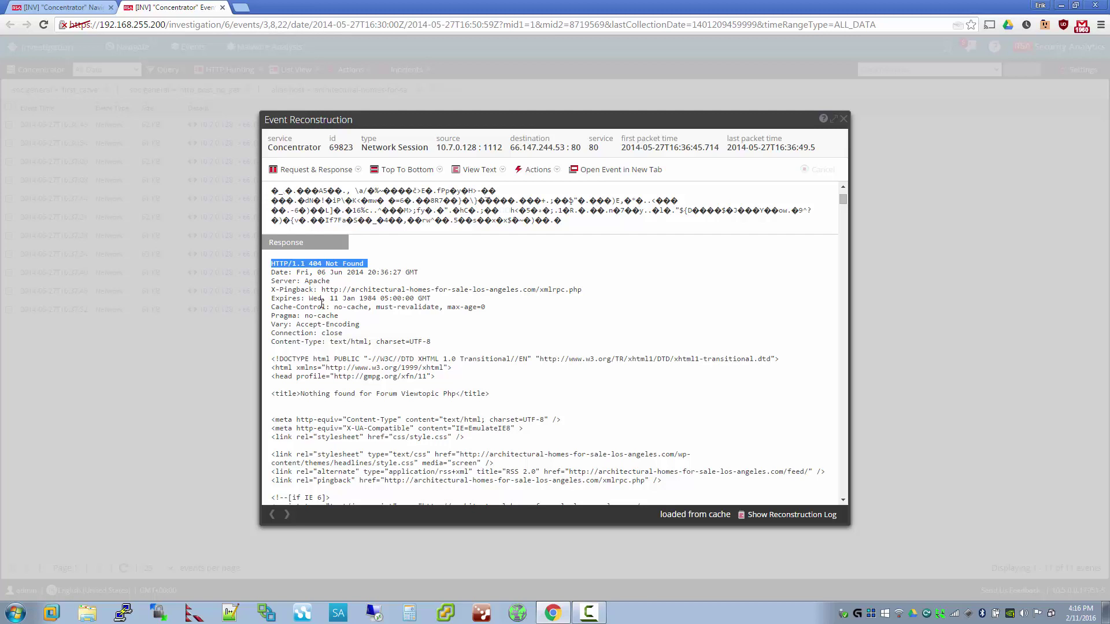
{"action": "scroll", "coordinate": [447, 255], "scroll_direction": "up", "scroll_amount": 2}
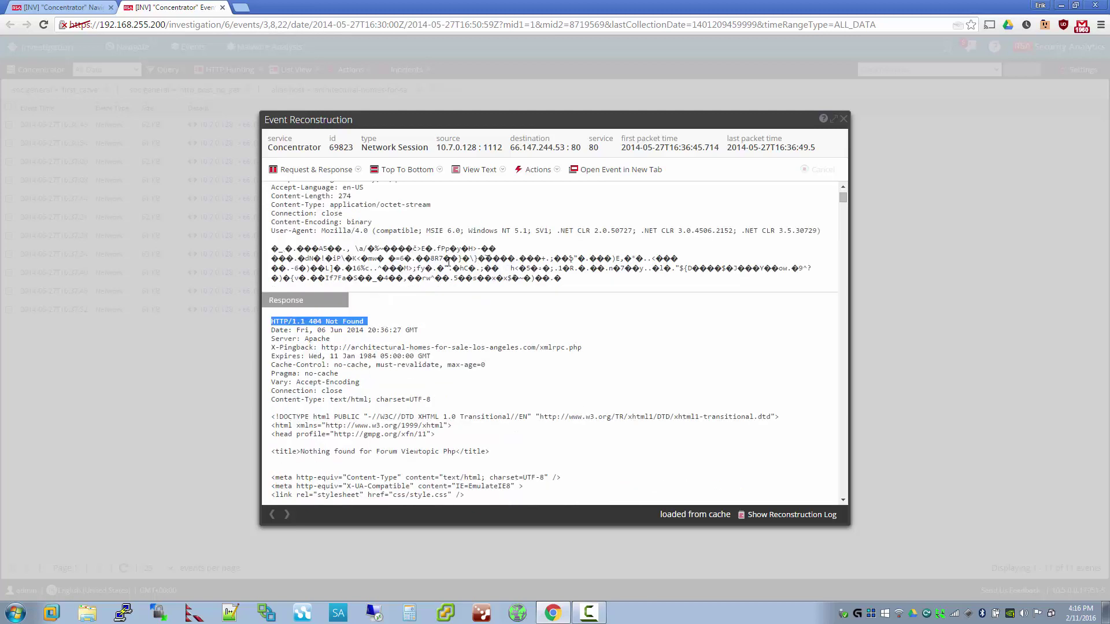
{"action": "left_click", "coordinate": [444, 287]}
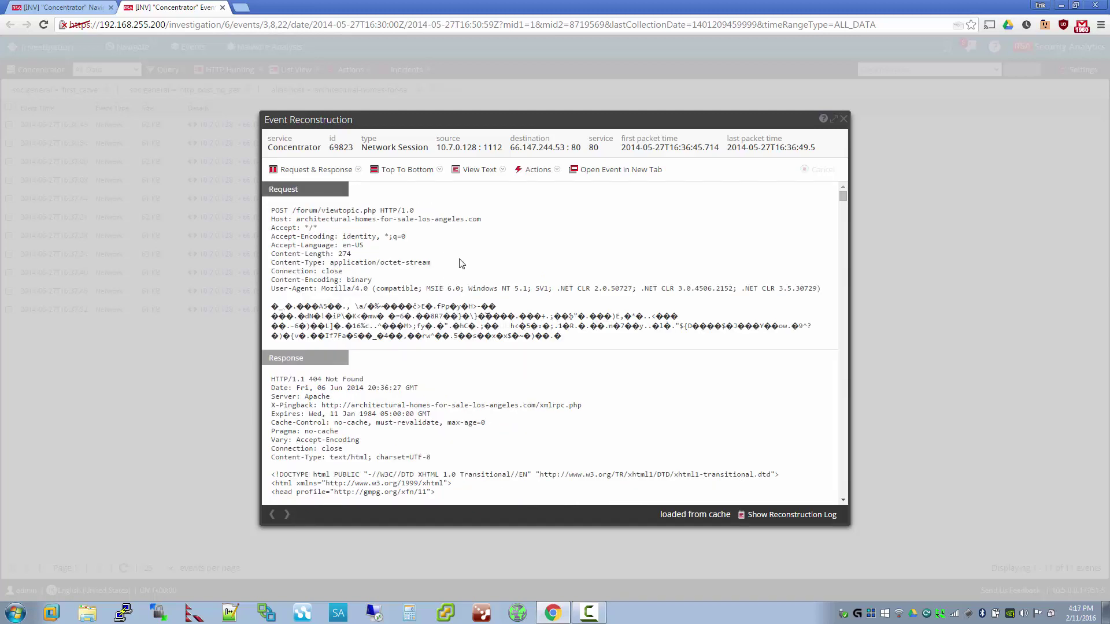
{"action": "left_click", "coordinate": [844, 120]}
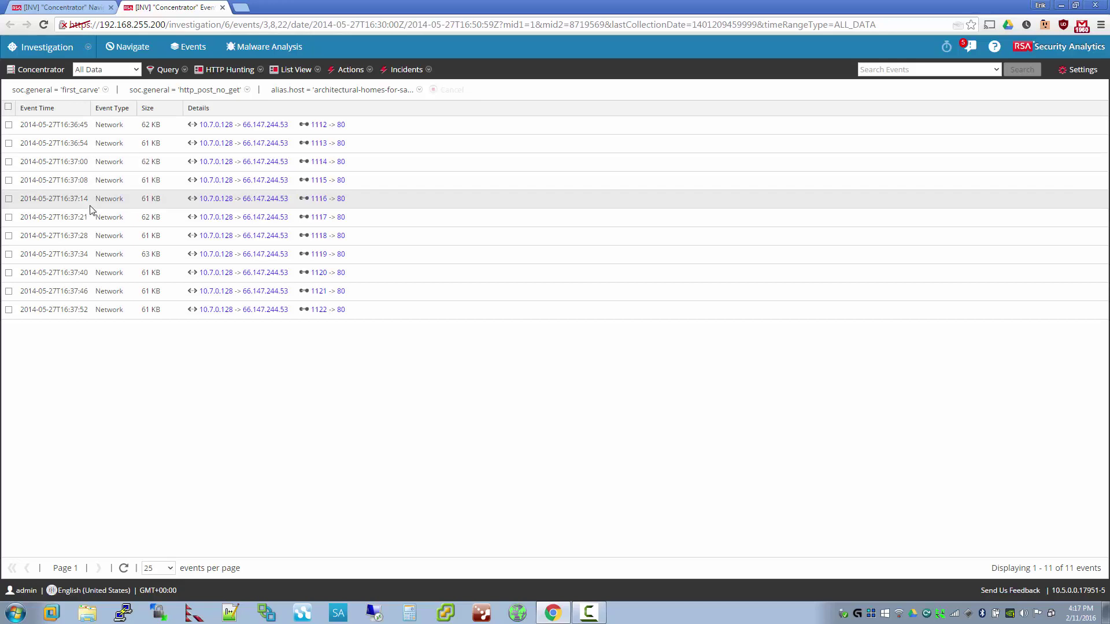
- Show the 16:37:21 event's reconstruction as text and page through the following events up to the last one
{"action": "triple_click", "coordinate": [441, 224]}
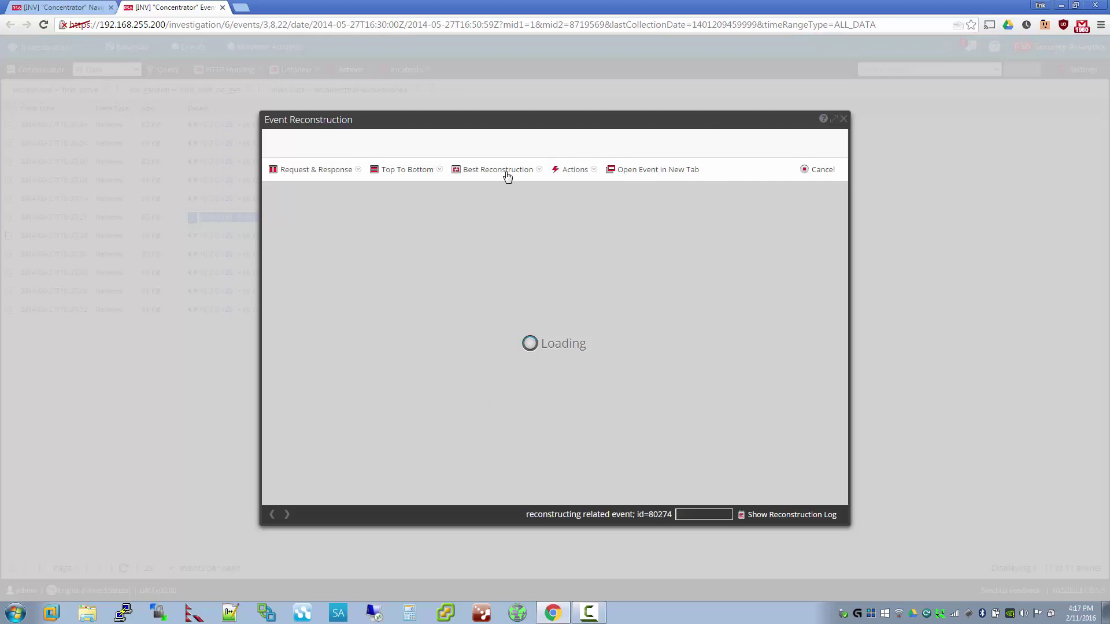
{"action": "left_click", "coordinate": [508, 170]}
{"action": "left_click", "coordinate": [501, 217]}
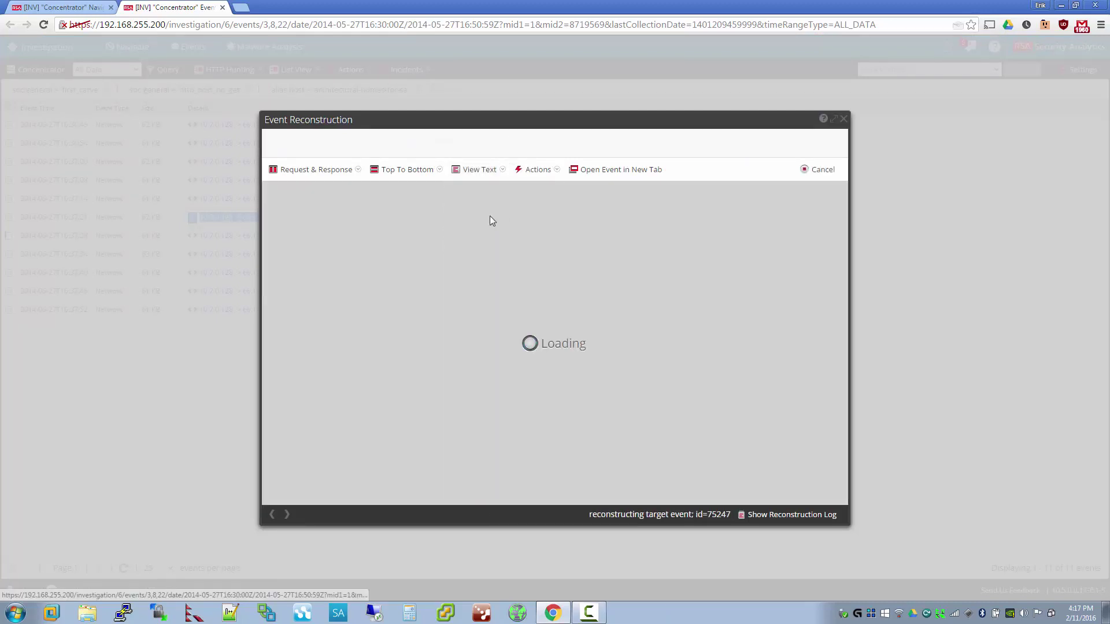
{"action": "left_click", "coordinate": [287, 514]}
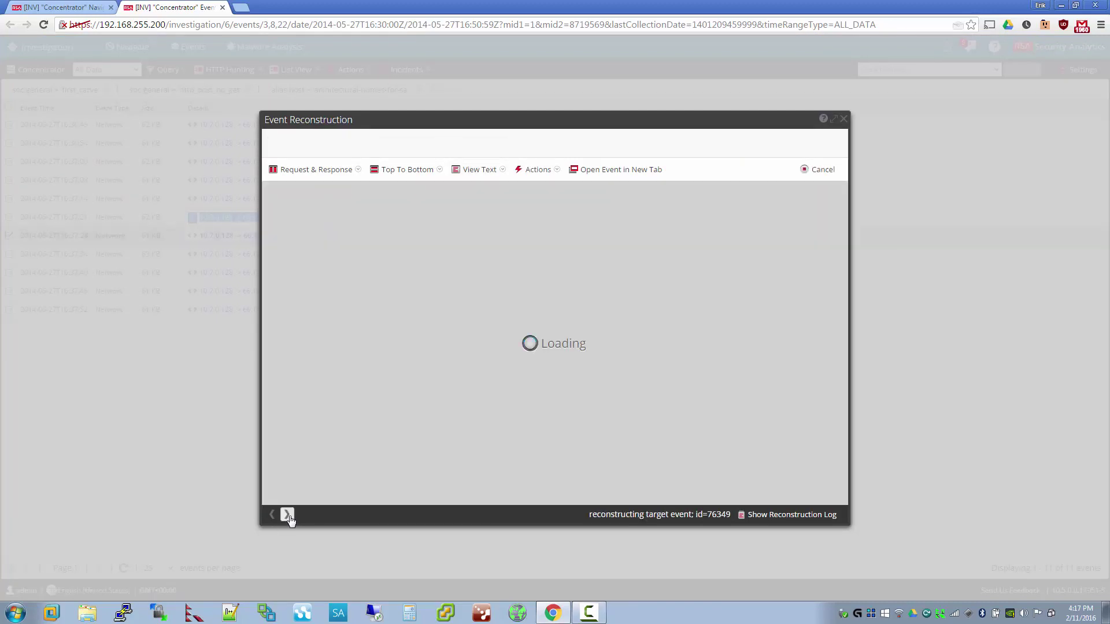
{"action": "left_click", "coordinate": [287, 515]}
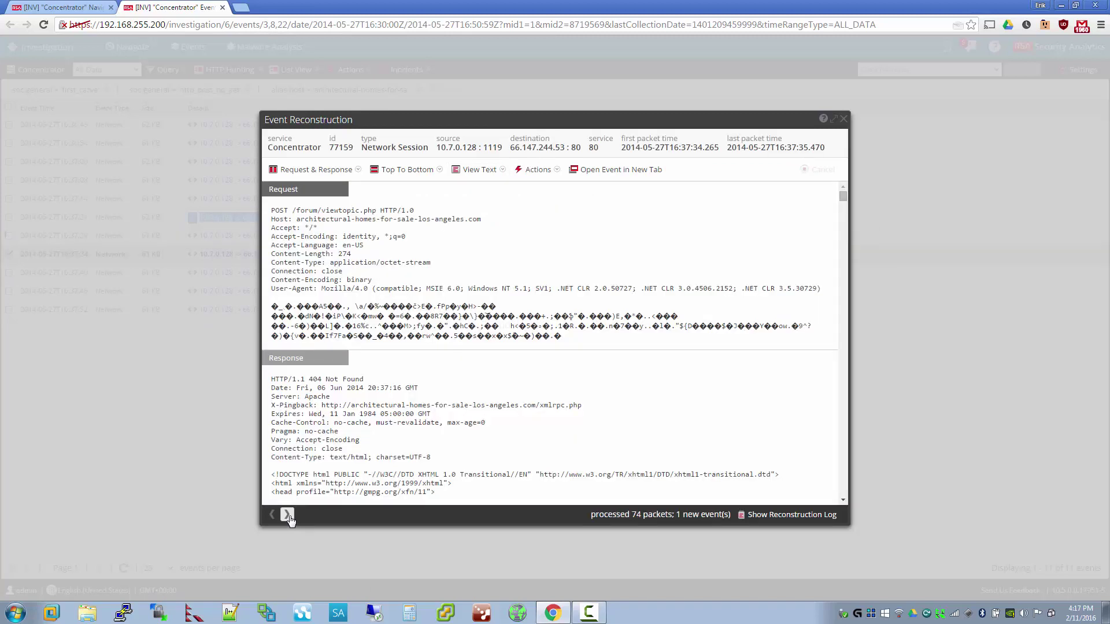
{"action": "left_click", "coordinate": [287, 514]}
{"action": "left_click", "coordinate": [288, 515]}
{"action": "left_click", "coordinate": [288, 515]}
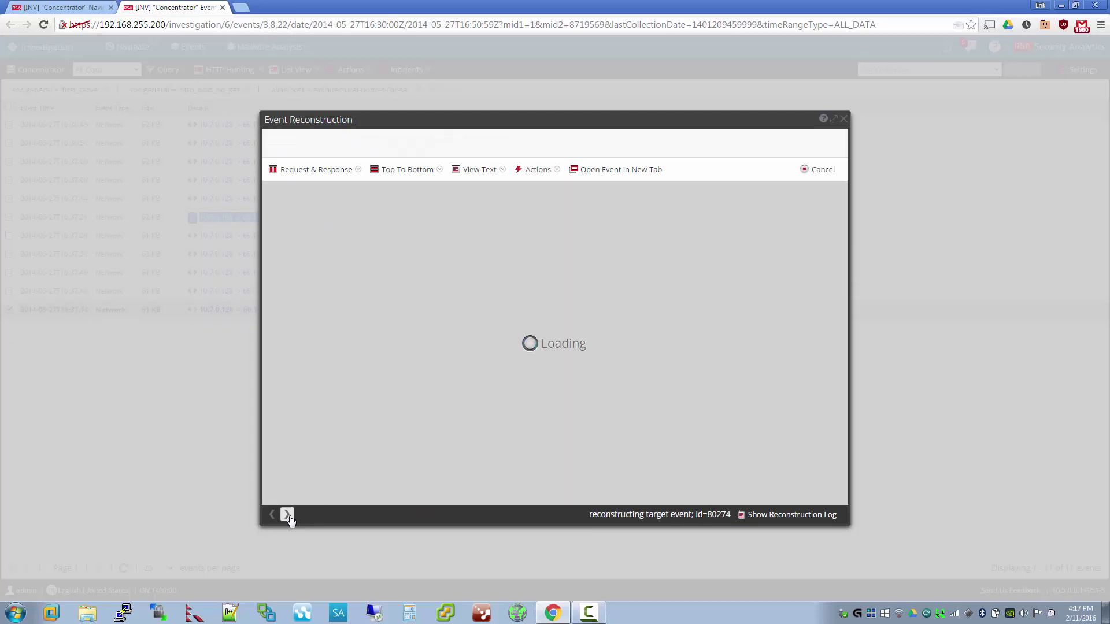
- Examine the last event's request headers and binary POST body, then close its reconstruction and the events tab
{"action": "left_click_drag", "start_coordinate": [449, 337], "coordinate": [503, 267]}
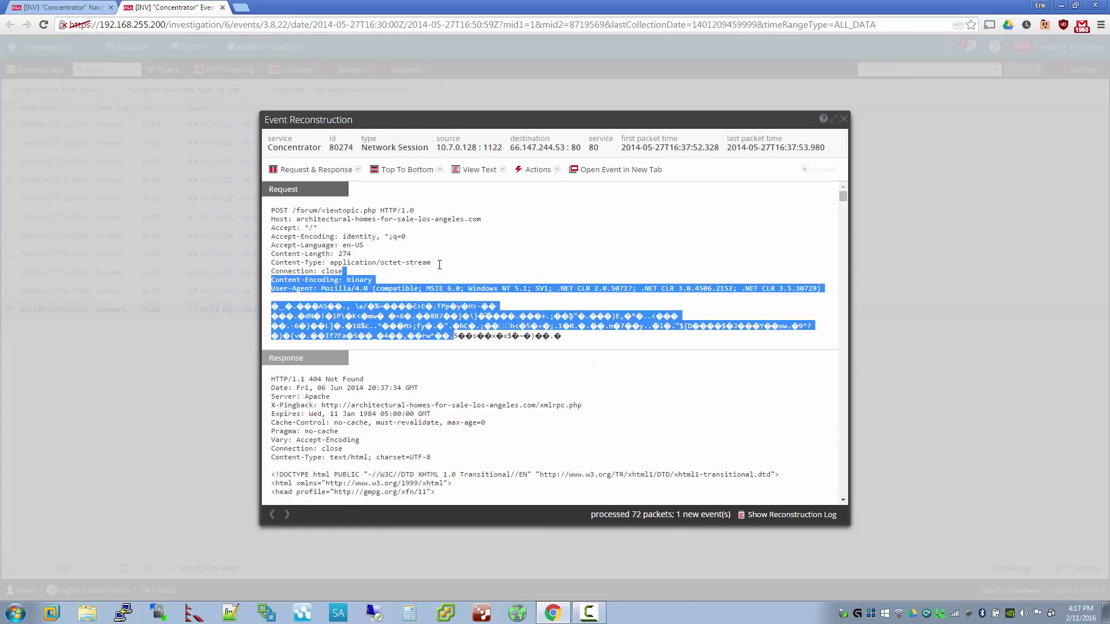
{"action": "left_click", "coordinate": [506, 230]}
{"action": "left_click", "coordinate": [845, 122]}
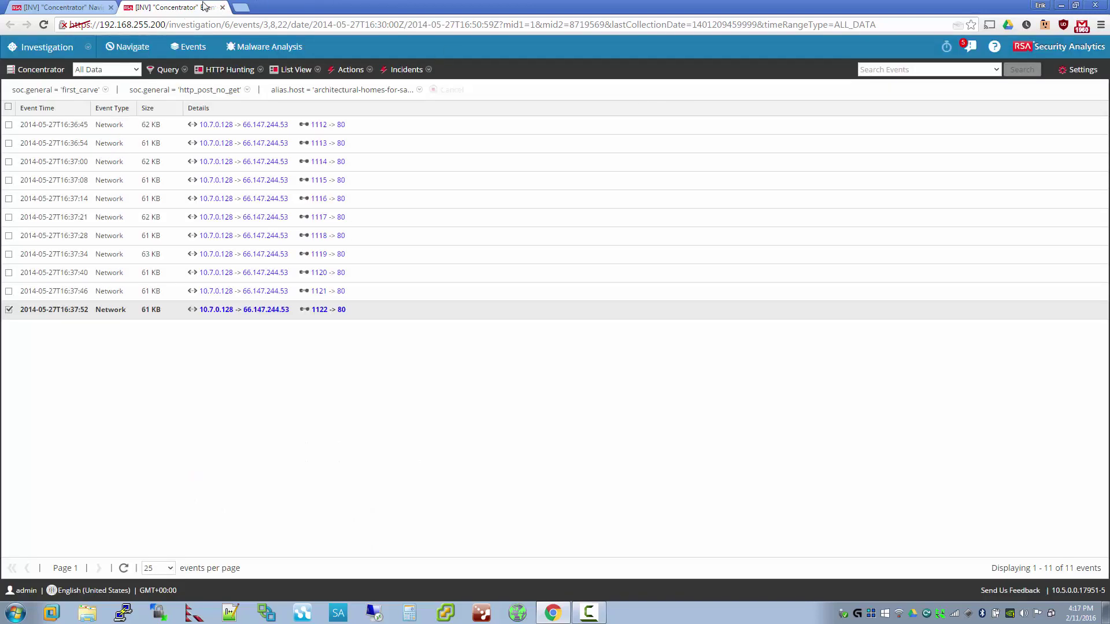
{"action": "left_click", "coordinate": [222, 8]}
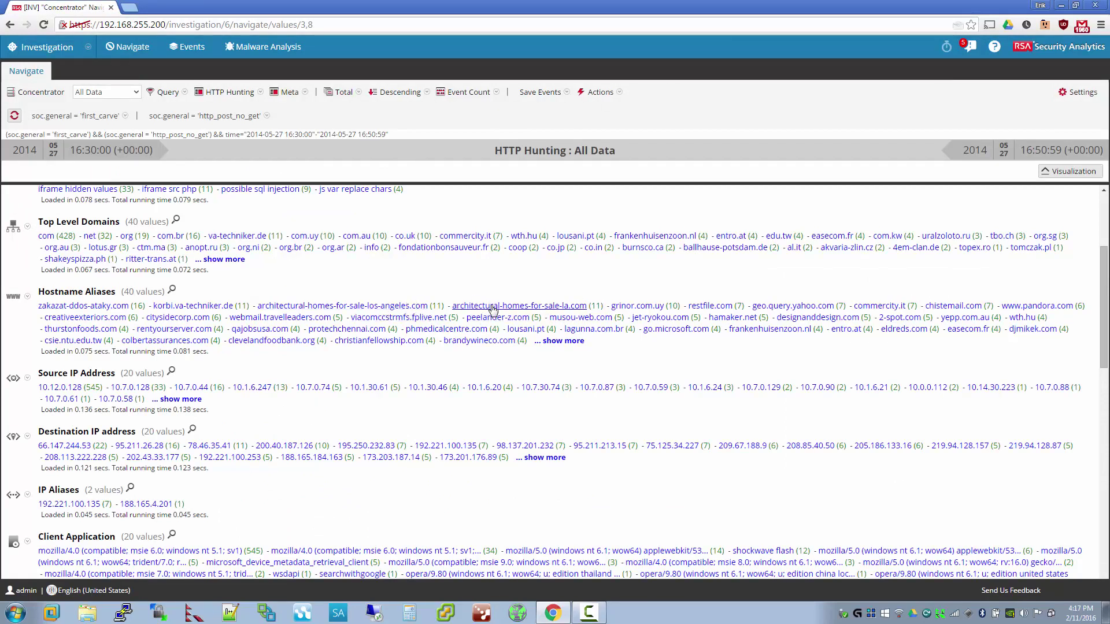
- Open the architectural-homes-for-sale-la.com events in a new tab and show the first event's reconstruction as text
{"action": "right_click", "coordinate": [588, 302]}
{"action": "left_click", "coordinate": [625, 315]}
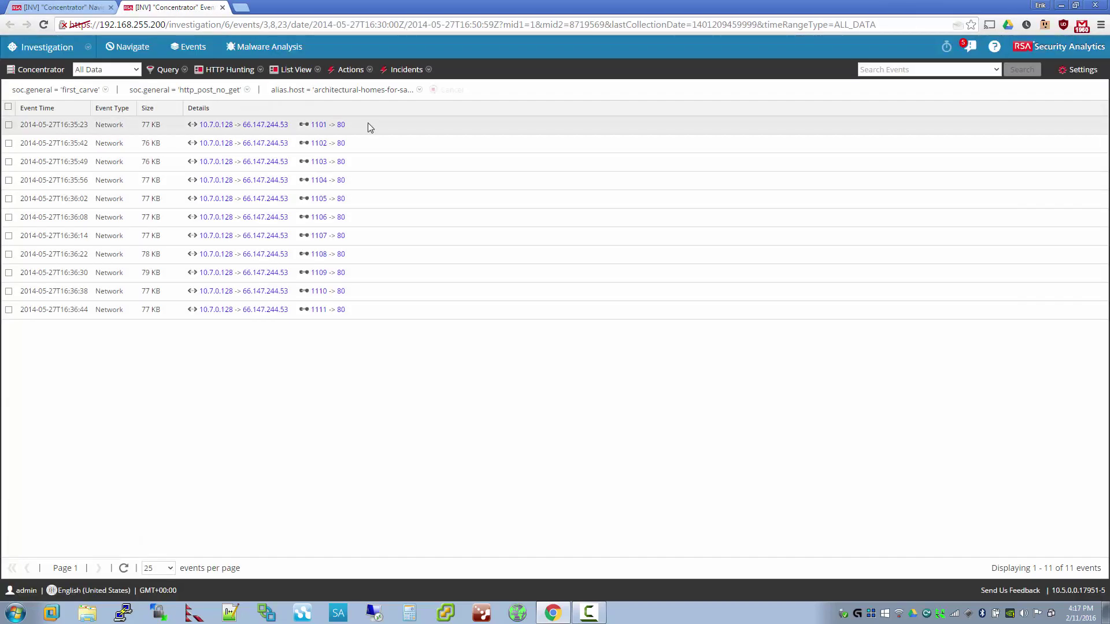
{"action": "left_click", "coordinate": [370, 126]}
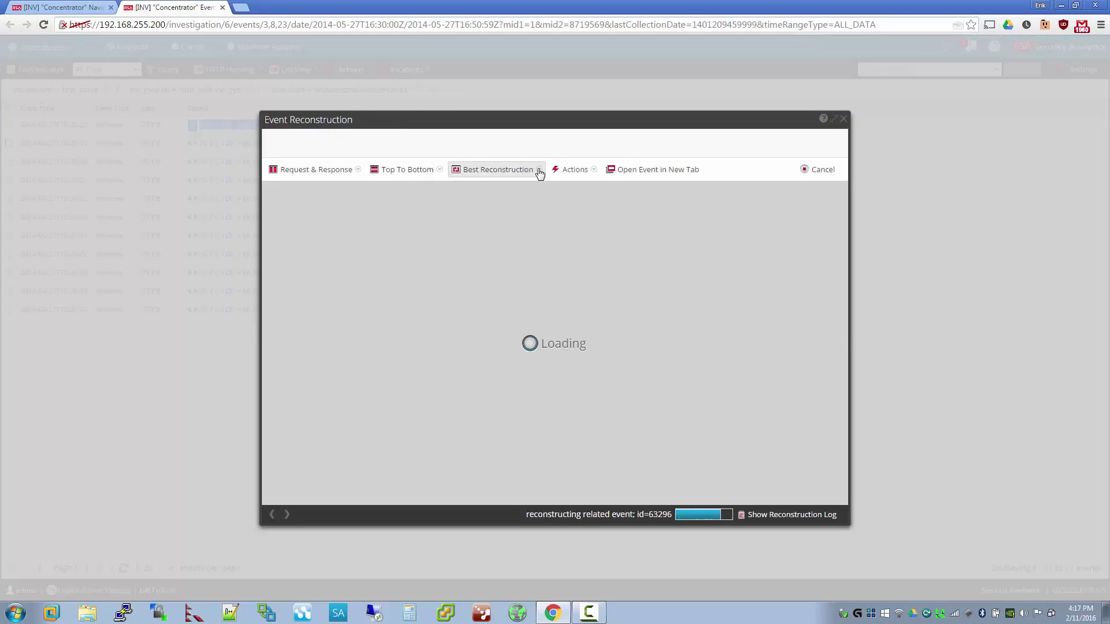
{"action": "left_click", "coordinate": [539, 172]}
{"action": "left_click", "coordinate": [495, 224]}
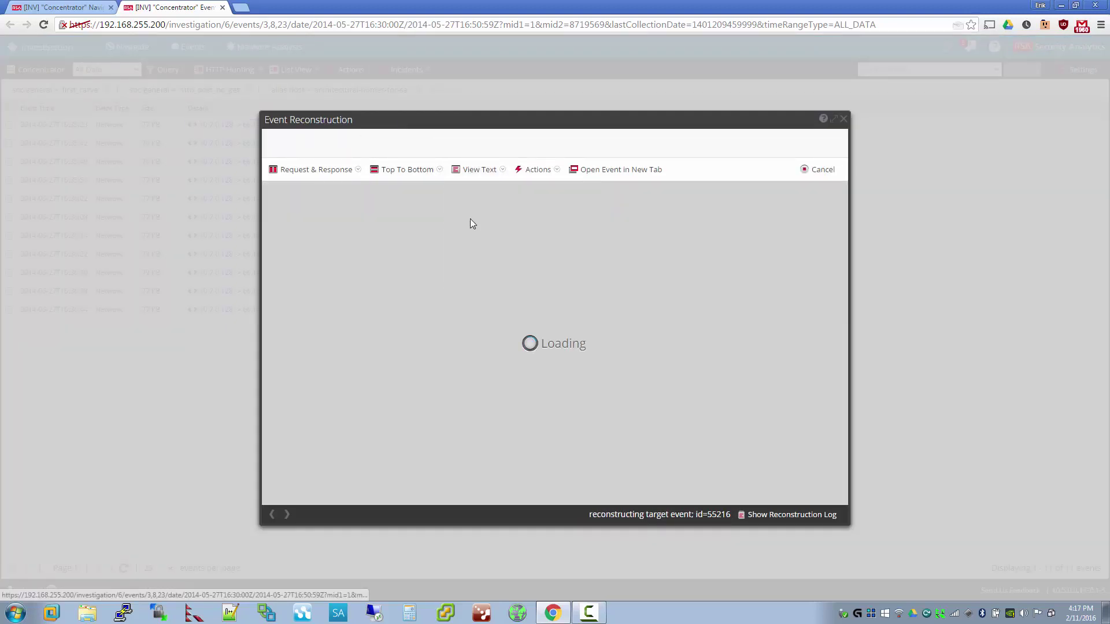
- Examine the binary POST body in the request, then close the reconstruction and the events tab
{"action": "left_click_drag", "start_coordinate": [271, 306], "coordinate": [592, 333]}
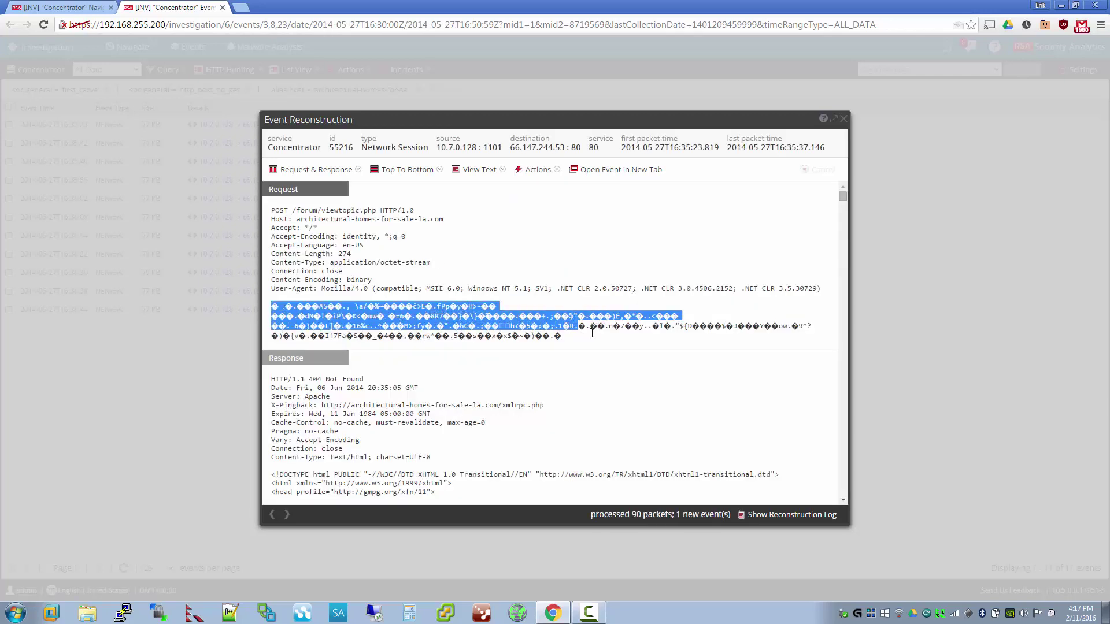
{"action": "left_click_drag", "start_coordinate": [478, 289], "coordinate": [585, 339]}
{"action": "left_click", "coordinate": [585, 342]}
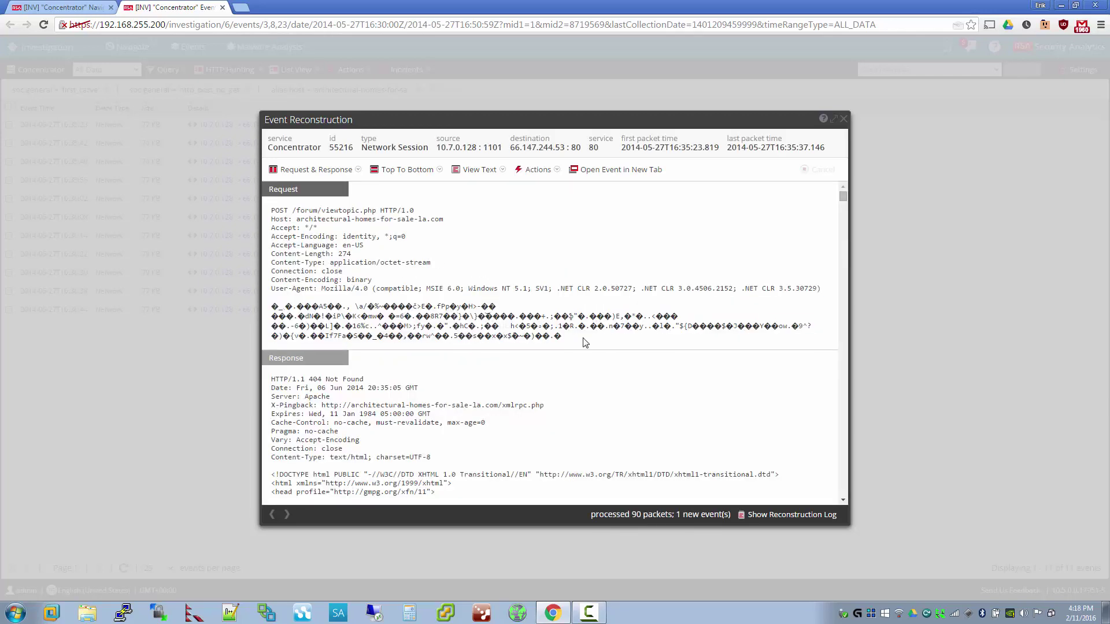
{"action": "left_click", "coordinate": [843, 121]}
{"action": "left_click", "coordinate": [222, 7]}
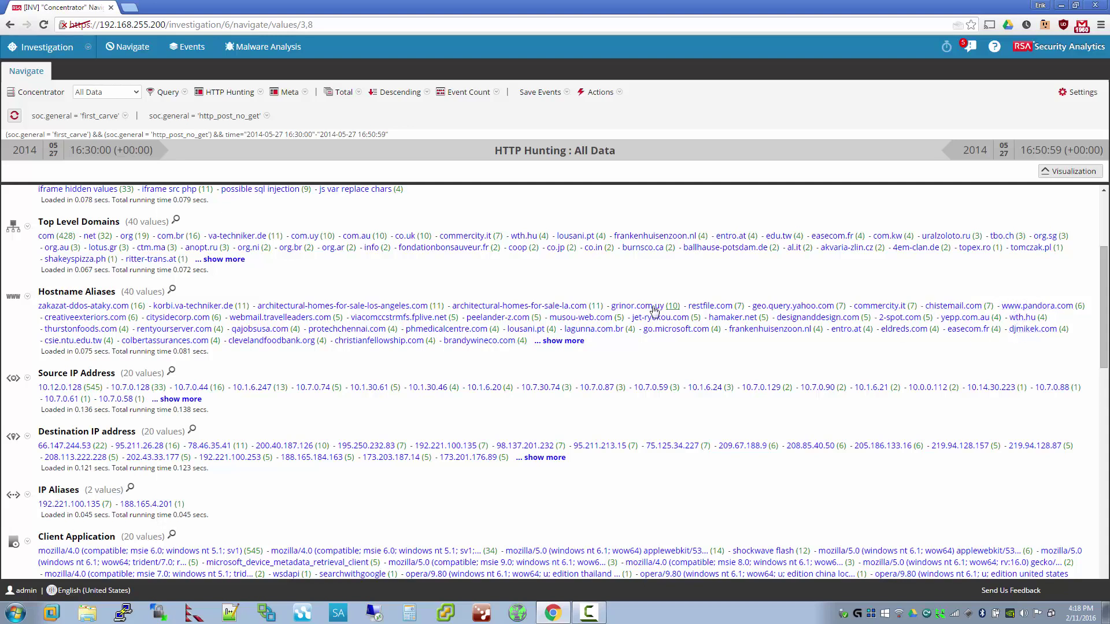
- Open the jet-ryokou.com events in a new tab and show the first event's reconstruction as text
{"action": "left_click", "coordinate": [698, 322]}
{"action": "left_click", "coordinate": [745, 322]}
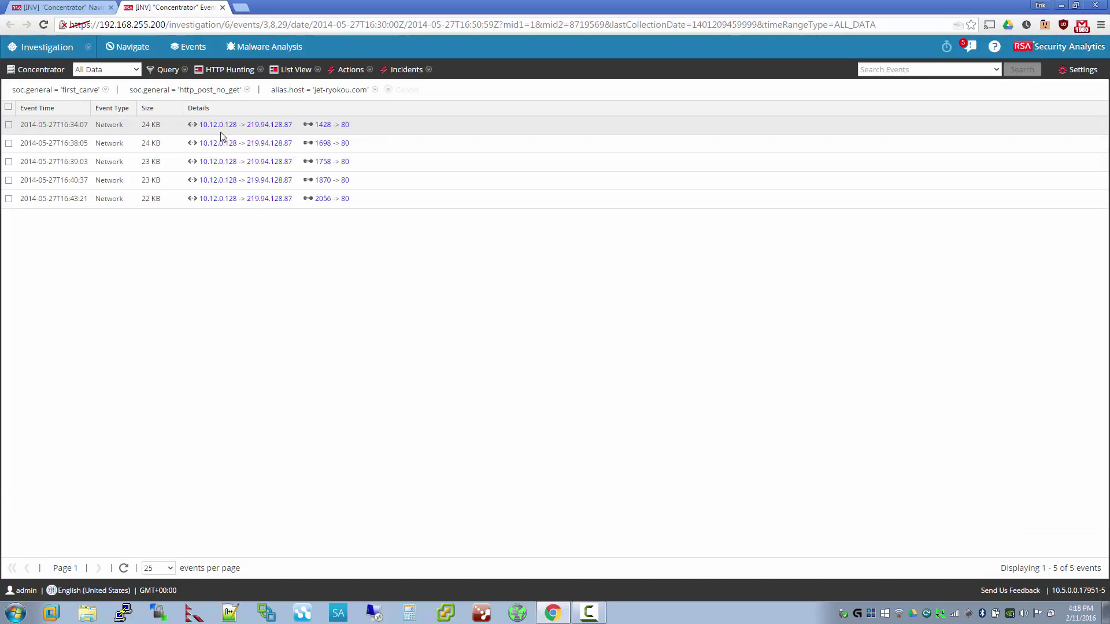
{"action": "left_click", "coordinate": [217, 128]}
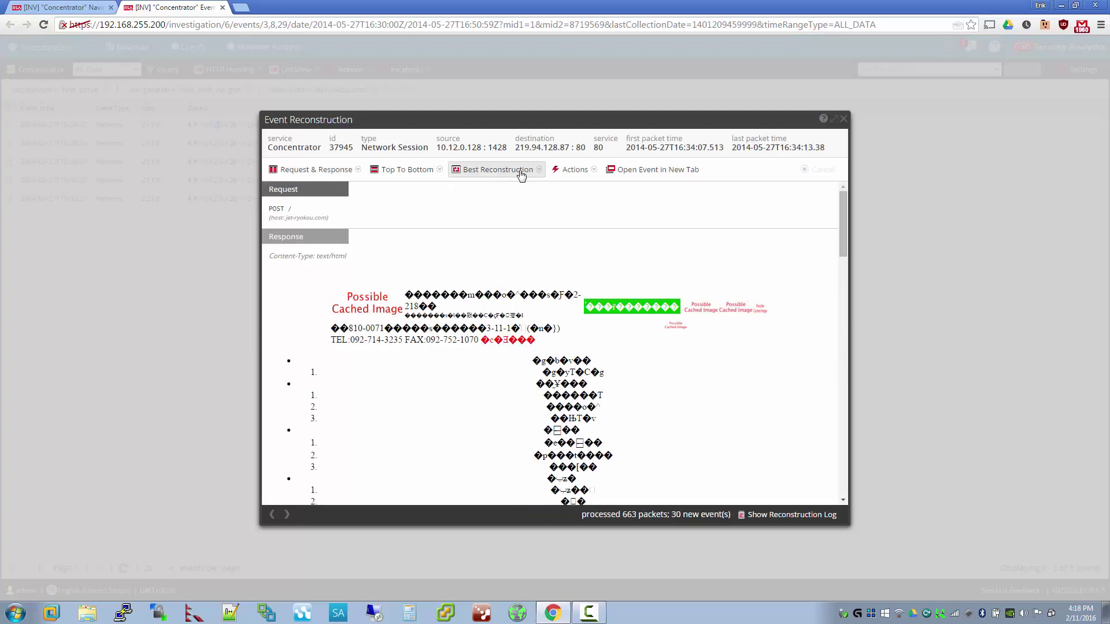
{"action": "left_click", "coordinate": [520, 172]}
{"action": "left_click", "coordinate": [479, 218]}
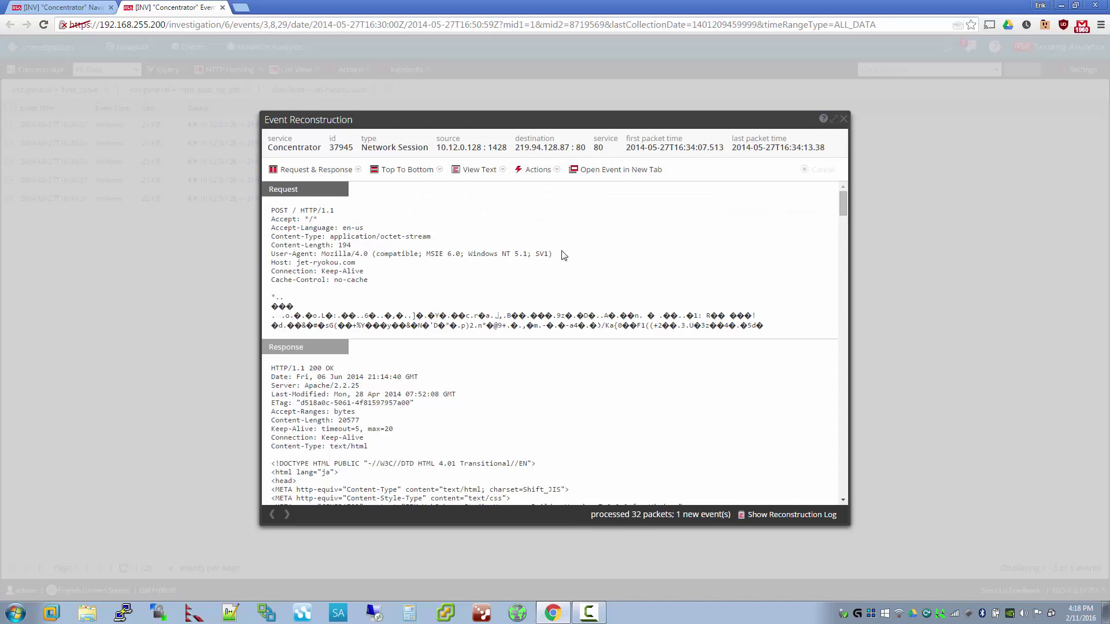
- Examine the jet-ryokou.com request's User-Agent and binary POST body along with the HTML response
{"action": "left_click_drag", "start_coordinate": [564, 255], "coordinate": [317, 255]}
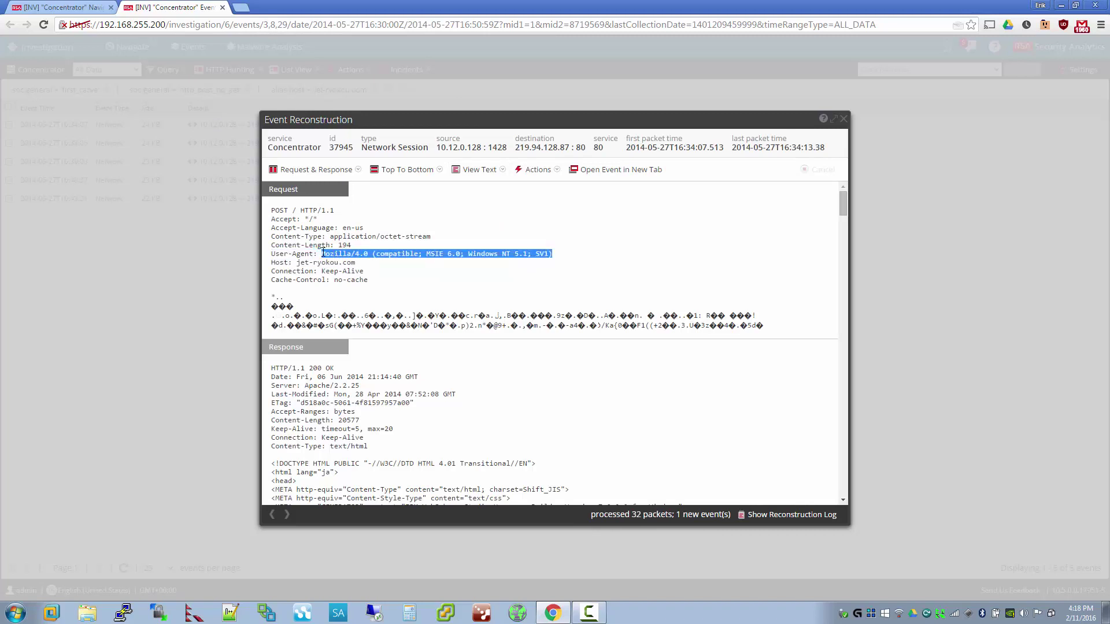
{"action": "scroll", "coordinate": [526, 377], "scroll_direction": "down", "scroll_amount": 3}
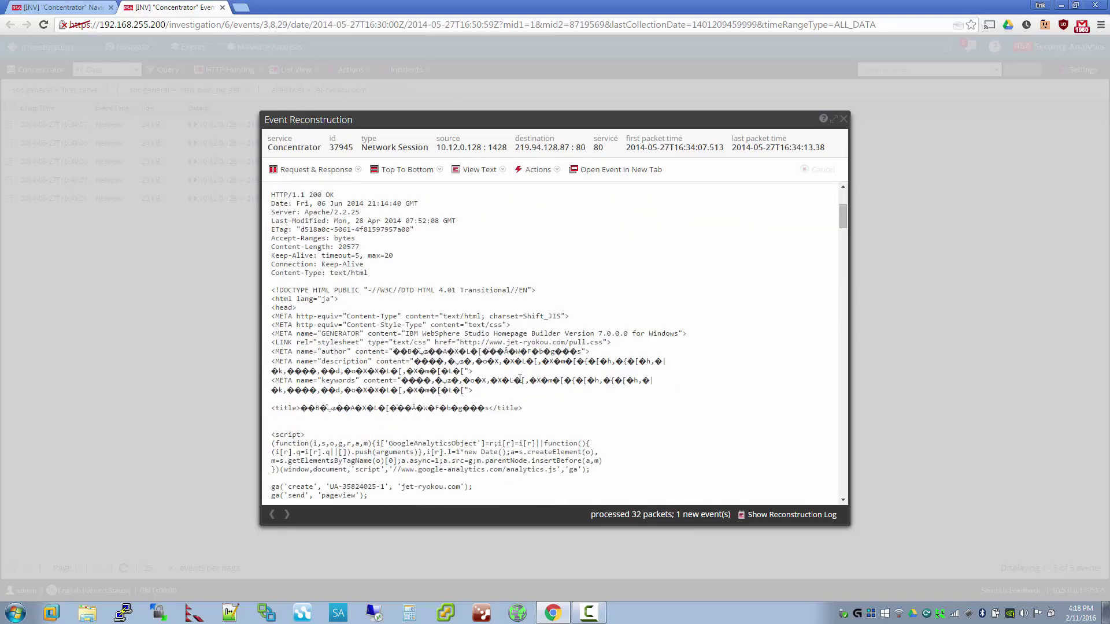
{"action": "scroll", "coordinate": [520, 378], "scroll_direction": "up", "scroll_amount": 3}
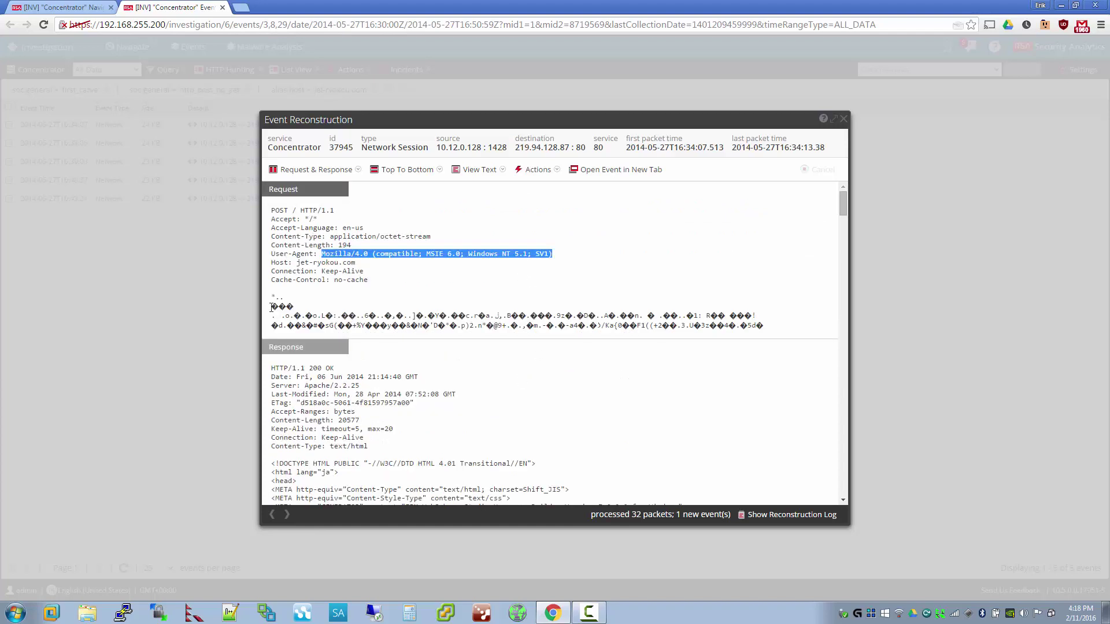
{"action": "left_click_drag", "start_coordinate": [274, 294], "coordinate": [751, 339]}
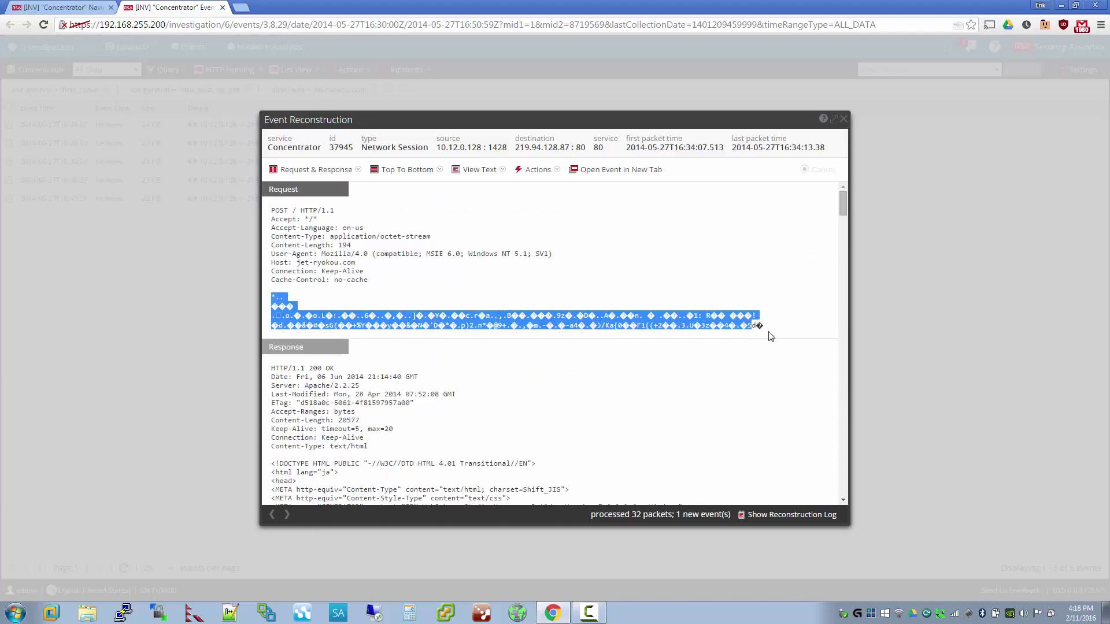
{"action": "left_click", "coordinate": [771, 337]}
- Examine the request's Host value and closely review its full User-Agent string
{"action": "left_click_drag", "start_coordinate": [367, 262], "coordinate": [306, 259]}
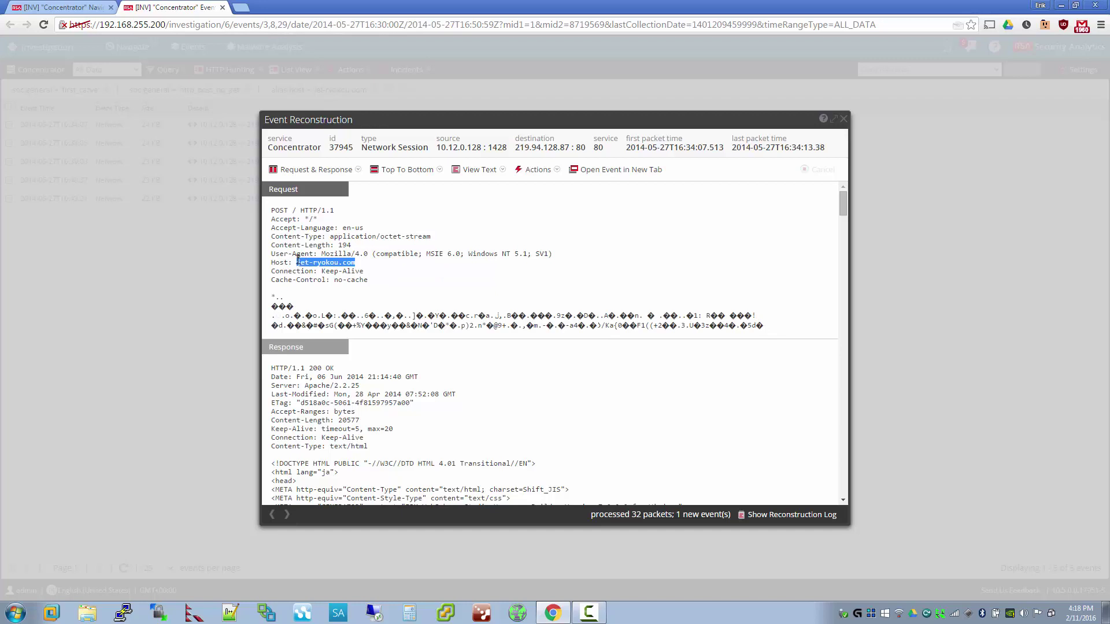
{"action": "left_click", "coordinate": [352, 250]}
{"action": "left_click_drag", "start_coordinate": [321, 254], "coordinate": [556, 255]}
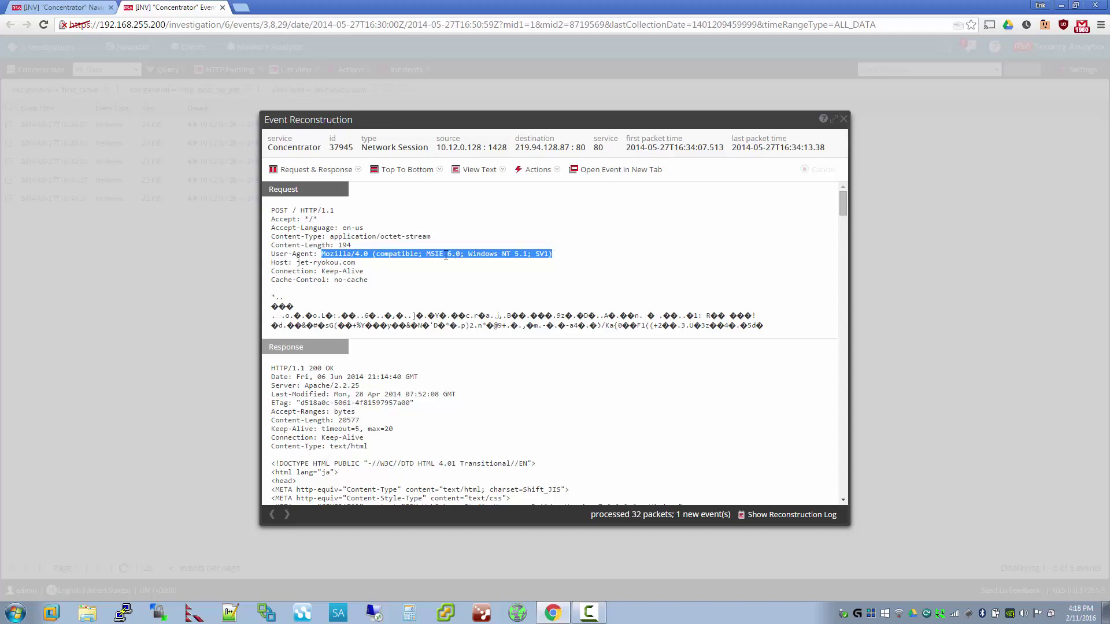
{"action": "left_click", "coordinate": [560, 255]}
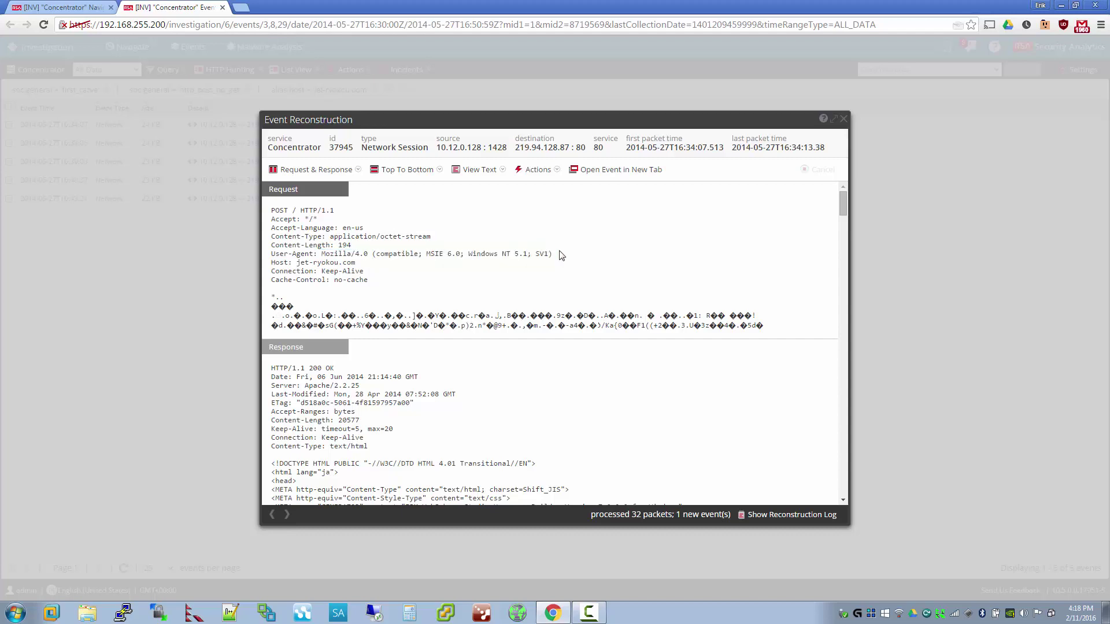
{"action": "left_click_drag", "start_coordinate": [551, 253], "coordinate": [469, 243]}
{"action": "left_click", "coordinate": [573, 259]}
{"action": "left_click_drag", "start_coordinate": [550, 254], "coordinate": [323, 250]}
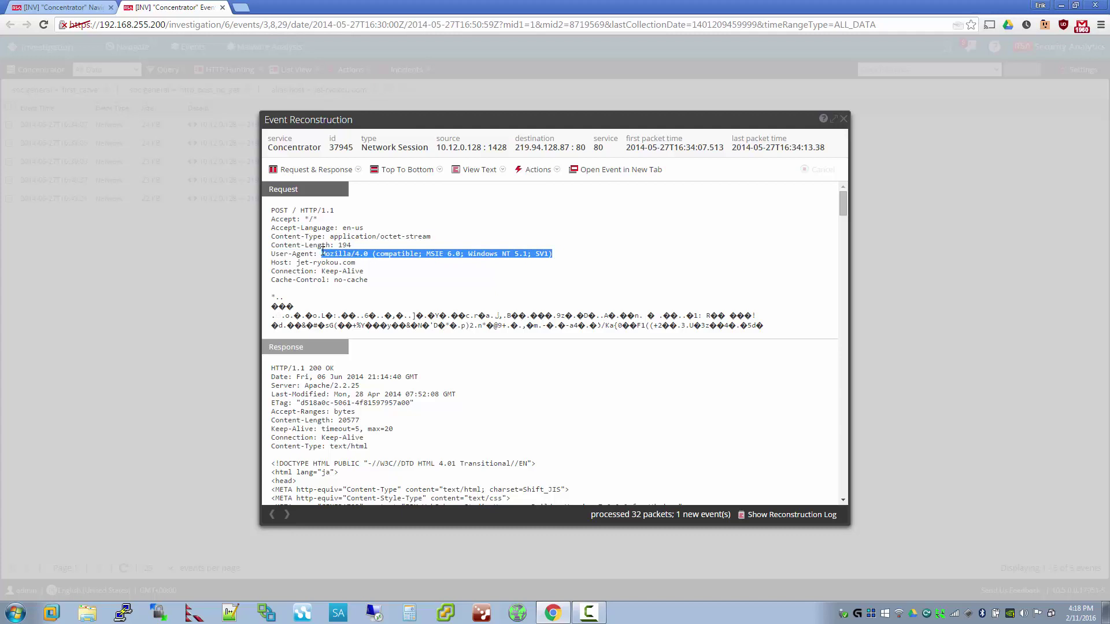
{"action": "left_click", "coordinate": [323, 250]}
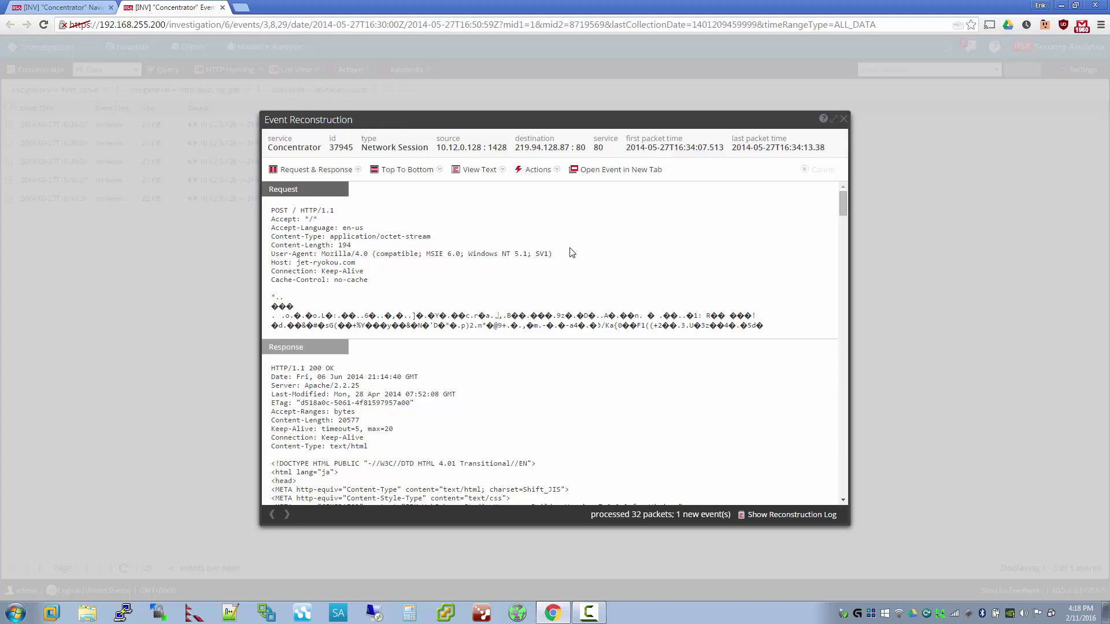
{"action": "left_click_drag", "start_coordinate": [564, 258], "coordinate": [437, 245]}
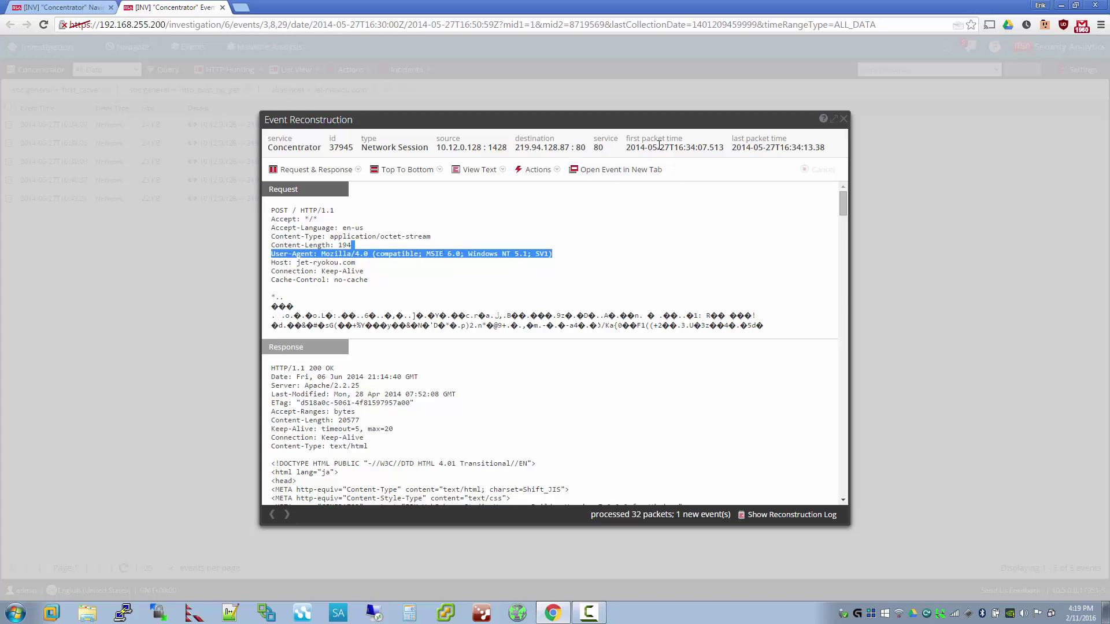
{"action": "left_click_drag", "start_coordinate": [576, 256], "coordinate": [322, 255]}
{"action": "left_click", "coordinate": [322, 255]}
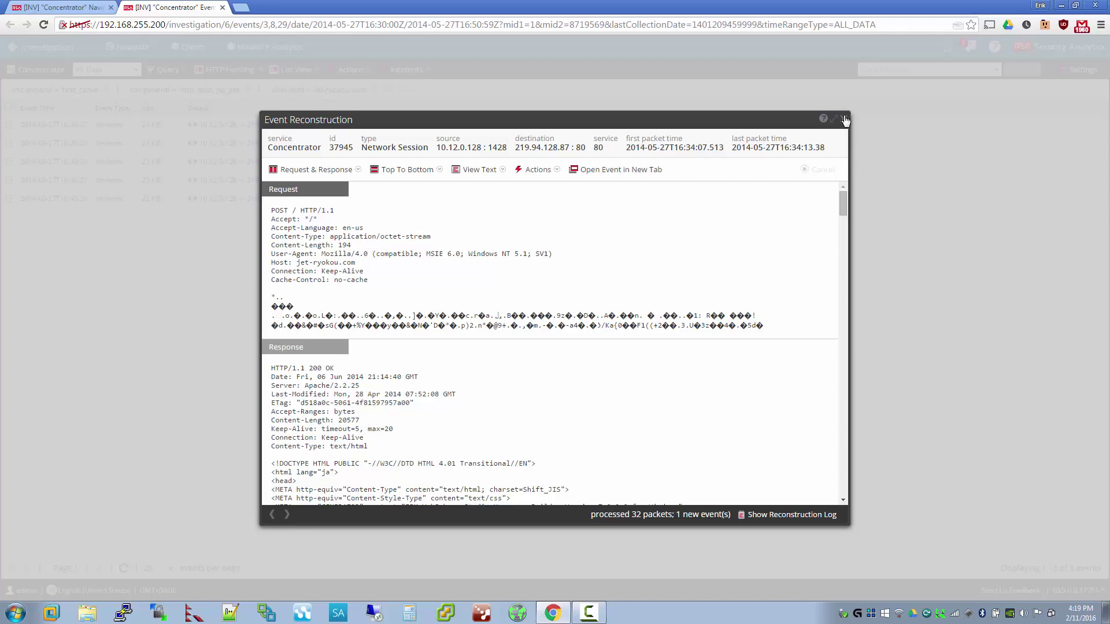
- Review the whole block of request headers, then close the reconstruction
{"action": "mouse_move", "coordinate": [381, 282]}
{"action": "left_mouse_down"}
{"action": "mouse_move", "coordinate": [266, 200]}
{"action": "mouse_move", "coordinate": [273, 214]}
{"action": "mouse_move", "coordinate": [434, 246]}
{"action": "mouse_move", "coordinate": [370, 281]}
{"action": "left_mouse_up"}
{"action": "left_click", "coordinate": [273, 214]}
{"action": "left_click", "coordinate": [406, 284]}
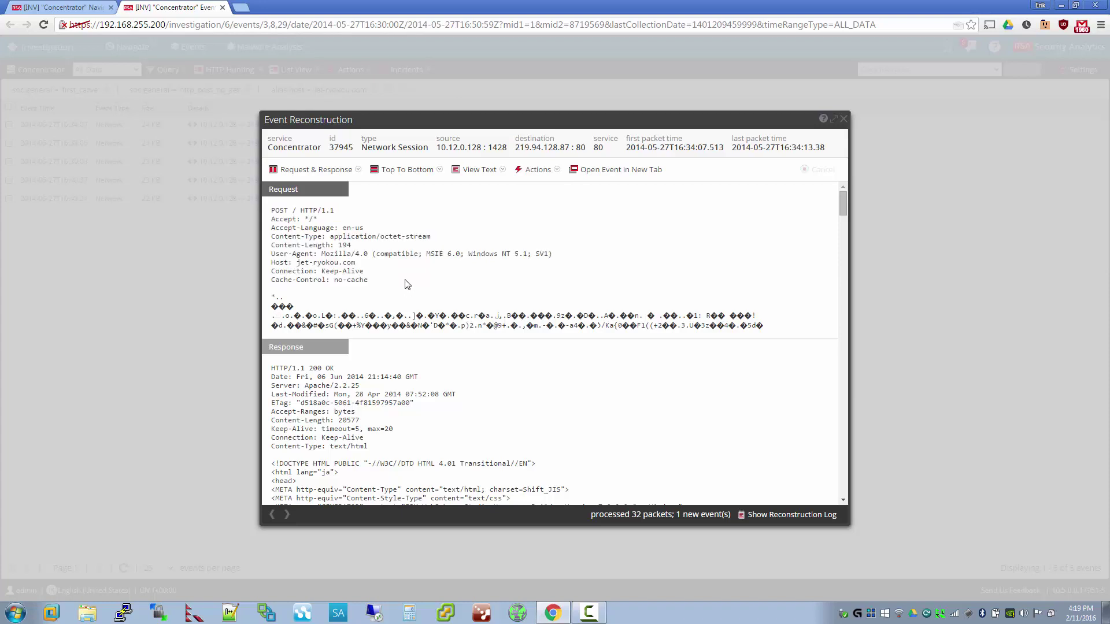
{"action": "left_click", "coordinate": [846, 119]}
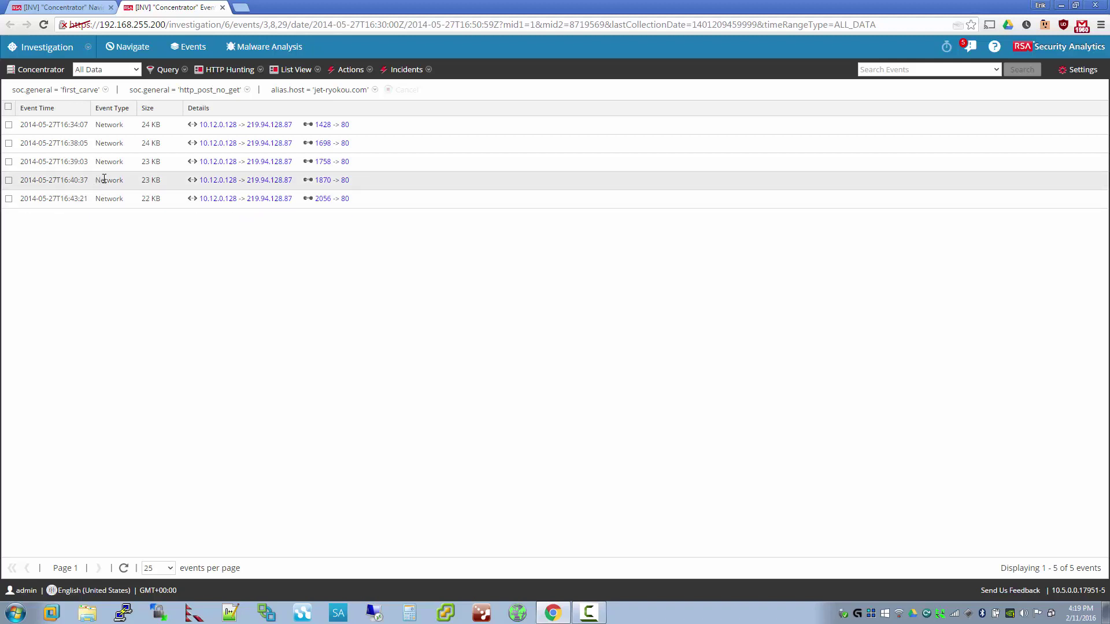
- Reopen the first jet-ryokou.com event as text and page forward to the third event to compare the POST requests
{"action": "left_click", "coordinate": [430, 128]}
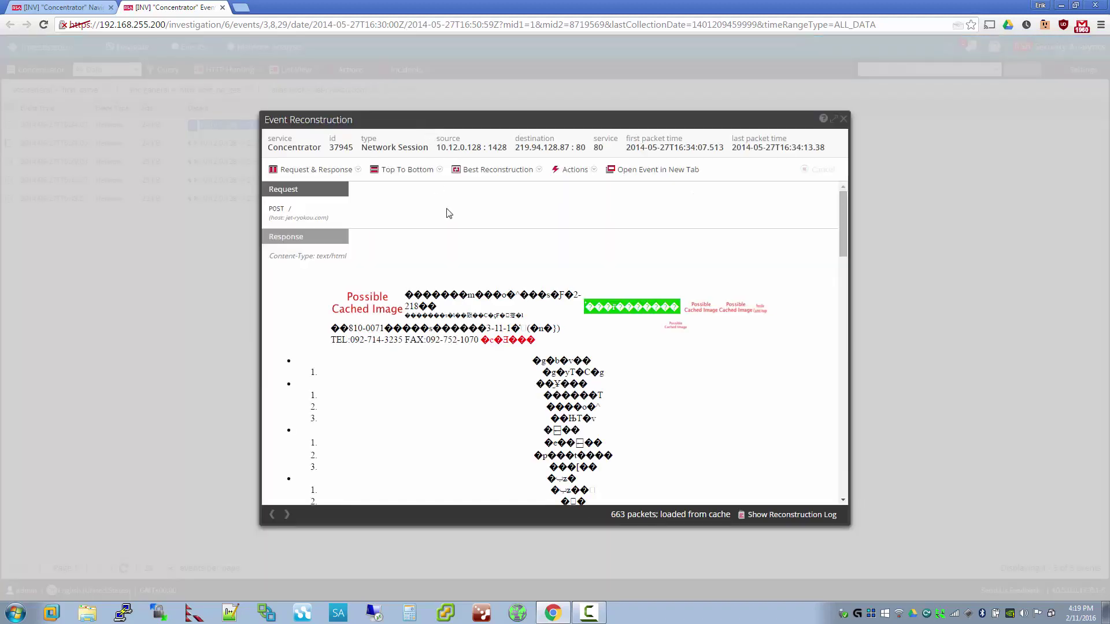
{"action": "left_click", "coordinate": [539, 169]}
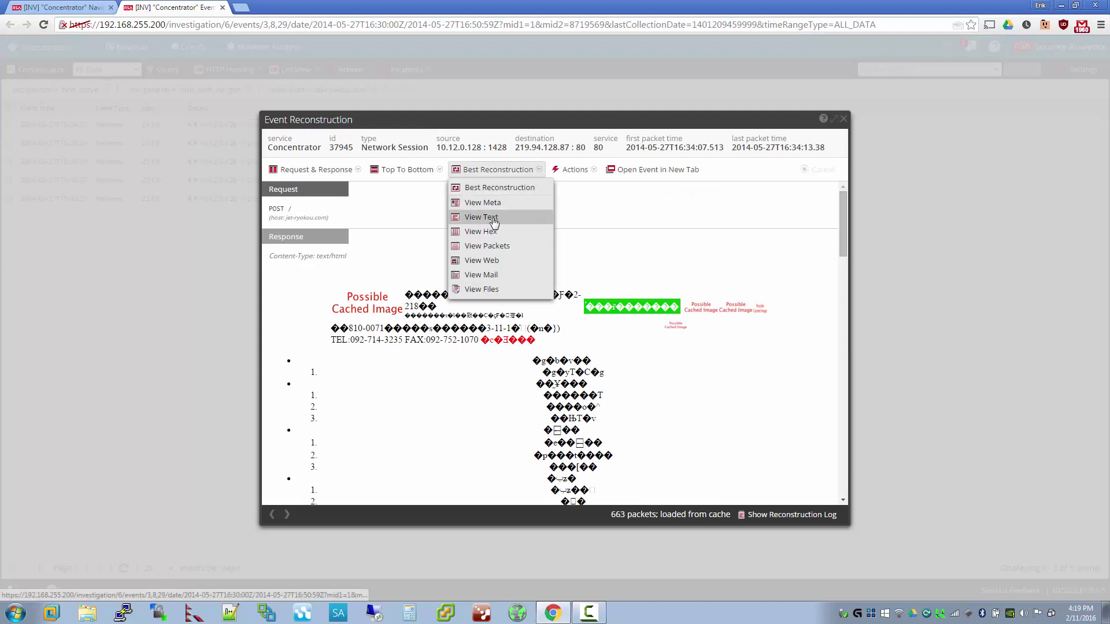
{"action": "left_click", "coordinate": [491, 219]}
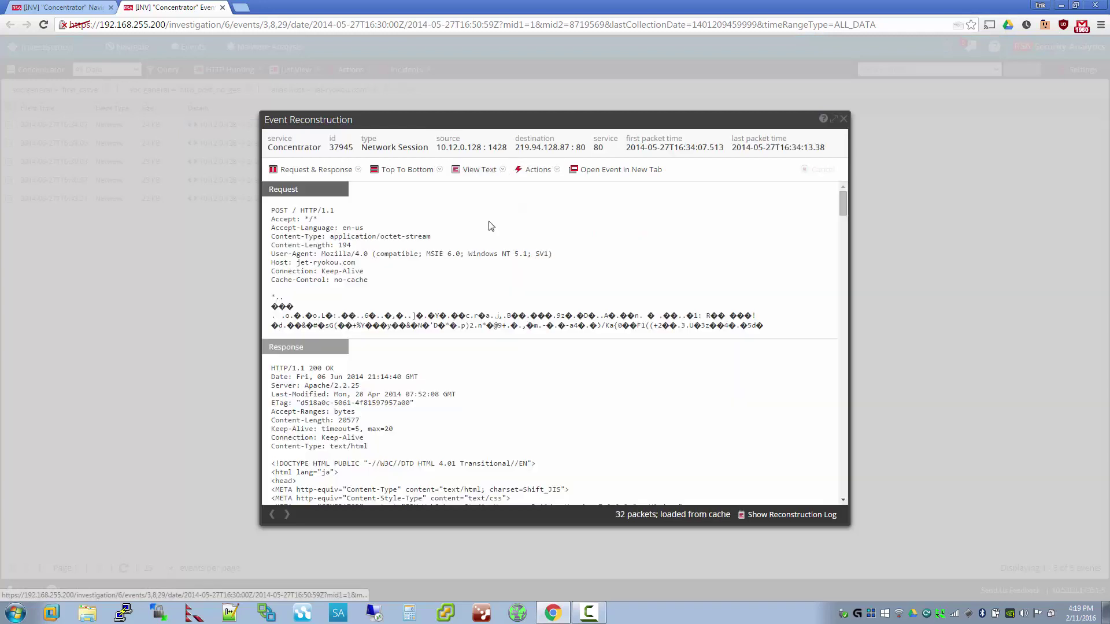
{"action": "left_click", "coordinate": [286, 514]}
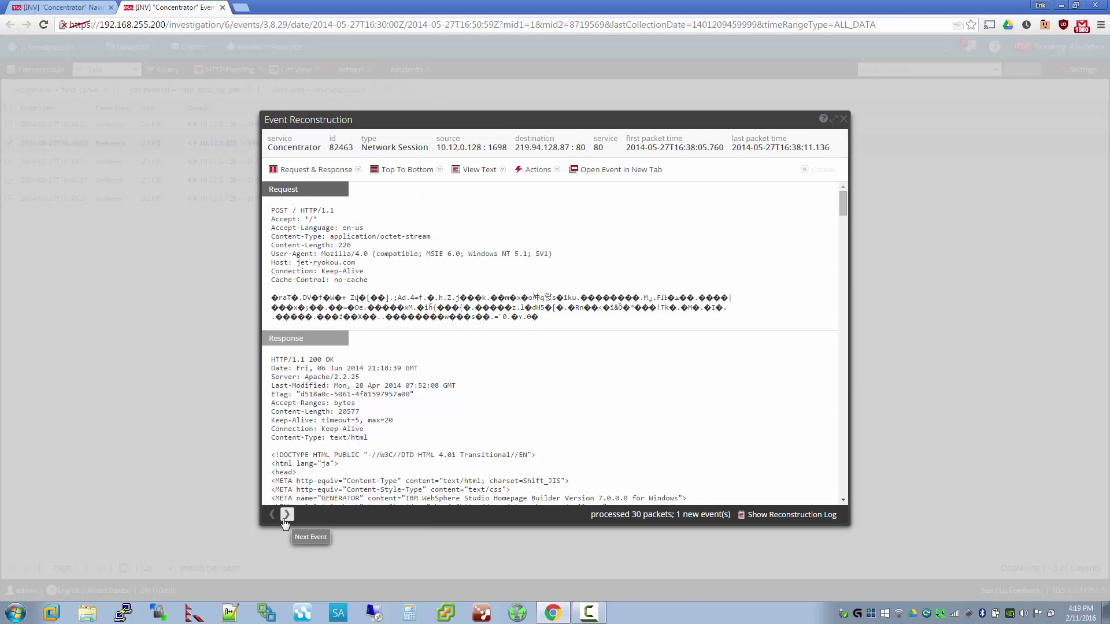
{"action": "left_click", "coordinate": [286, 515]}
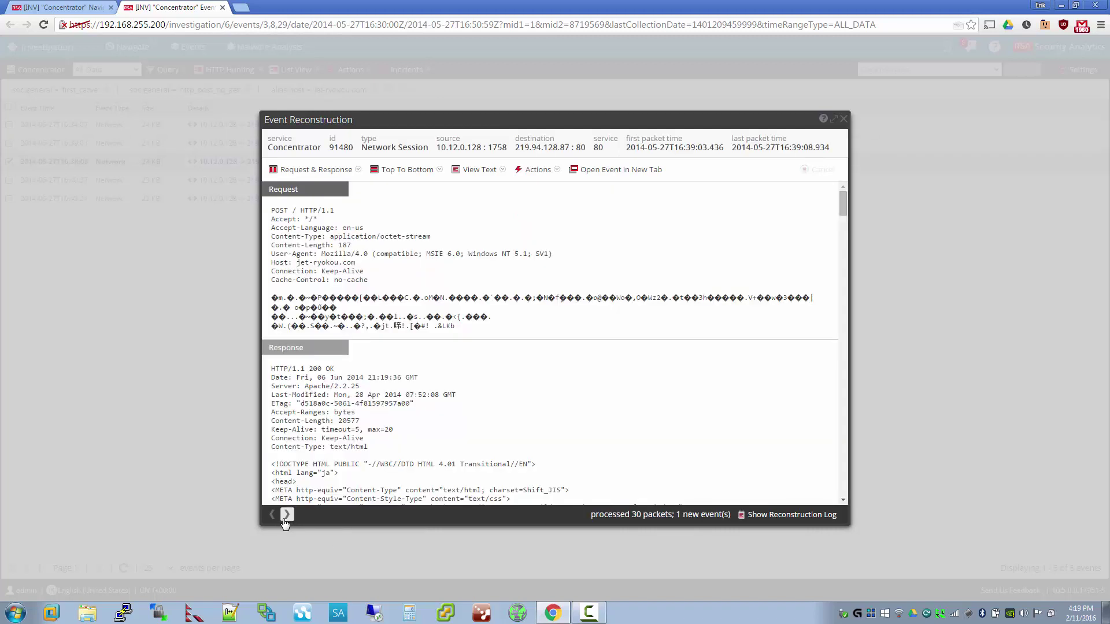
- Page to the fourth jet-ryokou.com event and back to the first to compare POST requests, then close the reconstruction and events tab
{"action": "left_click", "coordinate": [287, 514]}
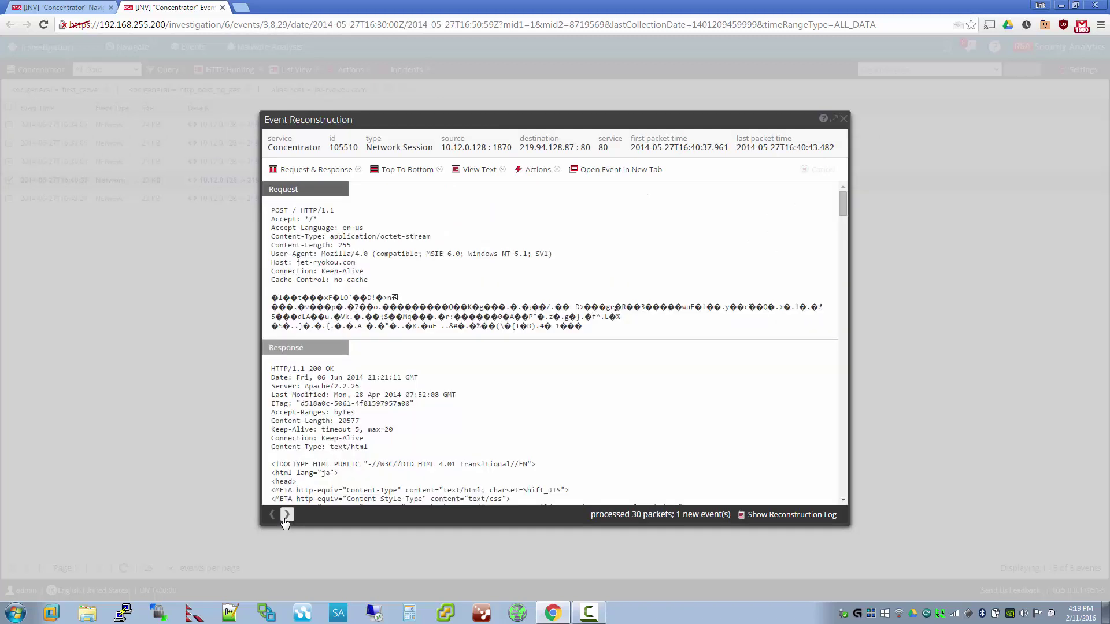
{"action": "left_click", "coordinate": [272, 514]}
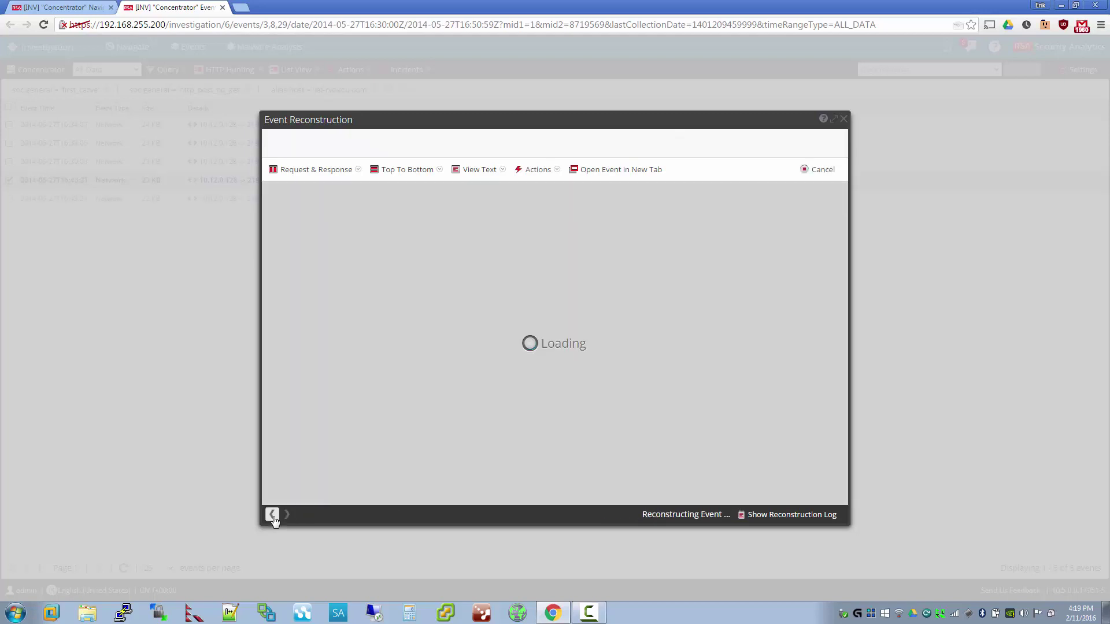
{"action": "left_click", "coordinate": [273, 515]}
{"action": "left_click", "coordinate": [272, 515]}
{"action": "left_click", "coordinate": [272, 515]}
{"action": "left_click", "coordinate": [843, 120]}
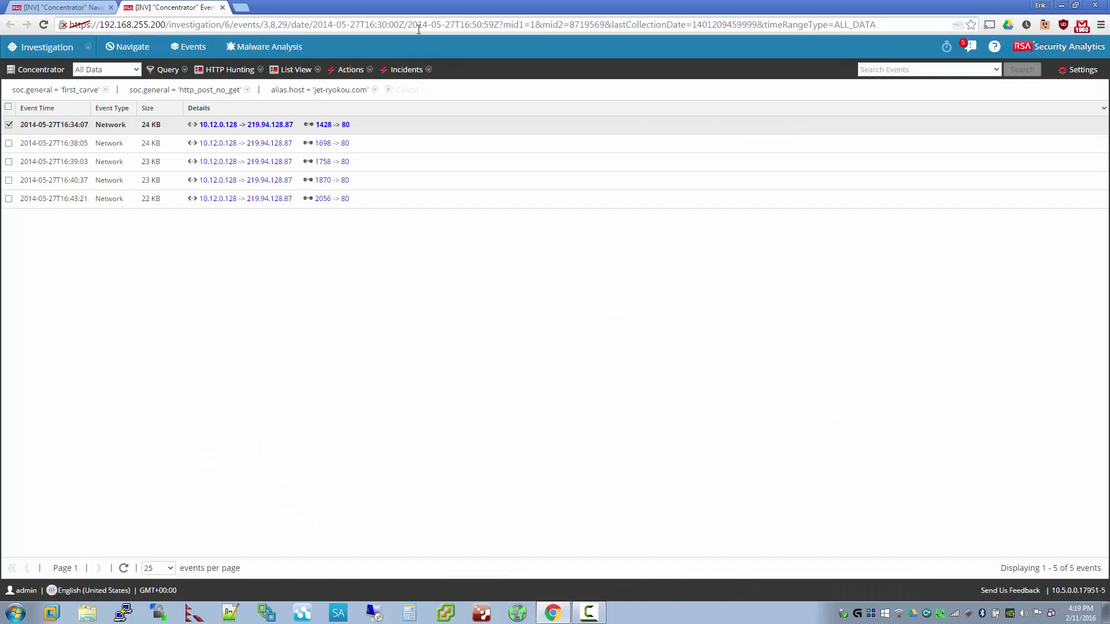
{"action": "left_click", "coordinate": [222, 8]}
- Review the first_carve and http_post_no_get metadata, focusing on the Client Application, Content Type and Errors values
{"action": "scroll", "coordinate": [493, 284], "scroll_direction": "down", "scroll_amount": 6}
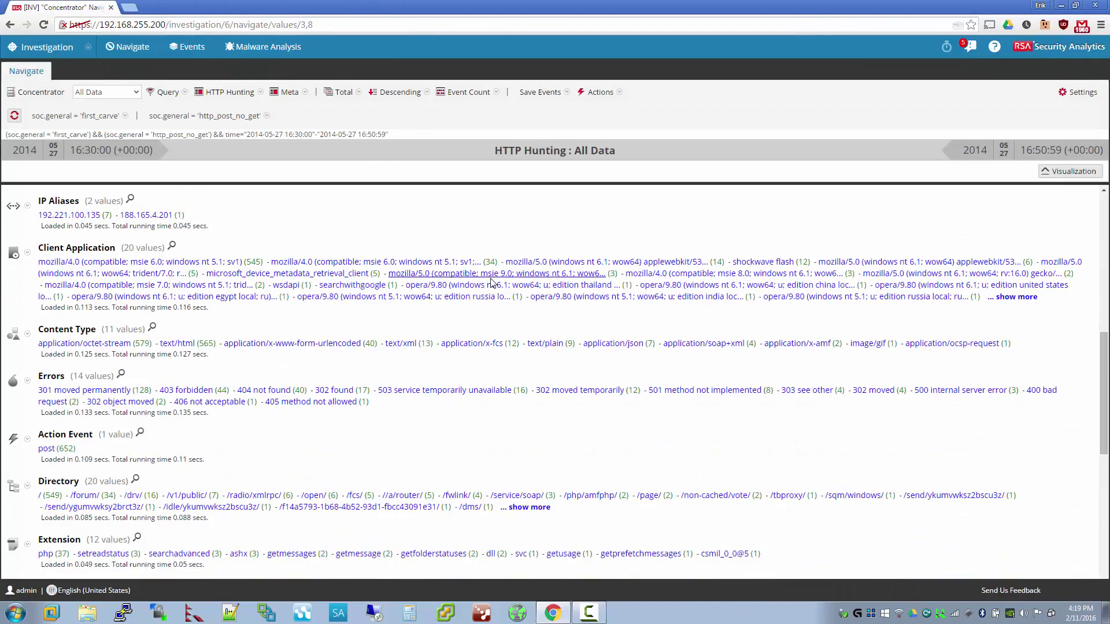
{"action": "scroll", "coordinate": [492, 284], "scroll_direction": "up", "scroll_amount": 4}
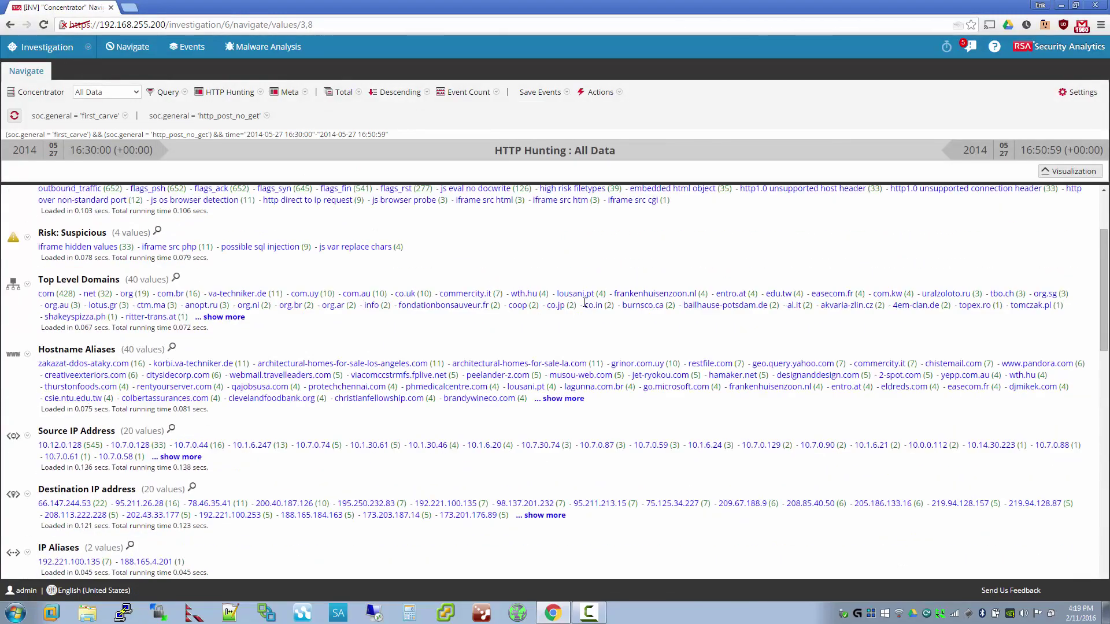
{"action": "scroll", "coordinate": [583, 309], "scroll_direction": "up", "scroll_amount": 2}
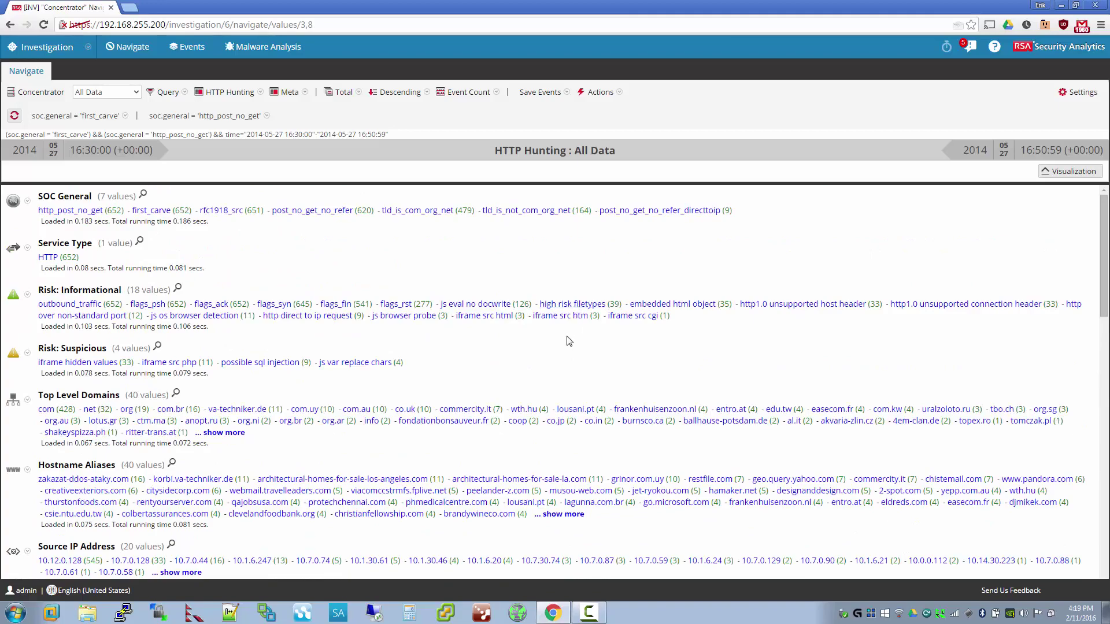
{"action": "scroll", "coordinate": [570, 342], "scroll_direction": "down", "scroll_amount": 5}
{"action": "scroll", "coordinate": [570, 346], "scroll_direction": "down", "scroll_amount": 4}
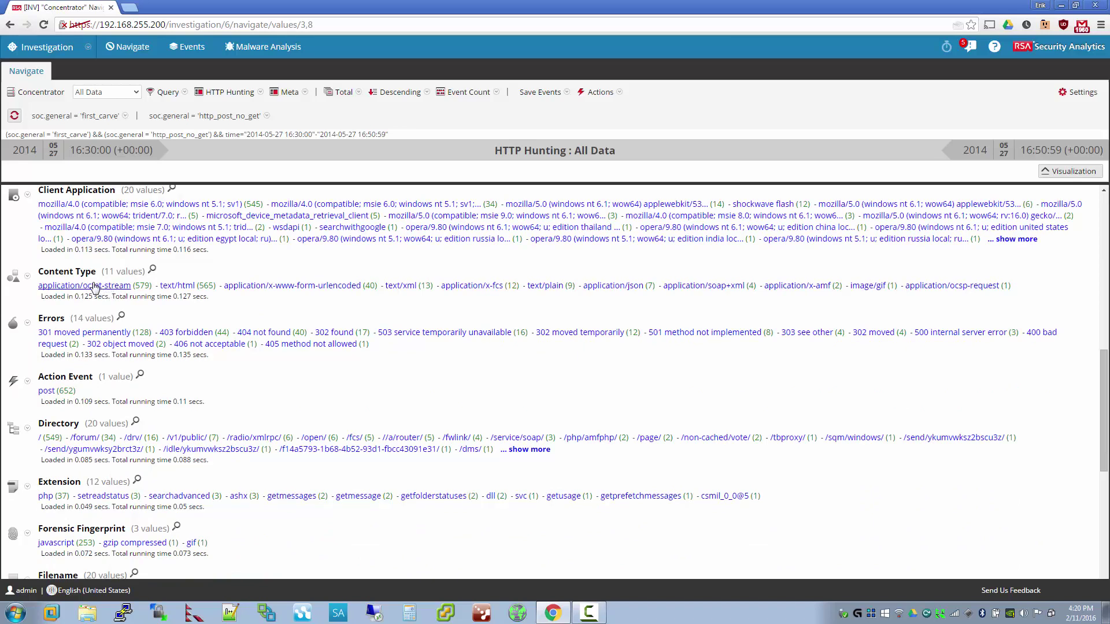
{"action": "triple_click", "coordinate": [196, 286]}
{"action": "left_click", "coordinate": [215, 310]}
{"action": "left_click_drag", "start_coordinate": [222, 255], "coordinate": [248, 327]}
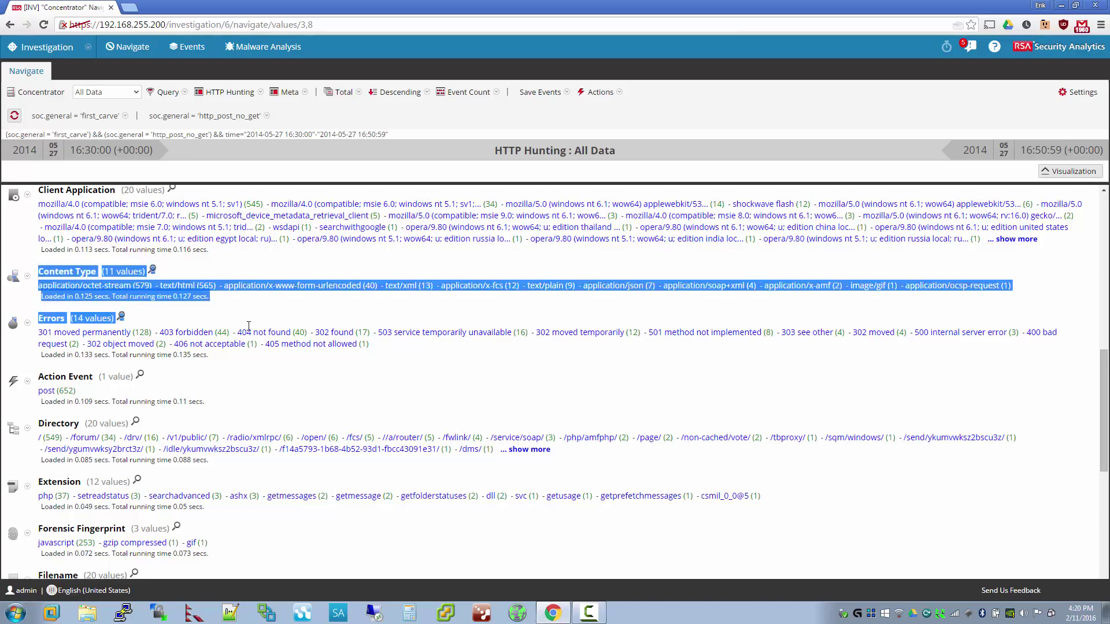
{"action": "left_click", "coordinate": [259, 253]}
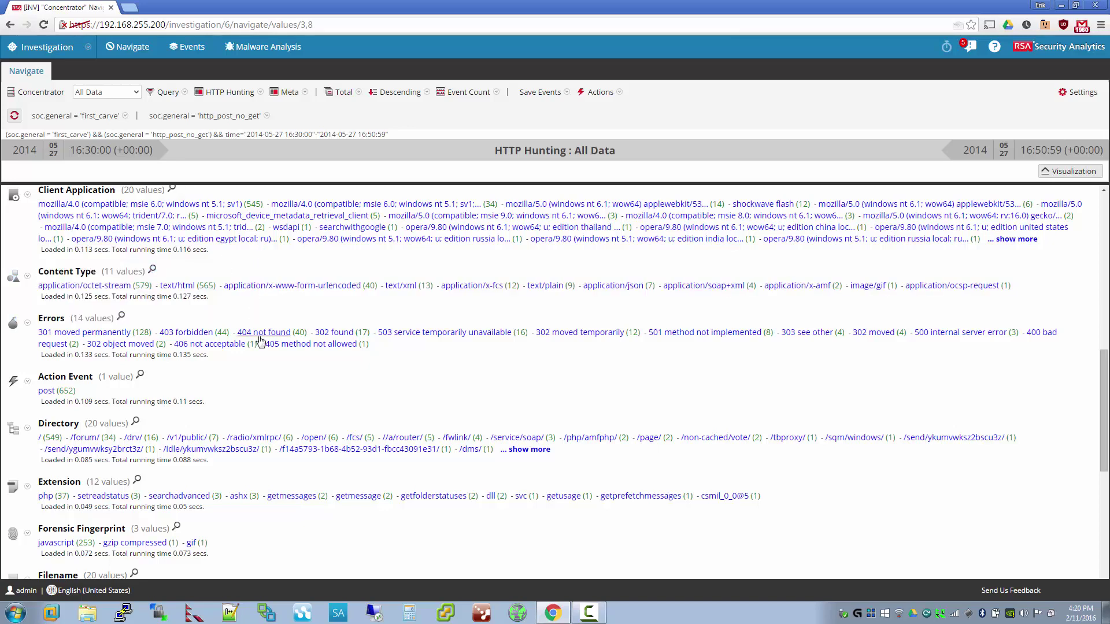
- Expand the full list of Directory values and refocus the investigation on /forum/ in a new tab
{"action": "scroll", "coordinate": [258, 336], "scroll_direction": "down", "scroll_amount": 3}
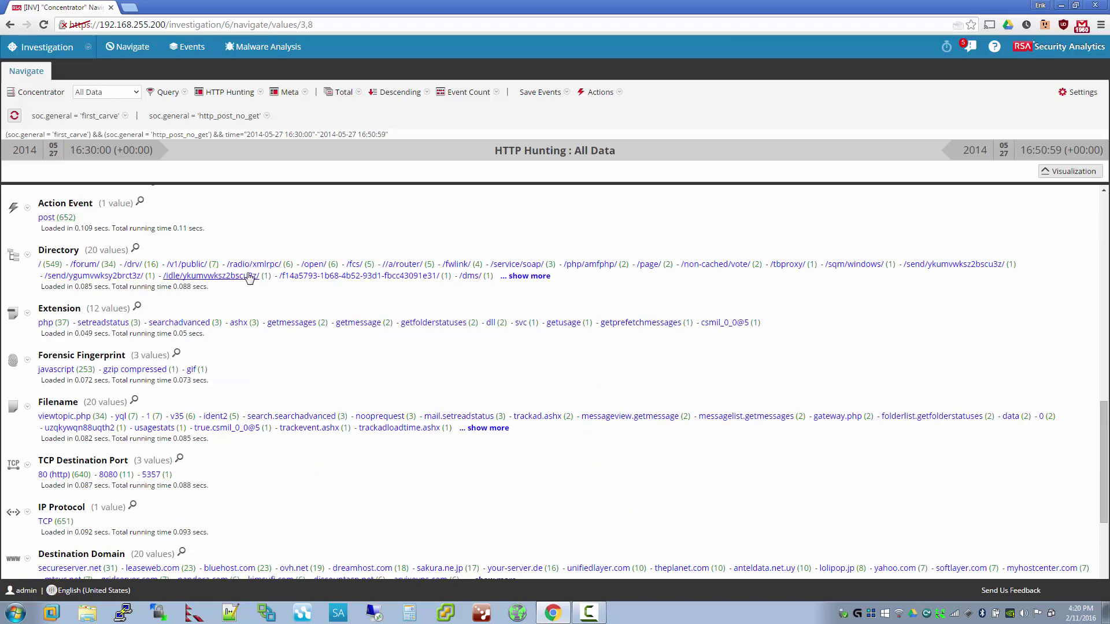
{"action": "left_click", "coordinate": [529, 276]}
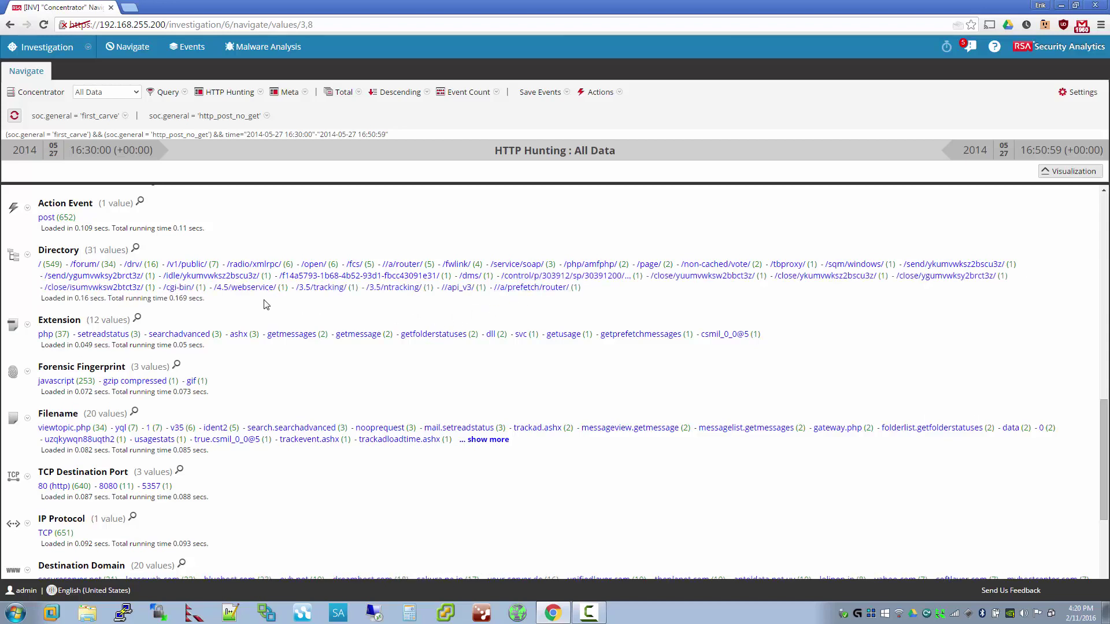
{"action": "right_click", "coordinate": [84, 267]}
{"action": "mouse_move", "coordinate": [140, 305]}
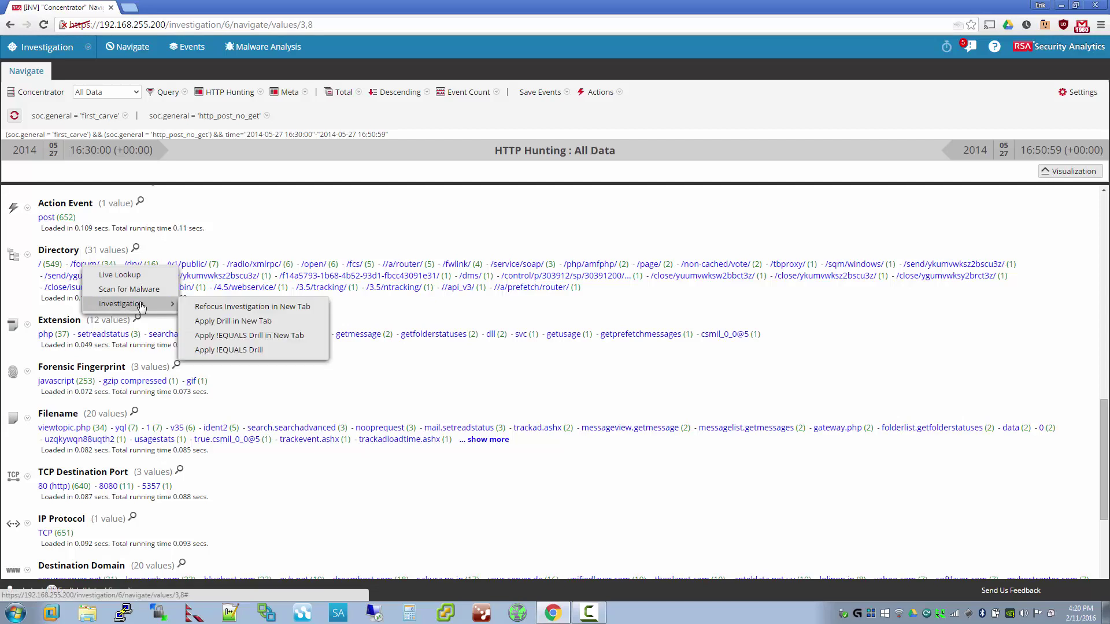
{"action": "left_click", "coordinate": [257, 308]}
{"action": "left_click", "coordinate": [67, 9]}
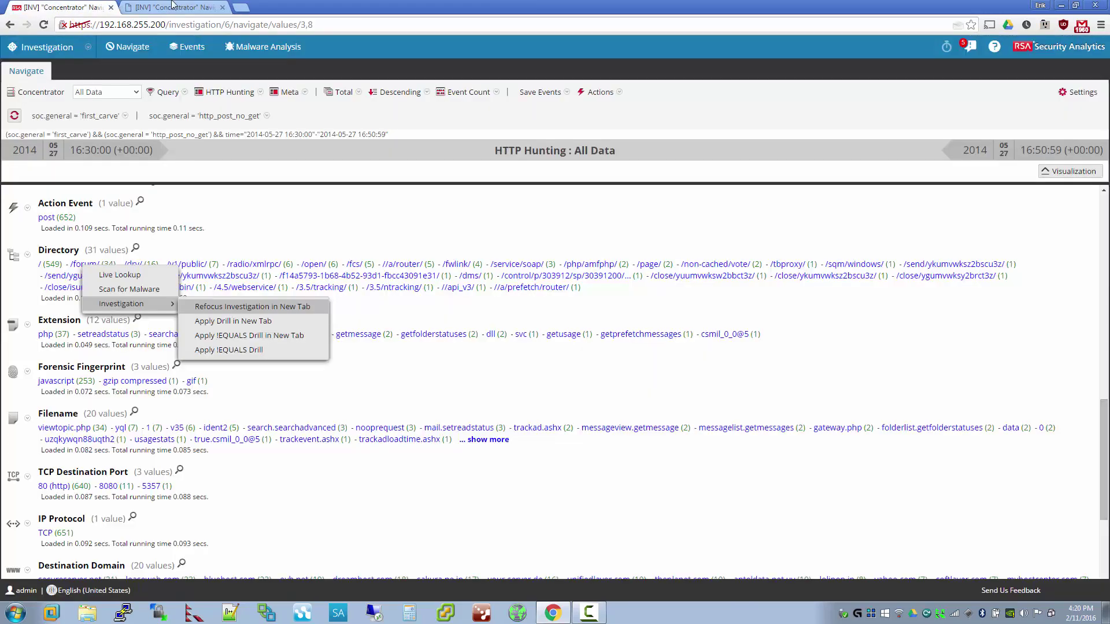
{"action": "left_click", "coordinate": [173, 7]}
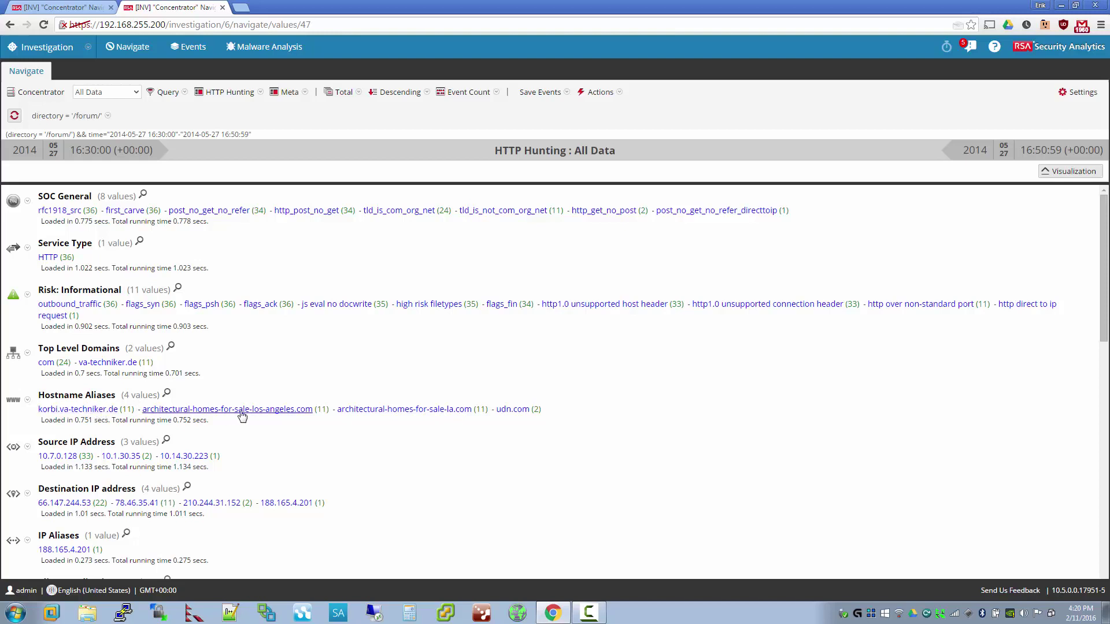
- List the /forum/ sessions from source 10.7.0.128 and open the 16:31:45 event's reconstruction as text
{"action": "right_click", "coordinate": [78, 458]}
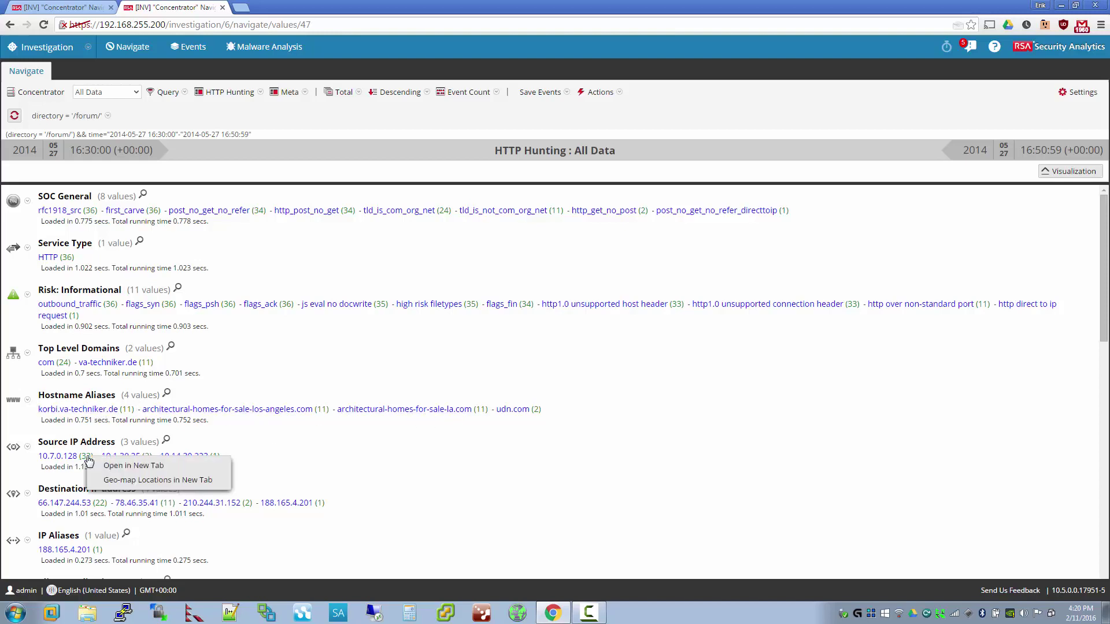
{"action": "left_click", "coordinate": [84, 457]}
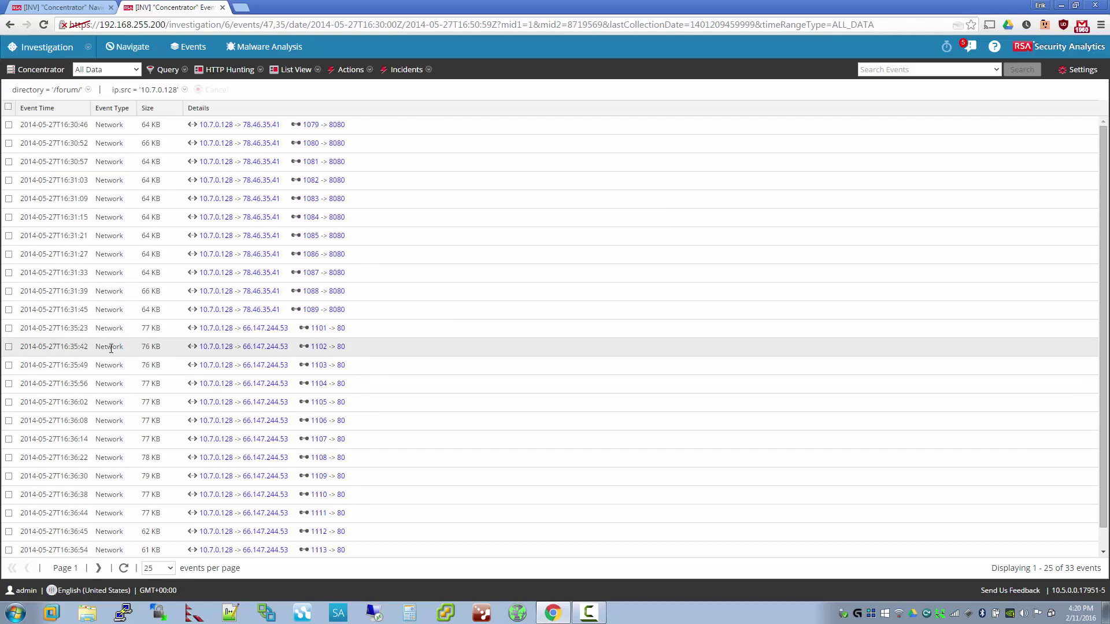
{"action": "left_click", "coordinate": [169, 310]}
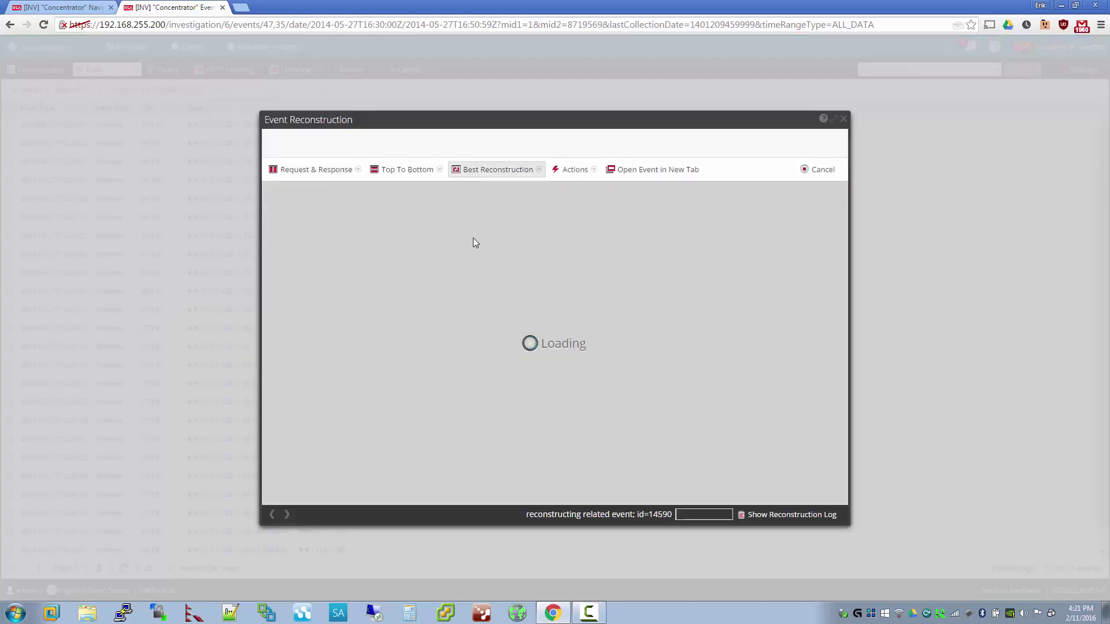
{"action": "left_click", "coordinate": [514, 171]}
{"action": "left_click", "coordinate": [499, 219]}
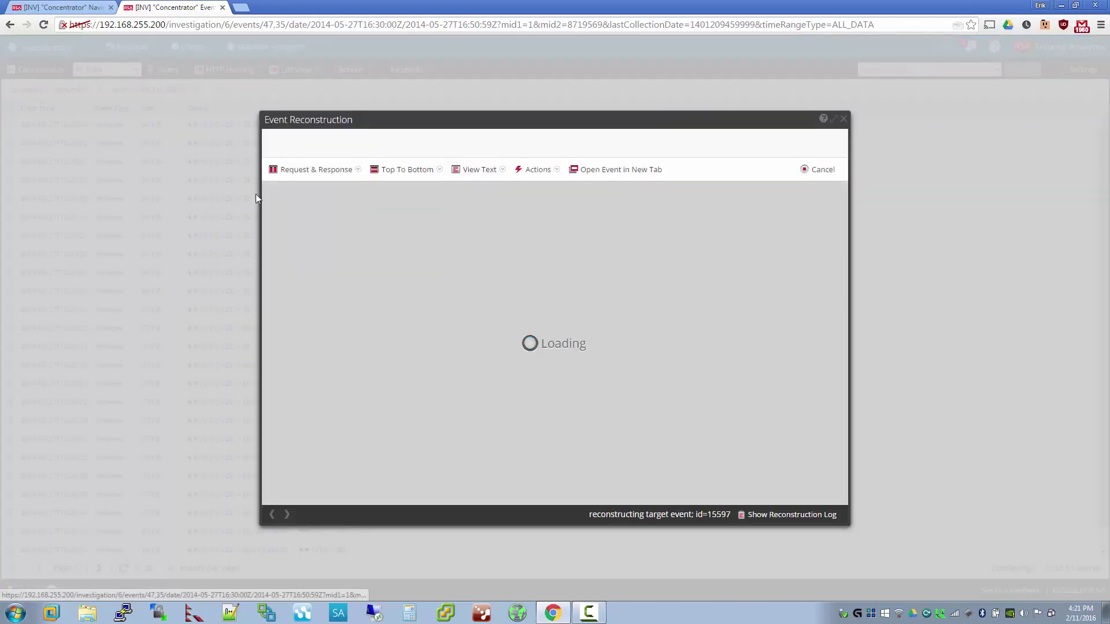
- Page forward through the following events to 66.147.244.53 to compare their POST requests, then close the reconstruction
{"action": "left_click", "coordinate": [287, 518]}
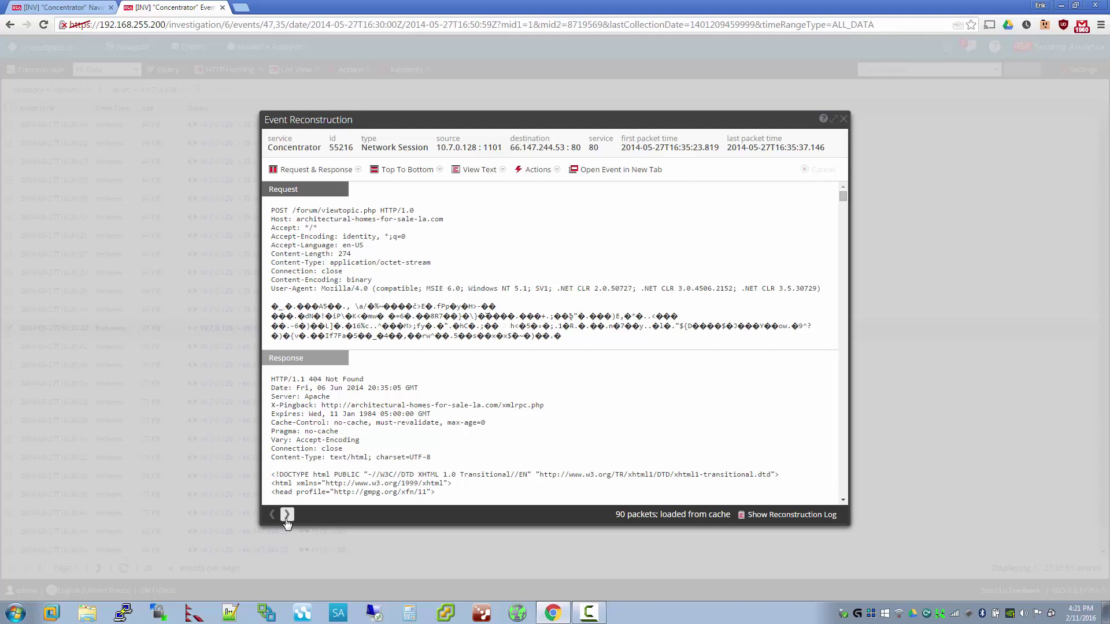
{"action": "left_click", "coordinate": [287, 516]}
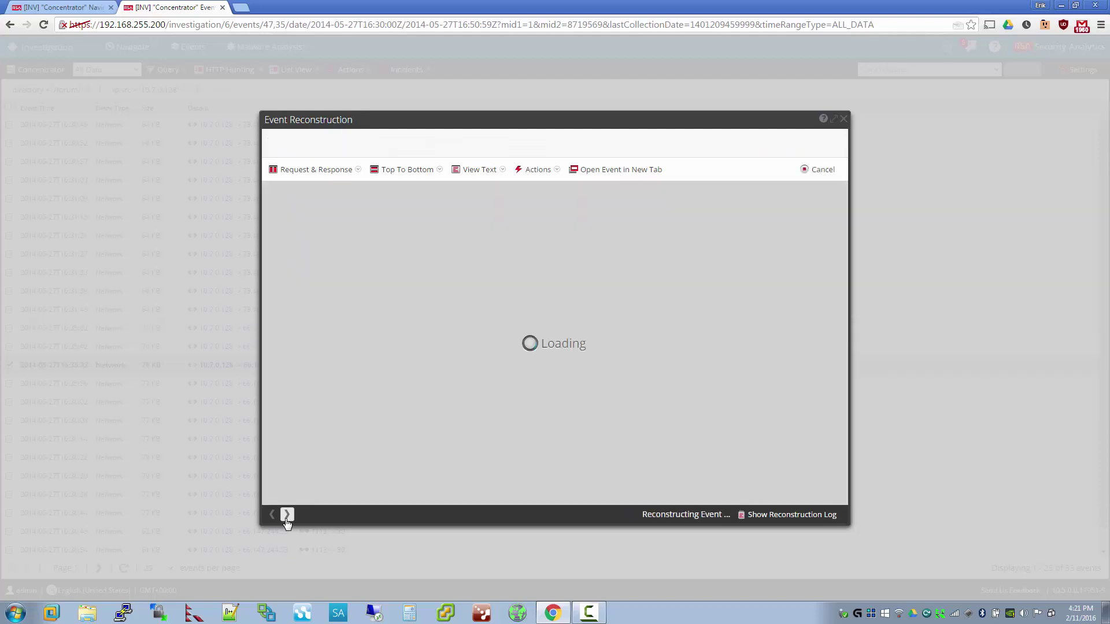
{"action": "left_click", "coordinate": [844, 119]}
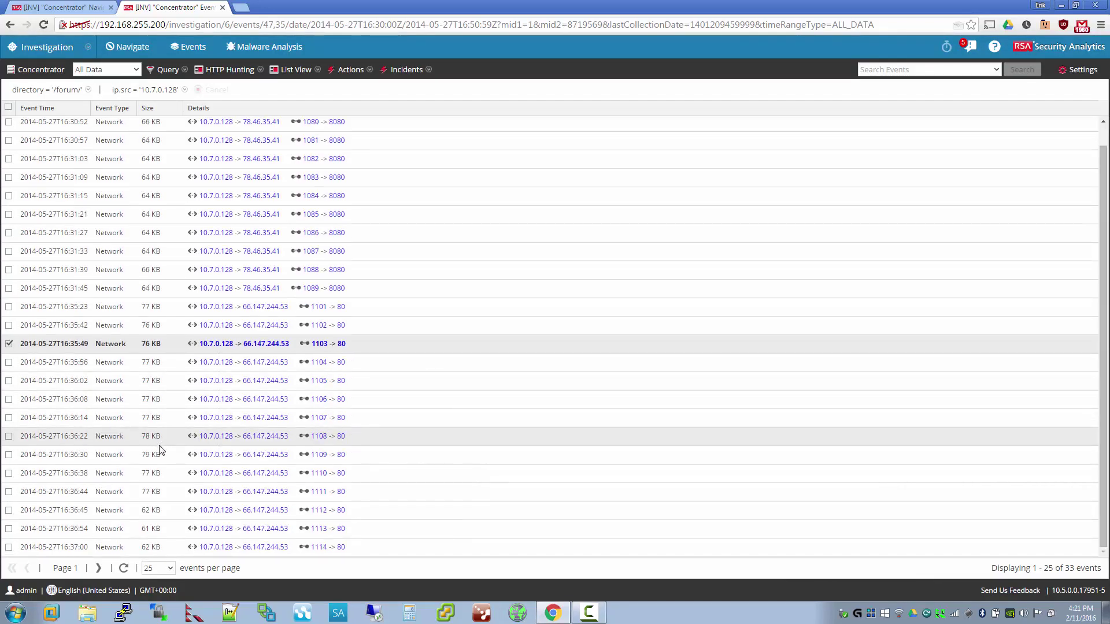
- Open the 16:36:30 event as text, examine its /forum/viewtopic.php POST request and the server response, then close it
{"action": "left_click", "coordinate": [163, 460]}
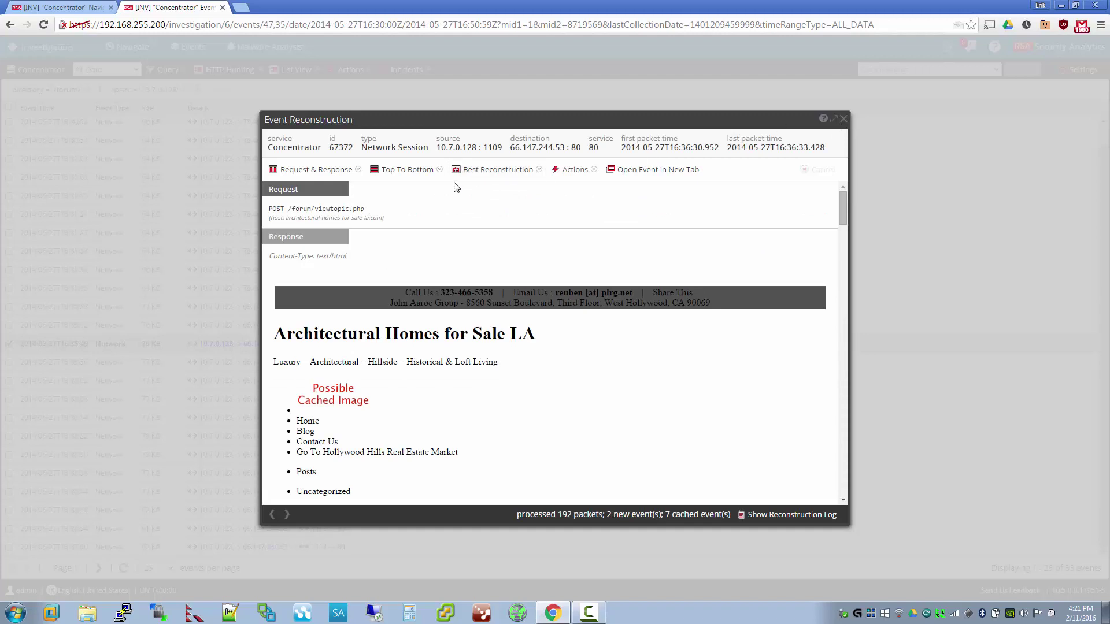
{"action": "left_click", "coordinate": [521, 164]}
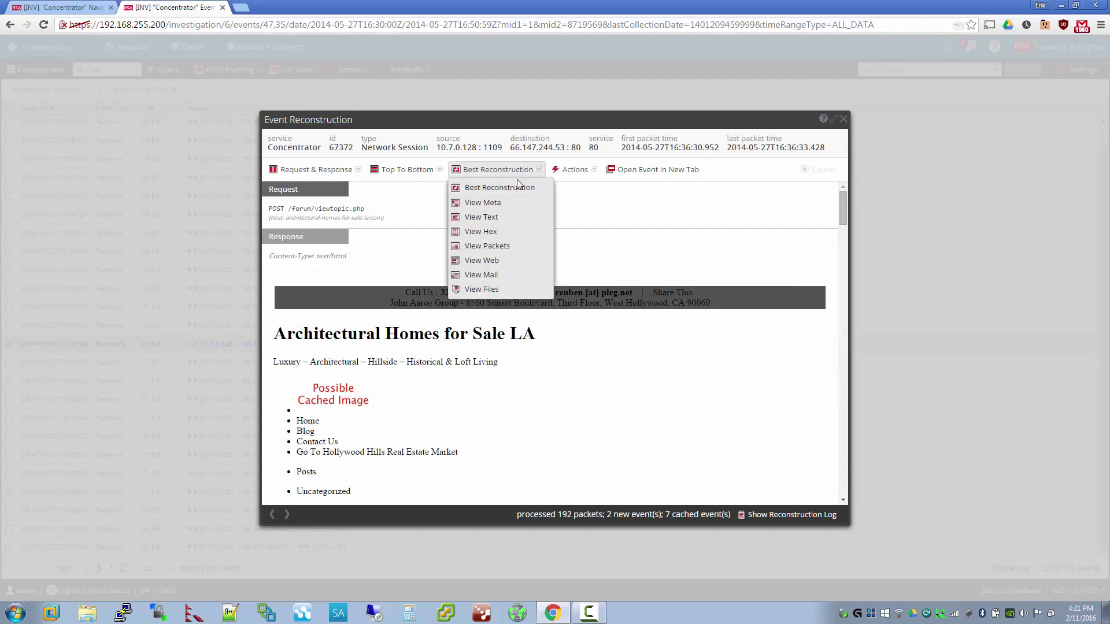
{"action": "left_click", "coordinate": [502, 215]}
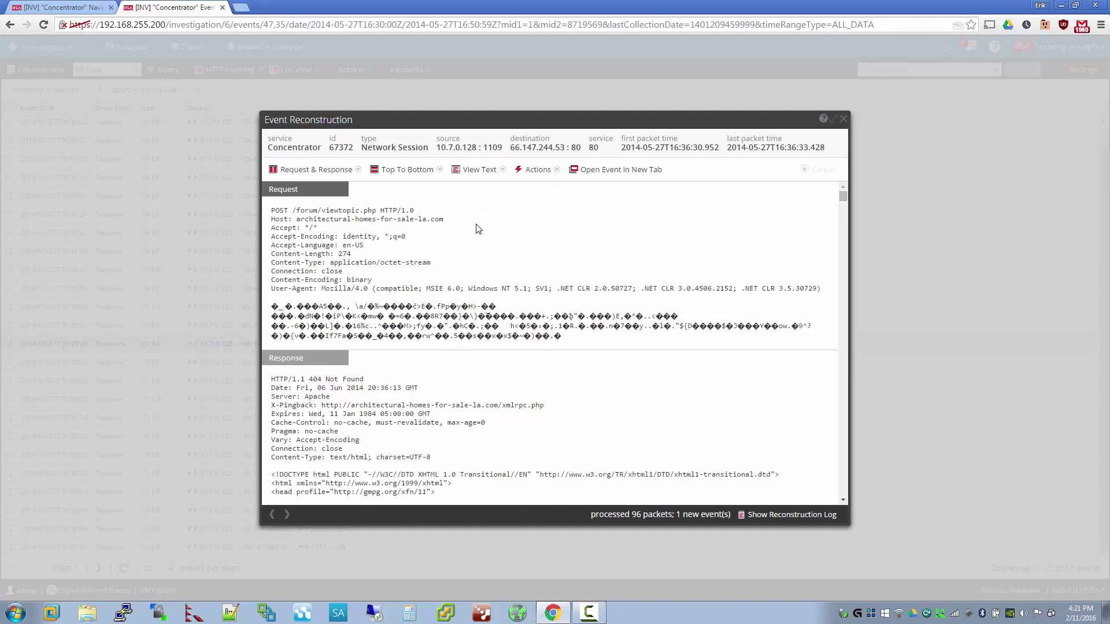
{"action": "scroll", "coordinate": [547, 315], "scroll_direction": "down", "scroll_amount": 1}
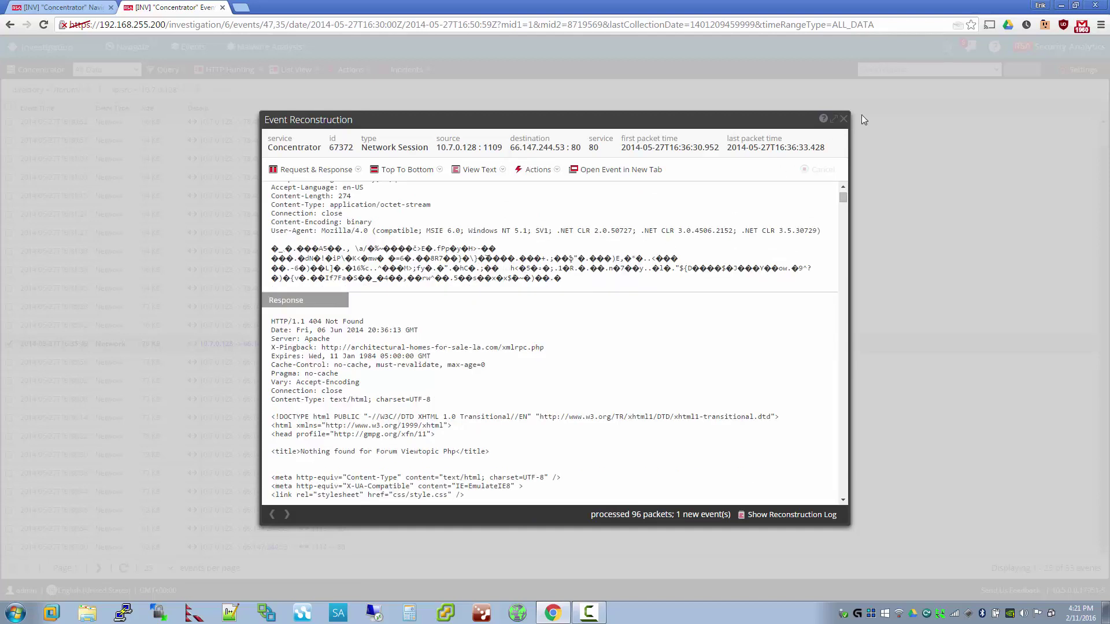
{"action": "left_click", "coordinate": [843, 119]}
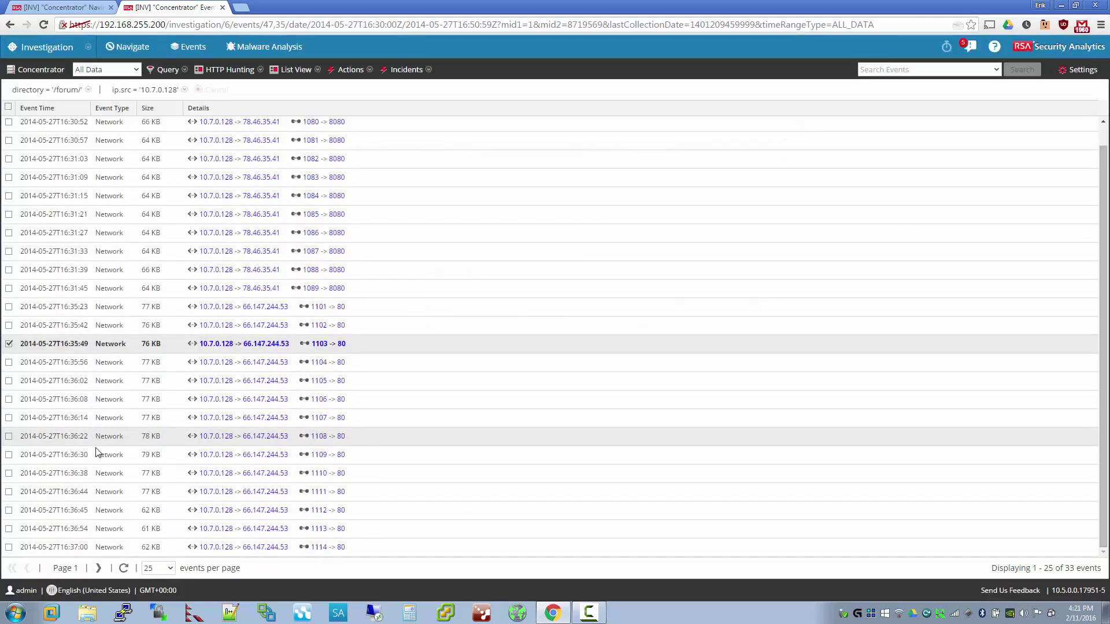
- Go to the second page of sessions and examine the source ports of the remaining connections to 66.147.244.53
{"action": "left_click", "coordinate": [97, 569]}
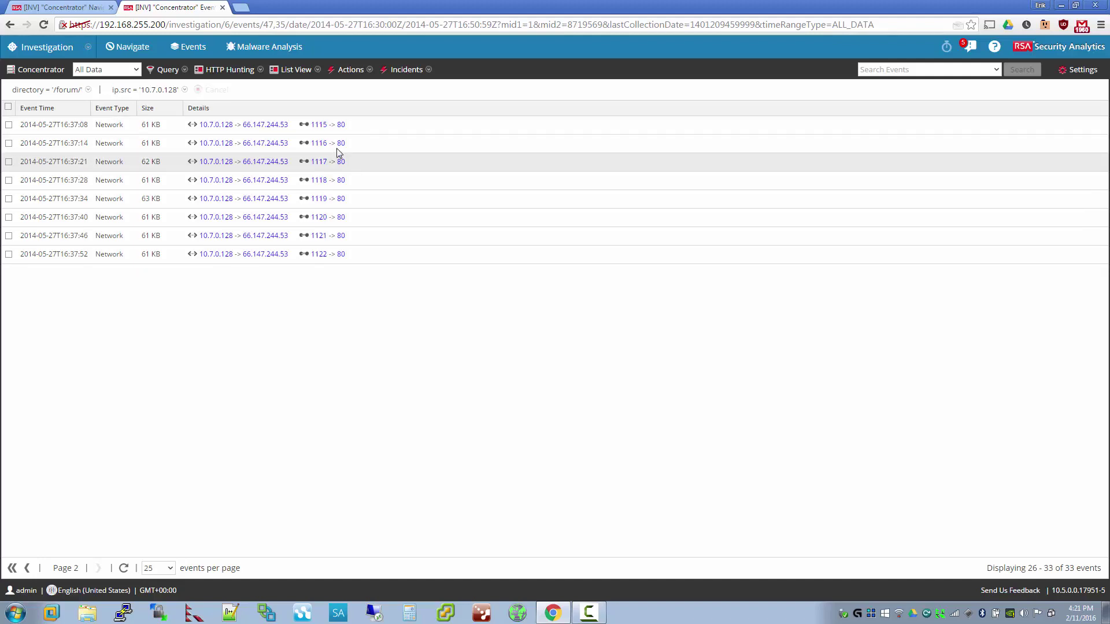
{"action": "left_click_drag", "start_coordinate": [354, 112], "coordinate": [378, 279]}
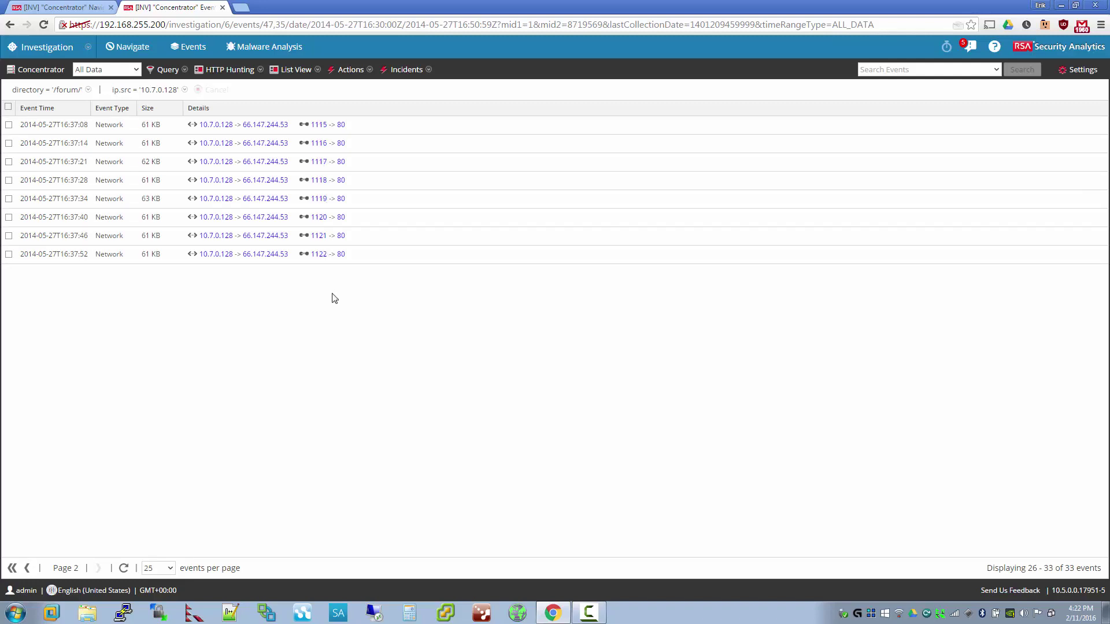
{"action": "left_click_drag", "start_coordinate": [374, 263], "coordinate": [370, 121]}
{"action": "left_click", "coordinate": [373, 307]}
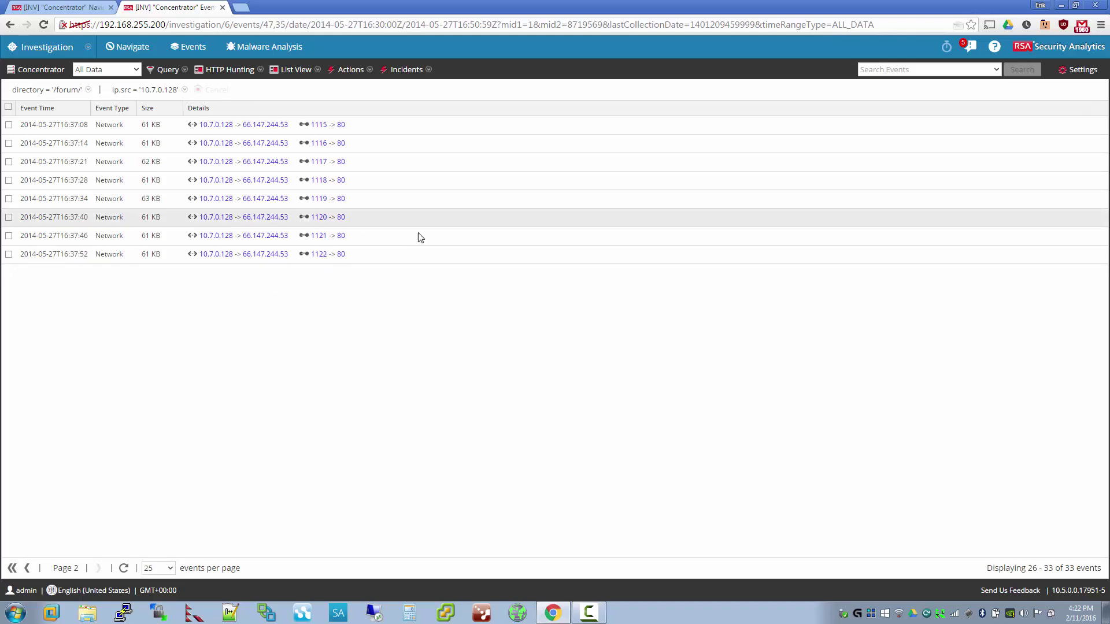
{"action": "left_click", "coordinate": [249, 6]}
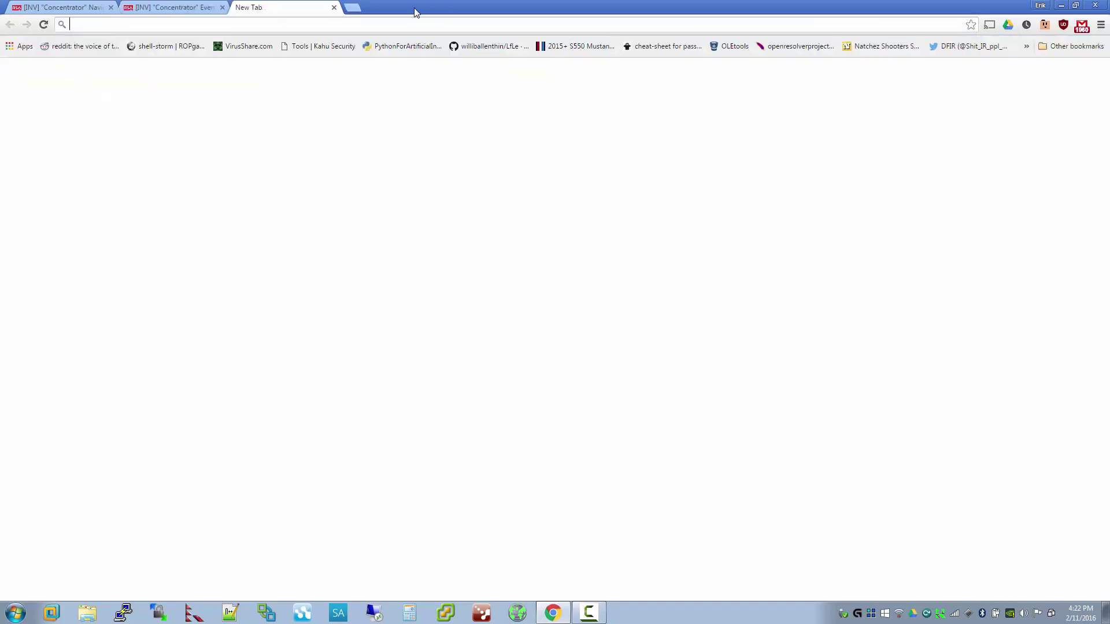
{"action": "left_click", "coordinate": [334, 7]}
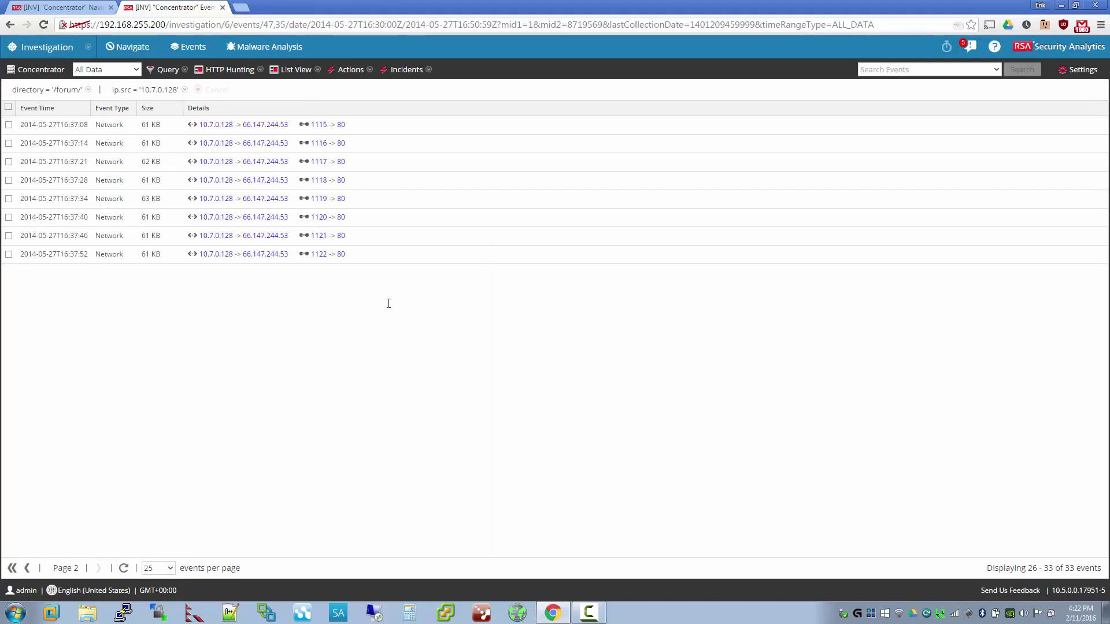
{"action": "left_click_drag", "start_coordinate": [389, 303], "coordinate": [360, 264]}
{"action": "left_click", "coordinate": [365, 287]}
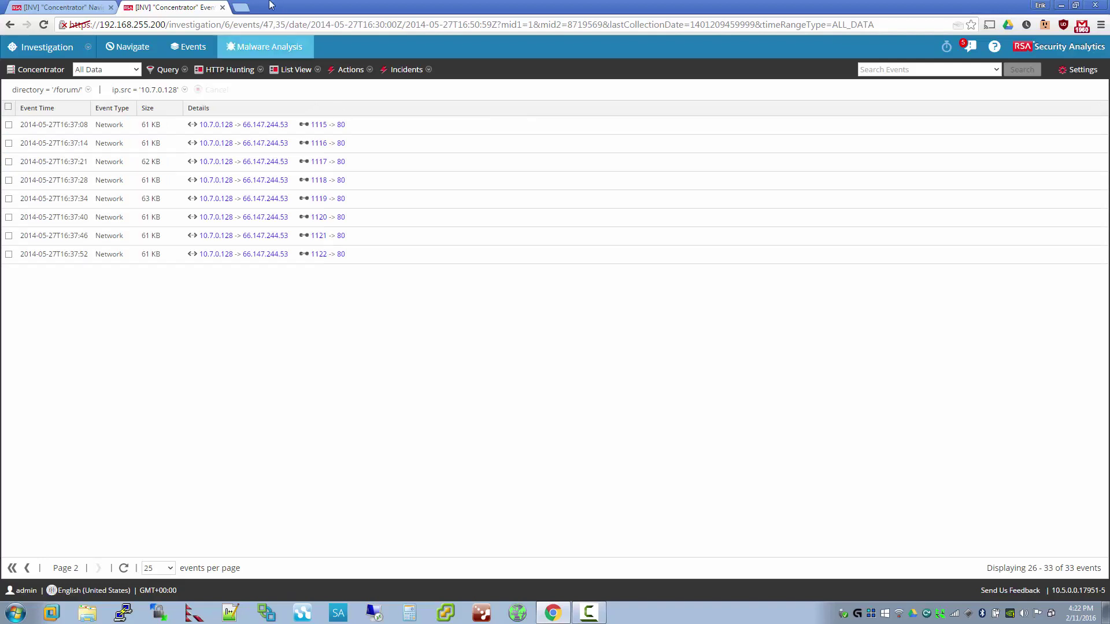
- Close the /forum/ events tab and open the TCP destination port 5357 session from the original drill in a new tab
{"action": "left_click", "coordinate": [223, 7]}
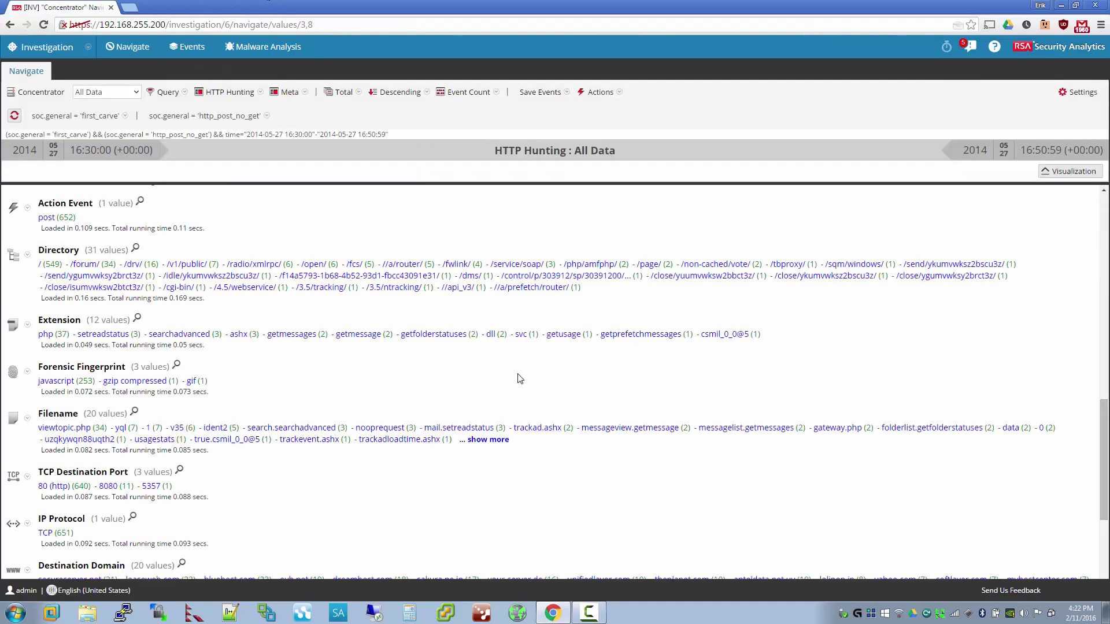
{"action": "scroll", "coordinate": [532, 367], "scroll_direction": "down", "scroll_amount": 3}
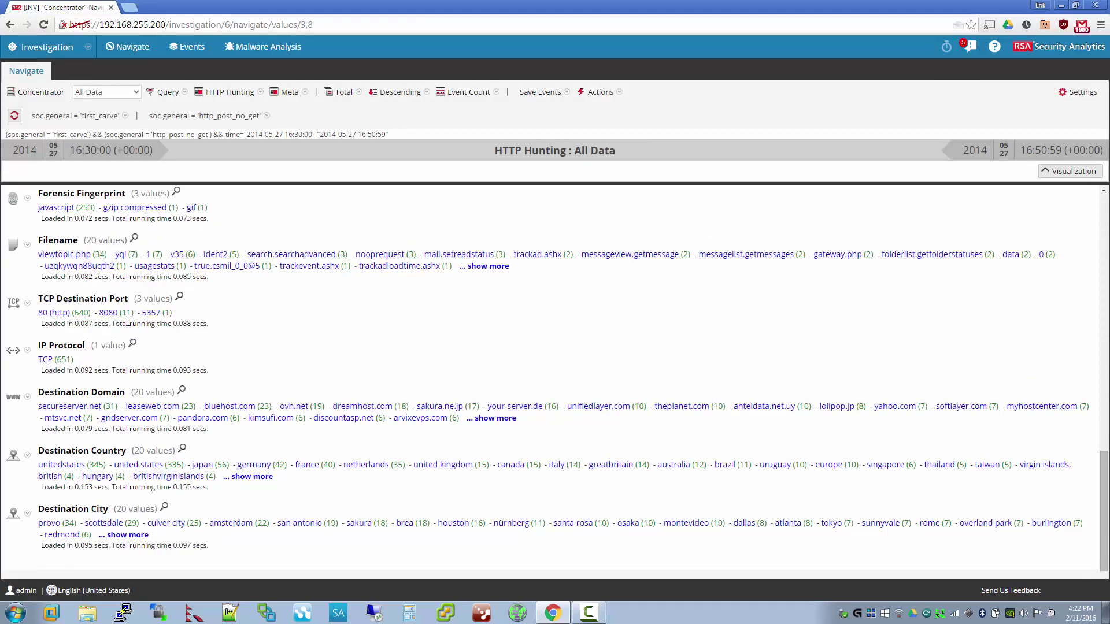
{"action": "right_click", "coordinate": [166, 318]}
{"action": "left_click", "coordinate": [202, 340]}
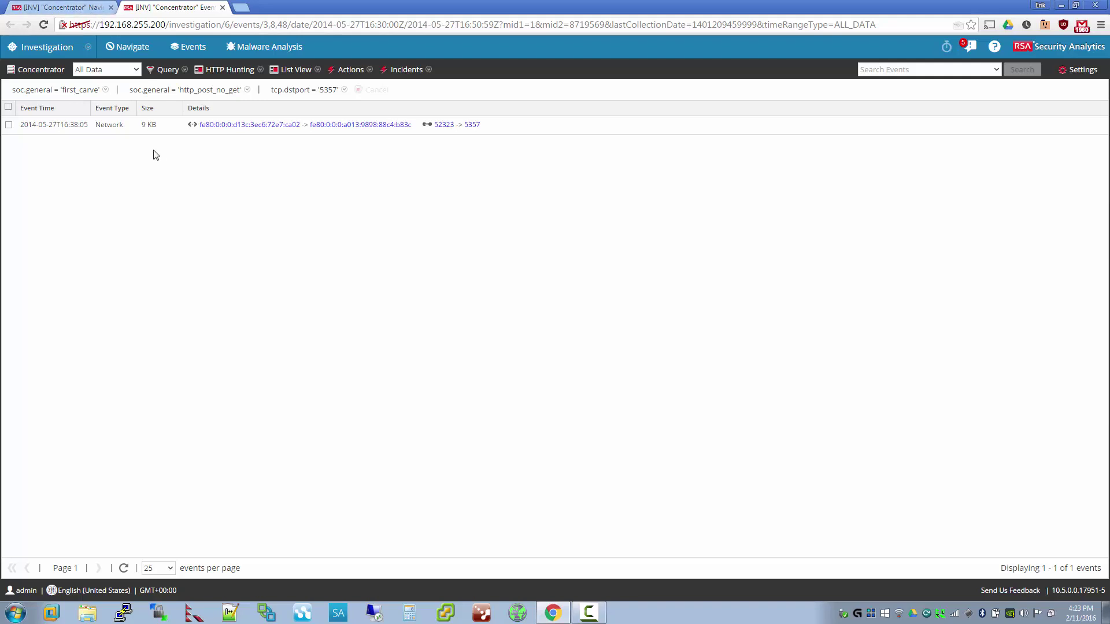
- Close the port 5357 events tab and open the TCP destination port 8080 sessions in a new tab
{"action": "left_click", "coordinate": [223, 7]}
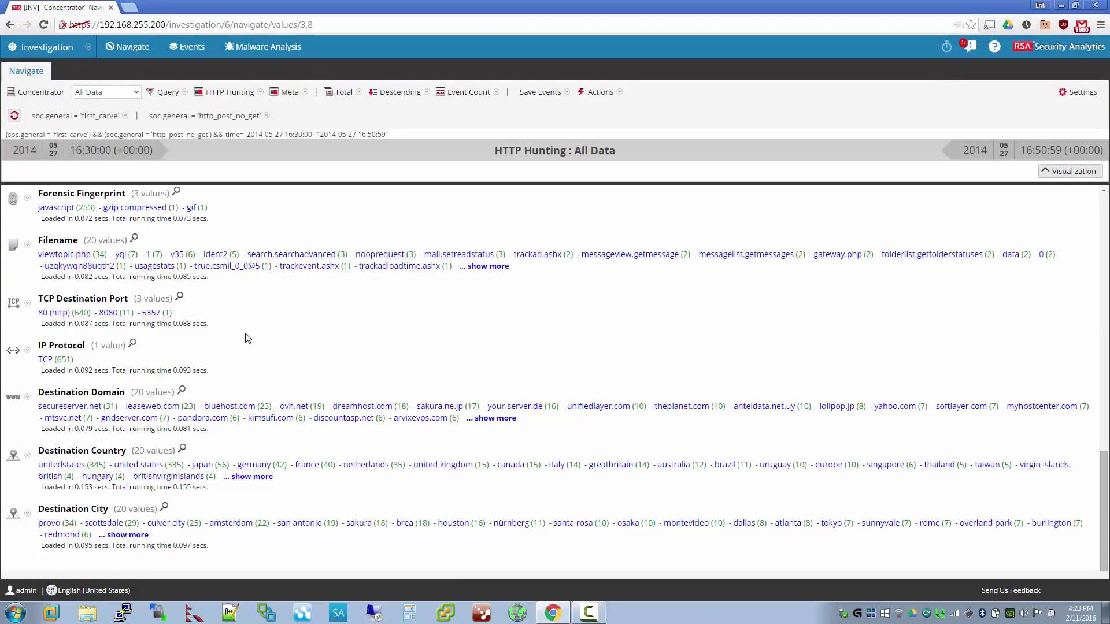
{"action": "right_click", "coordinate": [128, 316]}
{"action": "left_click", "coordinate": [154, 319]}
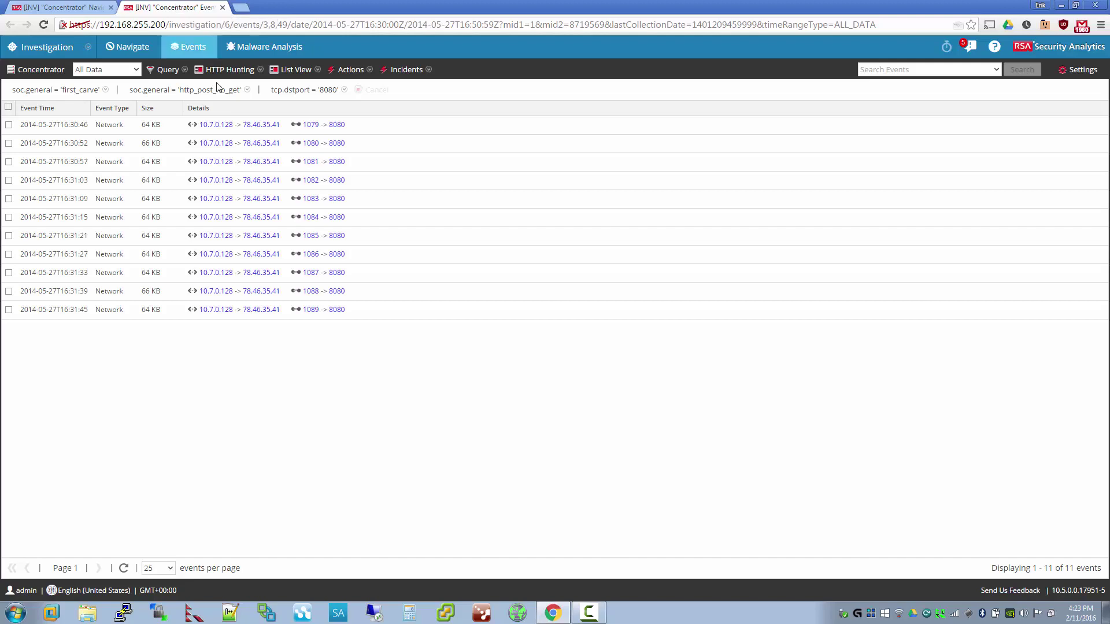
- View the 16:30:46 event to 78.46.35.41 as text, examine its POST request headers and encoded body, then close the reconstruction
{"action": "left_click", "coordinate": [379, 132]}
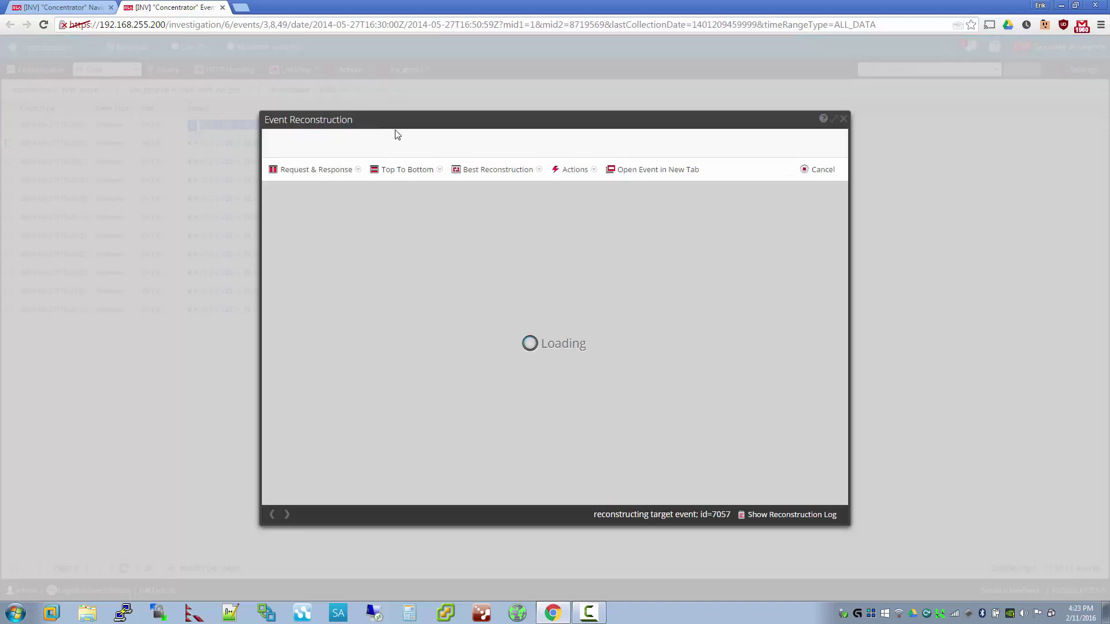
{"action": "left_click", "coordinate": [540, 172]}
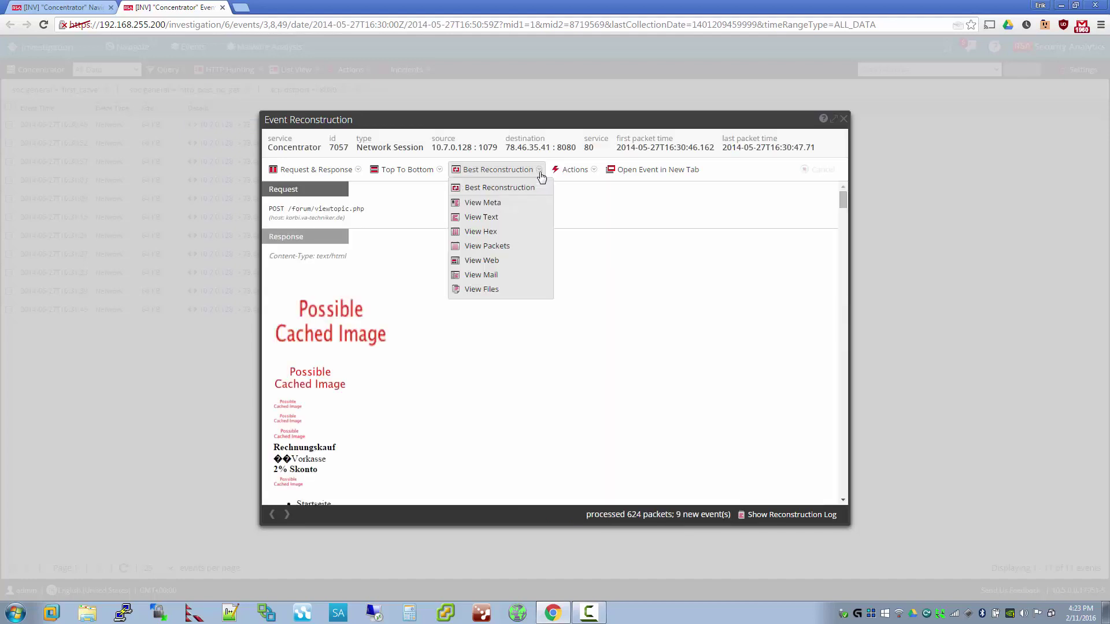
{"action": "left_click", "coordinate": [522, 225]}
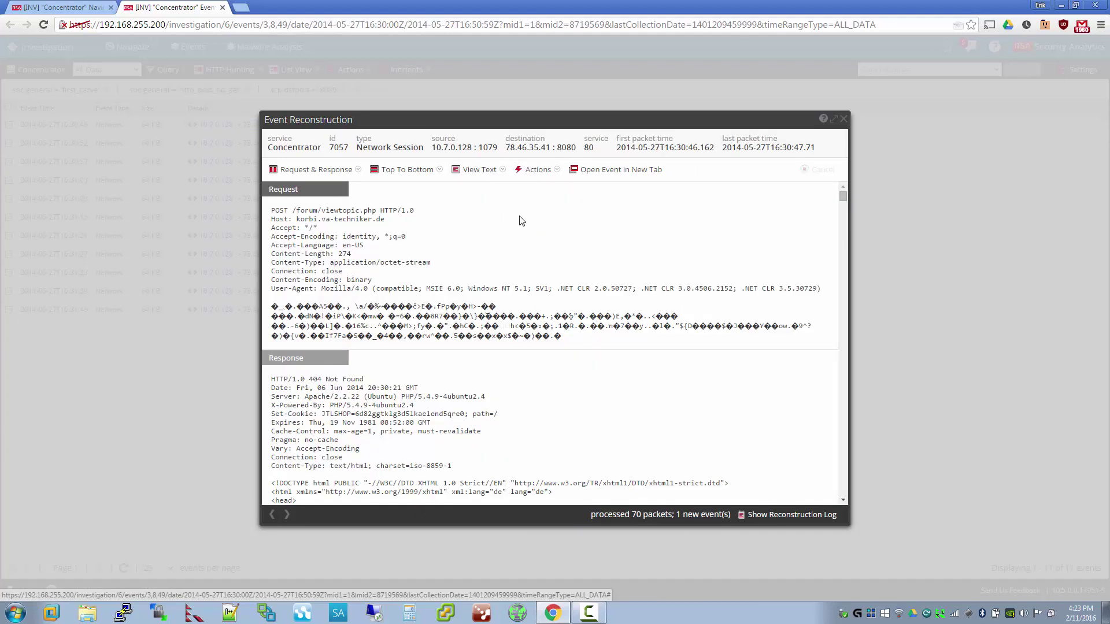
{"action": "left_click_drag", "start_coordinate": [491, 199], "coordinate": [509, 271]}
{"action": "left_click", "coordinate": [498, 196]}
{"action": "left_click", "coordinate": [508, 270]}
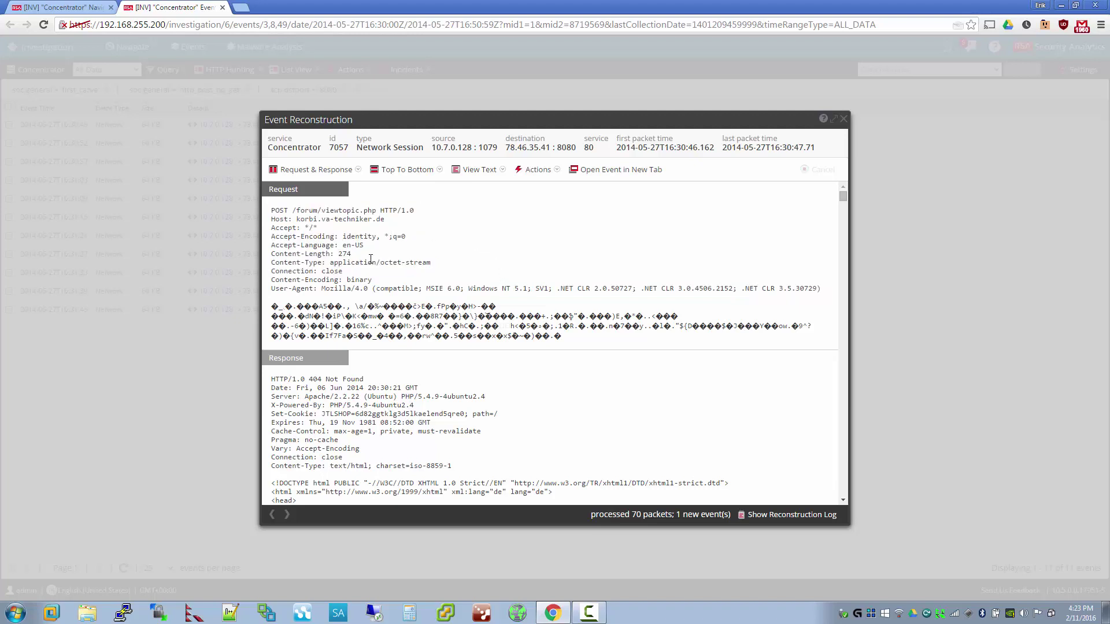
{"action": "left_click", "coordinate": [843, 120]}
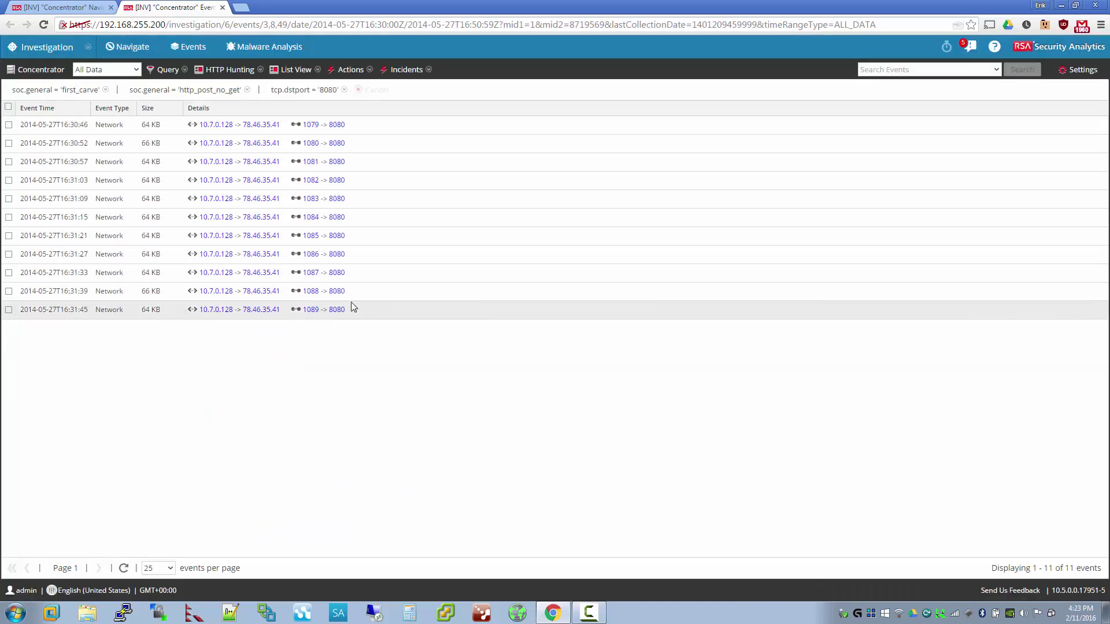
- Close the port 8080 events tab and drill the http_post_no_get results into the SOC General value tld_is_not_com_org_net
{"action": "left_click", "coordinate": [222, 7]}
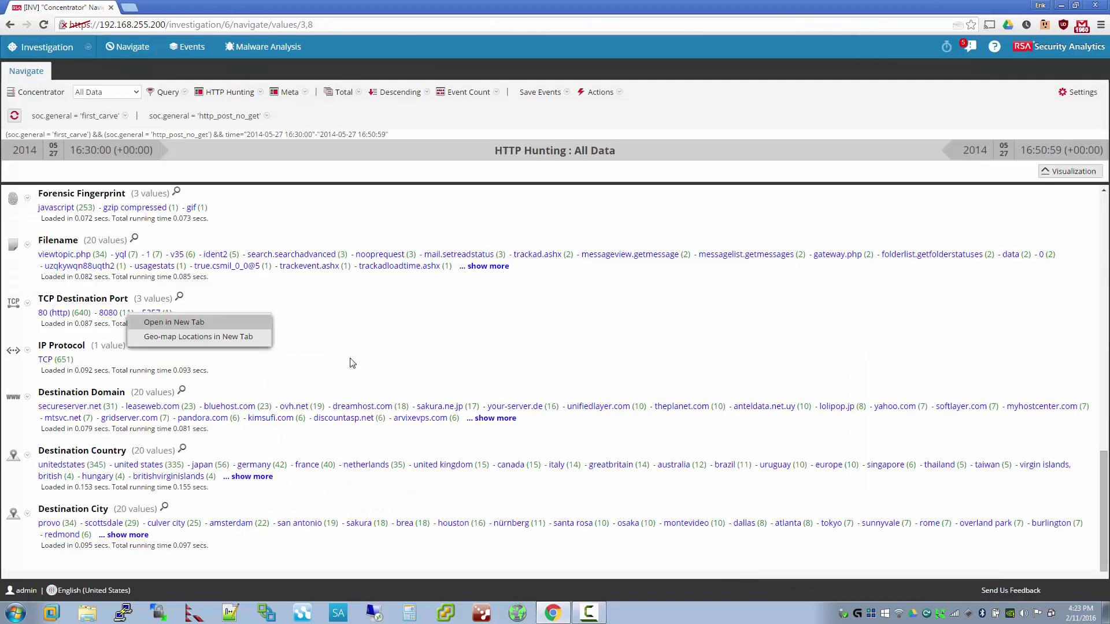
{"action": "left_click", "coordinate": [353, 364]}
{"action": "scroll", "coordinate": [272, 335], "scroll_direction": "down", "scroll_amount": 1}
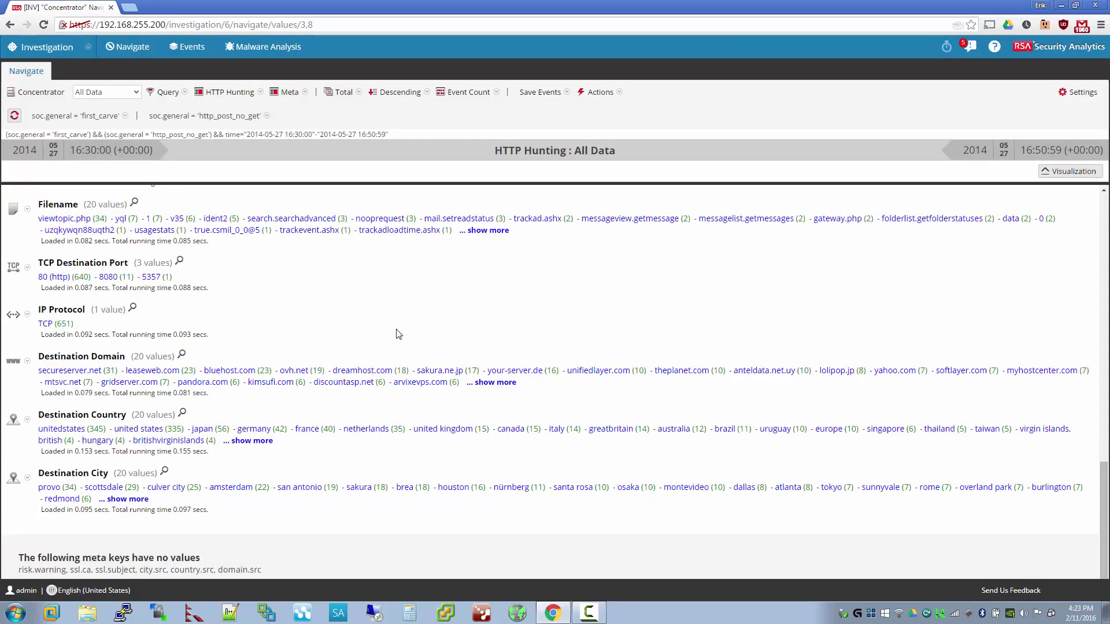
{"action": "scroll", "coordinate": [398, 335], "scroll_direction": "up", "scroll_amount": 12}
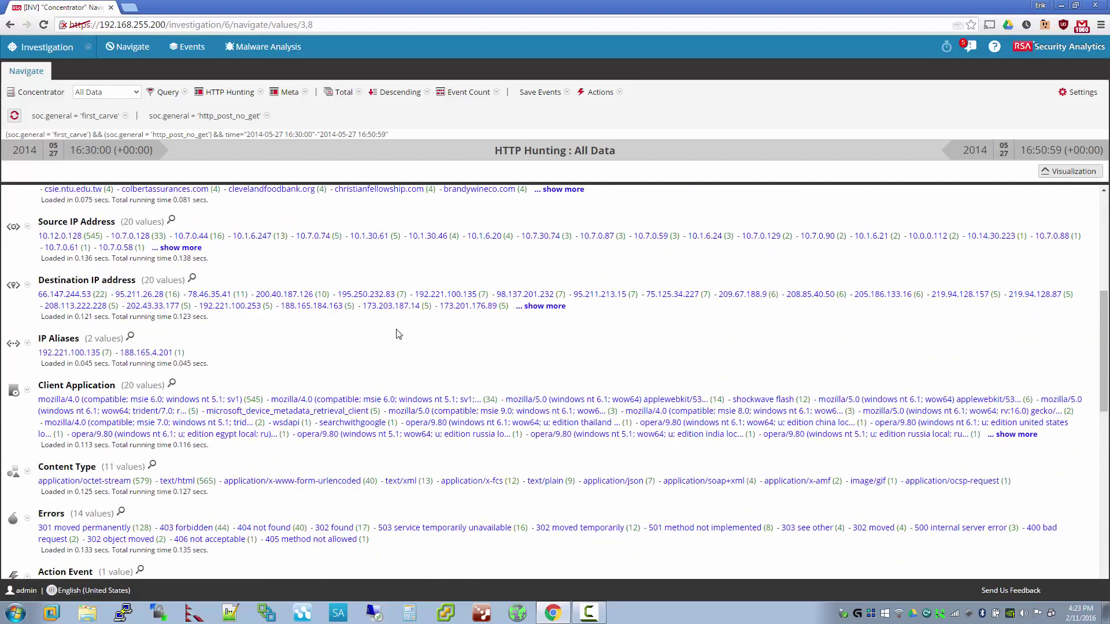
{"action": "scroll", "coordinate": [399, 335], "scroll_direction": "up", "scroll_amount": 5}
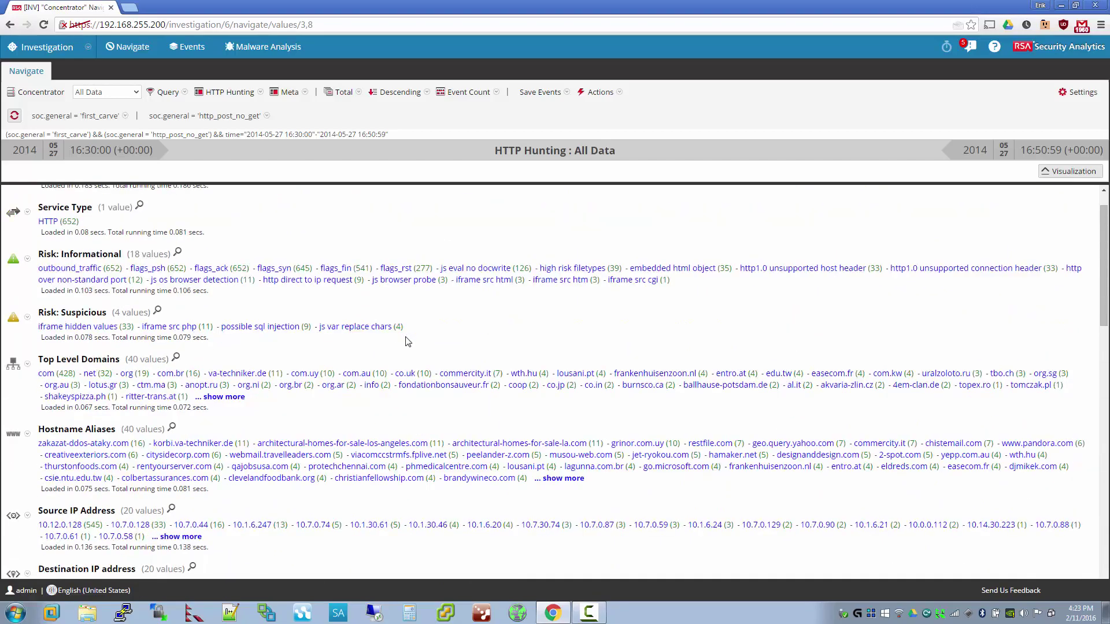
{"action": "scroll", "coordinate": [407, 342], "scroll_direction": "up", "scroll_amount": 1}
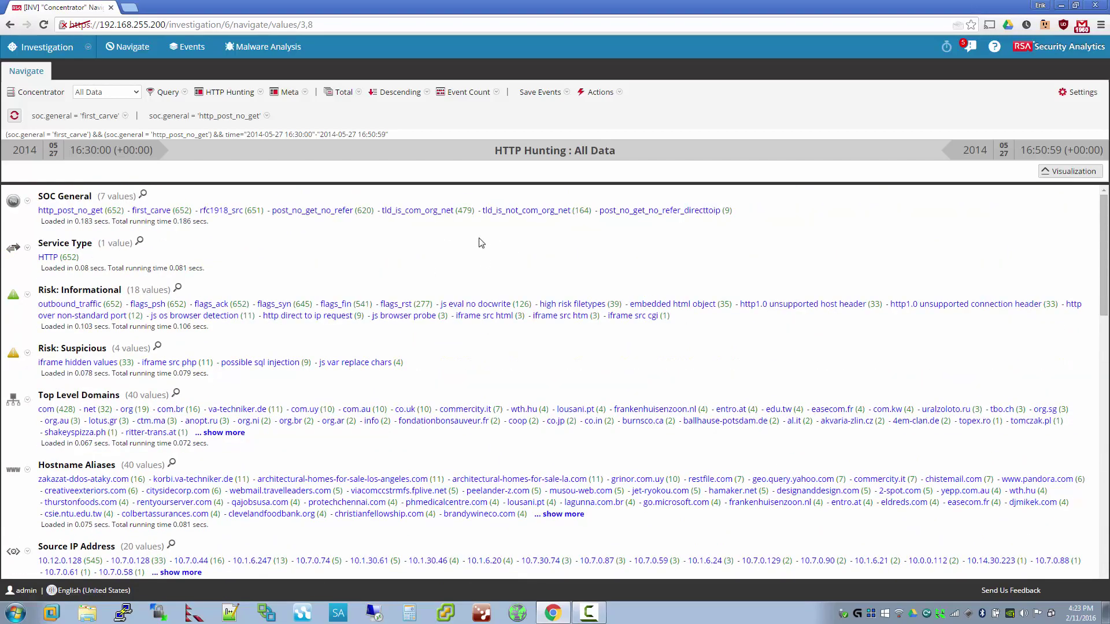
{"action": "scroll", "coordinate": [414, 431], "scroll_direction": "down", "scroll_amount": 1}
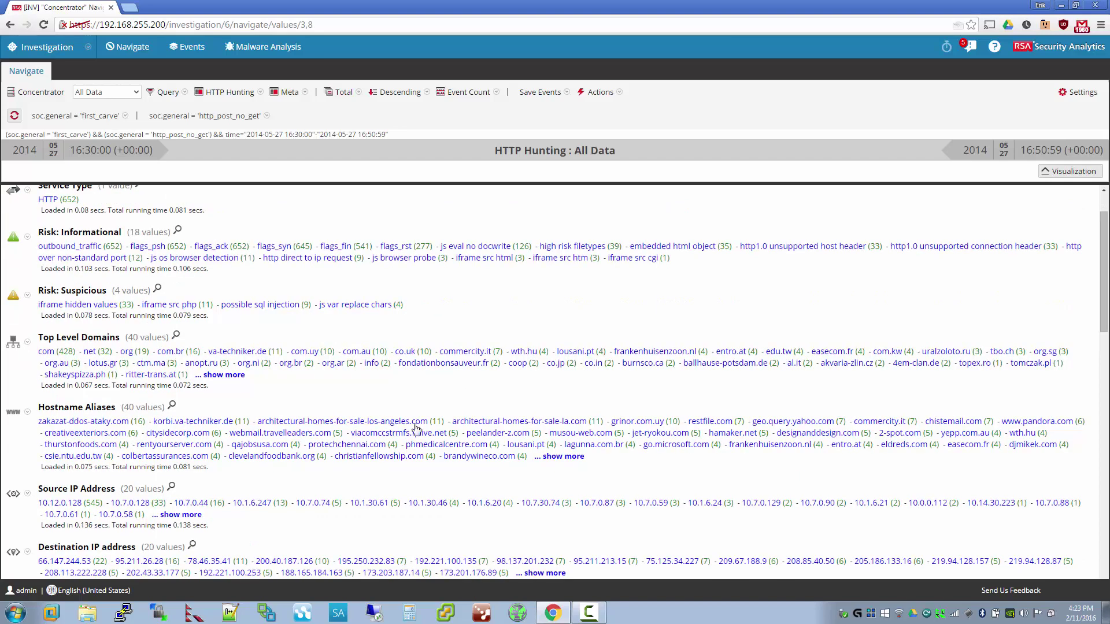
{"action": "scroll", "coordinate": [201, 373], "scroll_direction": "up", "scroll_amount": 1}
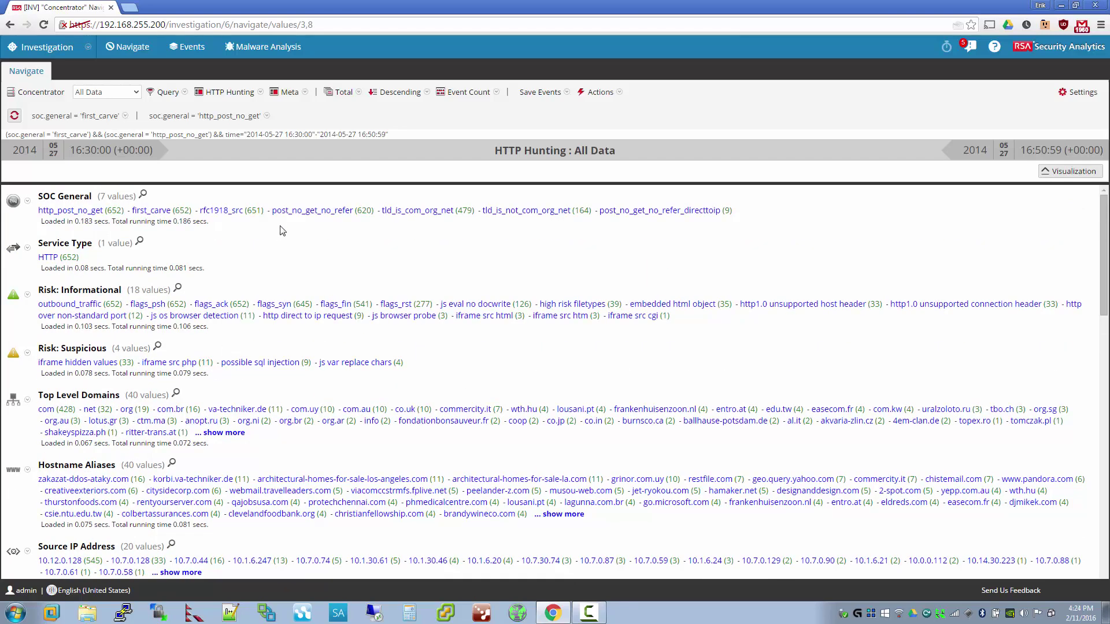
{"action": "left_click", "coordinate": [510, 215]}
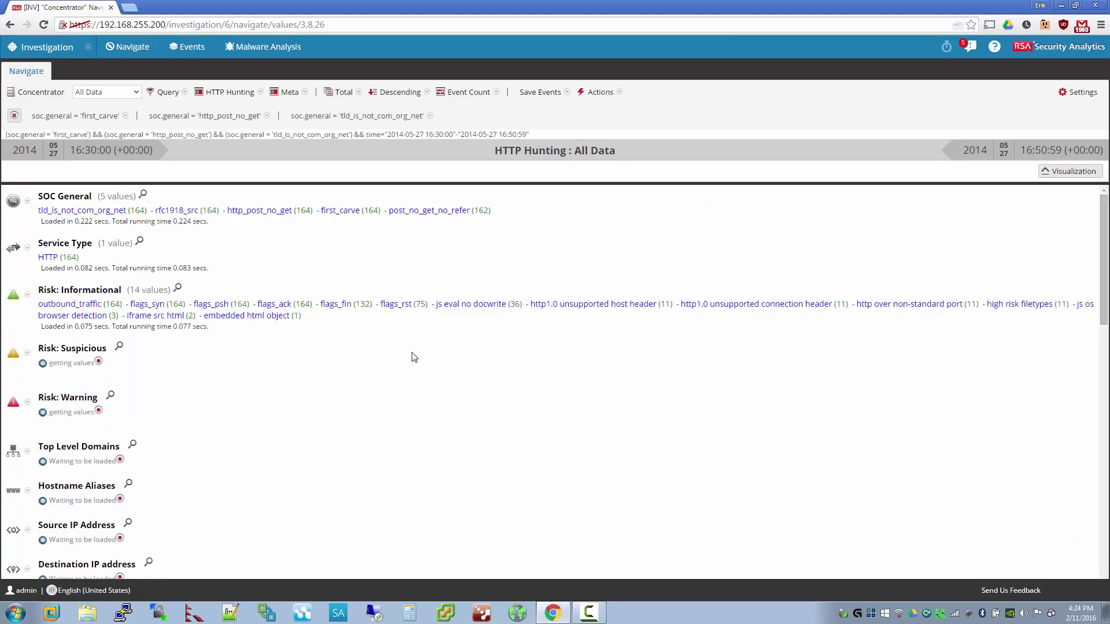
- Open the sessions of the hostname alias grinor.com.uy in a new tab
{"action": "scroll", "coordinate": [431, 345], "scroll_direction": "down", "scroll_amount": 2}
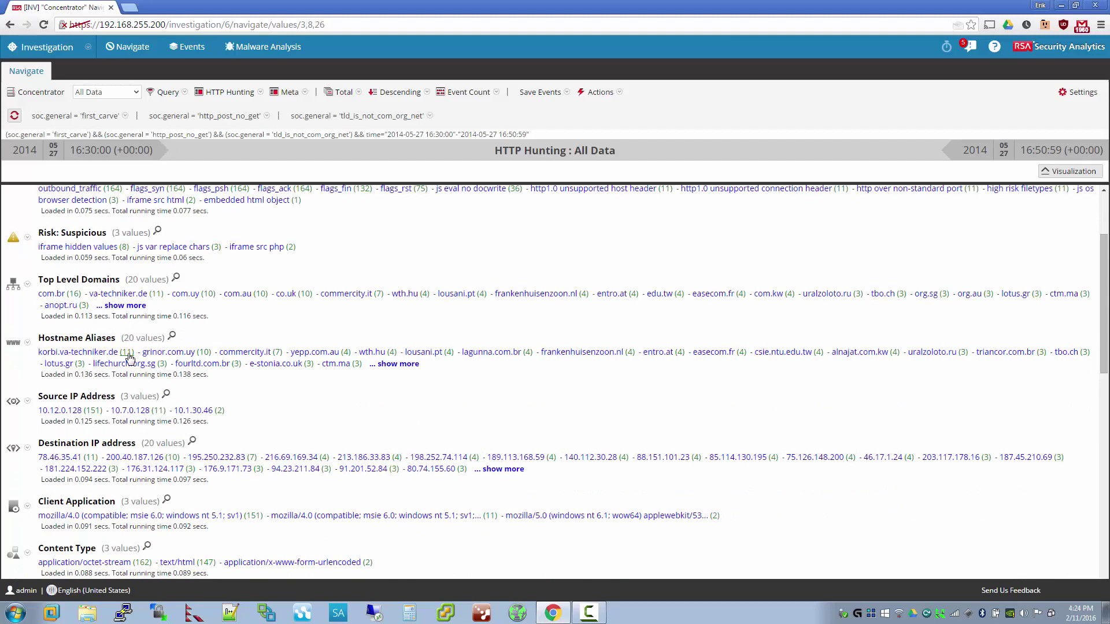
{"action": "right_click", "coordinate": [202, 358]}
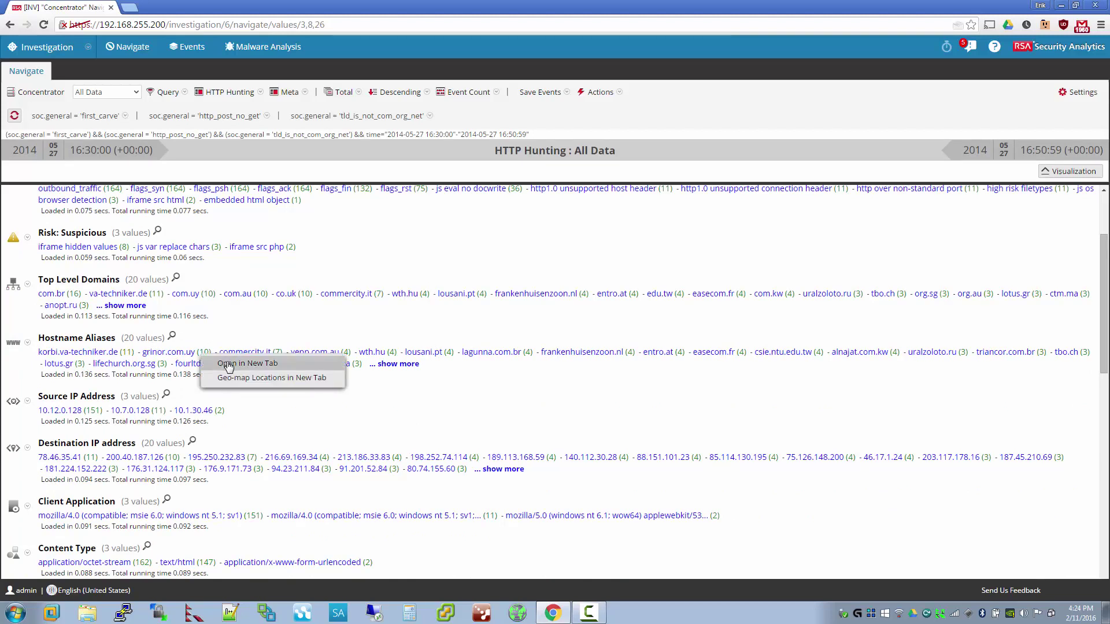
{"action": "left_click", "coordinate": [226, 364]}
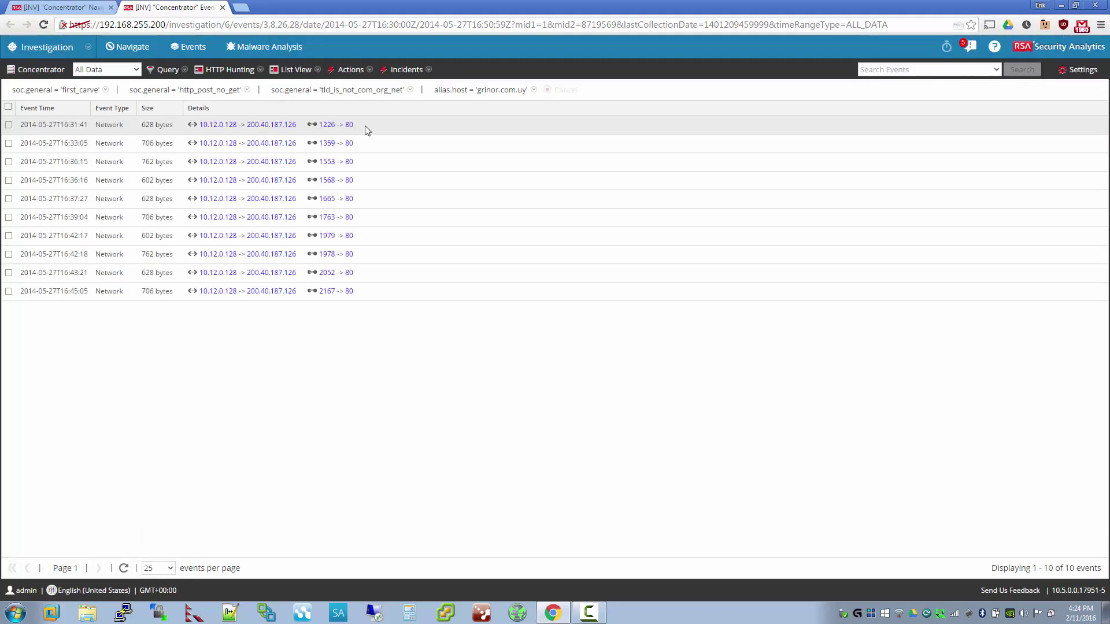
- View the 16:31:41 event to 200.40.187.126 as text and examine the user agent, host and encoded body of its POST request
{"action": "left_click", "coordinate": [366, 130]}
{"action": "left_click", "coordinate": [513, 170]}
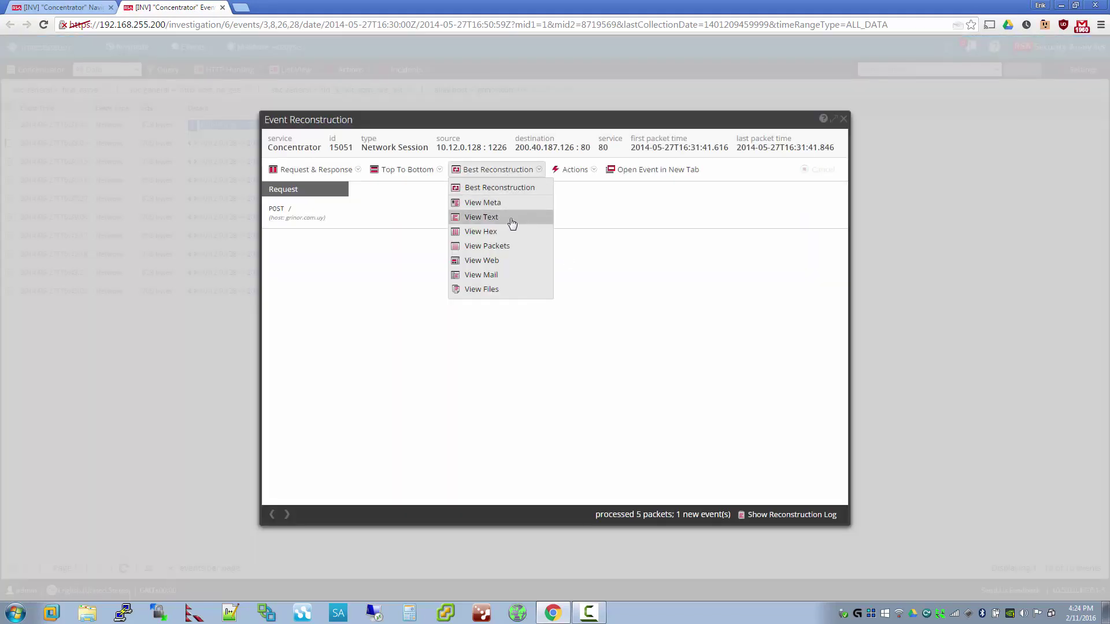
{"action": "left_click", "coordinate": [512, 221]}
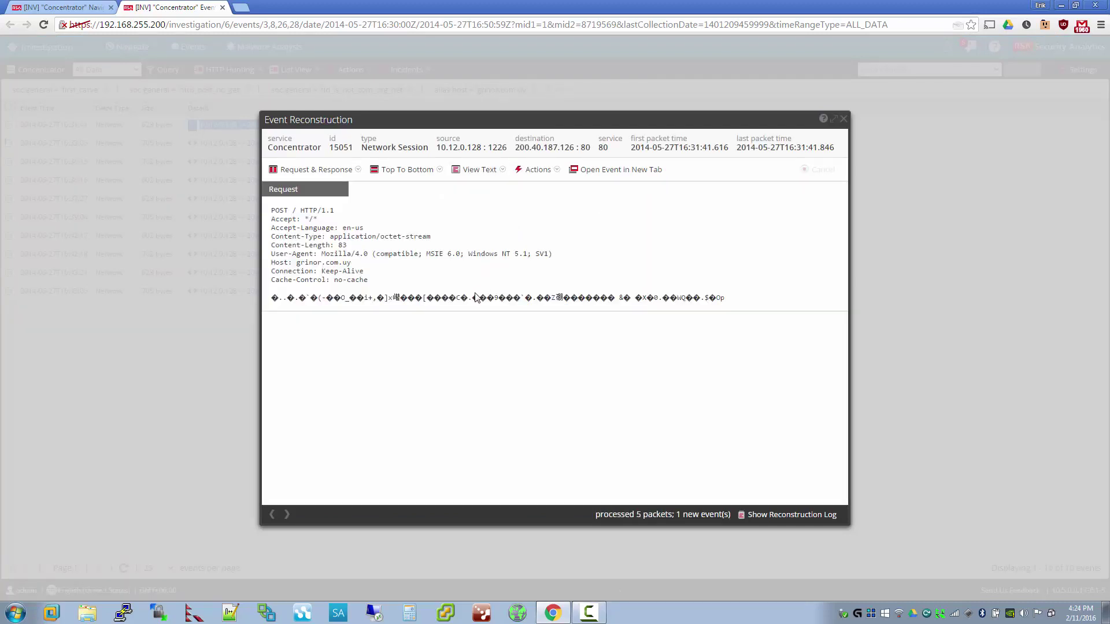
{"action": "left_click_drag", "start_coordinate": [555, 254], "coordinate": [324, 254]}
{"action": "left_click", "coordinate": [323, 264]}
{"action": "mouse_move", "coordinate": [308, 262]}
{"action": "left_mouse_down"}
{"action": "mouse_move", "coordinate": [346, 263]}
{"action": "mouse_move", "coordinate": [342, 272]}
{"action": "mouse_move", "coordinate": [354, 262]}
{"action": "mouse_move", "coordinate": [322, 254]}
{"action": "left_mouse_up"}
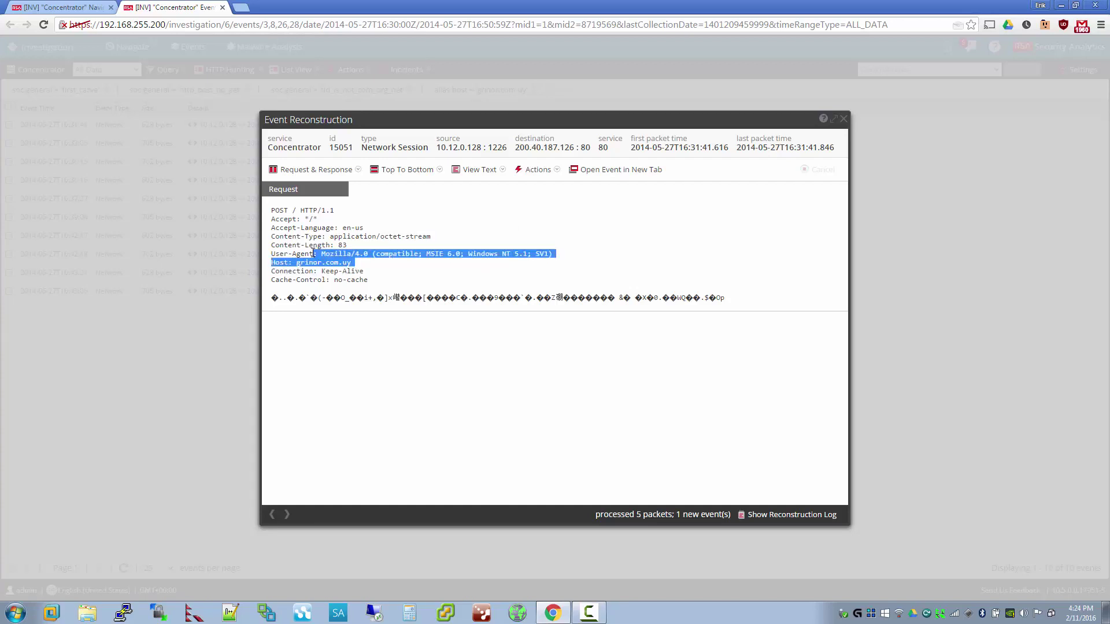
{"action": "left_click", "coordinate": [322, 255]}
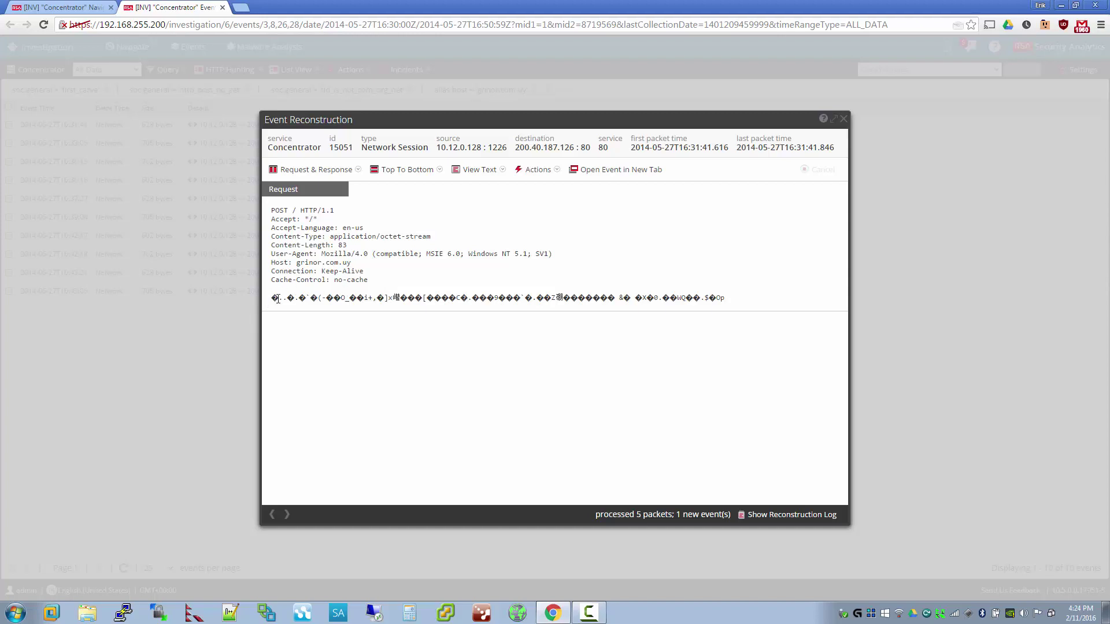
{"action": "left_click_drag", "start_coordinate": [278, 299], "coordinate": [778, 296]}
{"action": "left_click", "coordinate": [779, 296]}
- Page forward through the following grinor.com.uy events up to 16:42:17 to compare their POST requests, then close the reconstruction
{"action": "left_click", "coordinate": [293, 519]}
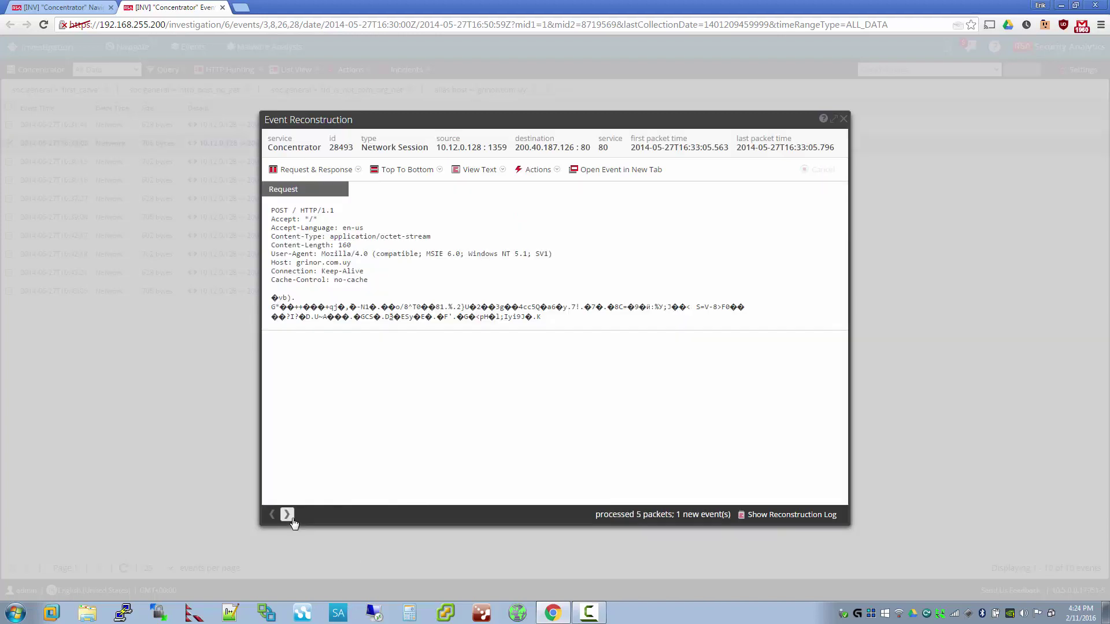
{"action": "left_click", "coordinate": [287, 515]}
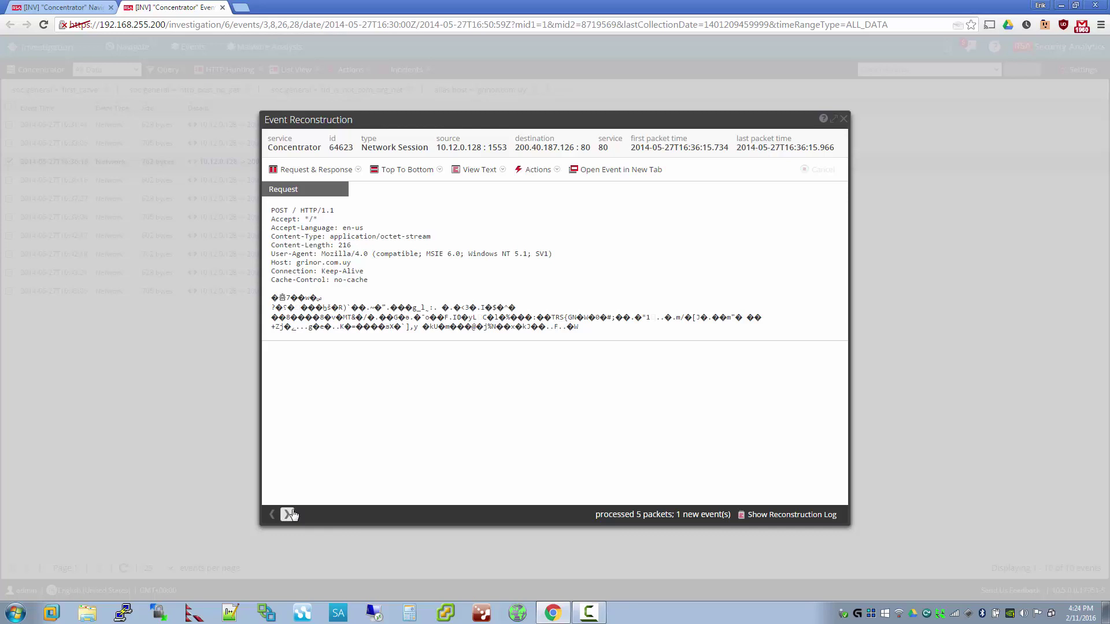
{"action": "left_click", "coordinate": [288, 515]}
{"action": "left_click", "coordinate": [288, 514]}
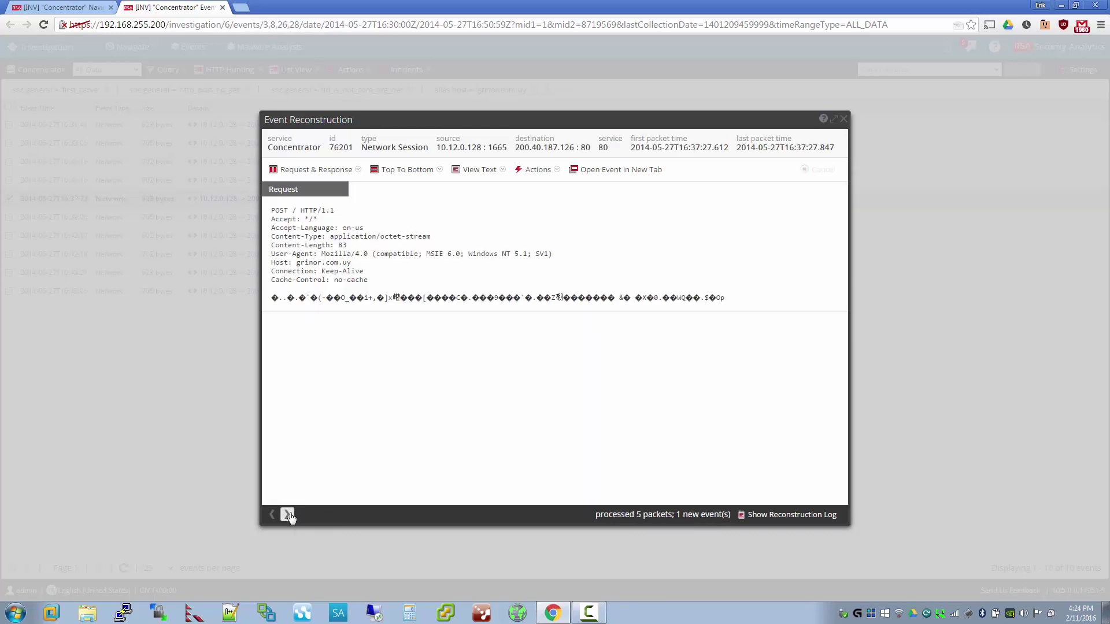
{"action": "left_click", "coordinate": [288, 515]}
{"action": "left_click", "coordinate": [287, 514]}
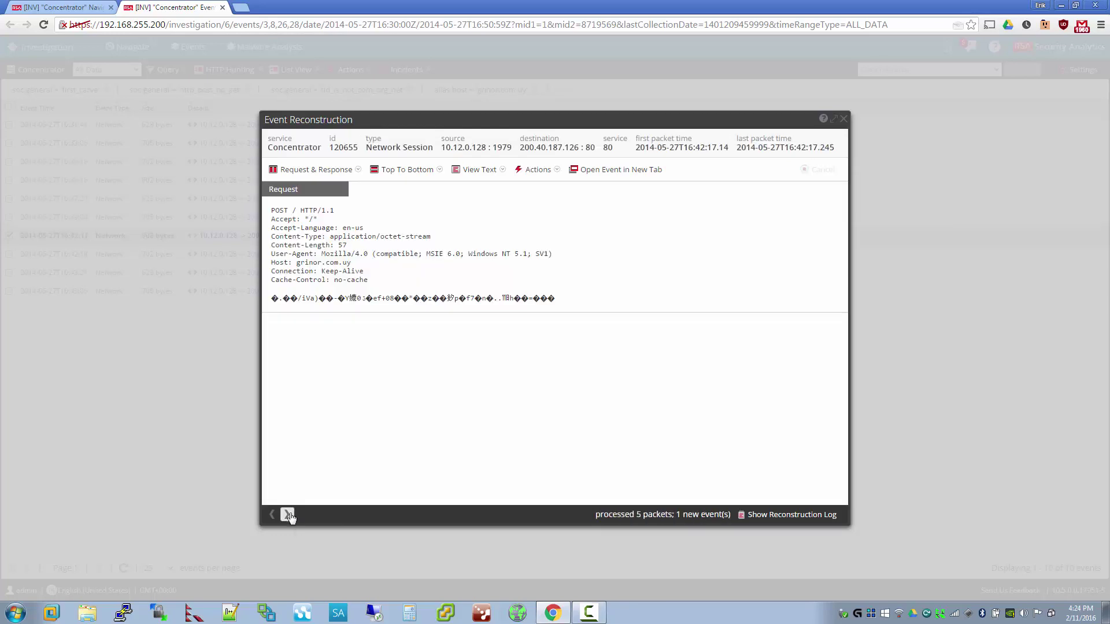
{"action": "left_click", "coordinate": [843, 120]}
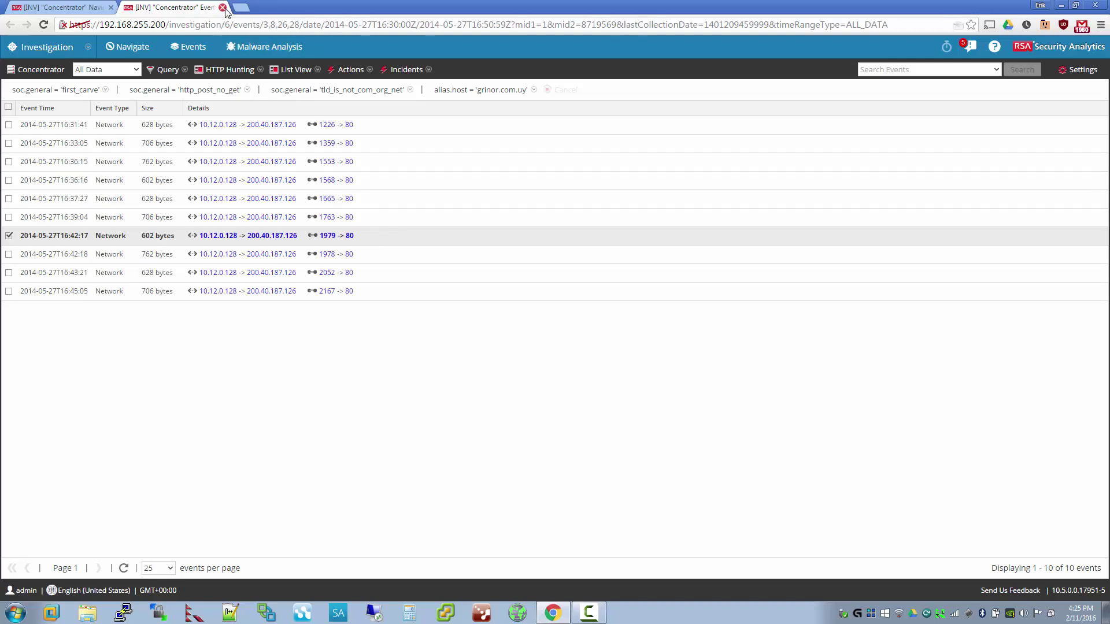
- Reopen the 16:33:05 grinor.com.uy event as text, examine its request headers and encoded body, then close it
{"action": "left_click", "coordinate": [438, 144]}
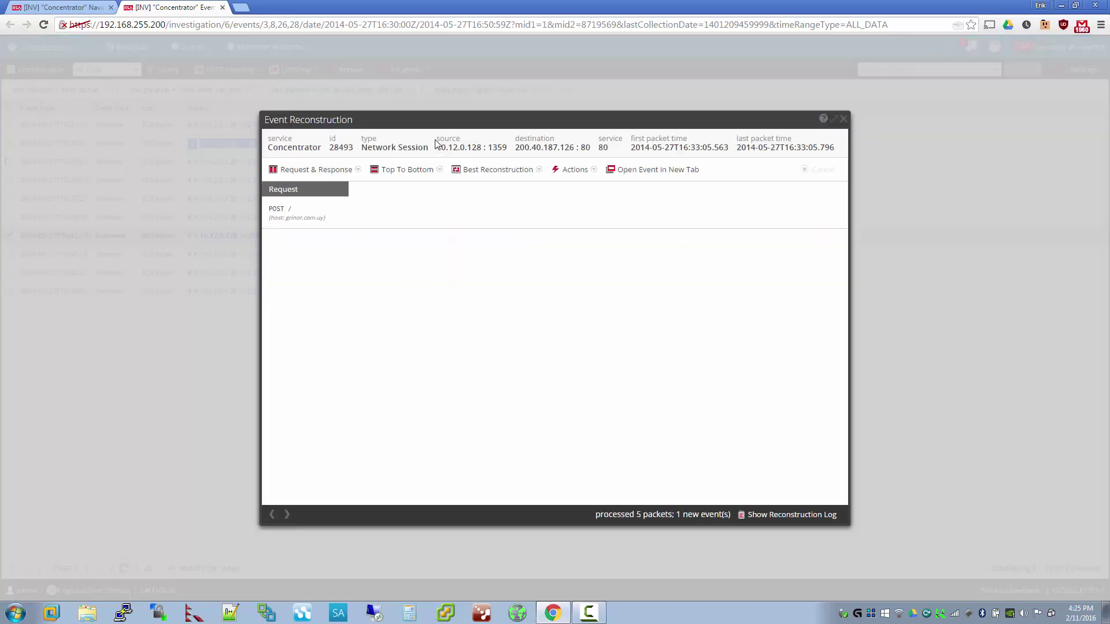
{"action": "left_click", "coordinate": [474, 171]}
{"action": "left_click", "coordinate": [493, 203]}
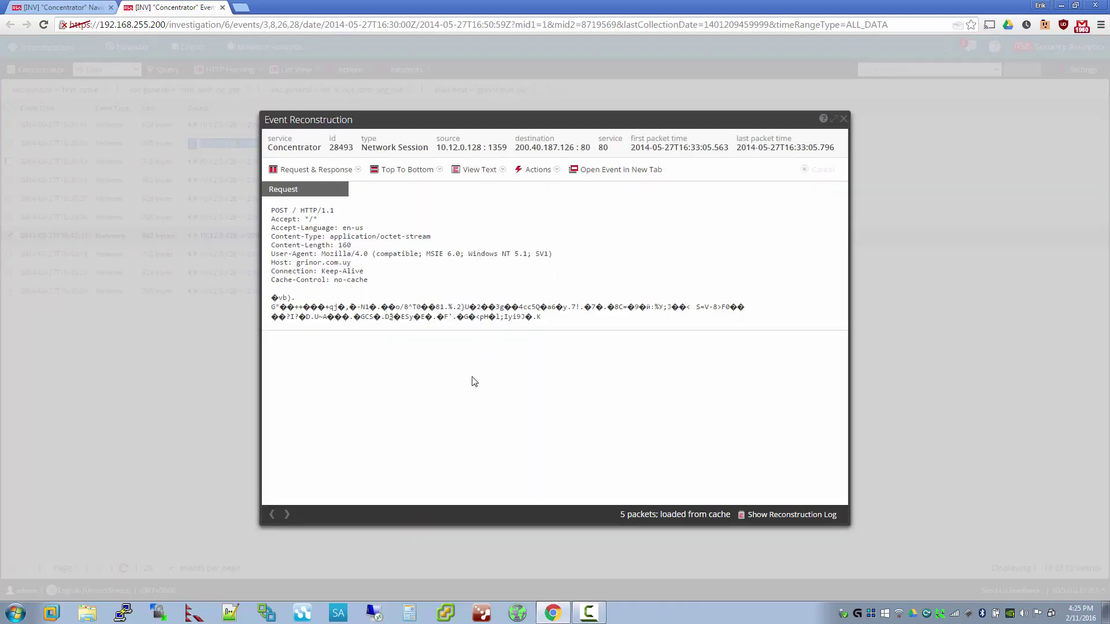
{"action": "double_click", "coordinate": [356, 360]}
{"action": "left_click", "coordinate": [381, 358]}
{"action": "left_click_drag", "start_coordinate": [341, 215], "coordinate": [581, 322]}
{"action": "left_click", "coordinate": [434, 297]}
{"action": "left_click", "coordinate": [581, 322]}
{"action": "left_click", "coordinate": [845, 118]}
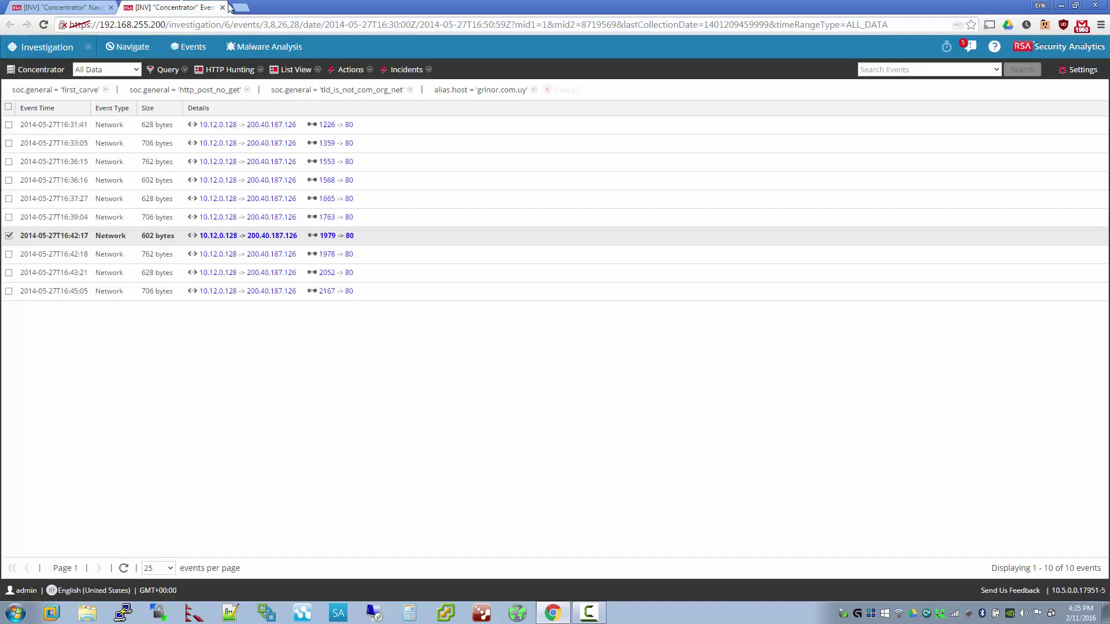
- Close the grinor.com.uy events tab and open the sessions of the hostname alias frankenhuisenzoon.nl in a new tab
{"action": "left_click", "coordinate": [223, 7]}
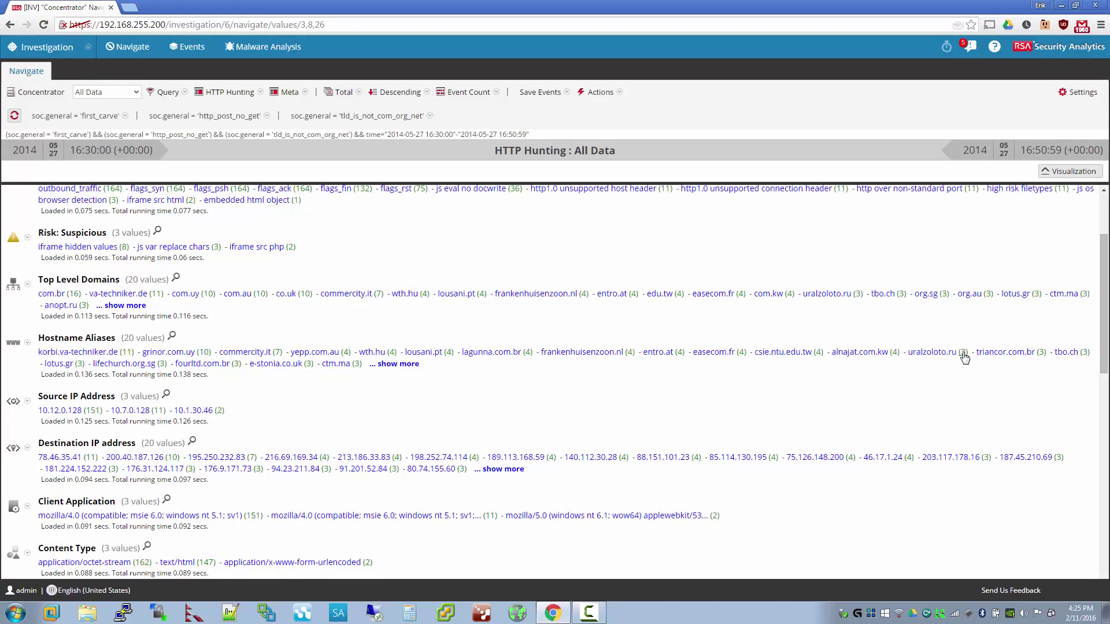
{"action": "right_click", "coordinate": [627, 355]}
{"action": "left_click", "coordinate": [671, 382]}
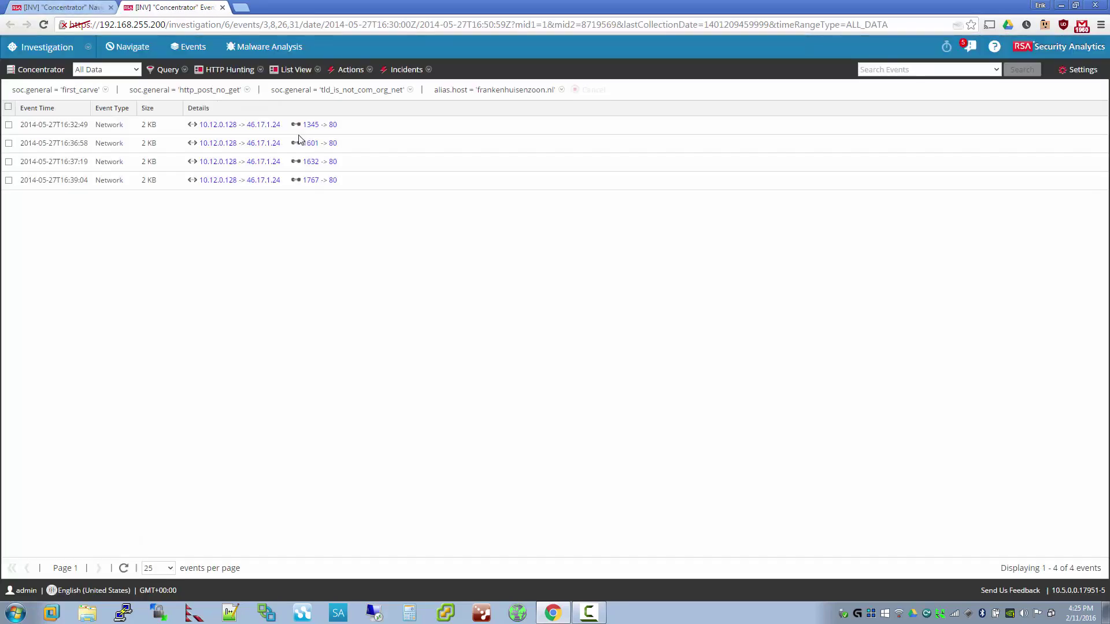
- View the 16:32:49 event to 46.17.1.24 as text and examine its POST request's user agent, host and encoded body
{"action": "left_click", "coordinate": [376, 128]}
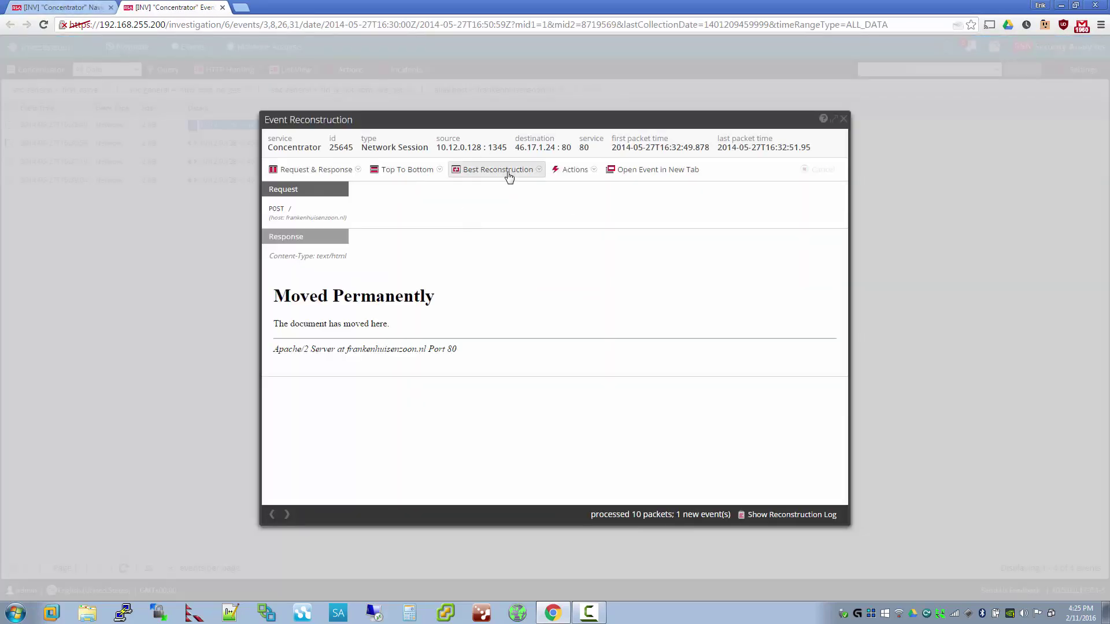
{"action": "left_click", "coordinate": [508, 172]}
{"action": "left_click", "coordinate": [514, 218]}
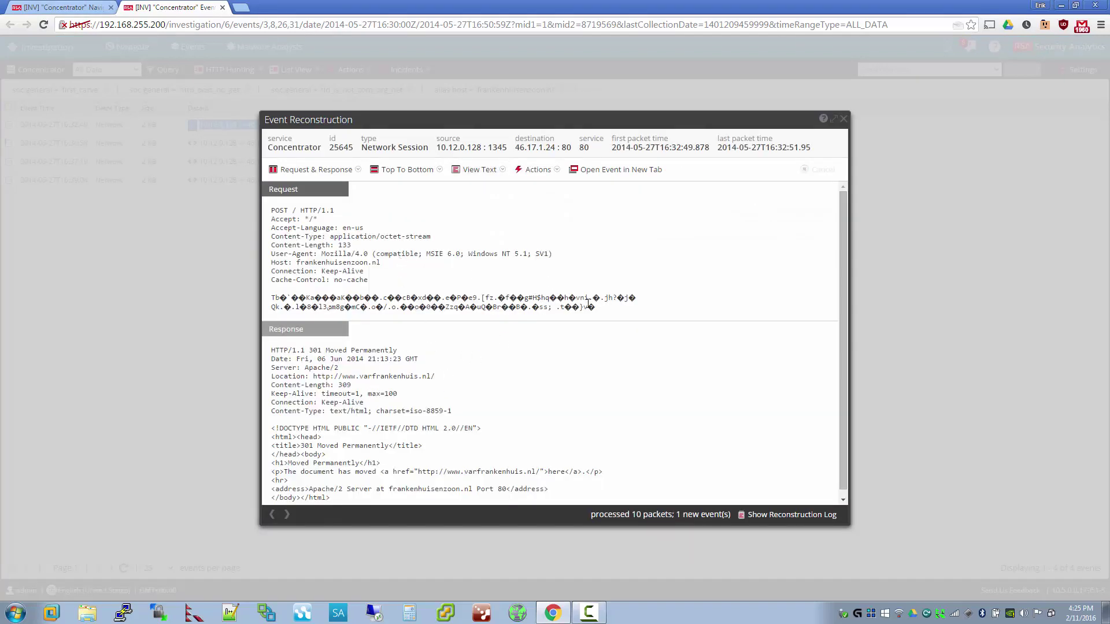
{"action": "left_click_drag", "start_coordinate": [588, 303], "coordinate": [356, 254]}
{"action": "left_click", "coordinate": [416, 269]}
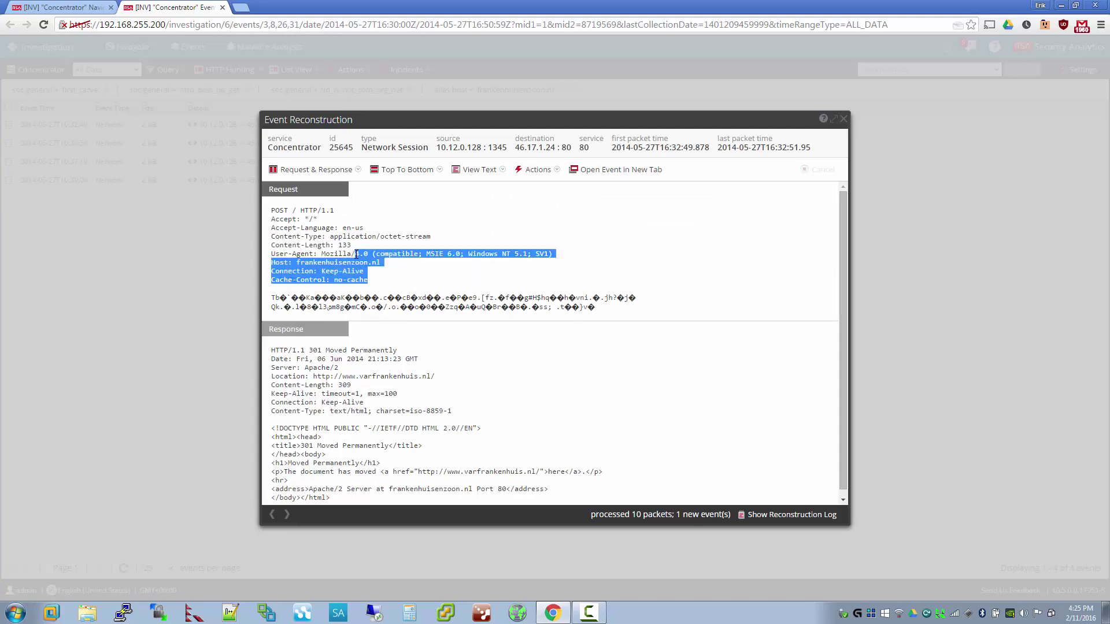
- Examine the frankenhuisenzoon.nl POST request's headers and body, then close the reconstruction and its events tab
{"action": "left_click", "coordinate": [223, 172]}
{"action": "left_click_drag", "start_coordinate": [277, 214], "coordinate": [397, 281]}
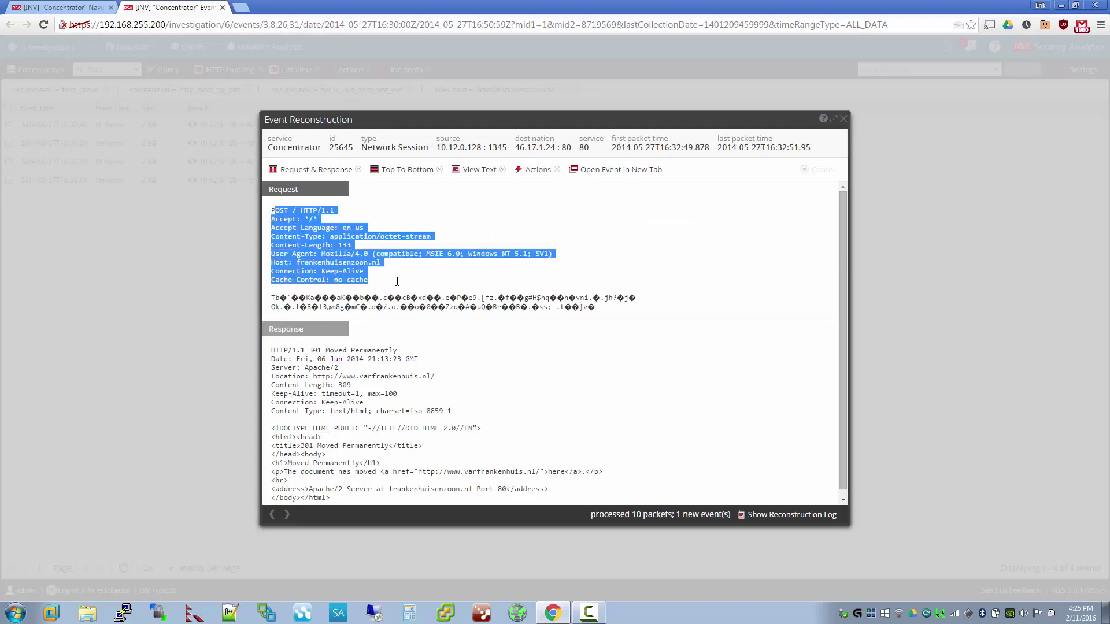
{"action": "left_click", "coordinate": [399, 284]}
{"action": "left_click_drag", "start_coordinate": [624, 310], "coordinate": [267, 298]}
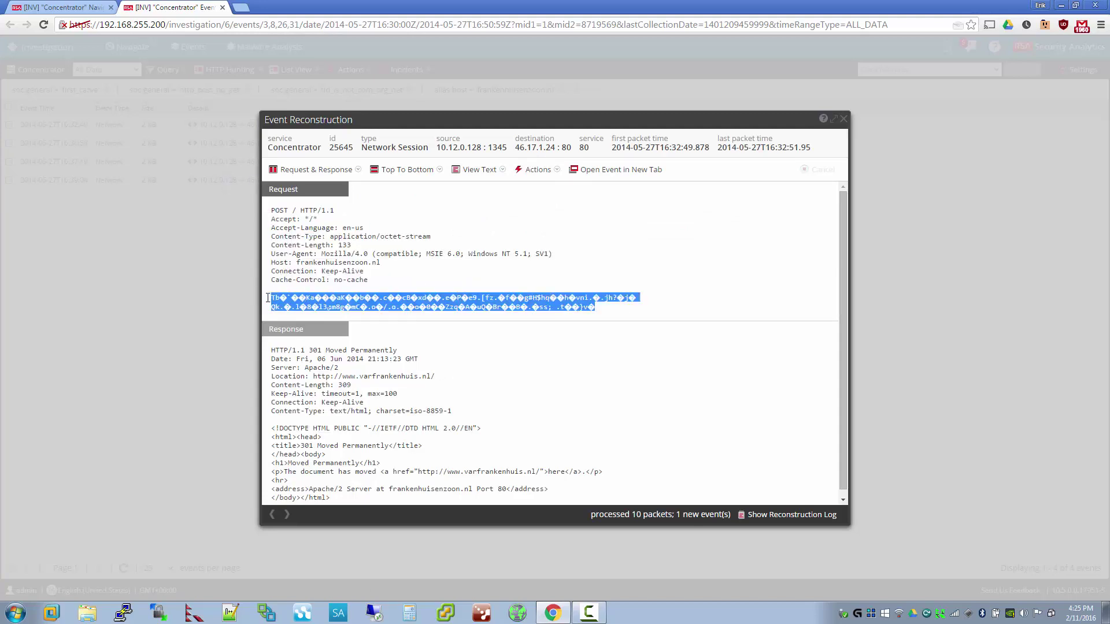
{"action": "left_click", "coordinate": [279, 299]}
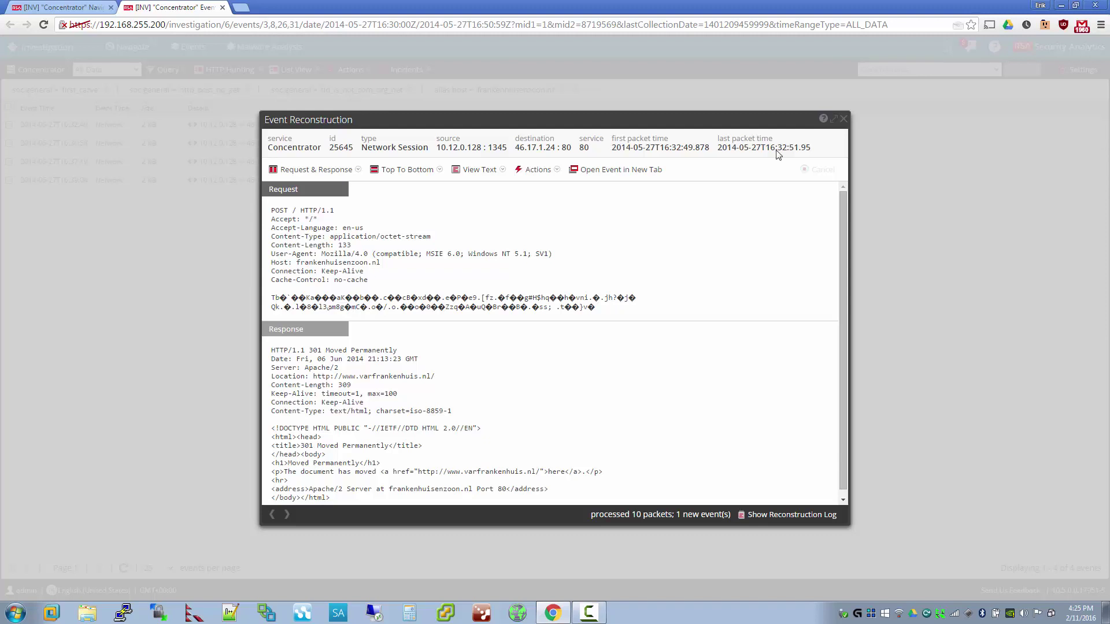
{"action": "left_click", "coordinate": [844, 119]}
{"action": "left_click", "coordinate": [223, 7]}
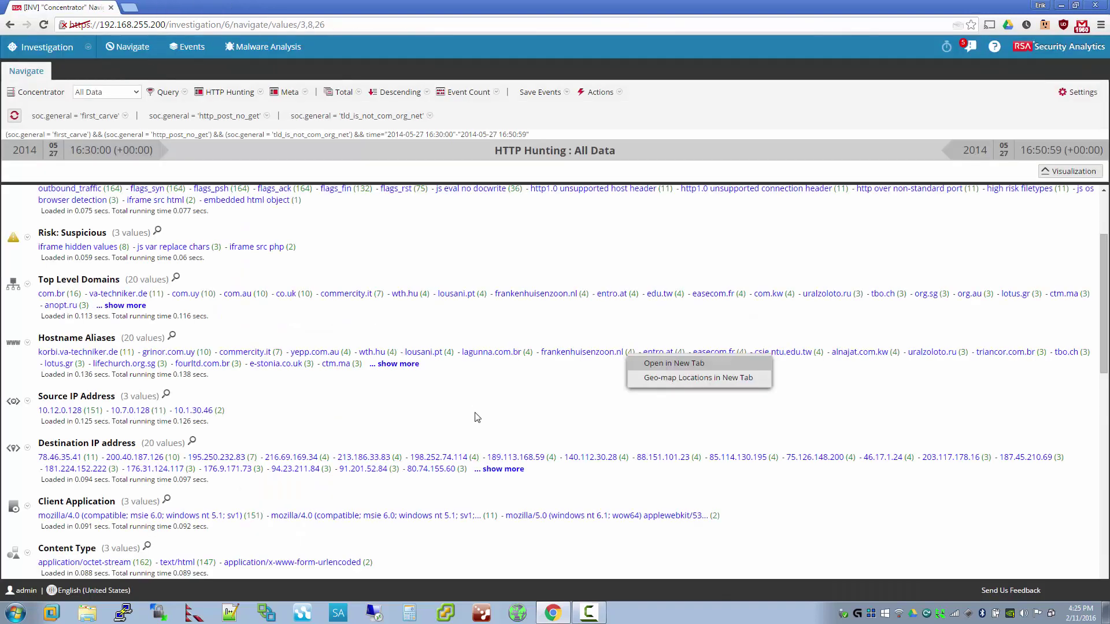
- Expand the list of hostname aliases and open the sessions of iagiforum.info in a new tab
{"action": "left_click", "coordinate": [408, 365]}
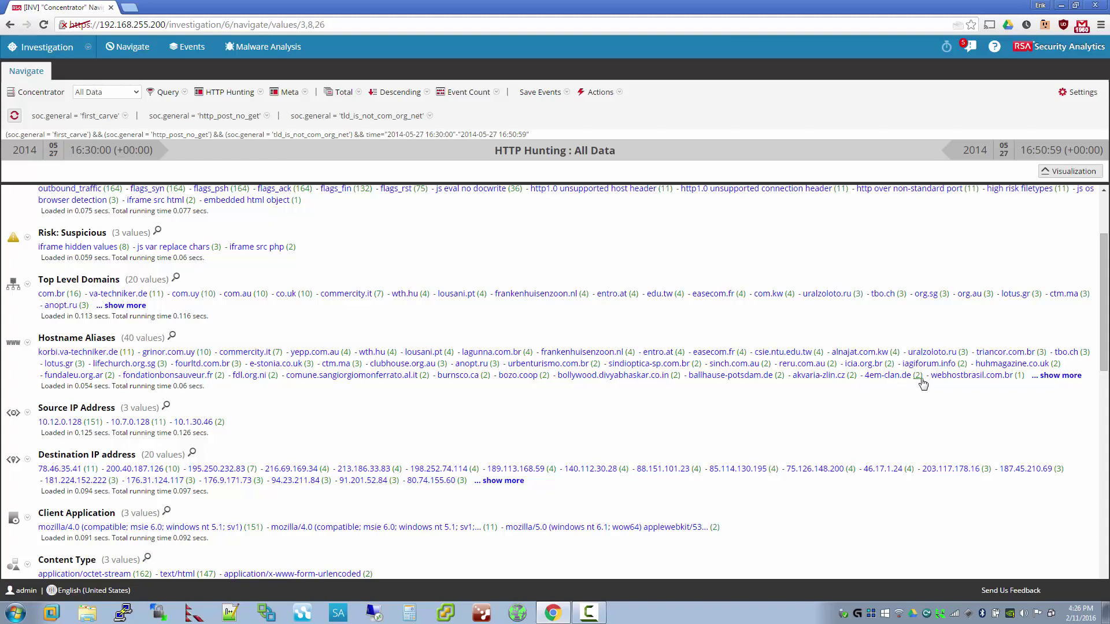
{"action": "right_click", "coordinate": [961, 368]}
{"action": "left_click", "coordinate": [986, 377]}
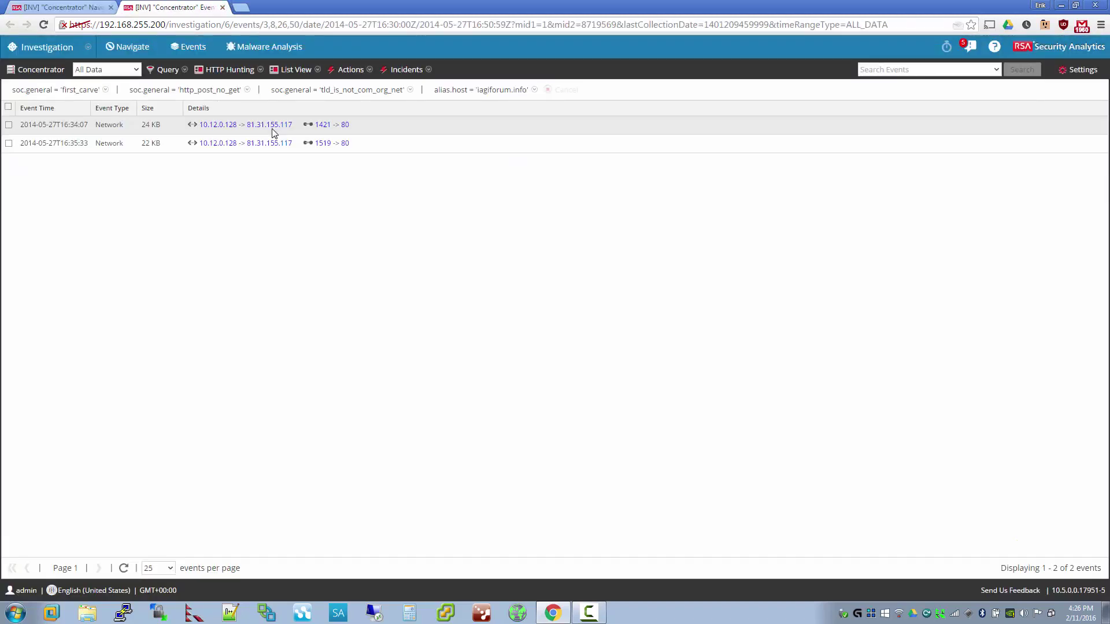
- View the 16:34:07 iagiforum.info event as text, examine its request body and host, then close the reconstruction and events tab
{"action": "left_click", "coordinate": [362, 128]}
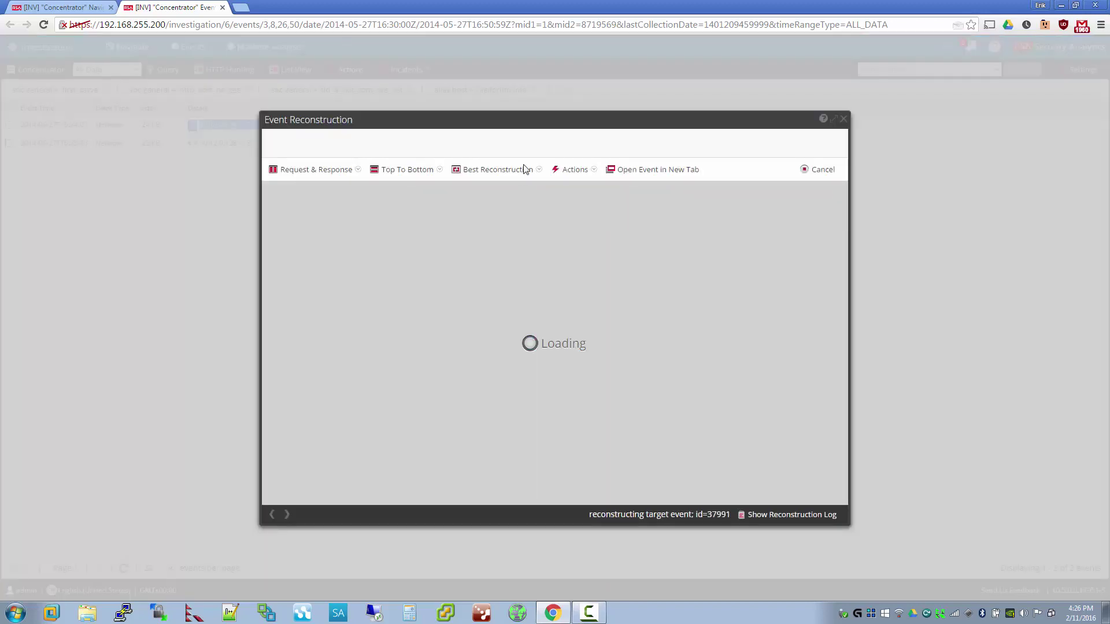
{"action": "left_click", "coordinate": [525, 169]}
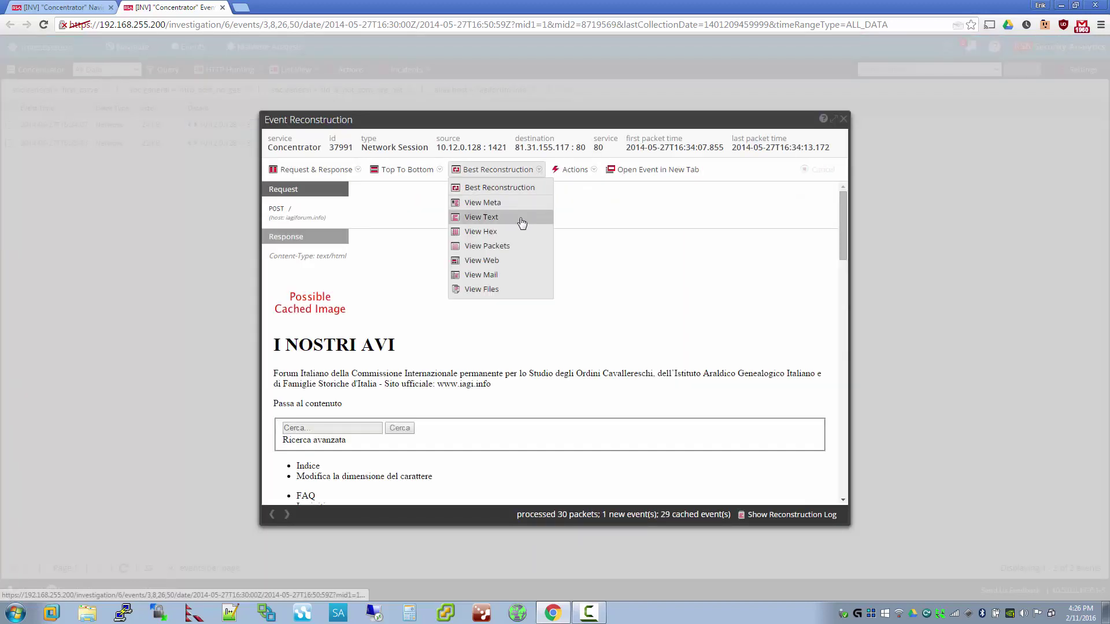
{"action": "left_click", "coordinate": [522, 221]}
{"action": "left_click_drag", "start_coordinate": [503, 333], "coordinate": [275, 291]}
{"action": "left_click", "coordinate": [350, 247]}
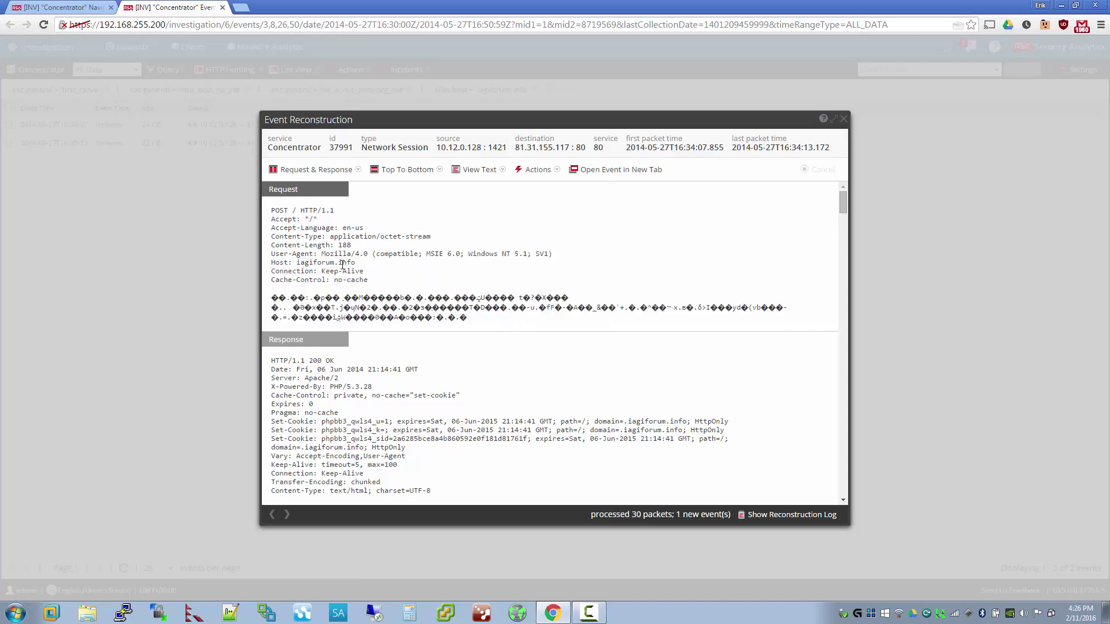
{"action": "double_click", "coordinate": [338, 262]}
{"action": "left_click", "coordinate": [297, 262]}
{"action": "left_click", "coordinate": [845, 120]}
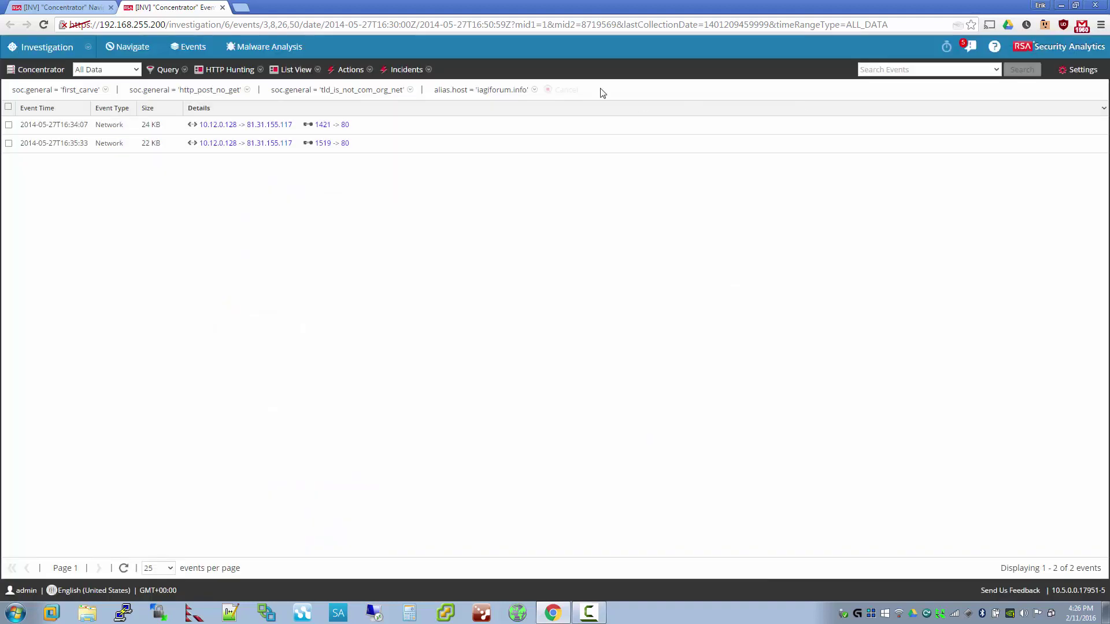
{"action": "left_click", "coordinate": [223, 7]}
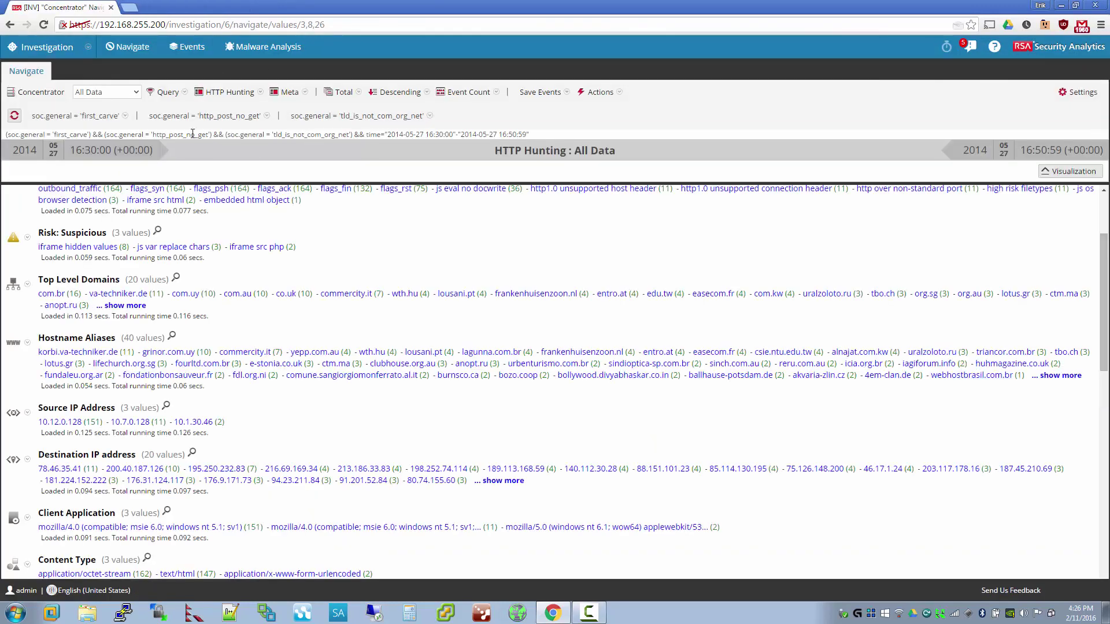
- Remove the tld_is_not_com_org_net and http_post_no_get filters from the query, keeping only first_carve
{"action": "left_click", "coordinate": [429, 116]}
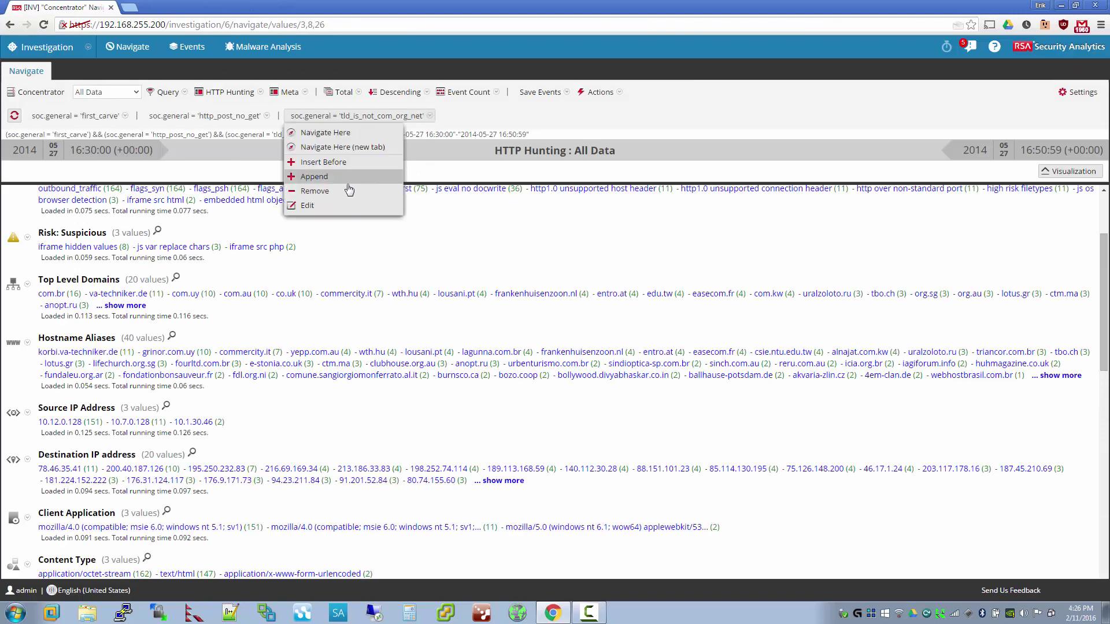
{"action": "left_click", "coordinate": [350, 191]}
{"action": "left_click", "coordinate": [264, 116]}
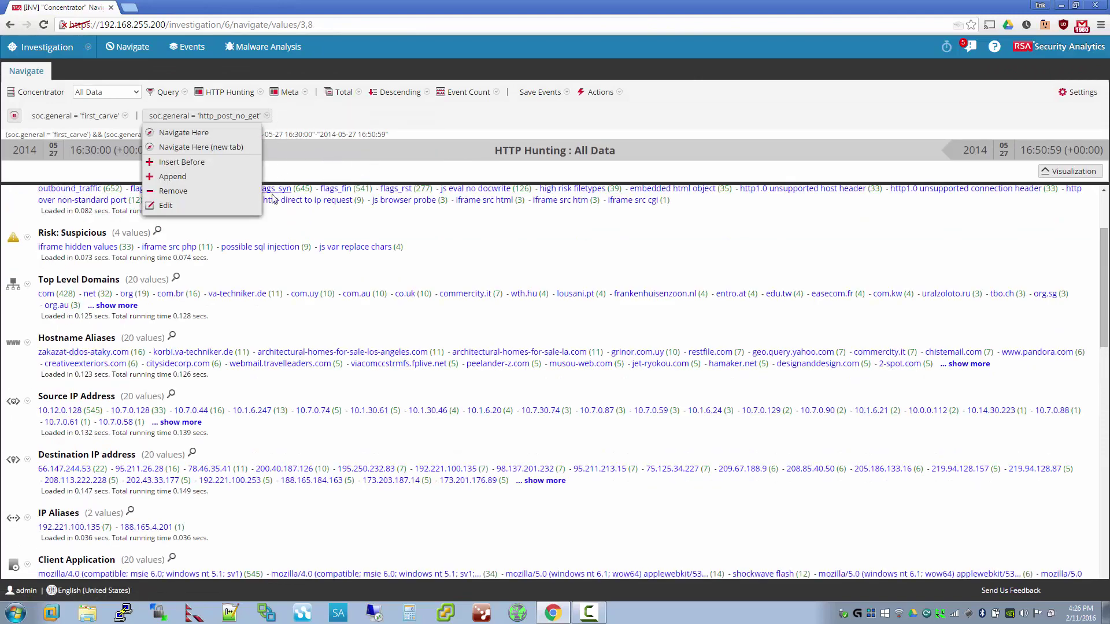
{"action": "left_click", "coordinate": [224, 191]}
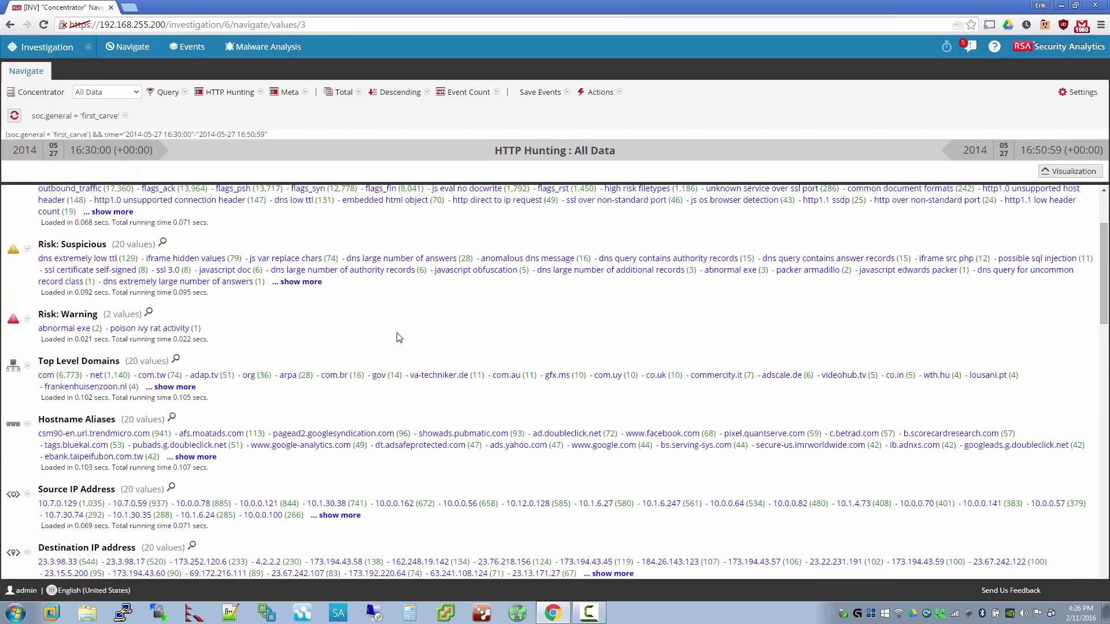
- Expand the suspicious and informational risk values, search the page for "dyn" and drill into dynamic dns host
{"action": "scroll", "coordinate": [399, 337], "scroll_direction": "up", "scroll_amount": 2}
{"action": "left_click", "coordinate": [116, 327]}
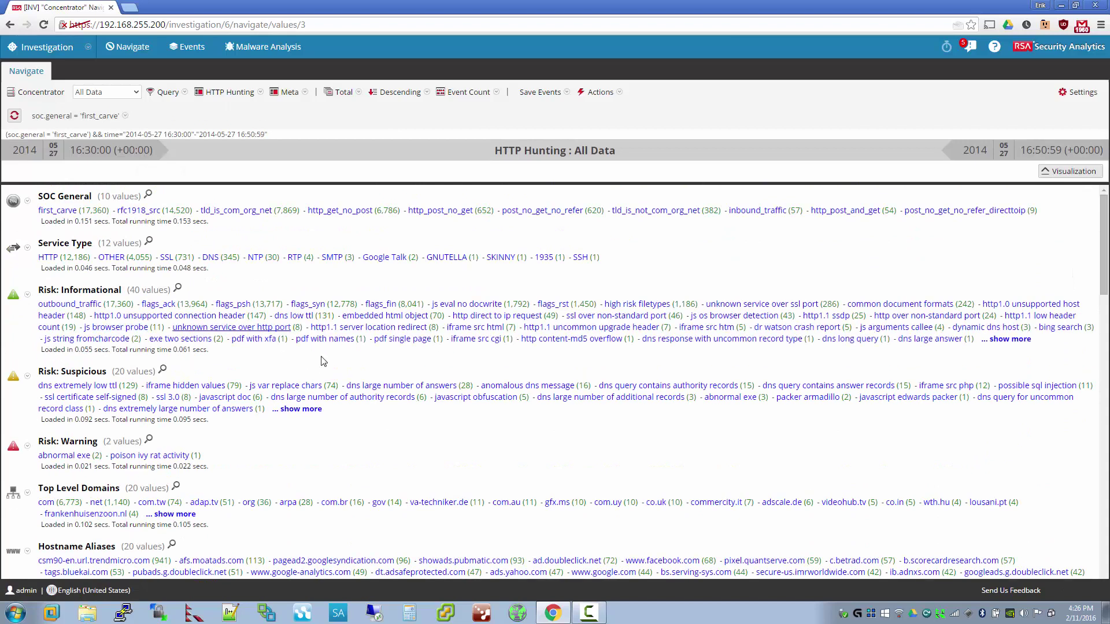
{"action": "left_click", "coordinate": [298, 409]}
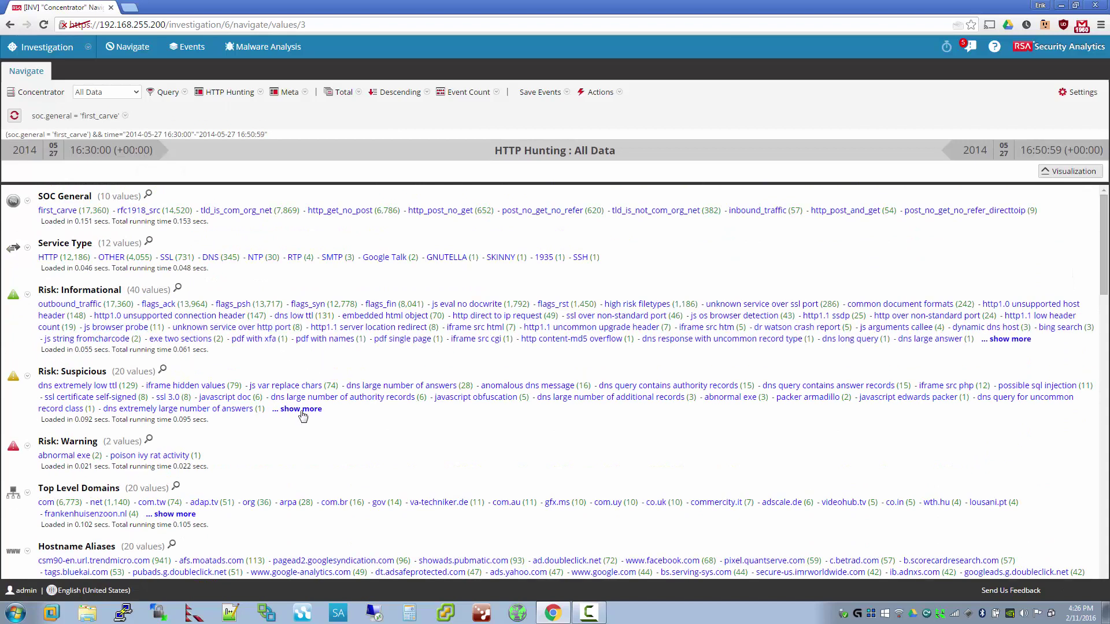
{"action": "left_click", "coordinate": [1022, 340]}
{"action": "key", "text": "ctrl+f"}
{"action": "type", "text": "dyn"}
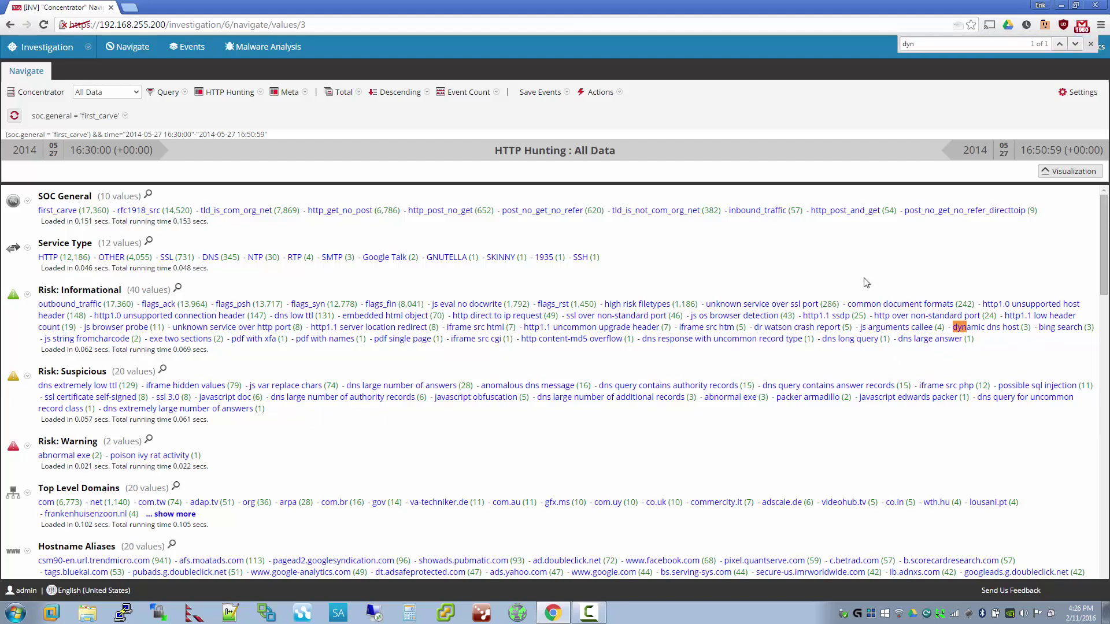
{"action": "left_click", "coordinate": [986, 328]}
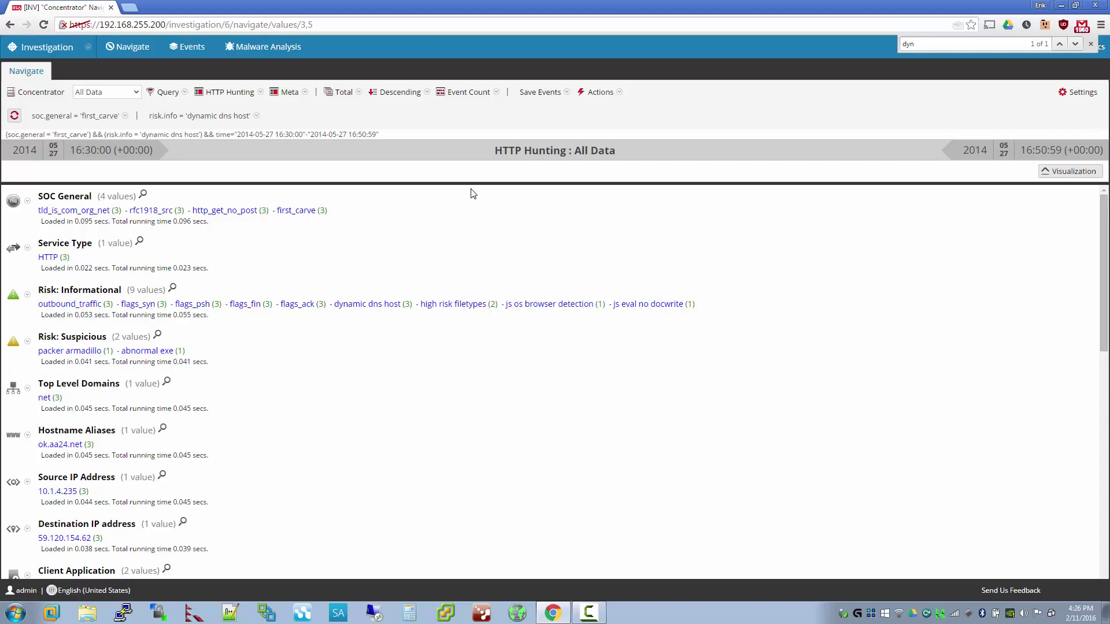
- Review the metadata of the dynamic dns host sessions and open the hostname alias ok.aa24.net in a new tab
{"action": "left_click_drag", "start_coordinate": [471, 191], "coordinate": [478, 238]}
{"action": "left_click", "coordinate": [478, 239]}
{"action": "scroll", "coordinate": [388, 431], "scroll_direction": "down", "scroll_amount": 1}
{"action": "scroll", "coordinate": [347, 451], "scroll_direction": "up", "scroll_amount": 1}
{"action": "scroll", "coordinate": [347, 451], "scroll_direction": "down", "scroll_amount": 1}
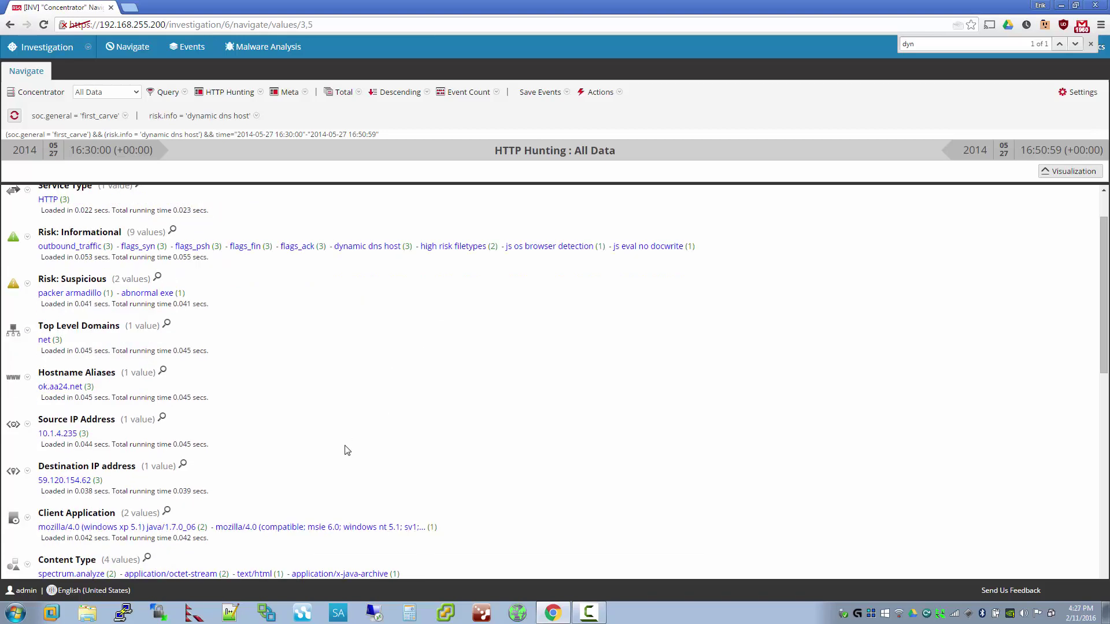
{"action": "right_click", "coordinate": [89, 393]}
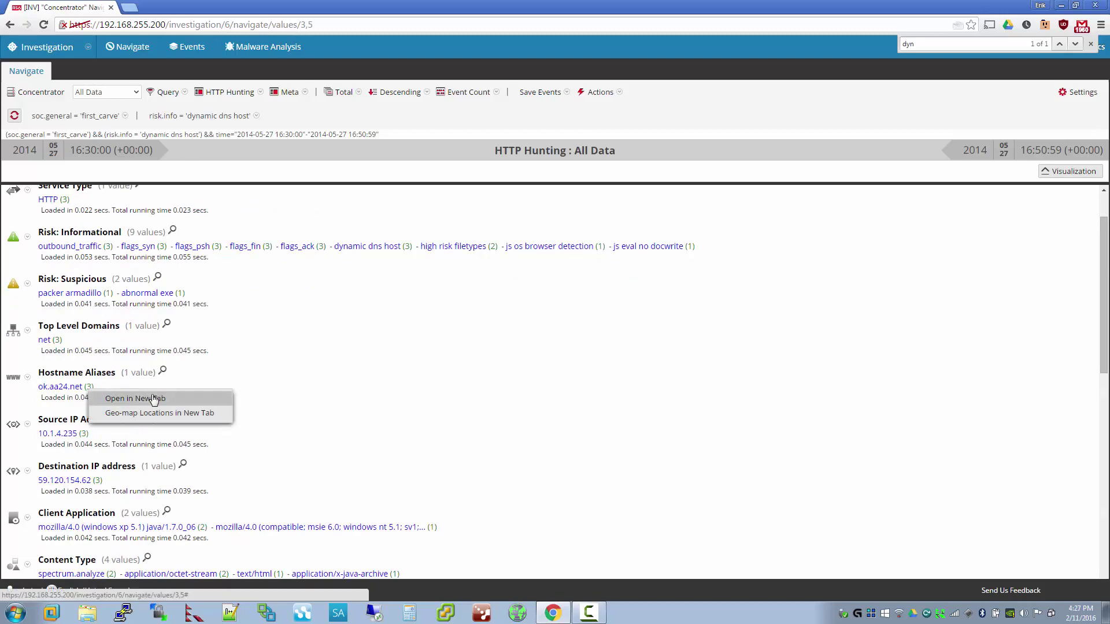
{"action": "left_click", "coordinate": [153, 399]}
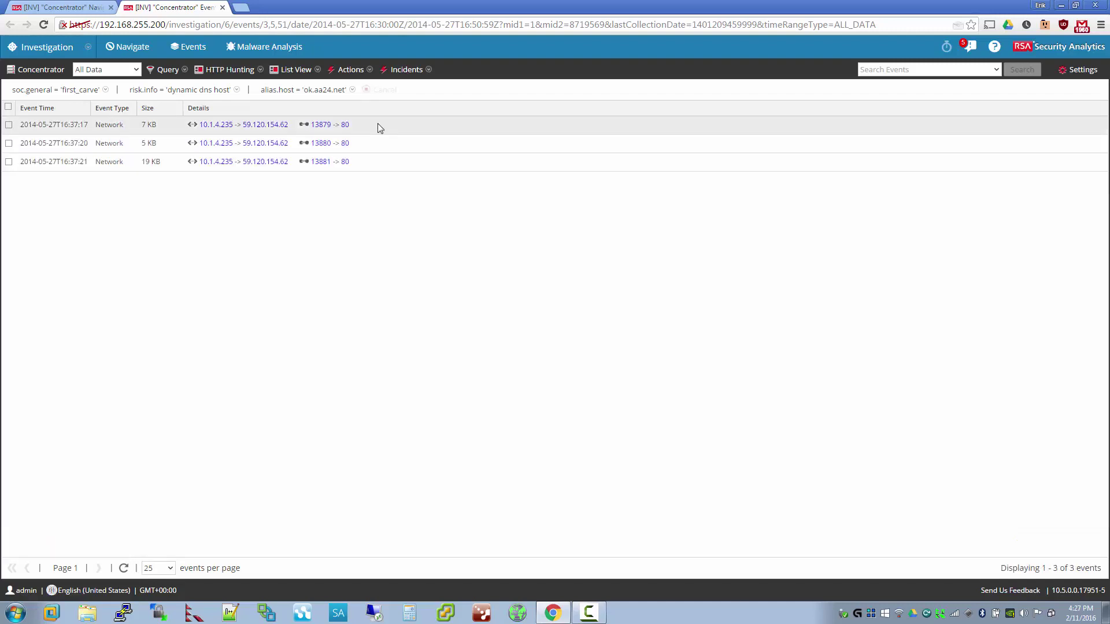
- View the 16:37:17 event to 59.120.154.62 as text and examine its GET request's host, path and user agent
{"action": "left_click", "coordinate": [377, 125]}
{"action": "left_click", "coordinate": [523, 170]}
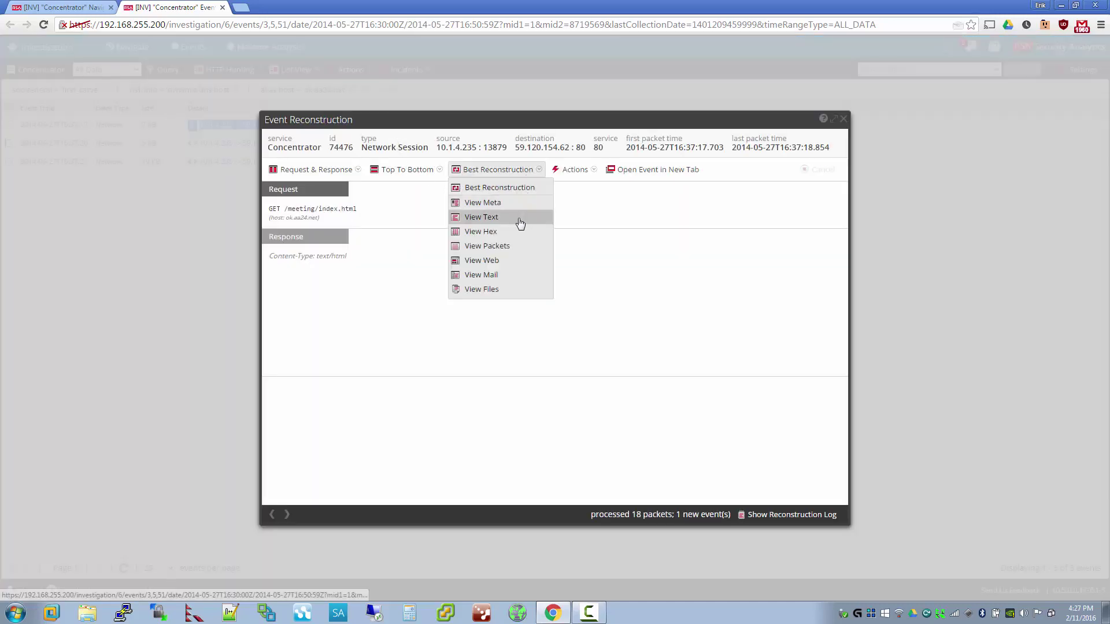
{"action": "left_click", "coordinate": [528, 218]}
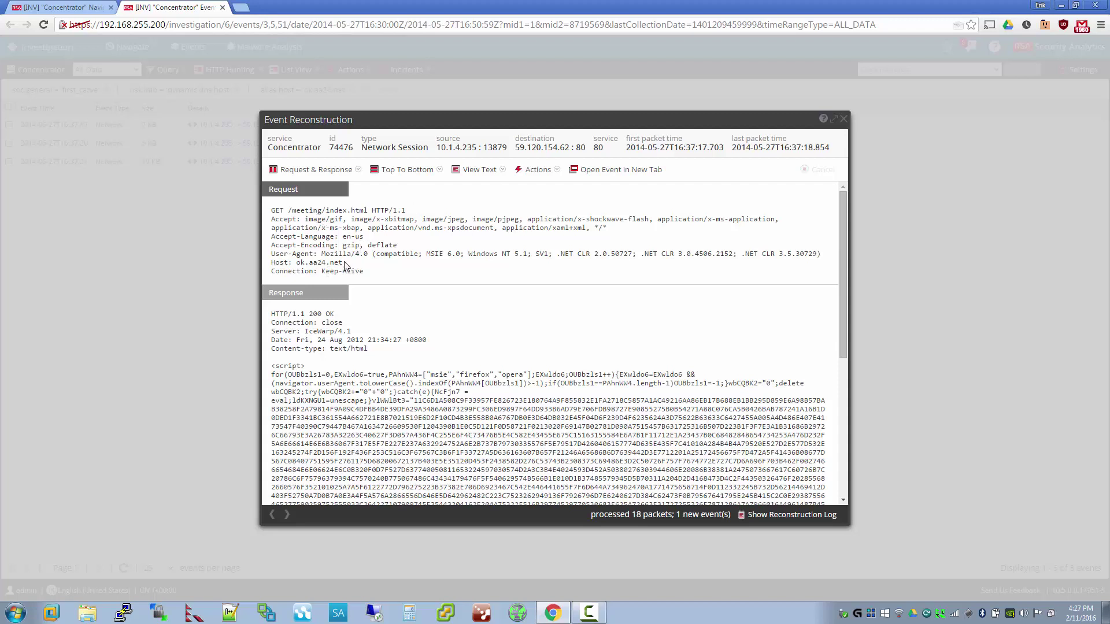
{"action": "left_click_drag", "start_coordinate": [342, 263], "coordinate": [297, 263]}
{"action": "left_click_drag", "start_coordinate": [286, 209], "coordinate": [382, 210]}
{"action": "left_click_drag", "start_coordinate": [323, 255], "coordinate": [764, 249]}
{"action": "left_click", "coordinate": [764, 249]}
- Examine the script in the /meeting/index.html response from its opening tag to its closing tag
{"action": "scroll", "coordinate": [558, 328], "scroll_direction": "down", "scroll_amount": 2}
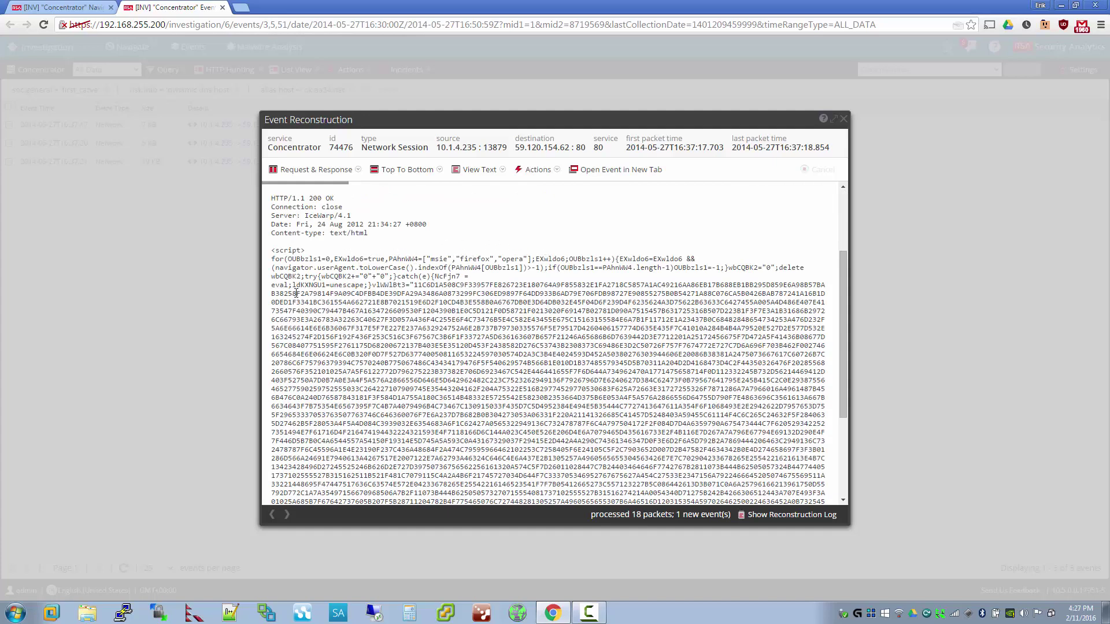
{"action": "scroll", "coordinate": [321, 258], "scroll_direction": "down", "scroll_amount": 3}
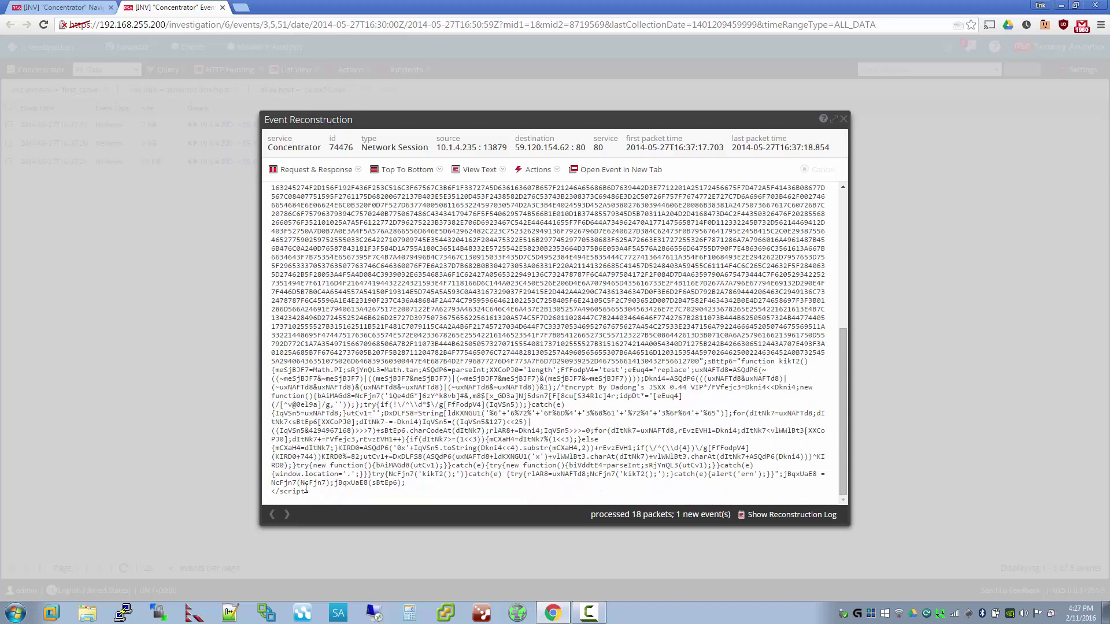
{"action": "left_click_drag", "start_coordinate": [312, 492], "coordinate": [268, 493]}
{"action": "left_click", "coordinate": [368, 461]}
{"action": "scroll", "coordinate": [339, 441], "scroll_direction": "up", "scroll_amount": 5}
{"action": "scroll", "coordinate": [345, 437], "scroll_direction": "down", "scroll_amount": 5}
{"action": "scroll", "coordinate": [344, 438], "scroll_direction": "up", "scroll_amount": 5}
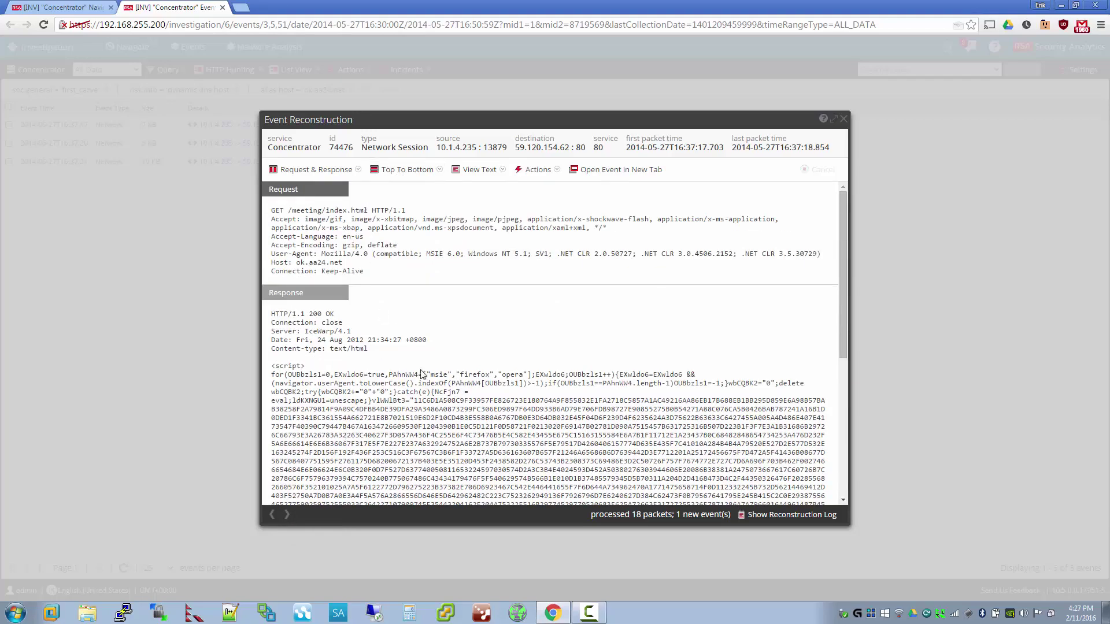
{"action": "scroll", "coordinate": [423, 374], "scroll_direction": "down", "scroll_amount": 10}
- Advance to the 16:37:20 ok.aa24.net event and examine the requested /meeting/applet.jar path and Java user agent
{"action": "left_click", "coordinate": [287, 514]}
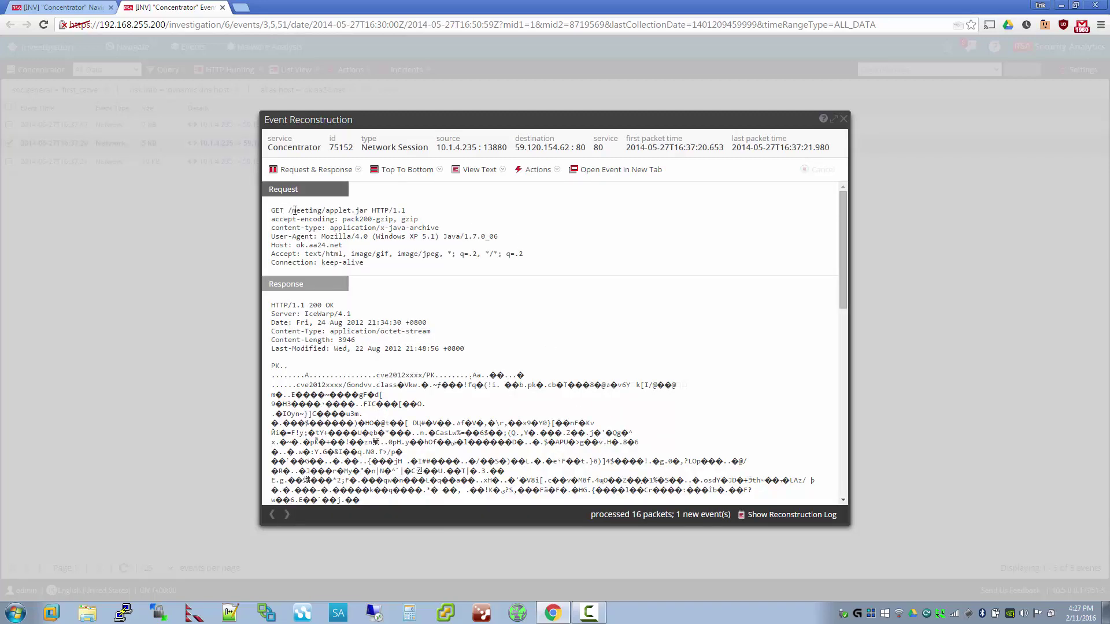
{"action": "left_click_drag", "start_coordinate": [295, 211], "coordinate": [333, 222]}
{"action": "left_click_drag", "start_coordinate": [501, 237], "coordinate": [323, 238]}
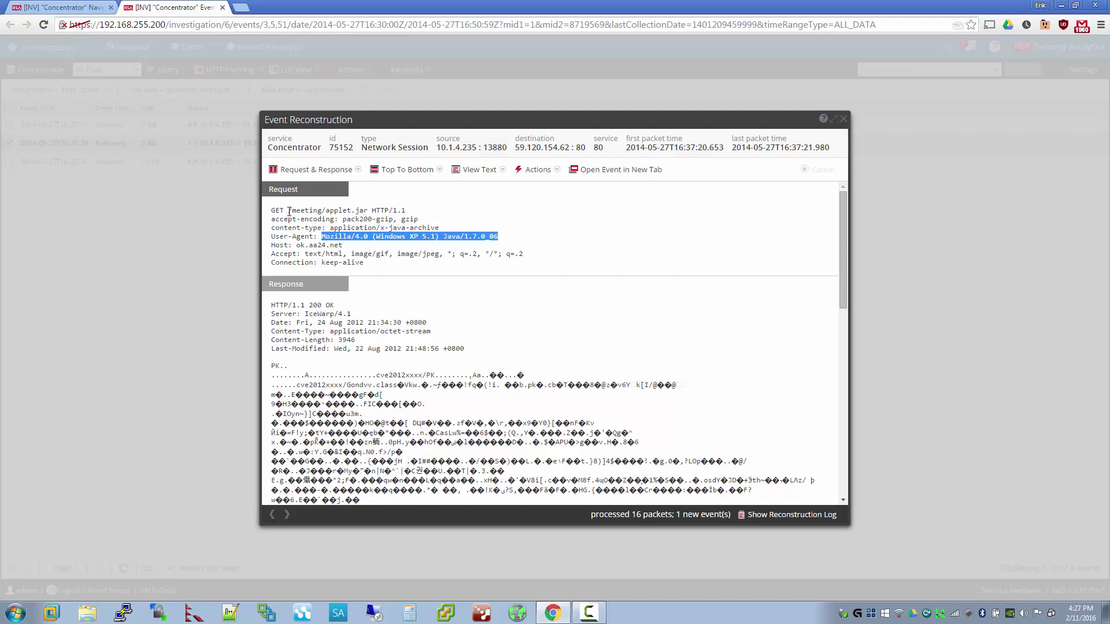
{"action": "left_click_drag", "start_coordinate": [289, 212], "coordinate": [370, 211]}
{"action": "left_click", "coordinate": [370, 210]}
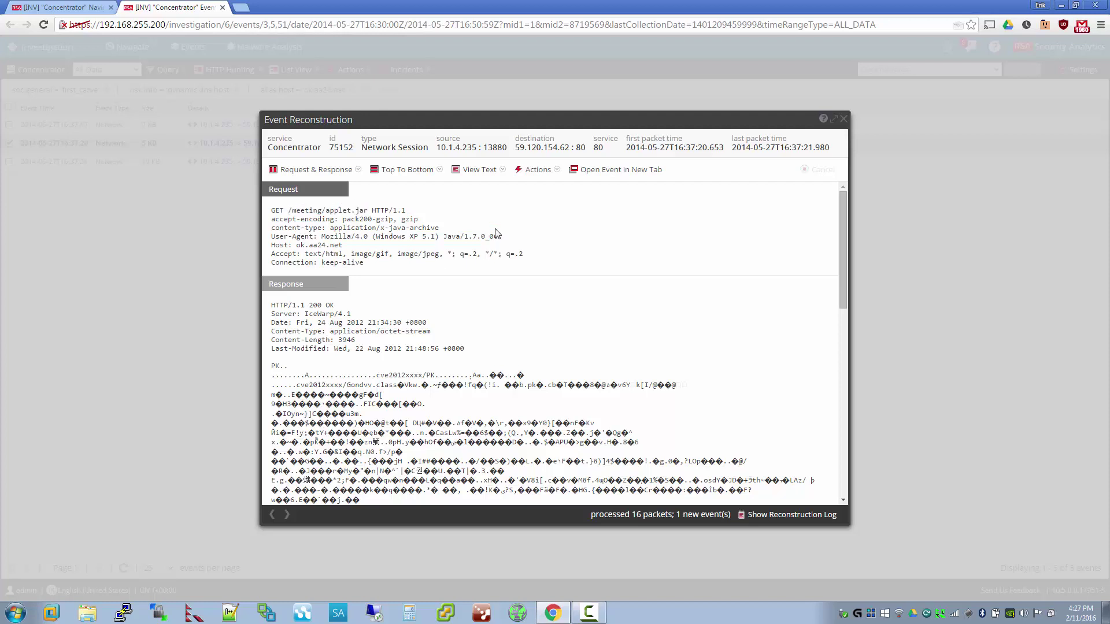
{"action": "left_click_drag", "start_coordinate": [498, 237], "coordinate": [322, 239]}
{"action": "left_click", "coordinate": [450, 333]}
- Inspect the applet.jar response body for its PK file signature and the cve2012xxxx class file names
{"action": "scroll", "coordinate": [451, 332], "scroll_direction": "down", "scroll_amount": 1}
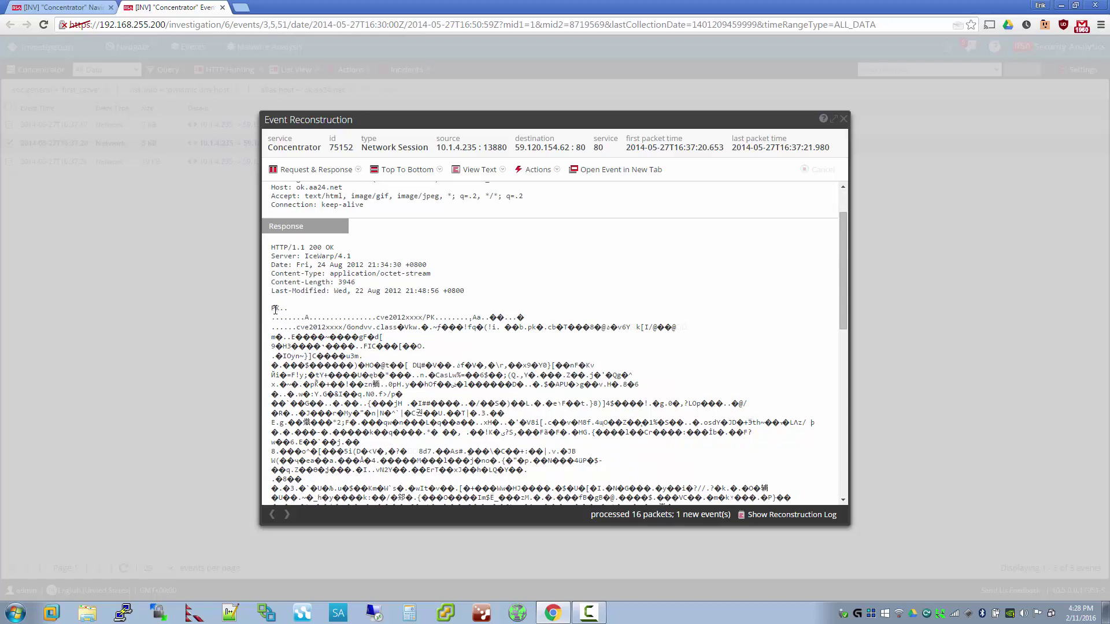
{"action": "left_click_drag", "start_coordinate": [271, 308], "coordinate": [282, 307]}
{"action": "left_click", "coordinate": [282, 307]}
{"action": "left_click_drag", "start_coordinate": [271, 308], "coordinate": [284, 306]}
{"action": "double_click", "coordinate": [376, 328]}
{"action": "double_click", "coordinate": [354, 328]}
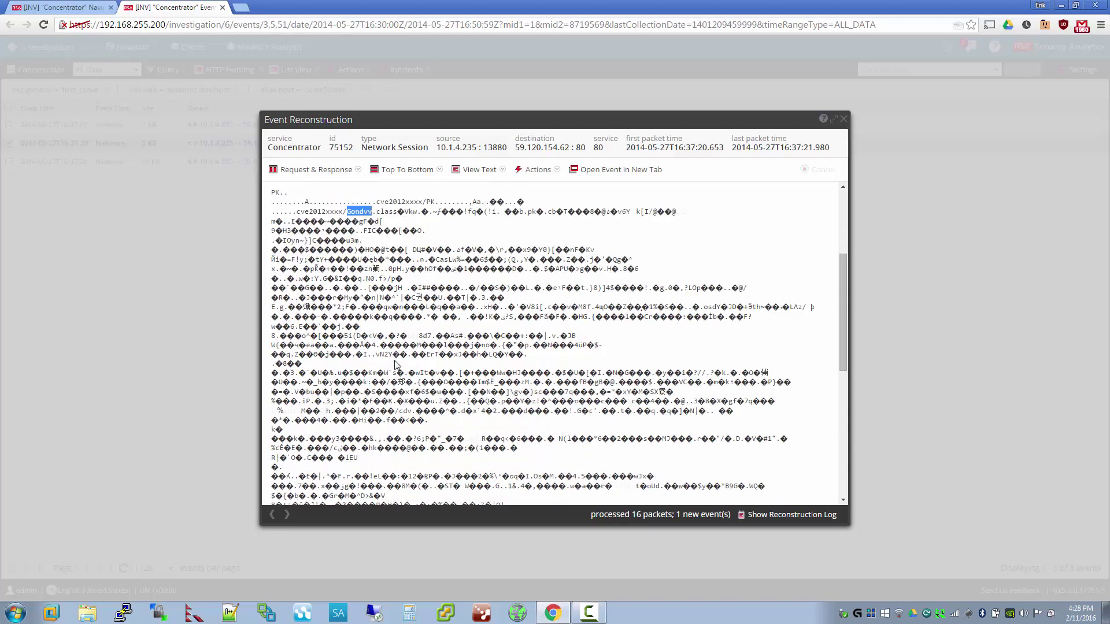
{"action": "scroll", "coordinate": [399, 364], "scroll_direction": "down", "scroll_amount": 10}
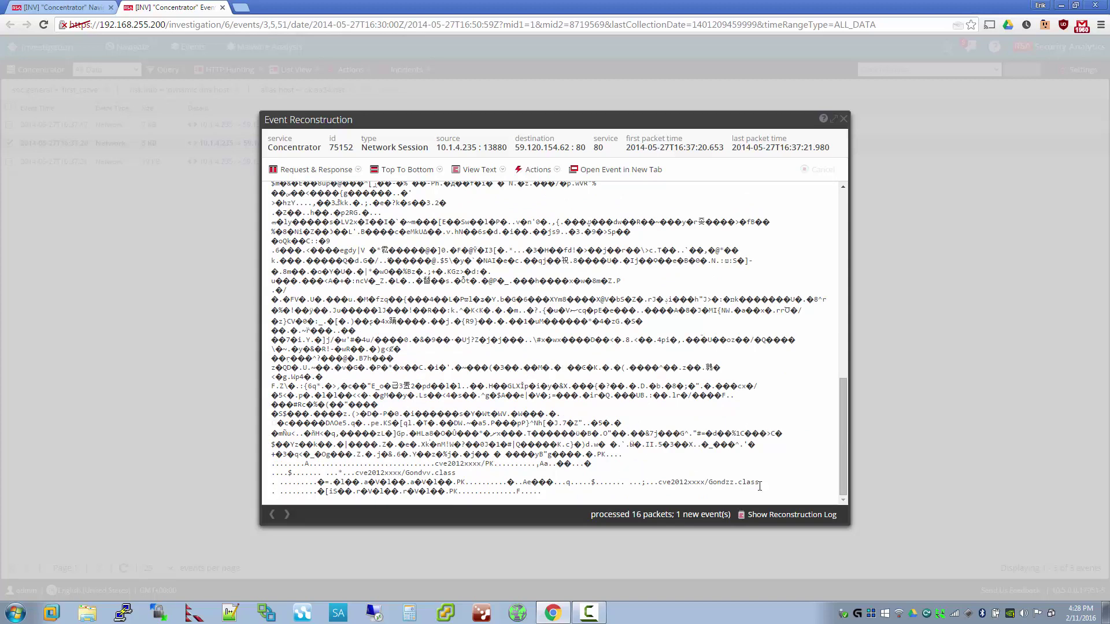
{"action": "scroll", "coordinate": [494, 402], "scroll_direction": "up", "scroll_amount": 10}
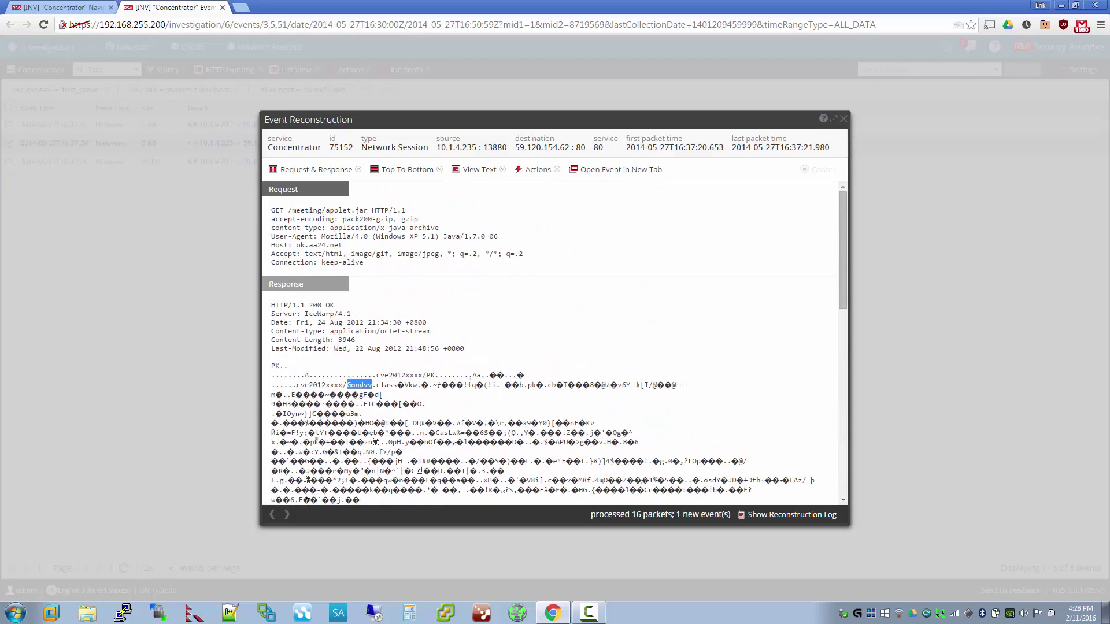
- Advance to the 16:37:21 event and examine the /meeting/hi.exe request and the executable content in its response
{"action": "left_click", "coordinate": [287, 514]}
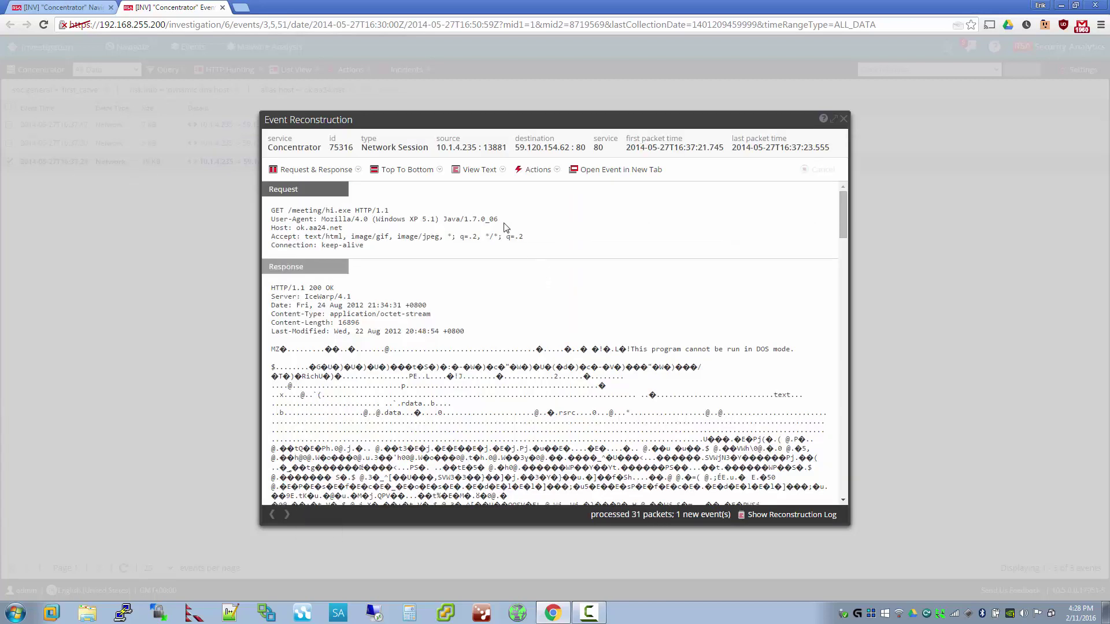
{"action": "left_click_drag", "start_coordinate": [498, 219], "coordinate": [349, 207]}
{"action": "left_click", "coordinate": [367, 210]}
{"action": "scroll", "coordinate": [430, 327], "scroll_direction": "down", "scroll_amount": 1}
{"action": "scroll", "coordinate": [328, 292], "scroll_direction": "up", "scroll_amount": 1}
{"action": "left_click_drag", "start_coordinate": [272, 349], "coordinate": [520, 471]}
{"action": "scroll", "coordinate": [407, 439], "scroll_direction": "down", "scroll_amount": 4}
{"action": "left_click", "coordinate": [407, 440]}
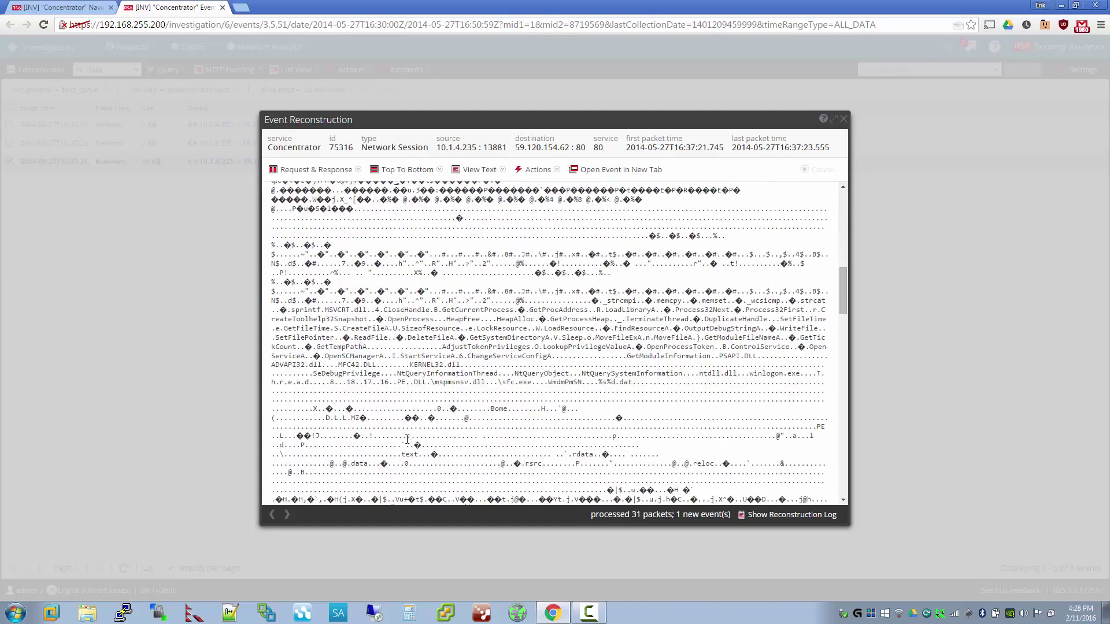
- Return to the 16:37:17 event and examine the /meeting/index.html request headers and the full encoded script in its response
{"action": "scroll", "coordinate": [407, 439], "scroll_direction": "down", "scroll_amount": 10}
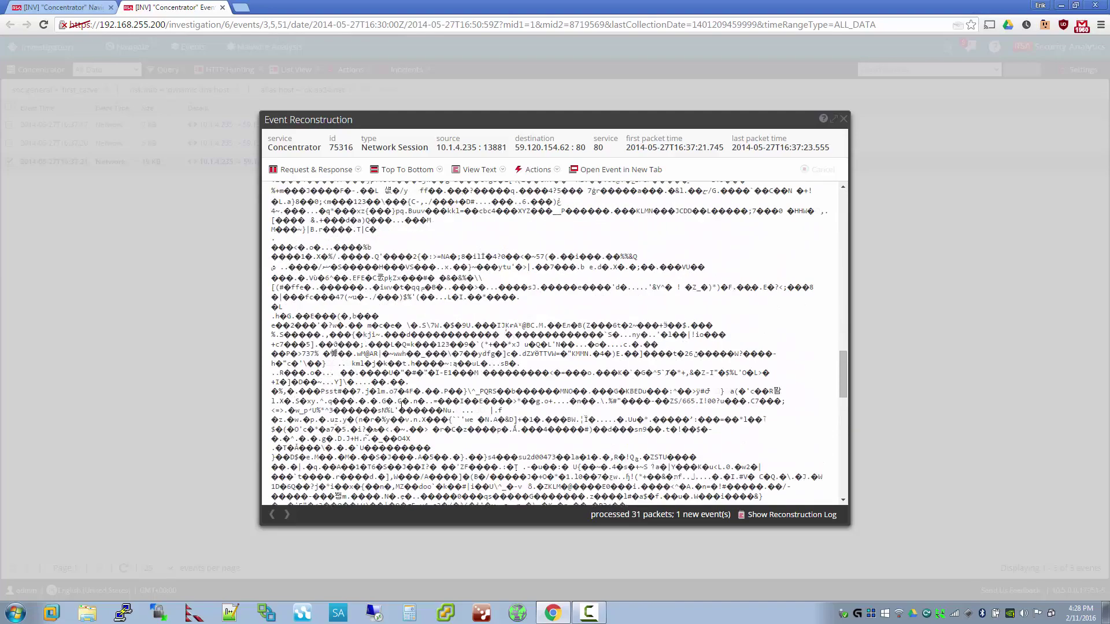
{"action": "left_click", "coordinate": [272, 514]}
{"action": "left_click", "coordinate": [271, 515]}
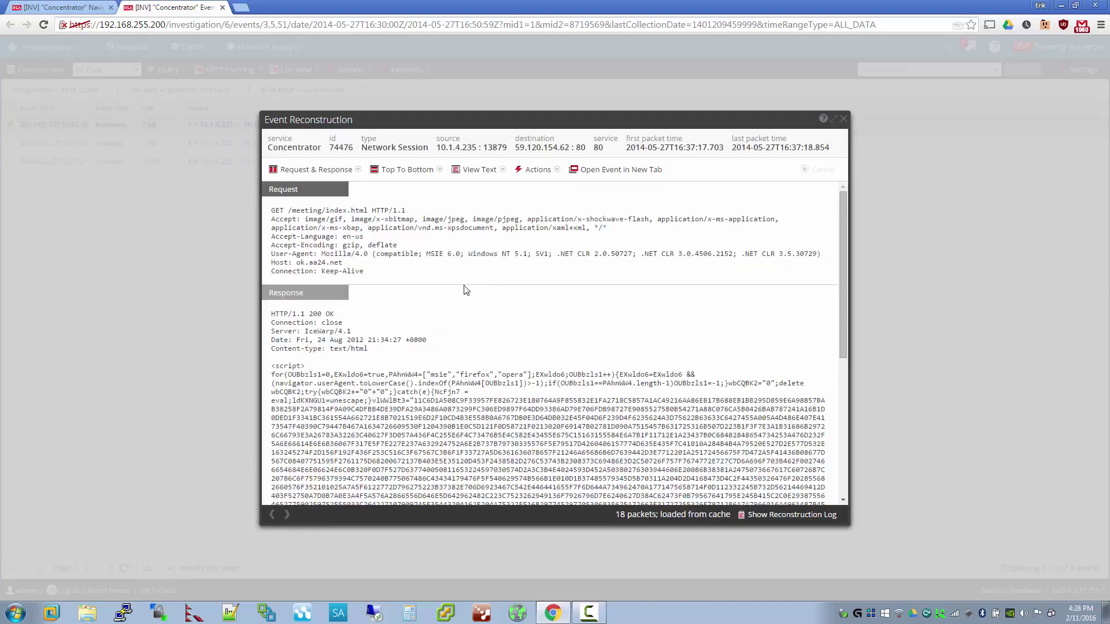
{"action": "left_click_drag", "start_coordinate": [454, 272], "coordinate": [376, 213]}
{"action": "left_click", "coordinate": [288, 213]}
{"action": "left_click", "coordinate": [406, 328]}
{"action": "scroll", "coordinate": [408, 365], "scroll_direction": "down", "scroll_amount": 2}
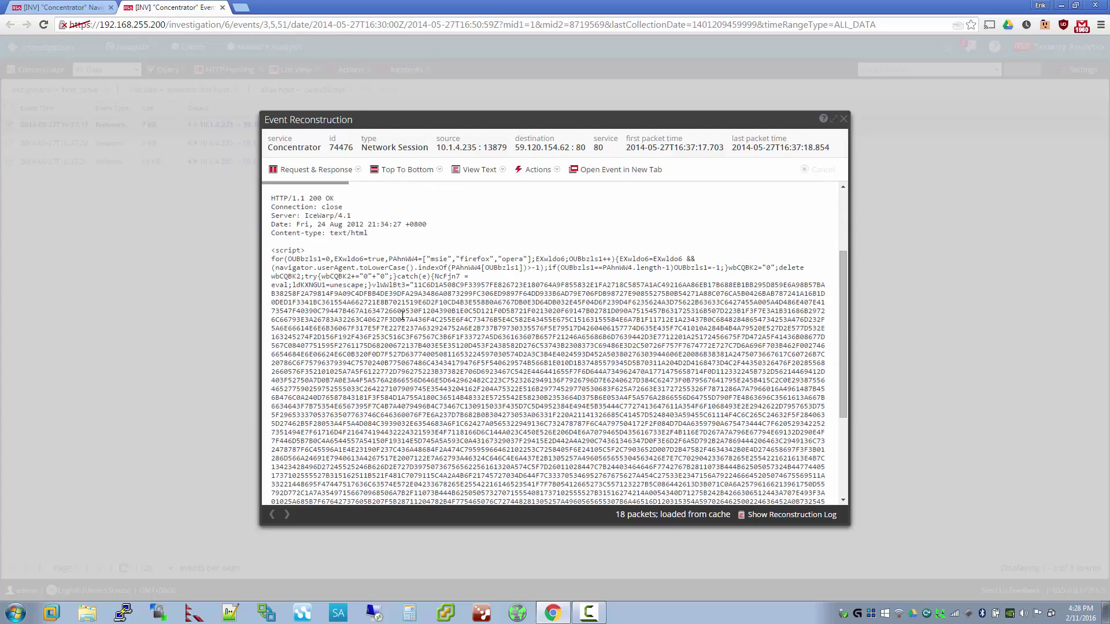
{"action": "scroll", "coordinate": [403, 315], "scroll_direction": "down", "scroll_amount": 3}
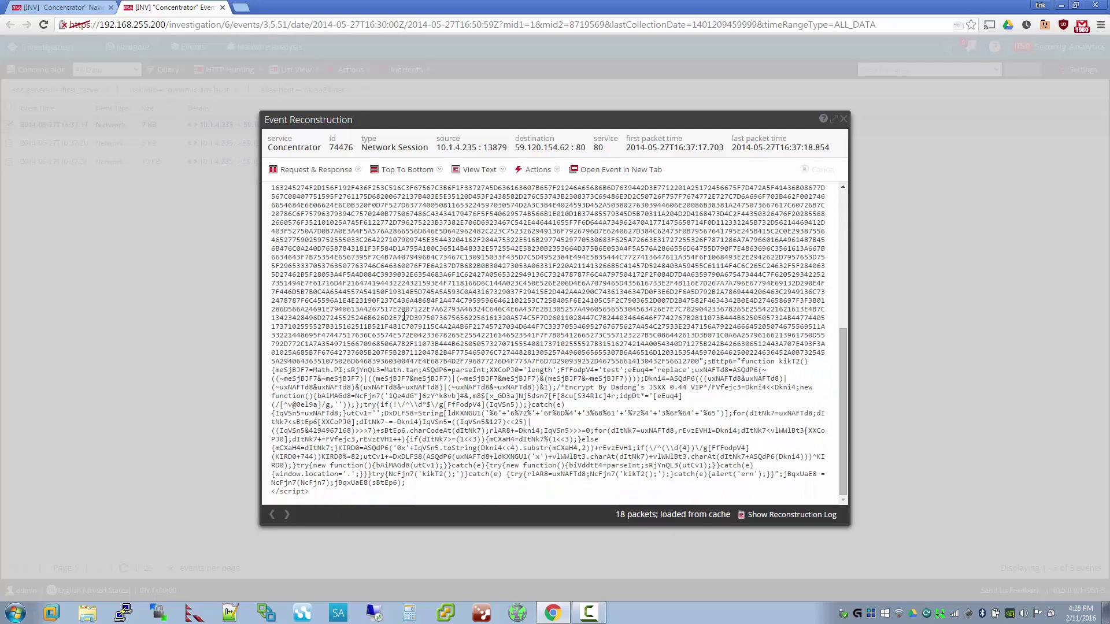
- Advance to the 16:37:20 event and review the applet.jar response body, the Java user agent and the cve2012xxxx class name
{"action": "left_click", "coordinate": [284, 508]}
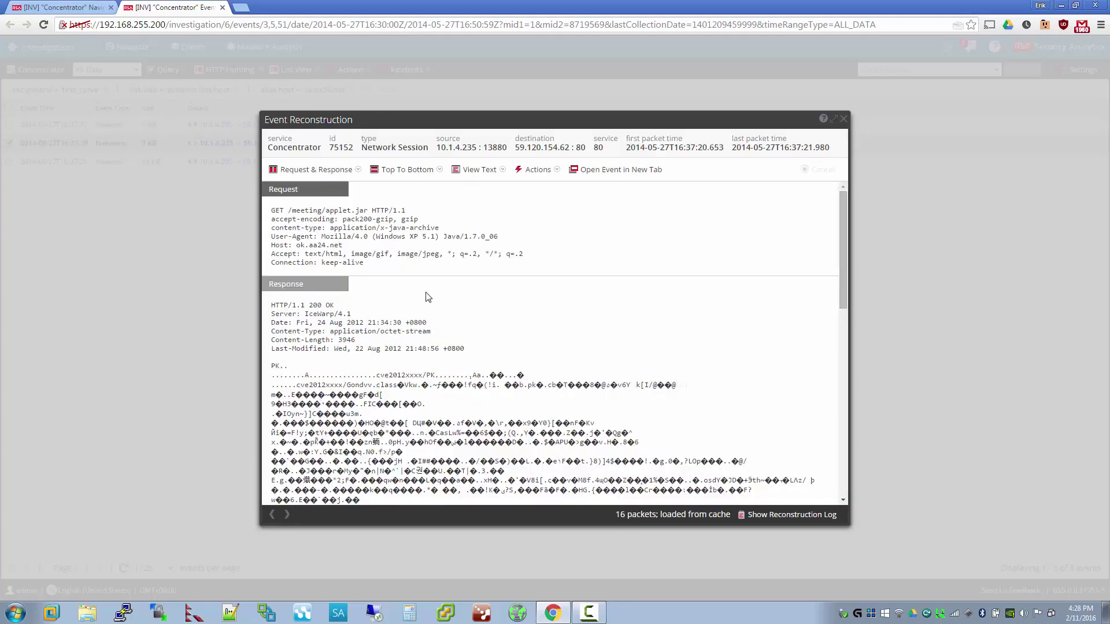
{"action": "left_click_drag", "start_coordinate": [428, 298], "coordinate": [435, 357]}
{"action": "left_click", "coordinate": [435, 357]}
{"action": "scroll", "coordinate": [434, 356], "scroll_direction": "down", "scroll_amount": 10}
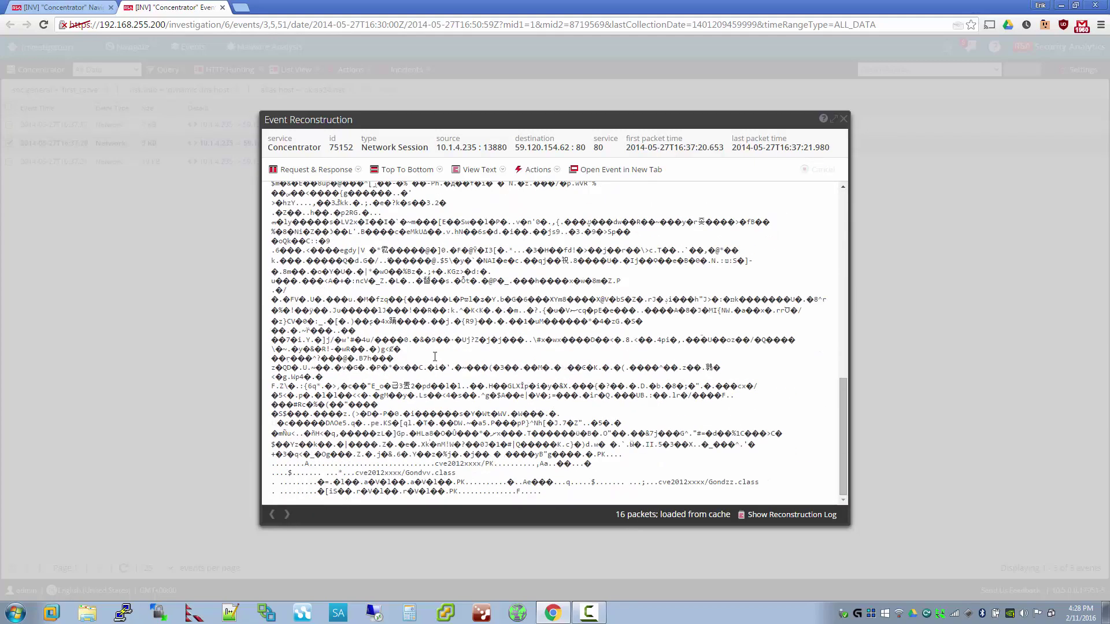
{"action": "scroll", "coordinate": [435, 359], "scroll_direction": "up", "scroll_amount": 15}
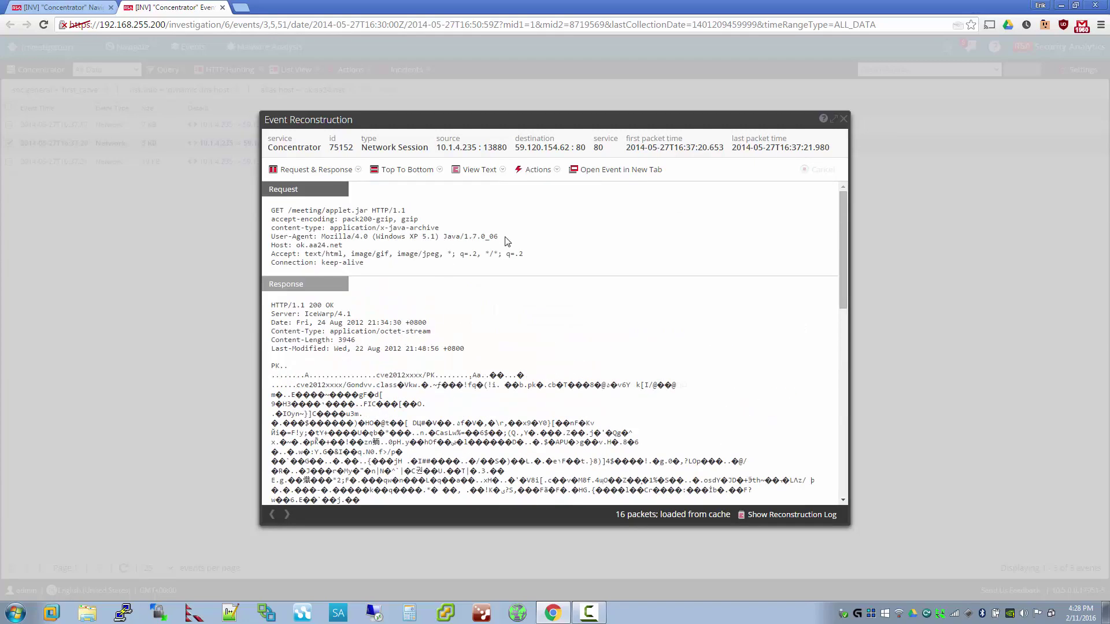
{"action": "left_click_drag", "start_coordinate": [499, 237], "coordinate": [325, 239]}
{"action": "left_click", "coordinate": [325, 243]}
{"action": "double_click", "coordinate": [361, 384]}
- Advance to the 16:37:21 event, check the MZ header and executable content of the hi.exe response, and close the reconstruction
{"action": "left_click", "coordinate": [286, 514]}
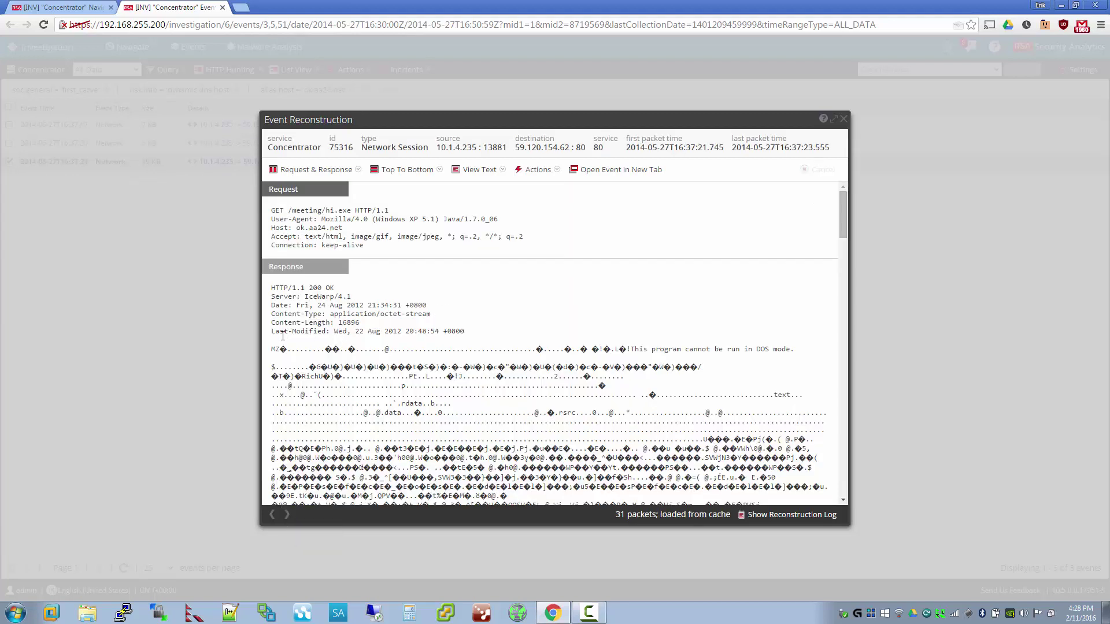
{"action": "left_click_drag", "start_coordinate": [274, 347], "coordinate": [323, 374]}
{"action": "left_click", "coordinate": [324, 375]}
{"action": "scroll", "coordinate": [324, 375], "scroll_direction": "down", "scroll_amount": 5}
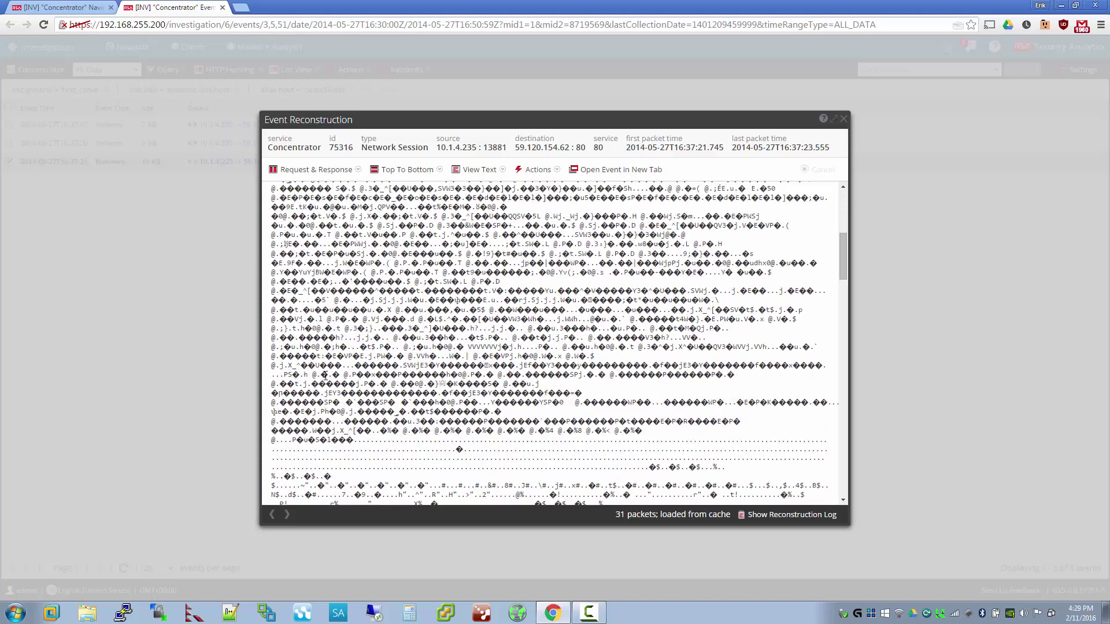
{"action": "left_click", "coordinate": [844, 118]}
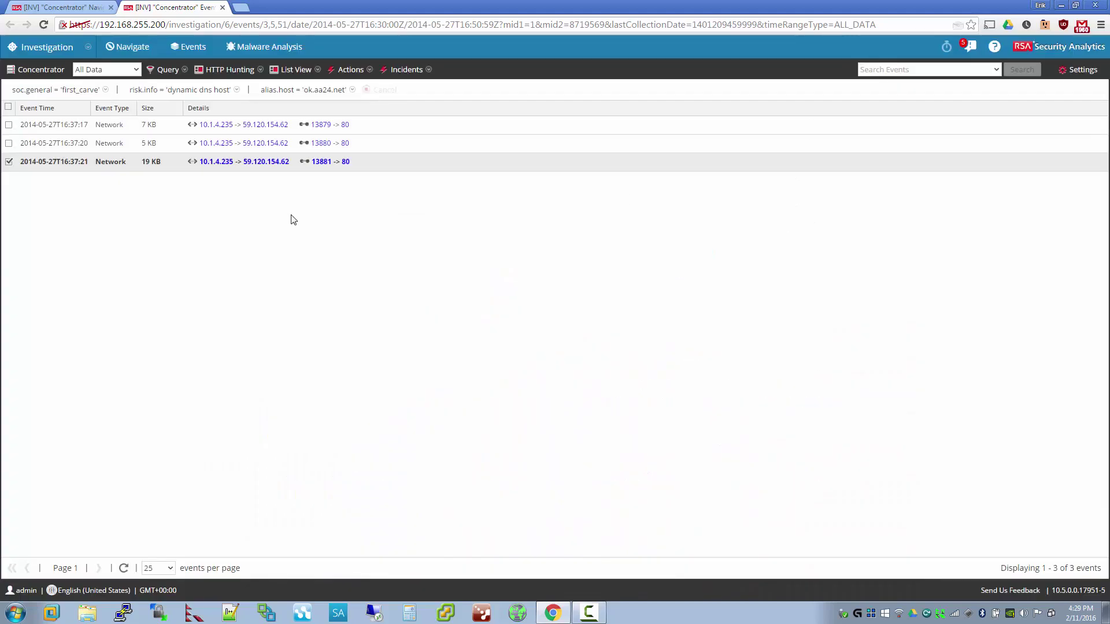
- Refocus the event list on sessions with source IP 10.1.4.235
{"action": "right_click", "coordinate": [224, 167]}
{"action": "mouse_move", "coordinate": [293, 189]}
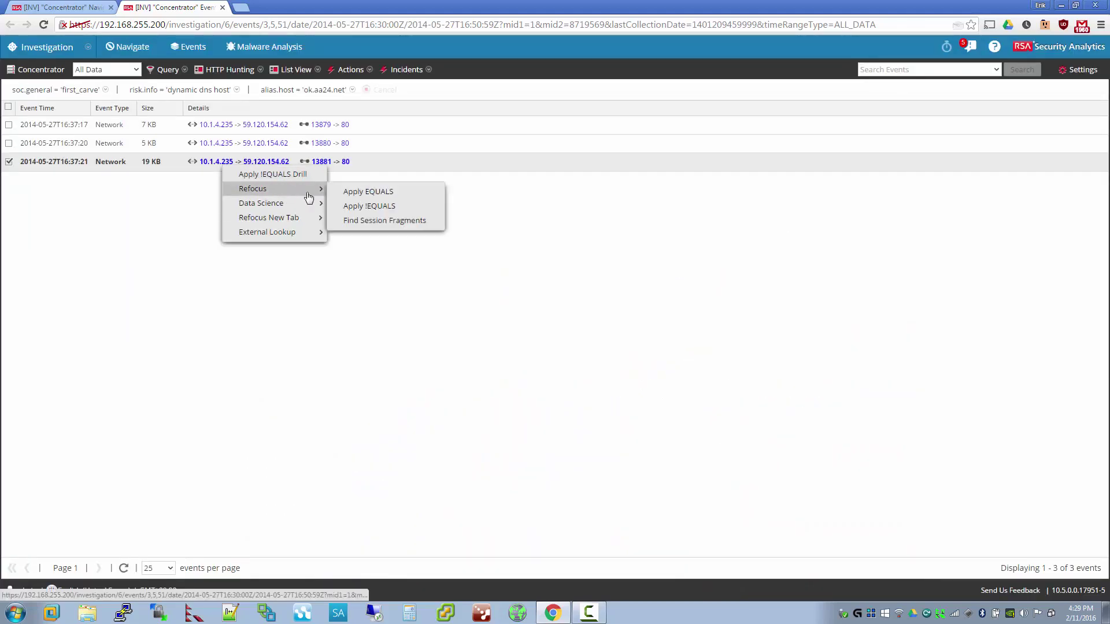
{"action": "left_click", "coordinate": [394, 197]}
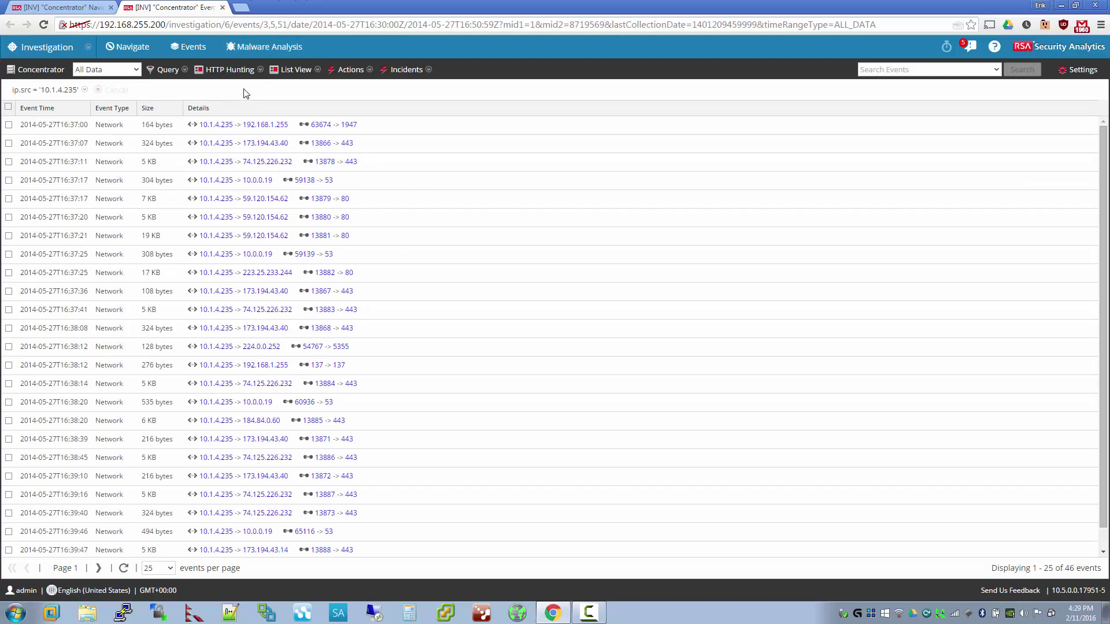
- From the dynamic DNS metadata view, refocus the investigation on source IP 10.1.4.235 in a new tab and close the events tab
{"action": "left_click", "coordinate": [64, 7]}
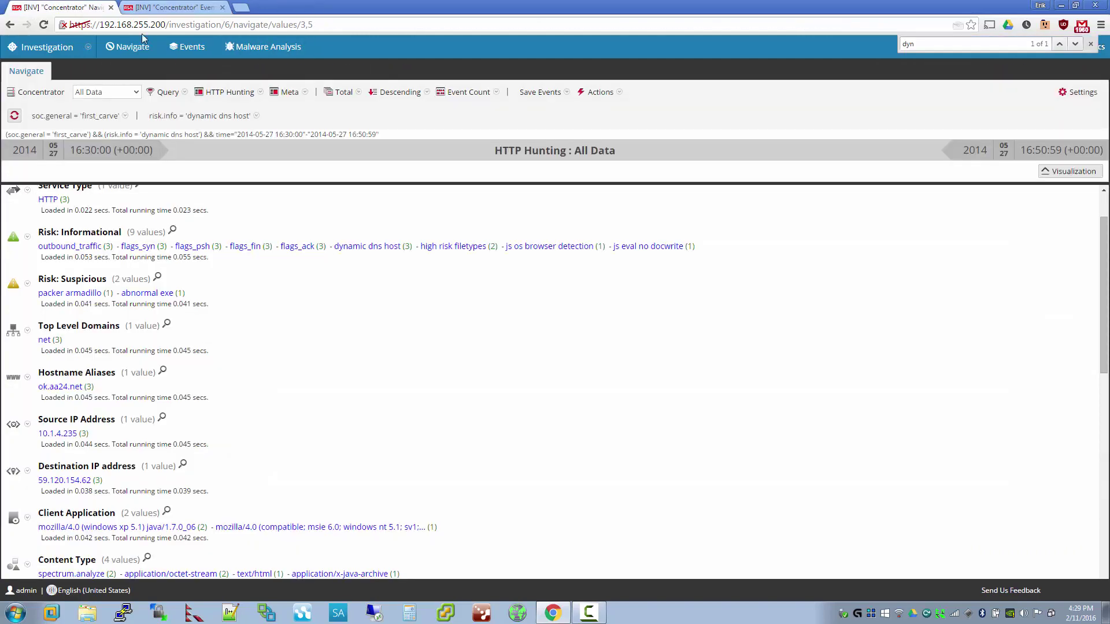
{"action": "right_click", "coordinate": [64, 435]}
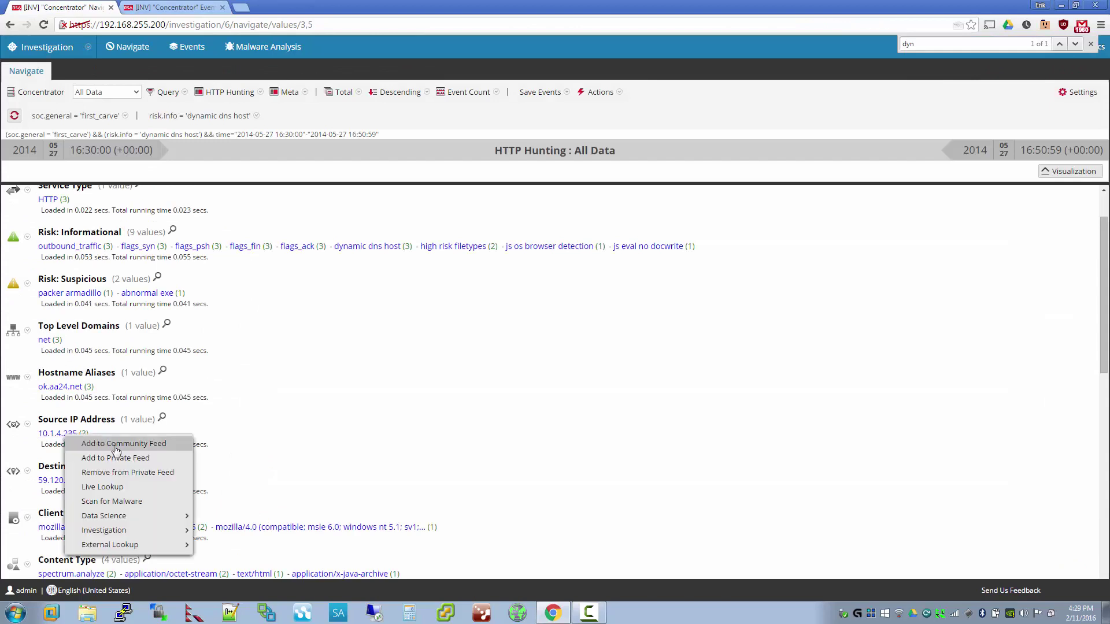
{"action": "mouse_move", "coordinate": [156, 533]}
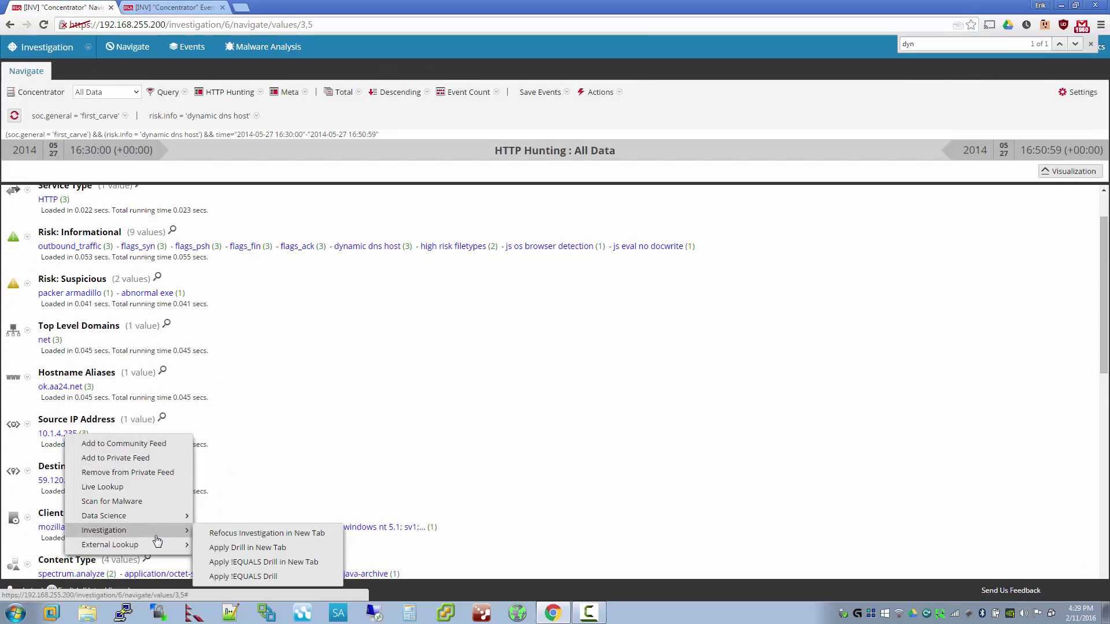
{"action": "left_click", "coordinate": [249, 533]}
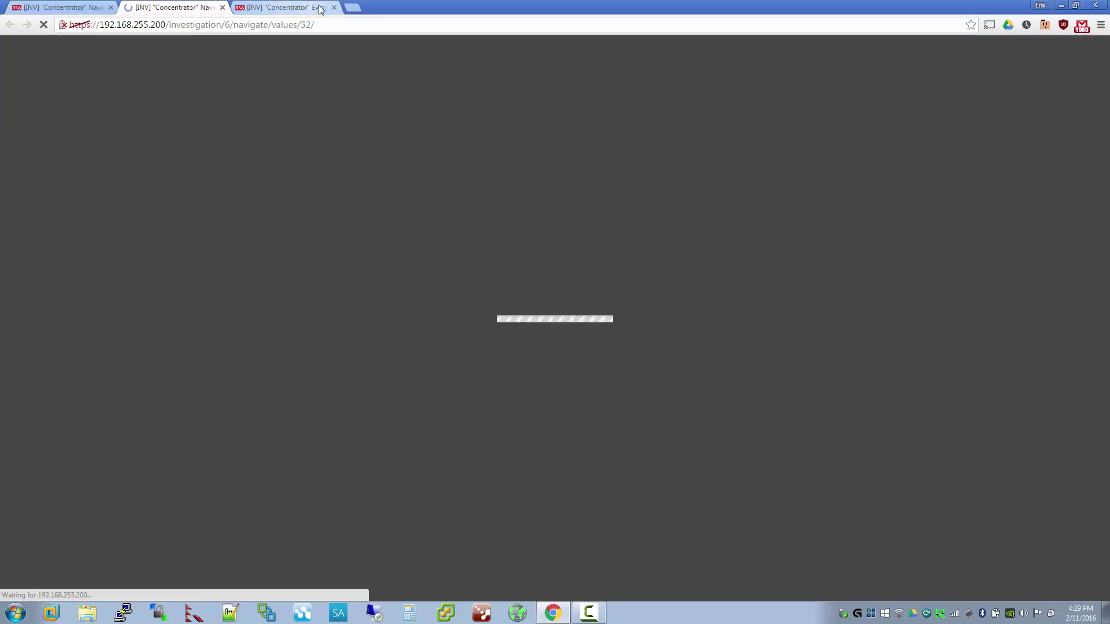
{"action": "left_click", "coordinate": [335, 8]}
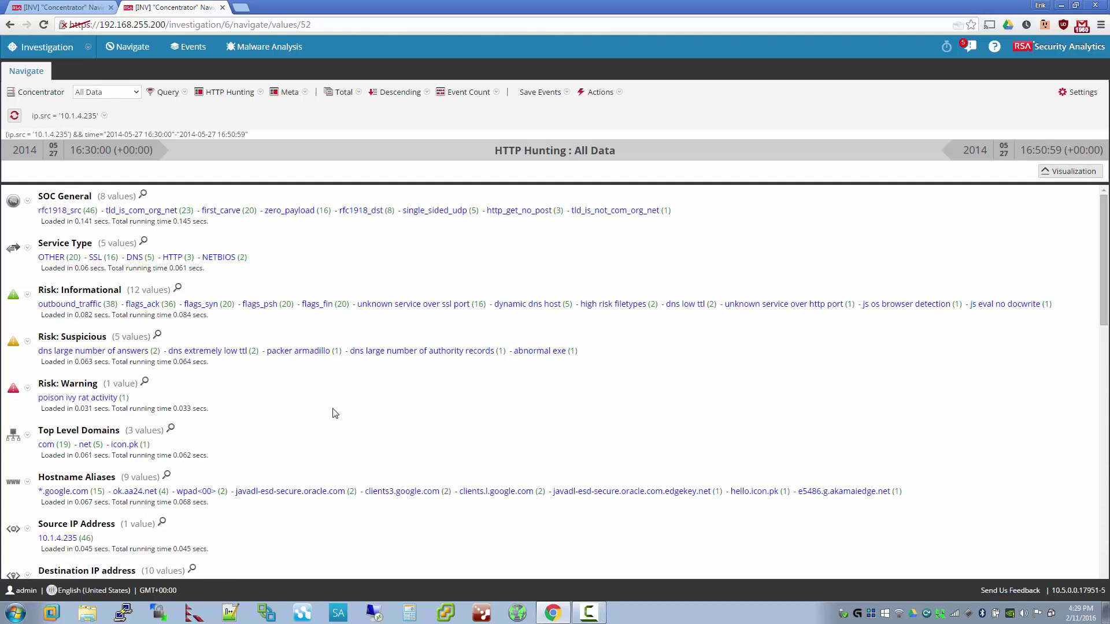
- Review the risk and hostname metadata for 10.1.4.235 and open the poison ivy rat activity session in a new tab
{"action": "scroll", "coordinate": [336, 412], "scroll_direction": "down", "scroll_amount": 1}
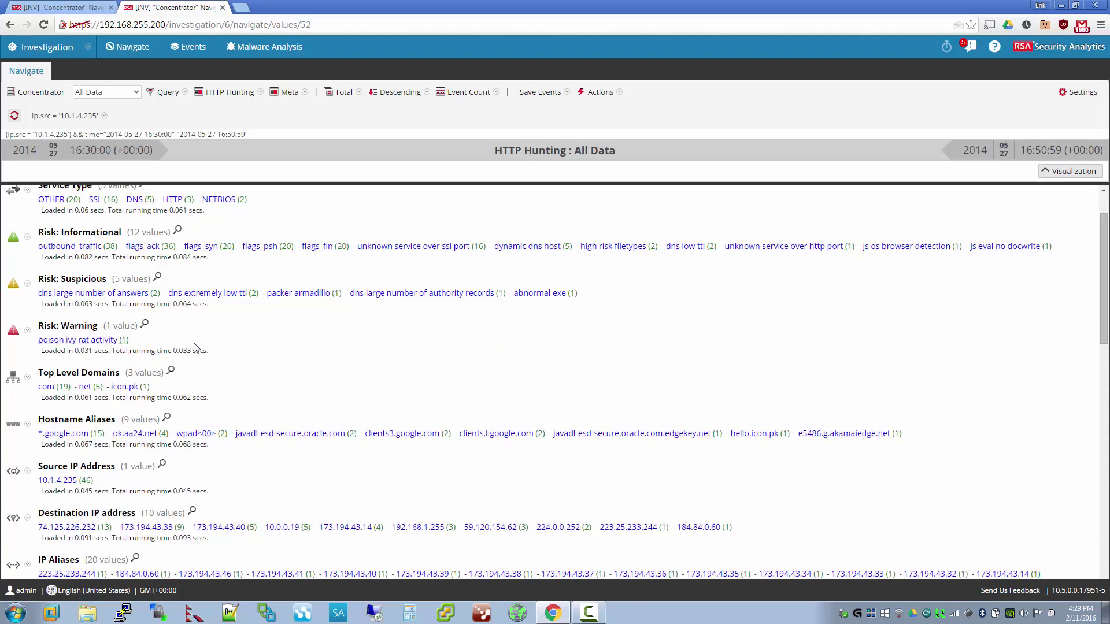
{"action": "scroll", "coordinate": [200, 312], "scroll_direction": "up", "scroll_amount": 1}
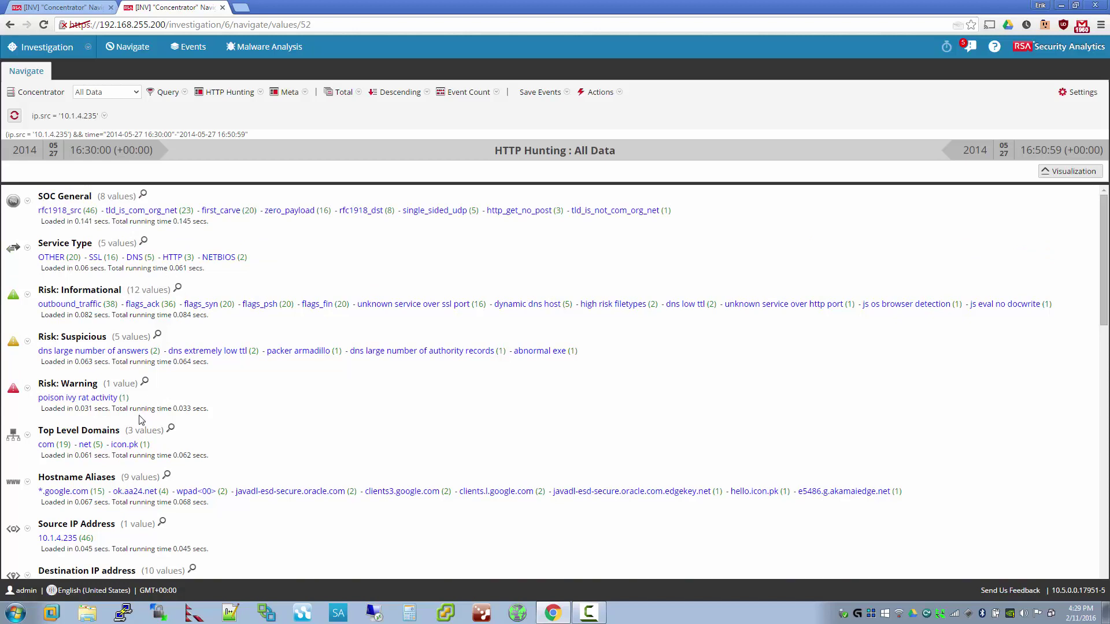
{"action": "scroll", "coordinate": [253, 449], "scroll_direction": "down", "scroll_amount": 1}
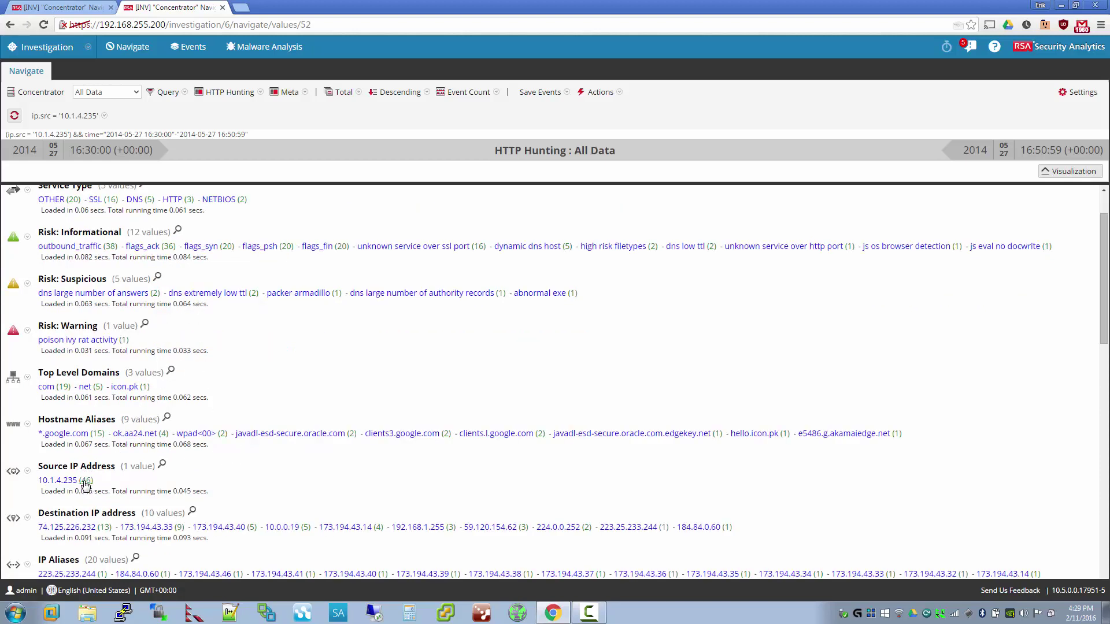
{"action": "right_click", "coordinate": [127, 342]}
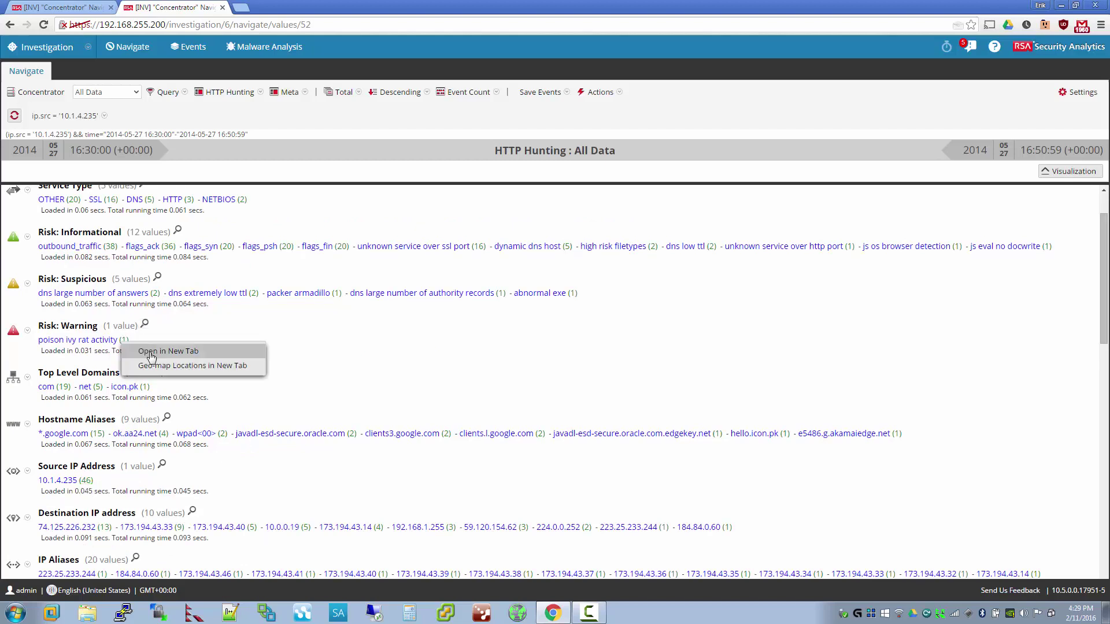
{"action": "left_click", "coordinate": [164, 355]}
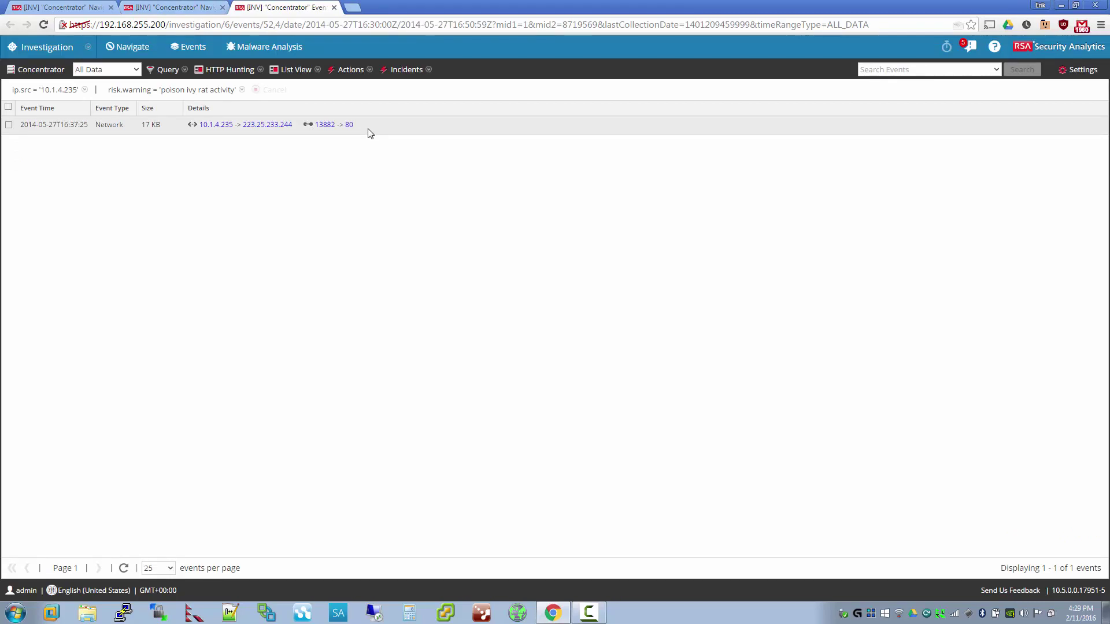
- Open the Poison Ivy event's reconstruction and examine its opening packets through the Packet 4 request
{"action": "left_click", "coordinate": [370, 133]}
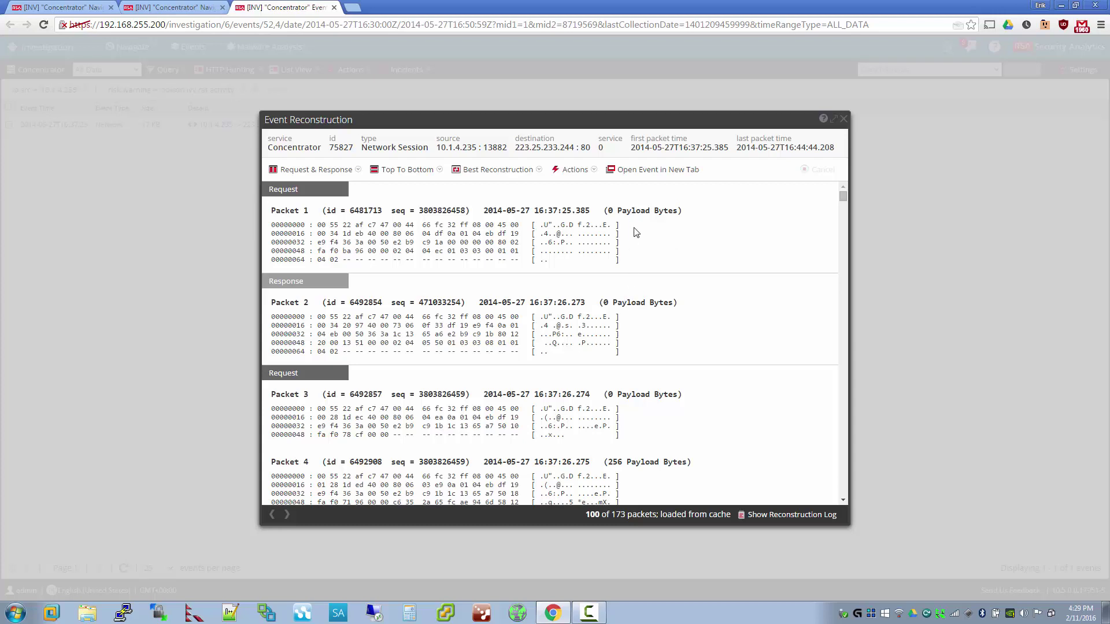
{"action": "scroll", "coordinate": [662, 434], "scroll_direction": "down", "scroll_amount": 3}
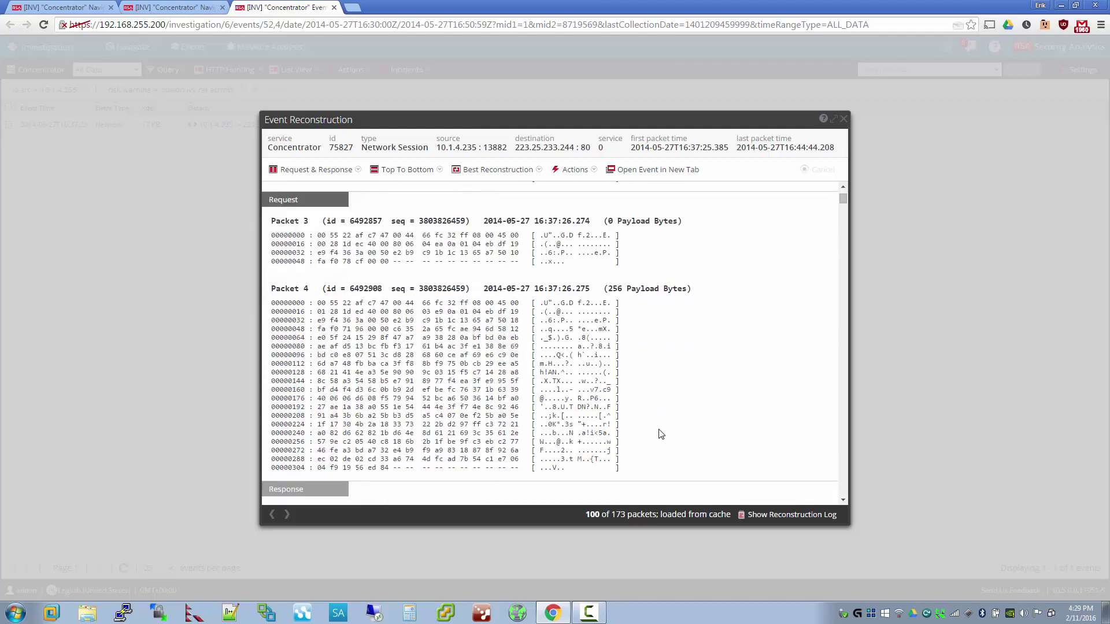
{"action": "scroll", "coordinate": [677, 266], "scroll_direction": "down", "scroll_amount": 2}
{"action": "scroll", "coordinate": [670, 257], "scroll_direction": "up", "scroll_amount": 1}
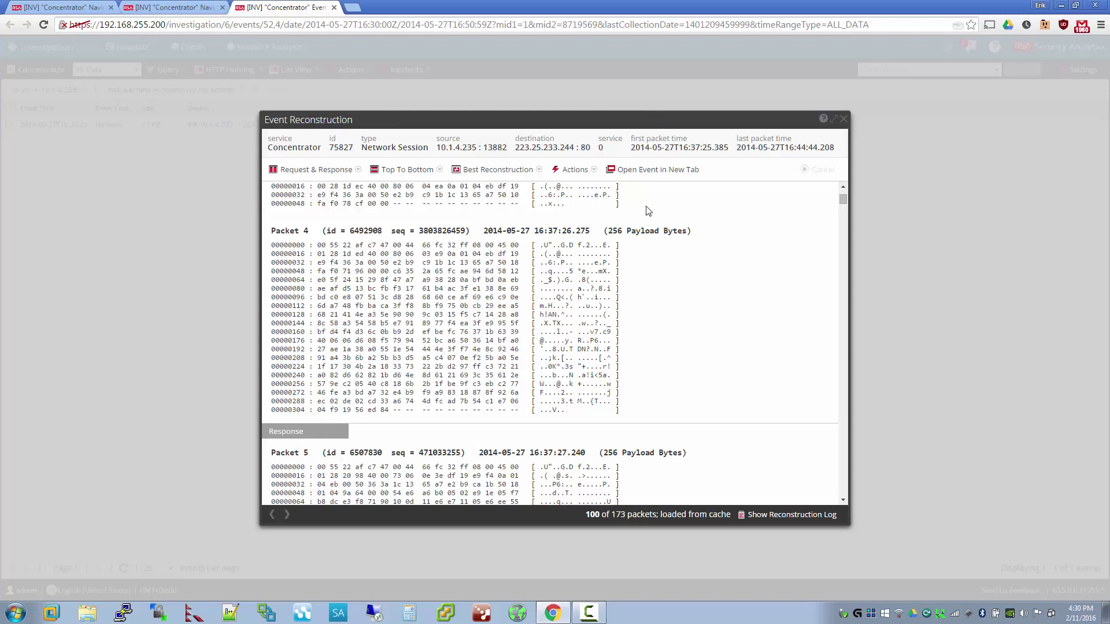
{"action": "left_click_drag", "start_coordinate": [649, 212], "coordinate": [658, 254]}
{"action": "left_click", "coordinate": [658, 257]}
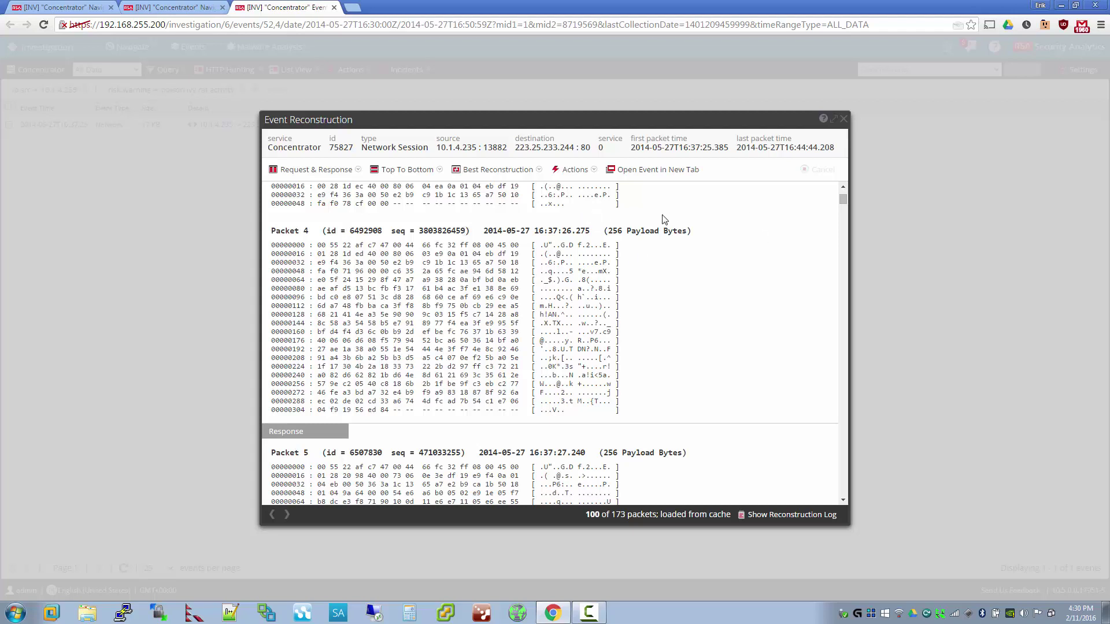
- Compare the payload byte sizes of the Packet 4 request and the Packet 5 response
{"action": "left_click_drag", "start_coordinate": [692, 231], "coordinate": [610, 227]}
{"action": "left_click", "coordinate": [616, 370]}
{"action": "scroll", "coordinate": [606, 419], "scroll_direction": "down", "scroll_amount": 1}
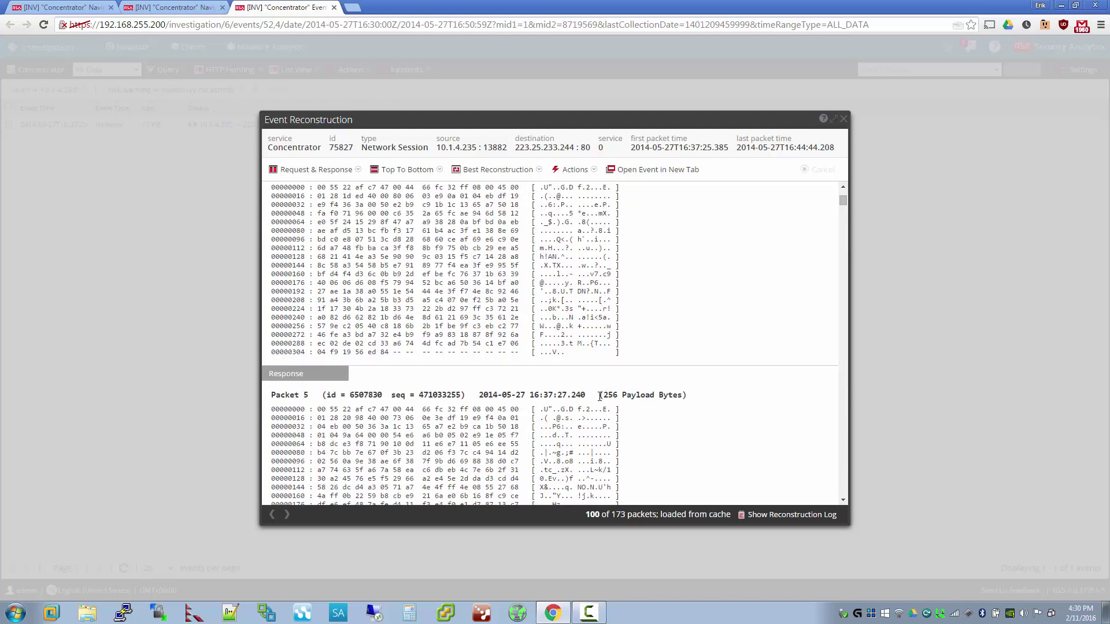
{"action": "left_click_drag", "start_coordinate": [600, 397], "coordinate": [687, 396]}
{"action": "left_click", "coordinate": [691, 398]}
- Look through the hex payloads from Packet 6 to Packet 13 and check the session's destination IP address
{"action": "scroll", "coordinate": [692, 399], "scroll_direction": "down", "scroll_amount": 5}
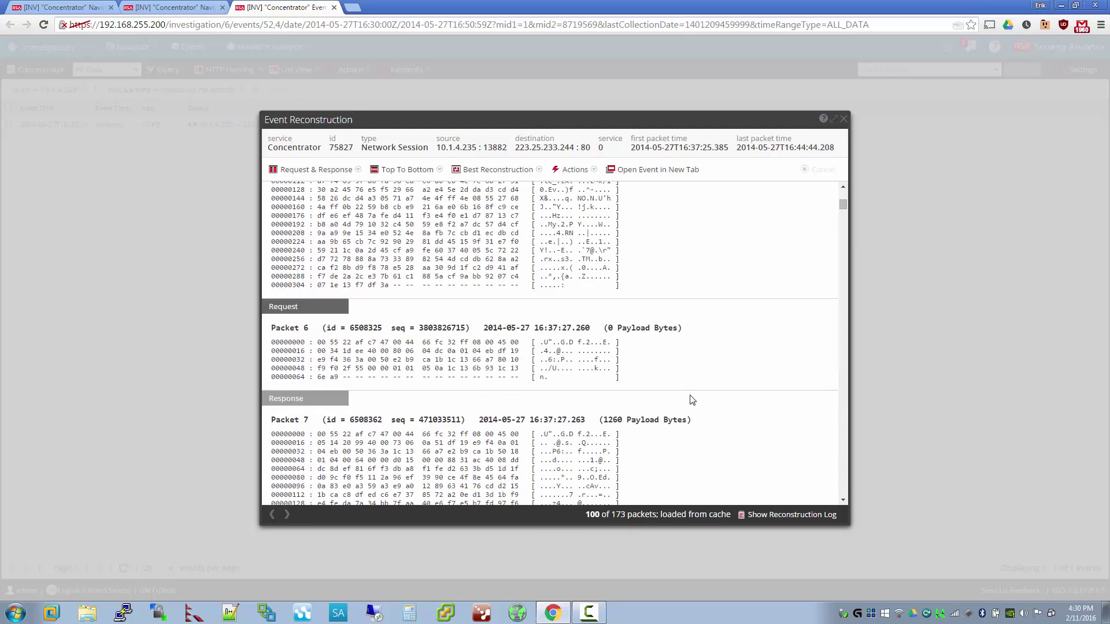
{"action": "scroll", "coordinate": [692, 400], "scroll_direction": "down", "scroll_amount": 15}
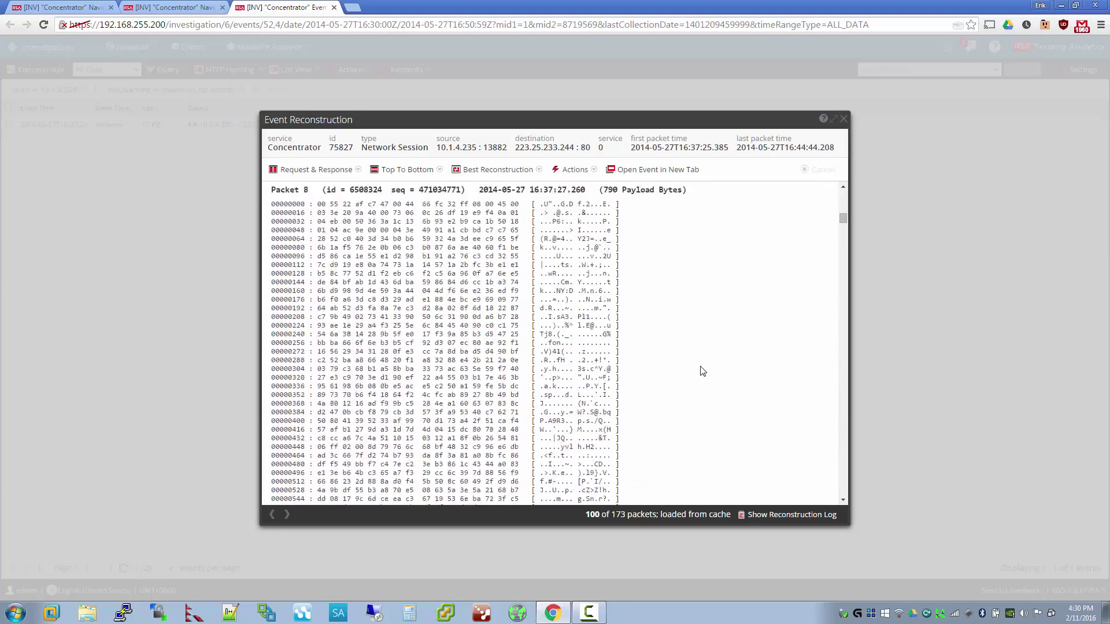
{"action": "scroll", "coordinate": [703, 371], "scroll_direction": "down", "scroll_amount": 12}
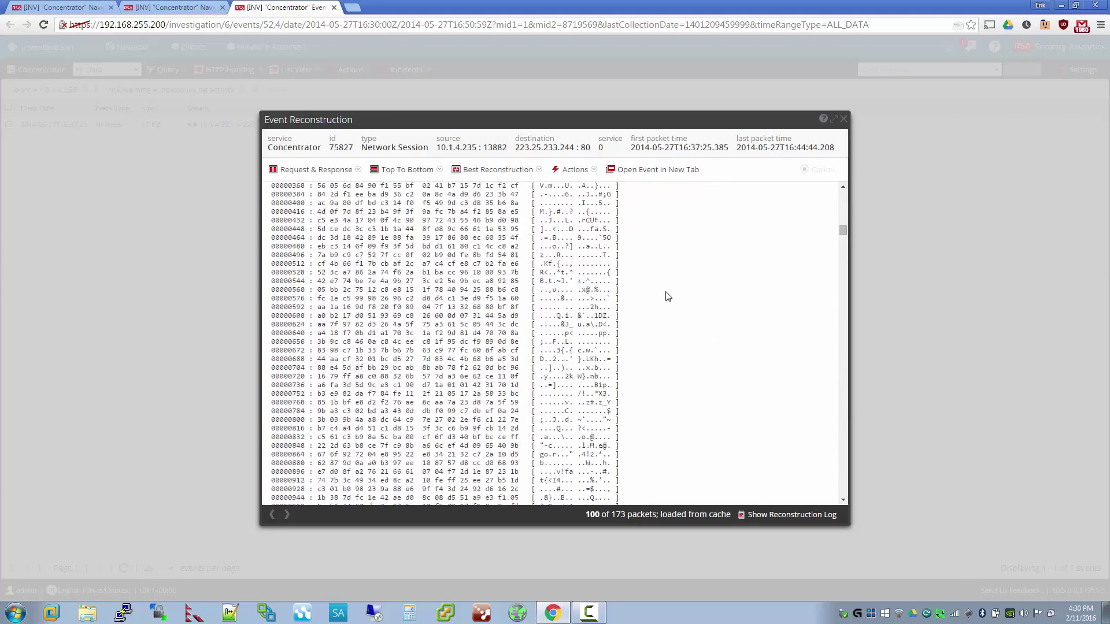
{"action": "scroll", "coordinate": [668, 296], "scroll_direction": "down", "scroll_amount": 8}
{"action": "scroll", "coordinate": [679, 287], "scroll_direction": "down", "scroll_amount": 12}
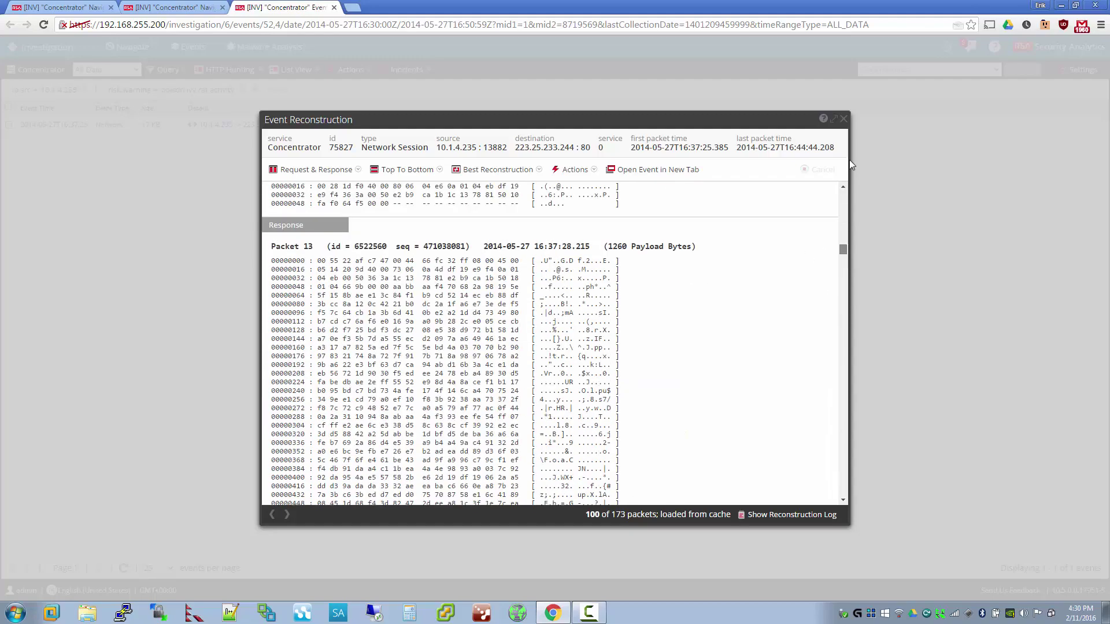
{"action": "left_click_drag", "start_coordinate": [843, 248], "coordinate": [848, 178]}
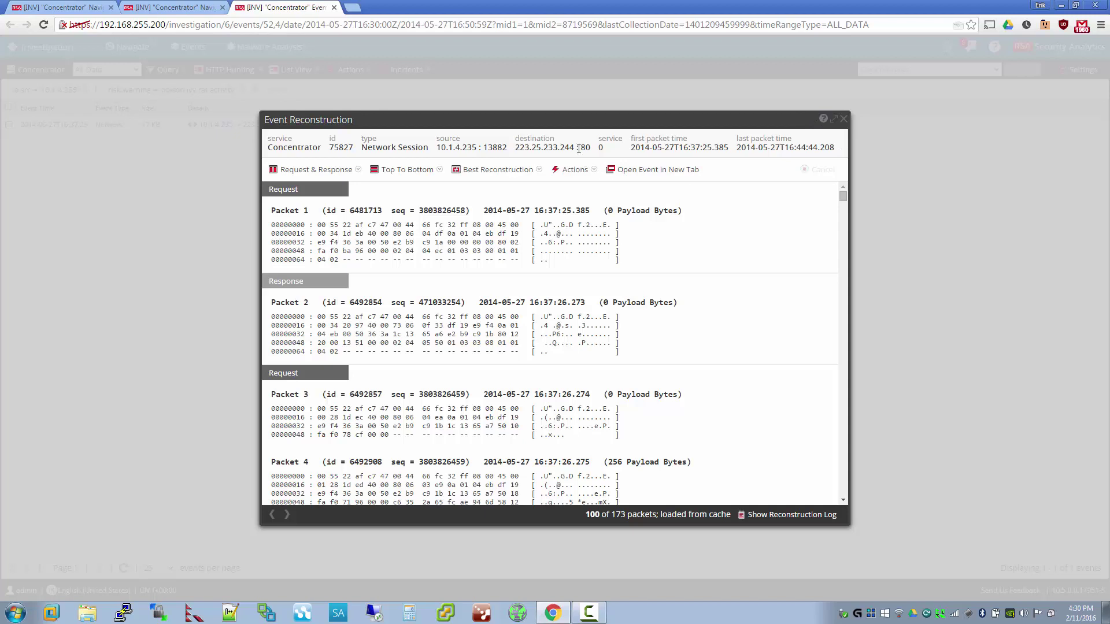
{"action": "left_click_drag", "start_coordinate": [578, 149], "coordinate": [515, 148]}
- Close the Poison Ivy event and its tab, and remove the ip.src = '10.1.4.235' filter from the investigation
{"action": "left_click", "coordinate": [844, 119]}
{"action": "left_click", "coordinate": [334, 8]}
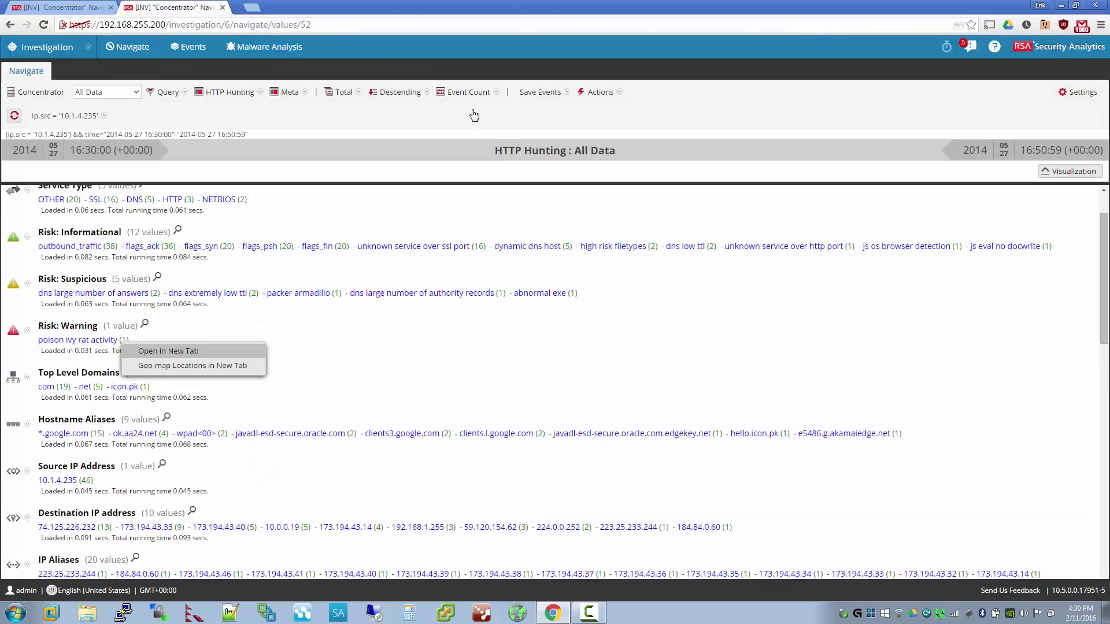
{"action": "left_click", "coordinate": [107, 120]}
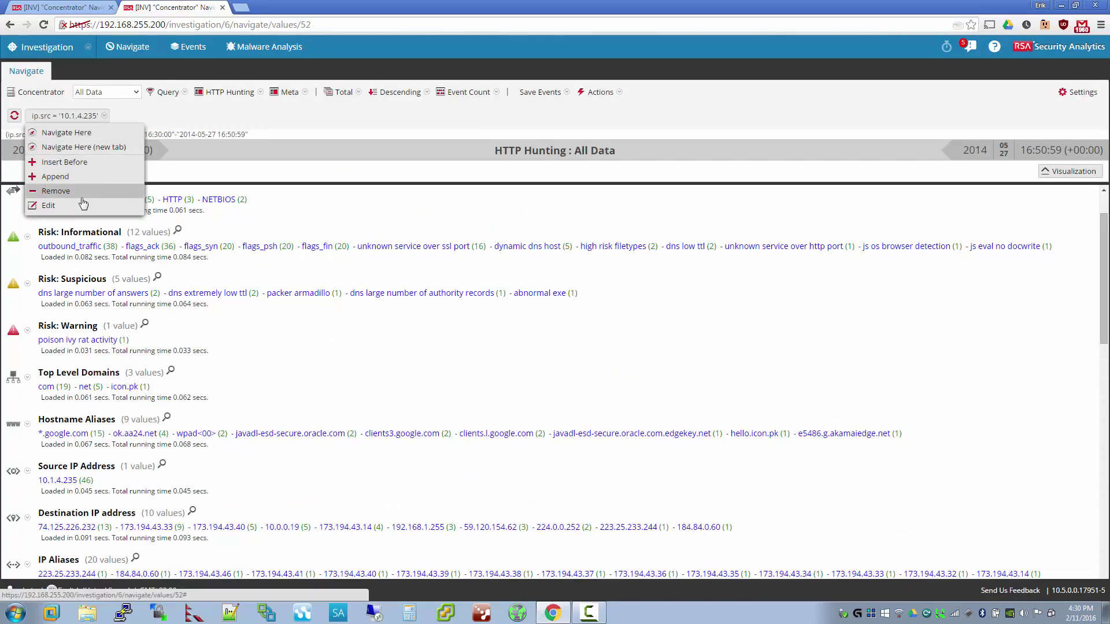
{"action": "left_click", "coordinate": [115, 189]}
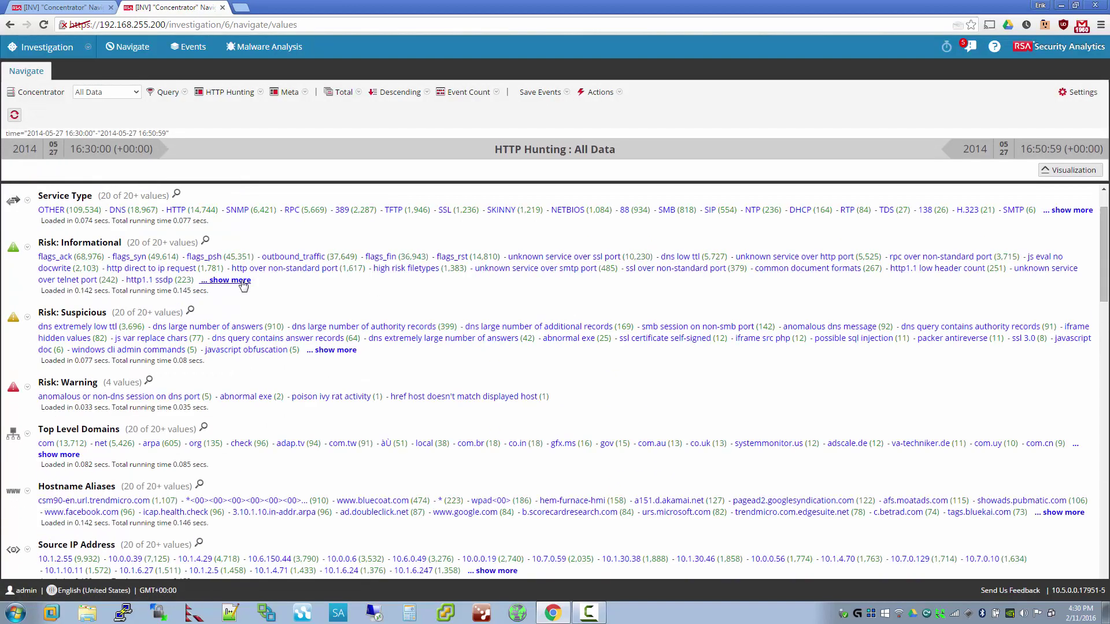
- Expand the full Risk: Informational and Risk: Suspicious value lists and open the 'rar file encrypted' event in a new tab
{"action": "left_click", "coordinate": [580, 304]}
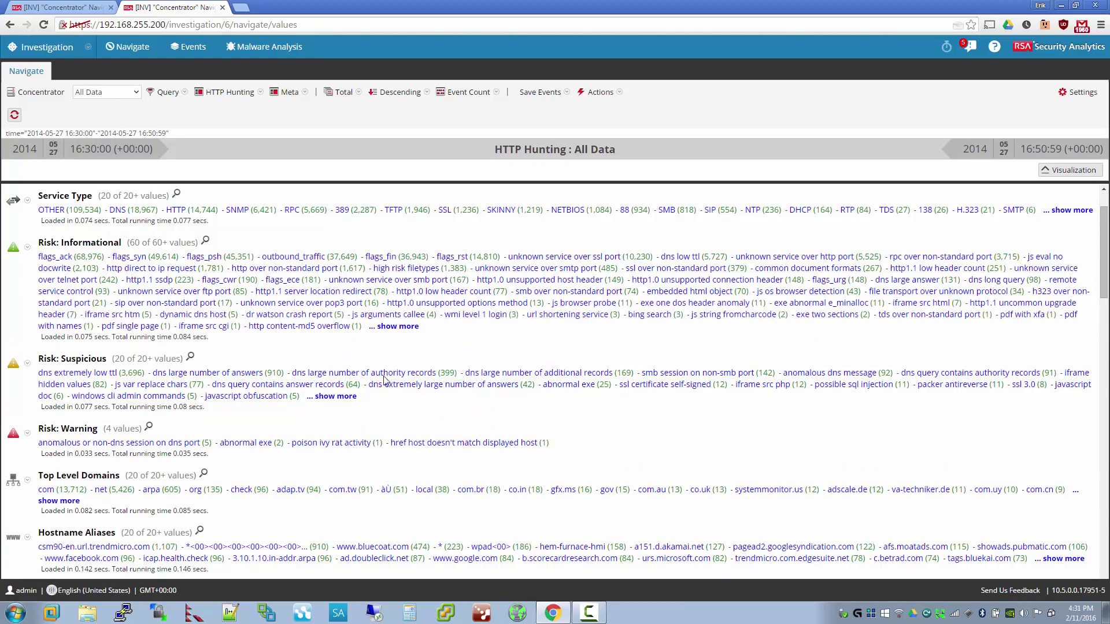
{"action": "left_click", "coordinate": [405, 327]}
{"action": "left_click", "coordinate": [346, 396]}
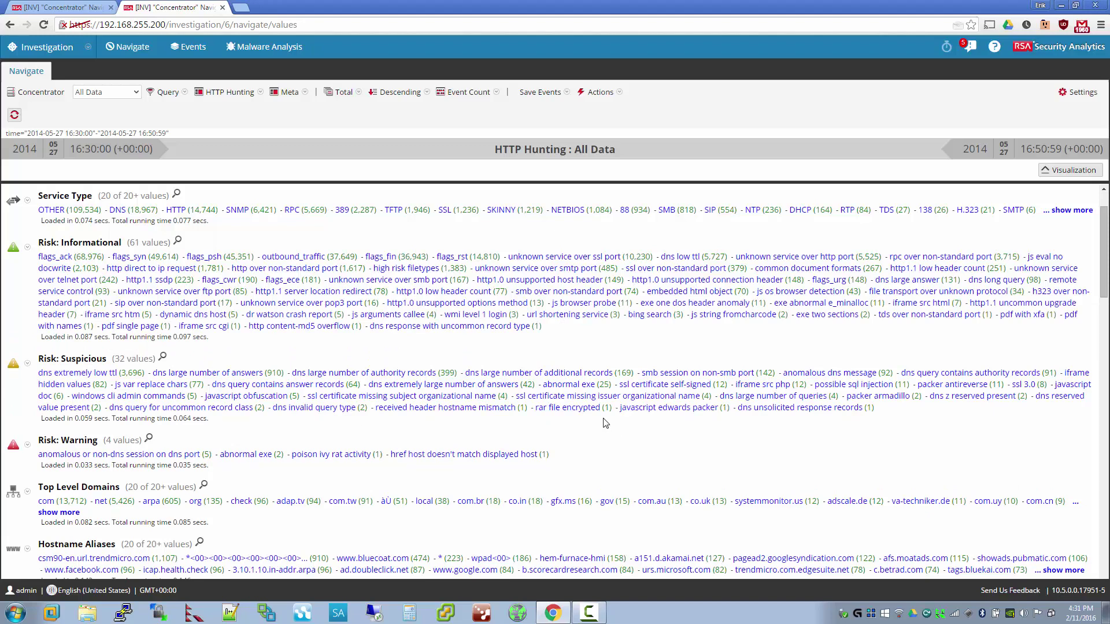
{"action": "right_click", "coordinate": [607, 413]}
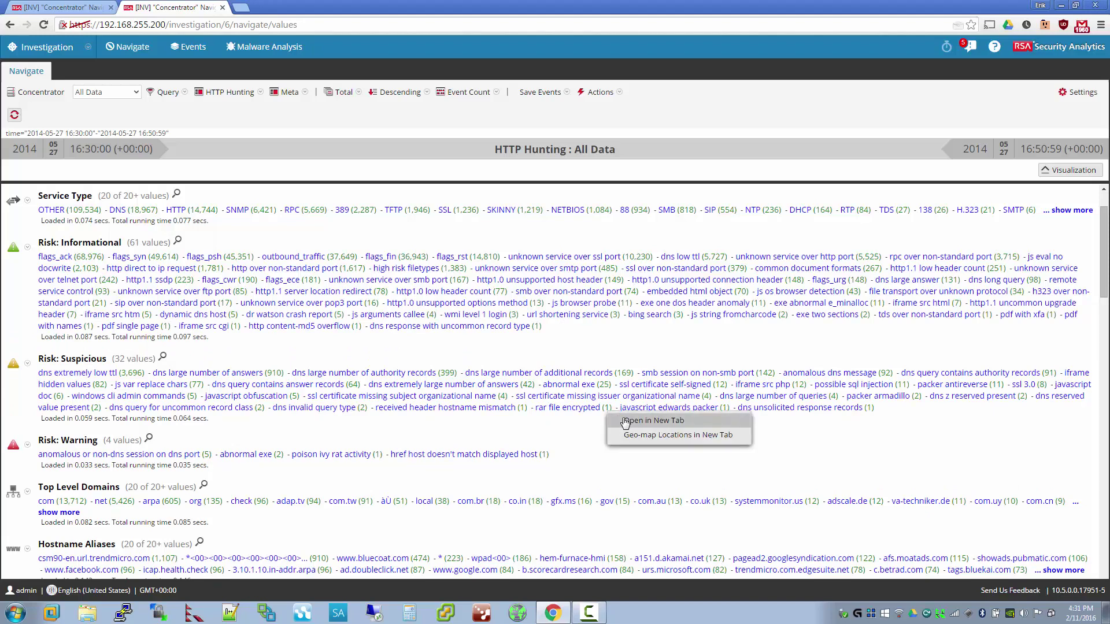
{"action": "left_click", "coordinate": [648, 421]}
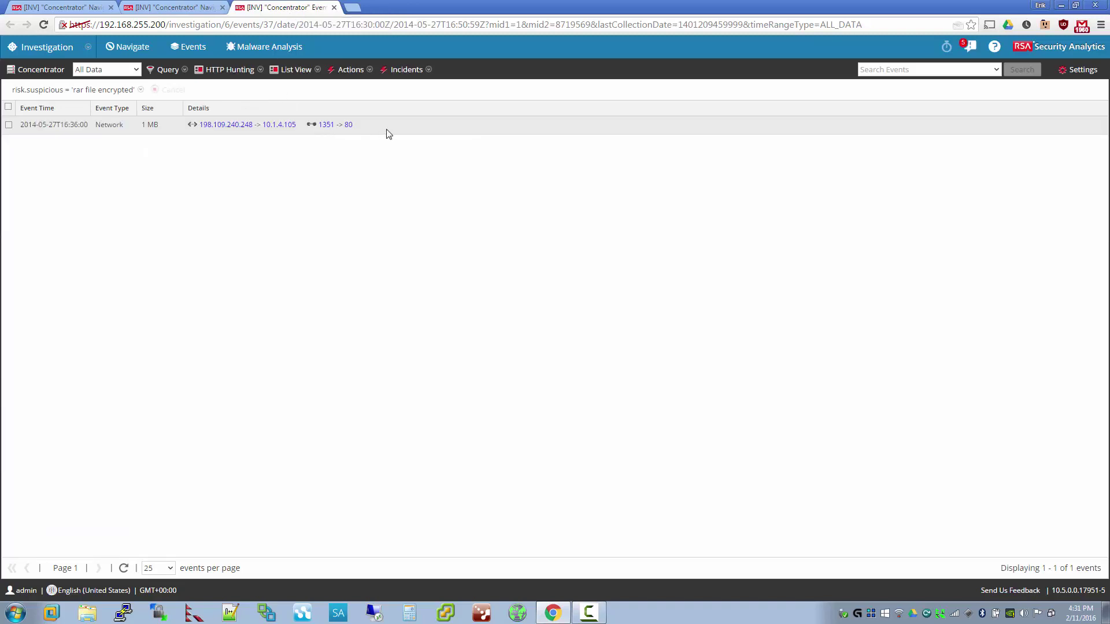
- Open the encrypted RAR event's reconstruction as text and look through its request and response
{"action": "left_click", "coordinate": [388, 133]}
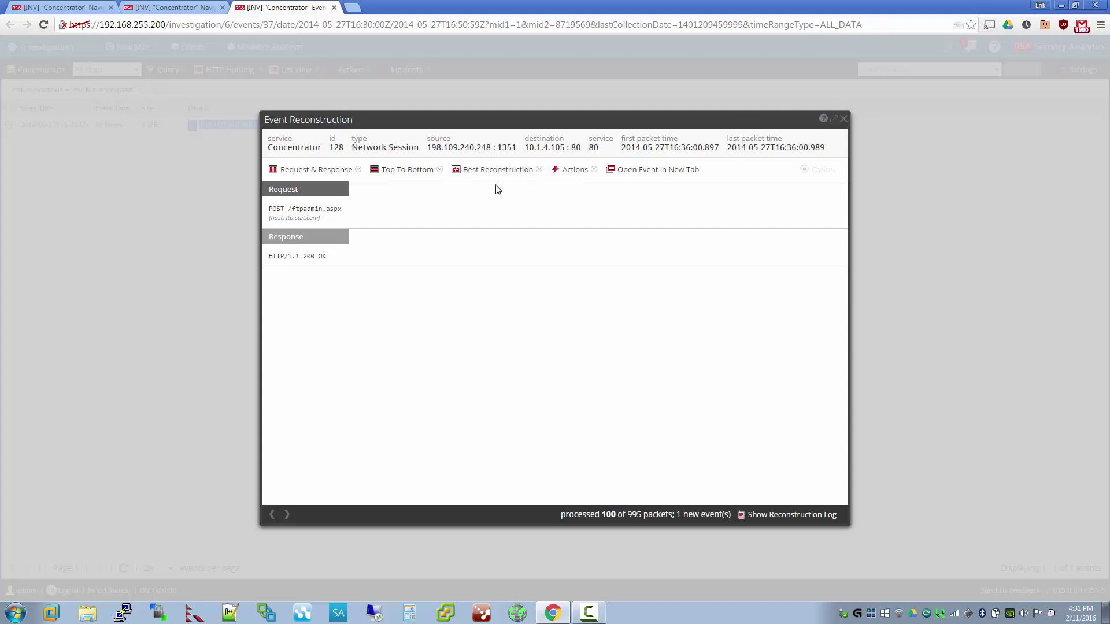
{"action": "left_click", "coordinate": [510, 171]}
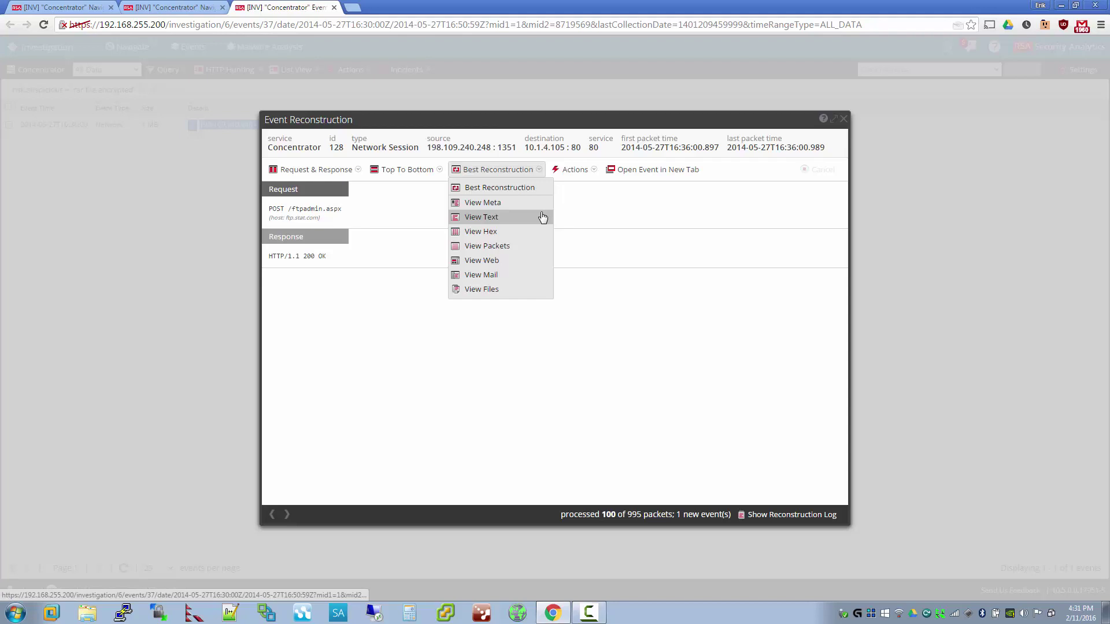
{"action": "left_click", "coordinate": [542, 216]}
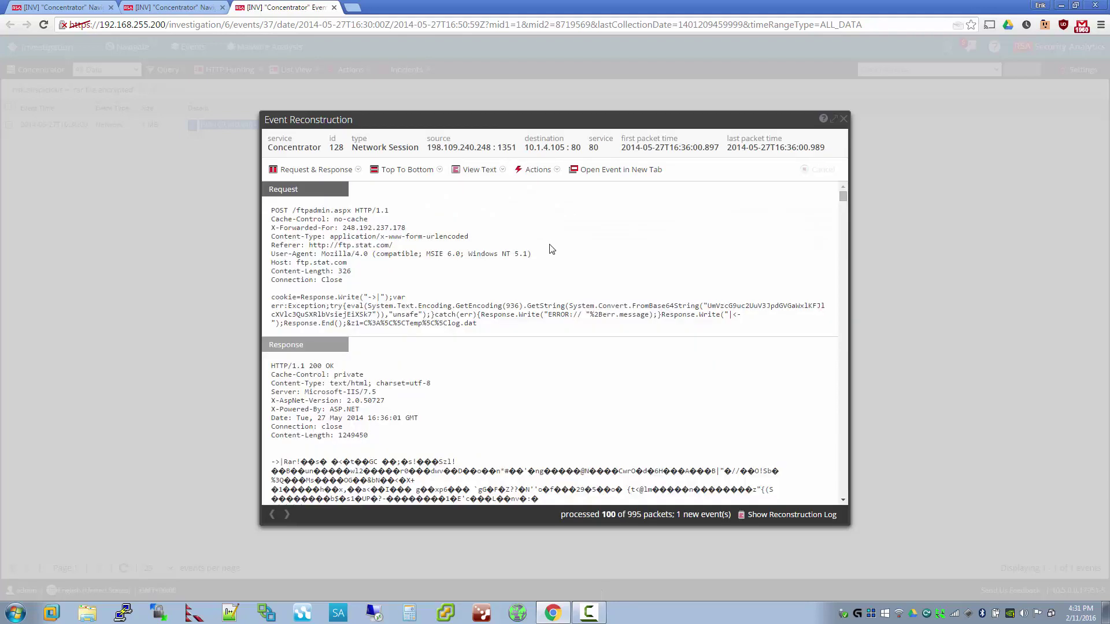
{"action": "scroll", "coordinate": [549, 240], "scroll_direction": "down", "scroll_amount": 2}
{"action": "scroll", "coordinate": [551, 245], "scroll_direction": "down", "scroll_amount": 3}
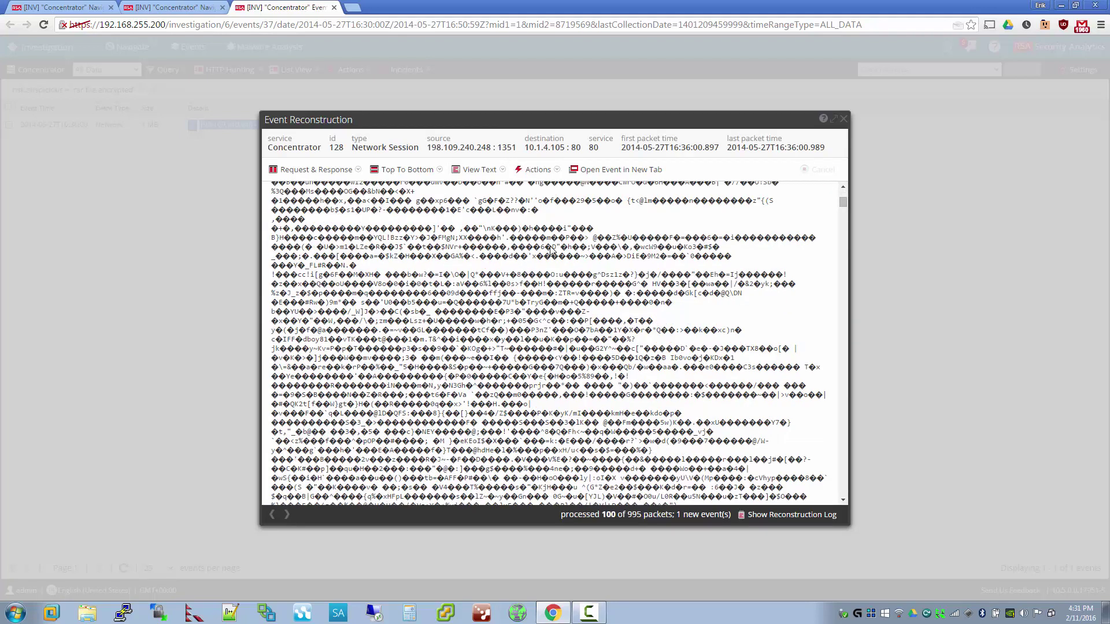
{"action": "scroll", "coordinate": [552, 249], "scroll_direction": "up", "scroll_amount": 3}
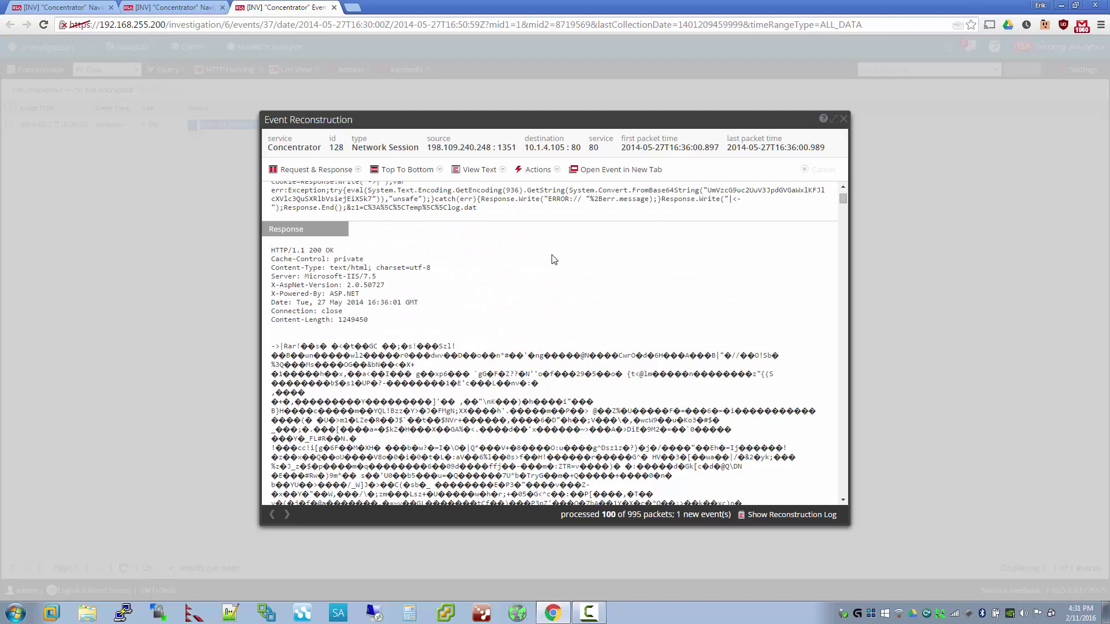
{"action": "scroll", "coordinate": [554, 260], "scroll_direction": "up", "scroll_amount": 1}
{"action": "scroll", "coordinate": [554, 260], "scroll_direction": "up", "scroll_amount": 1}
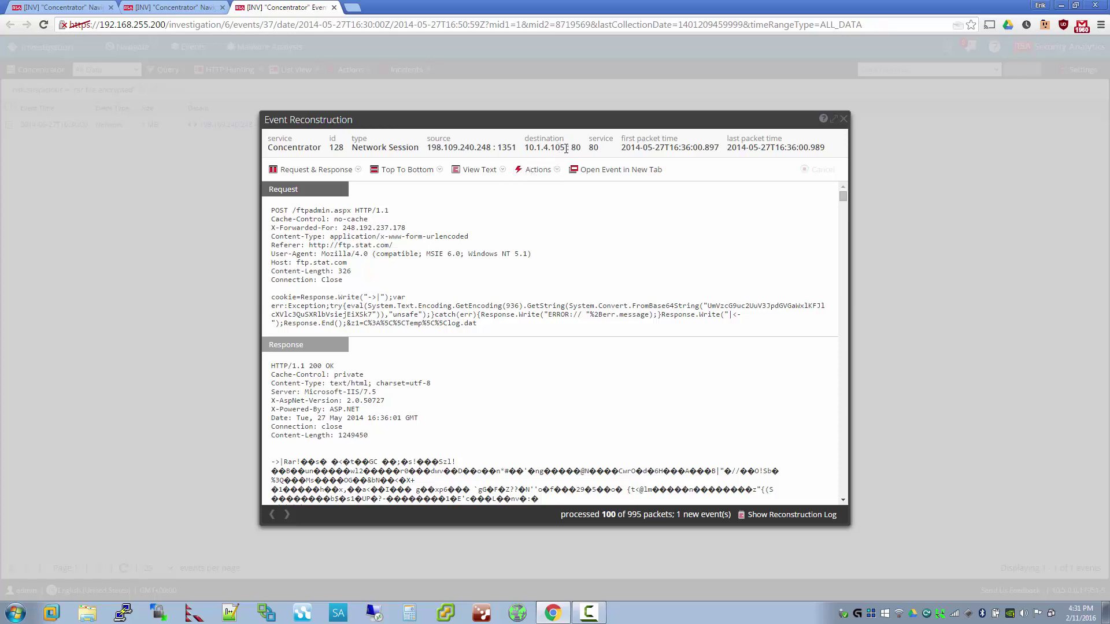
- Check the session's source and destination IP addresses in the event reconstruction
{"action": "left_click_drag", "start_coordinate": [566, 149], "coordinate": [523, 151]}
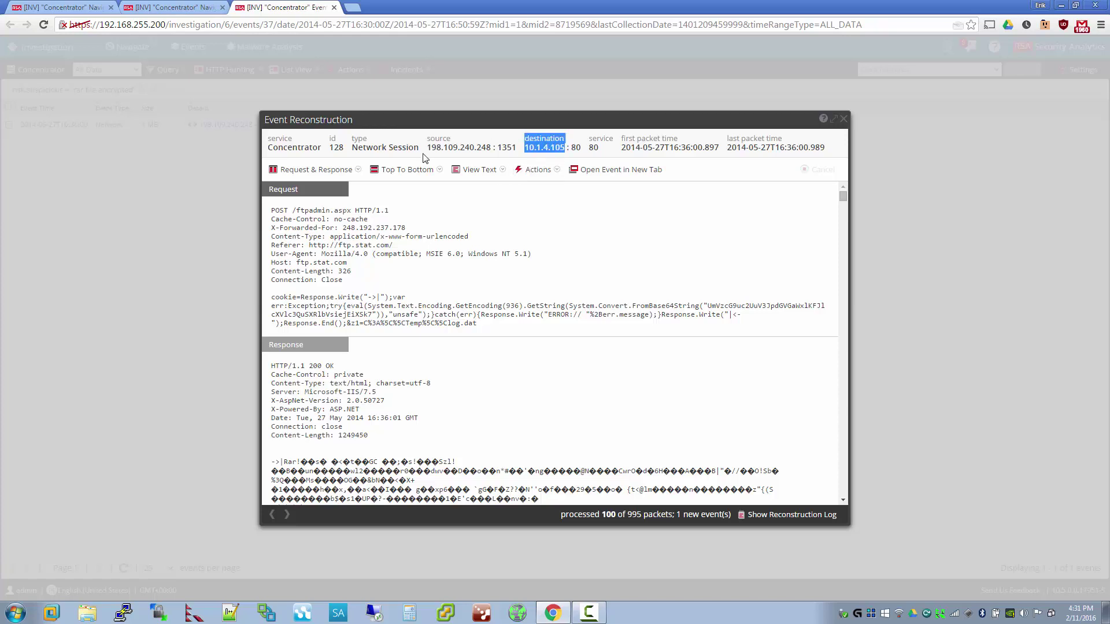
{"action": "left_click_drag", "start_coordinate": [429, 145], "coordinate": [493, 145]}
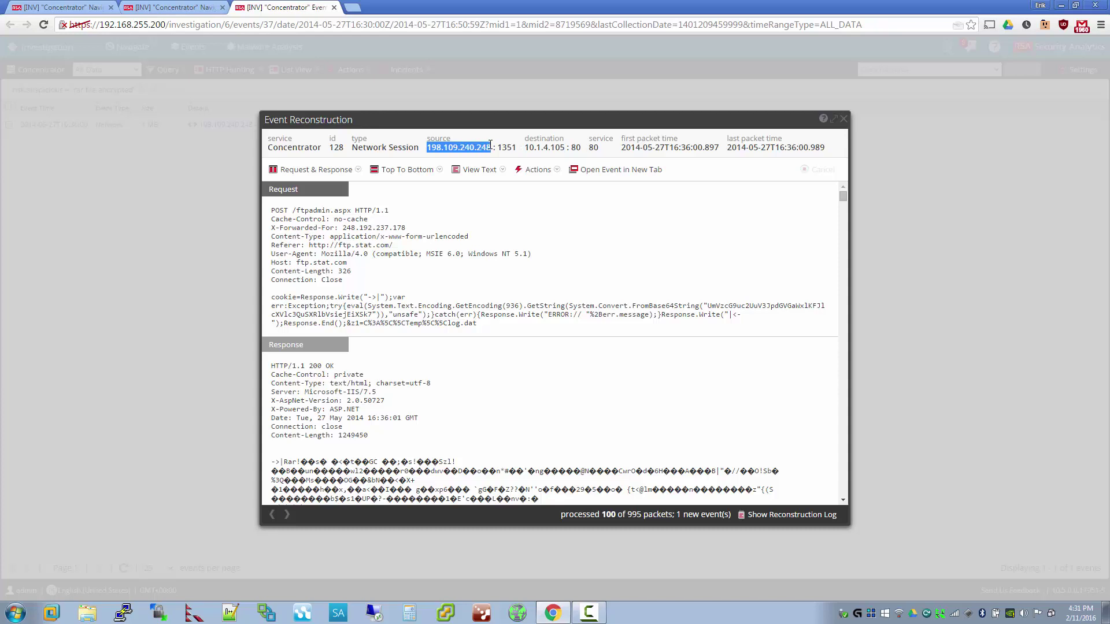
{"action": "left_click", "coordinate": [493, 145]}
{"action": "left_click_drag", "start_coordinate": [524, 148], "coordinate": [567, 148]}
{"action": "left_click", "coordinate": [568, 147]}
- Examine the request's cookie parameter, its Response.Write marker and eval call, and find the matching marker in the response body
{"action": "left_click_drag", "start_coordinate": [272, 298], "coordinate": [301, 295]}
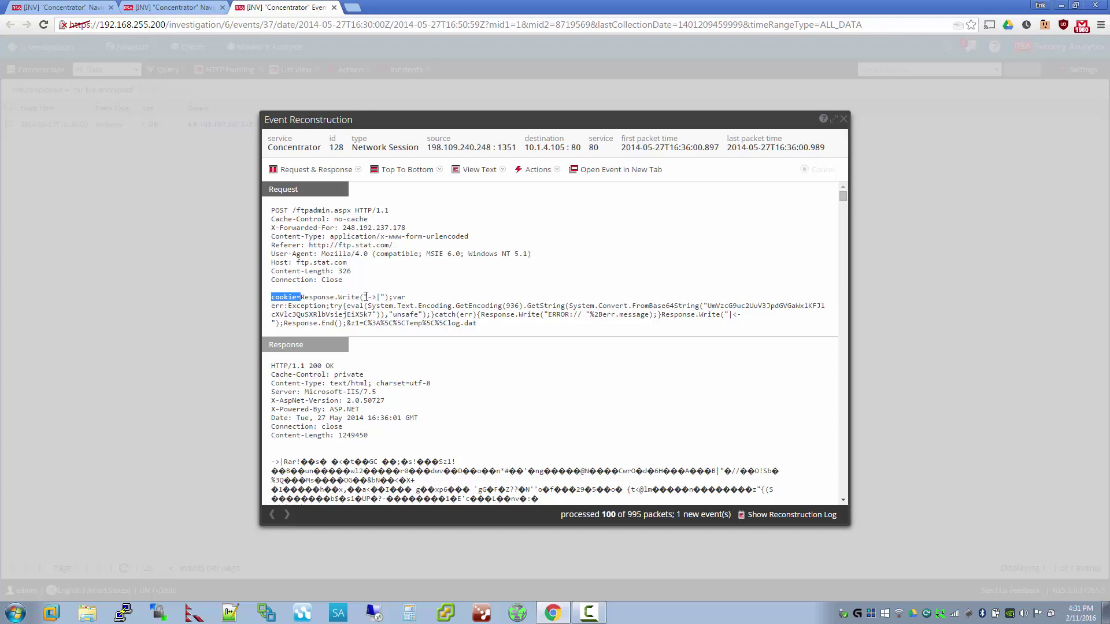
{"action": "left_click_drag", "start_coordinate": [368, 296], "coordinate": [383, 295]}
{"action": "left_click_drag", "start_coordinate": [283, 461], "coordinate": [272, 462]}
{"action": "left_click_drag", "start_coordinate": [345, 306], "coordinate": [364, 307]}
{"action": "left_click", "coordinate": [365, 303]}
- Copy the Base64 string inside the request's FromBase64String call, bring up Notepad++, and return to the event reconstruction
{"action": "left_click_drag", "start_coordinate": [708, 305], "coordinate": [376, 316]}
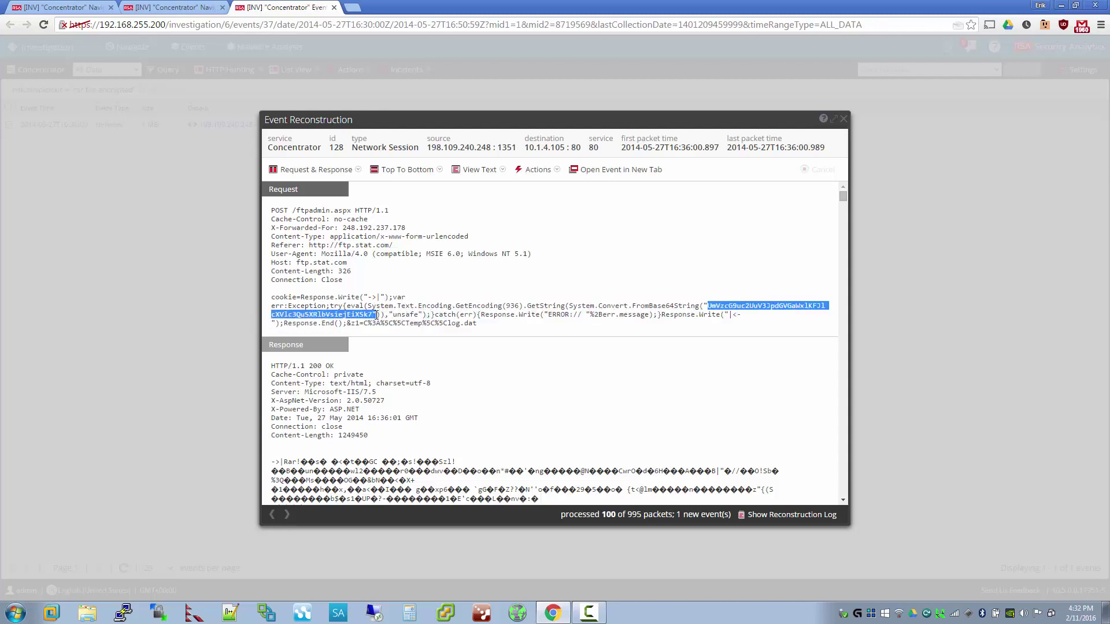
{"action": "right_click", "coordinate": [368, 314]}
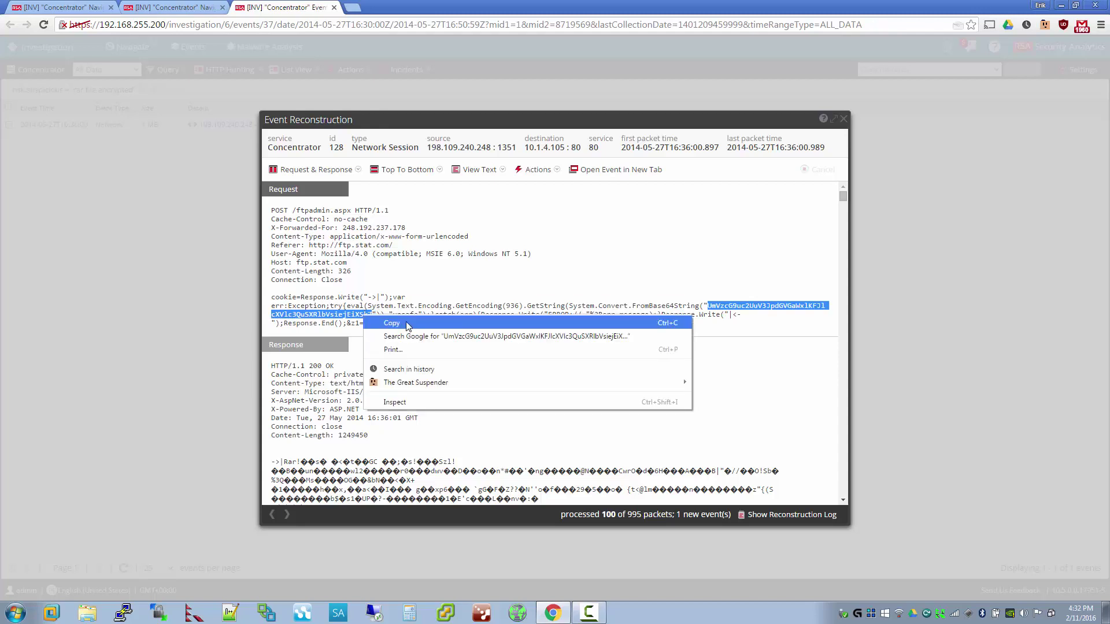
{"action": "left_click", "coordinate": [408, 323]}
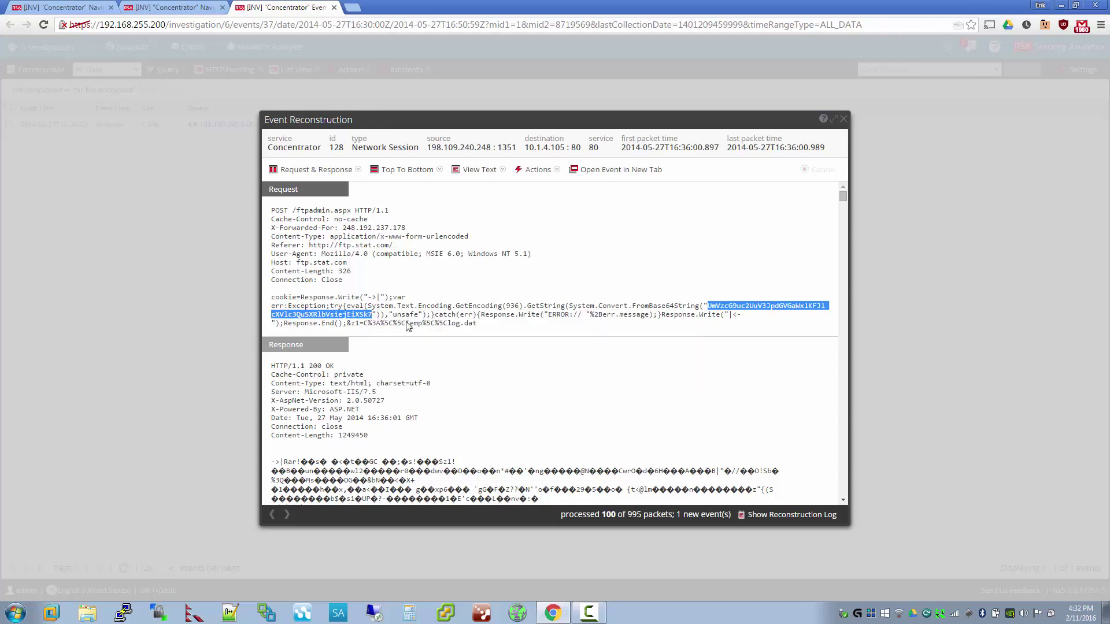
{"action": "left_click", "coordinate": [229, 614]}
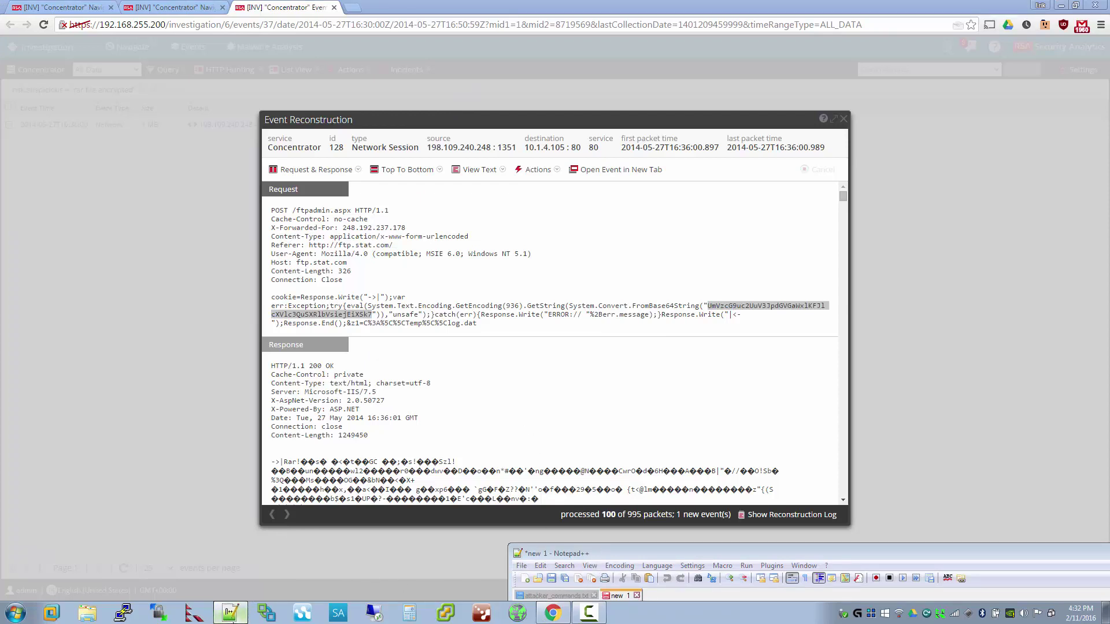
{"action": "left_click", "coordinate": [507, 305]}
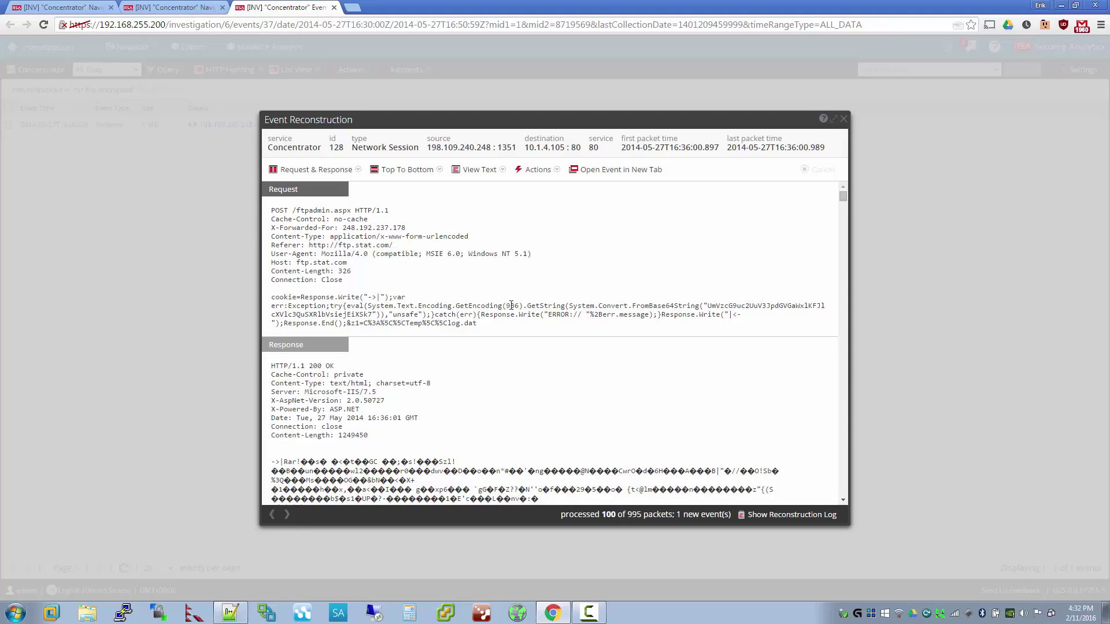
- Look further through the RAR data in the response body and close the event reconstruction
{"action": "scroll", "coordinate": [522, 301], "scroll_direction": "down", "scroll_amount": 4}
{"action": "scroll", "coordinate": [522, 301], "scroll_direction": "down", "scroll_amount": 10}
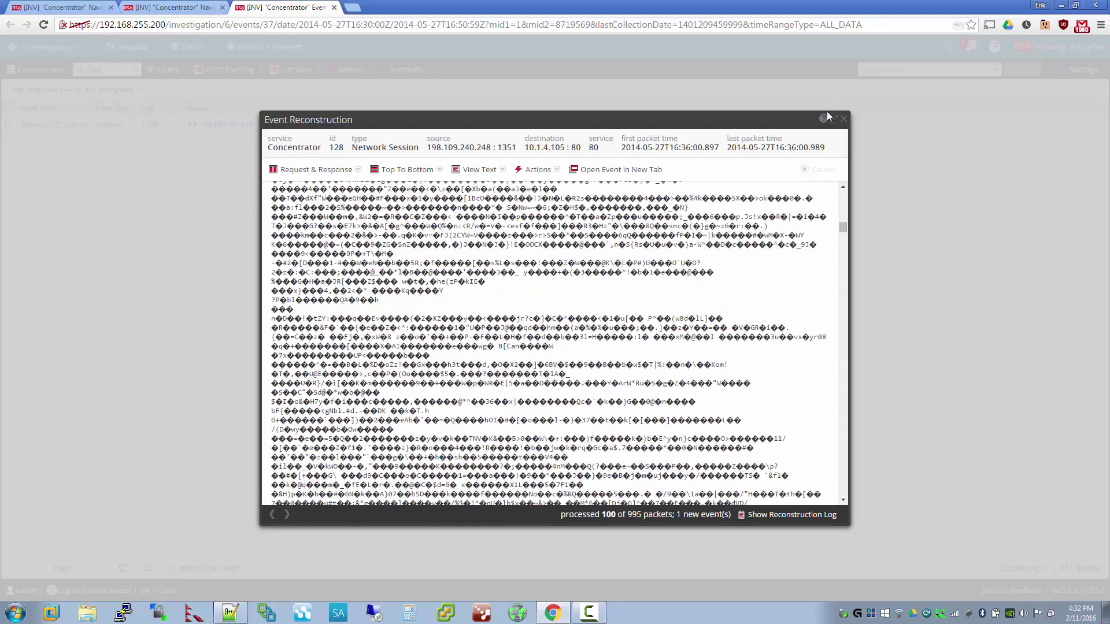
{"action": "left_click", "coordinate": [843, 118]}
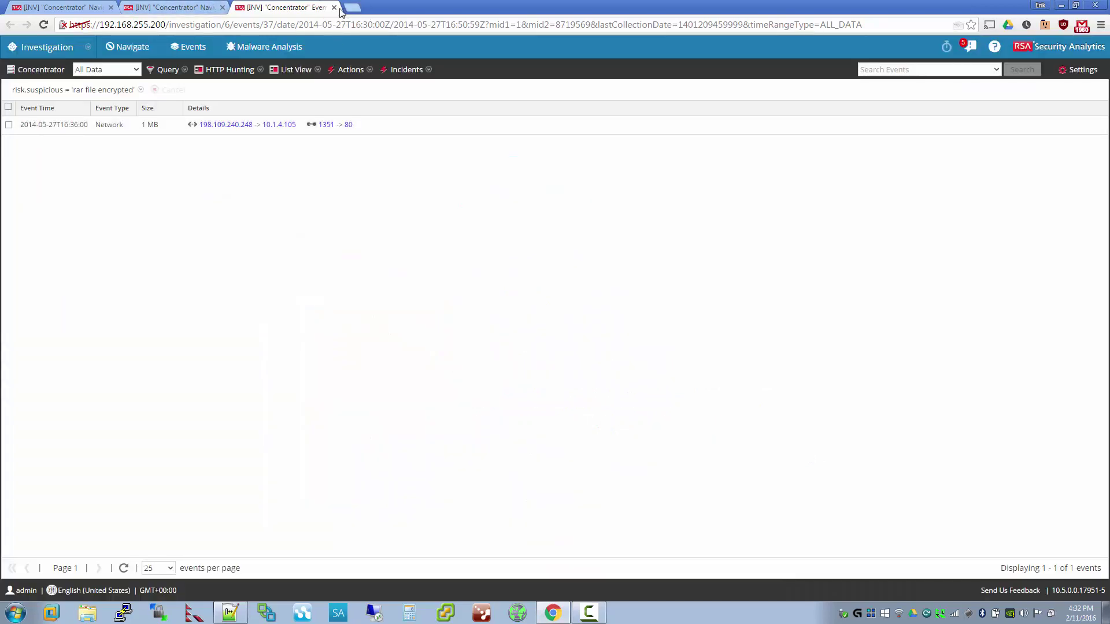
{"action": "left_click", "coordinate": [168, 8]}
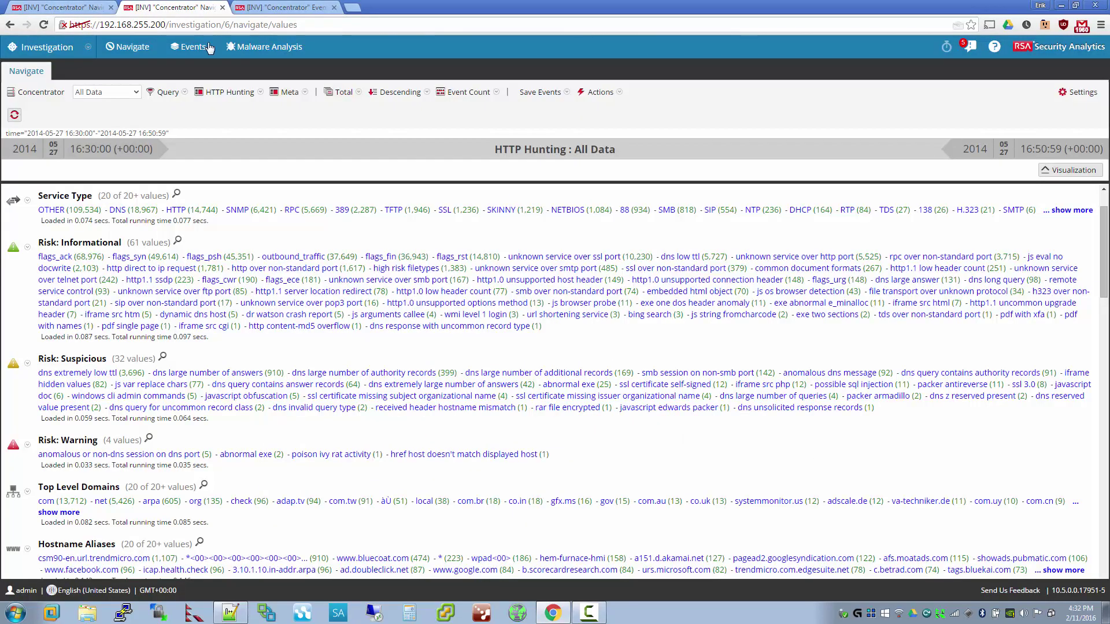
{"action": "left_click", "coordinate": [74, 8]}
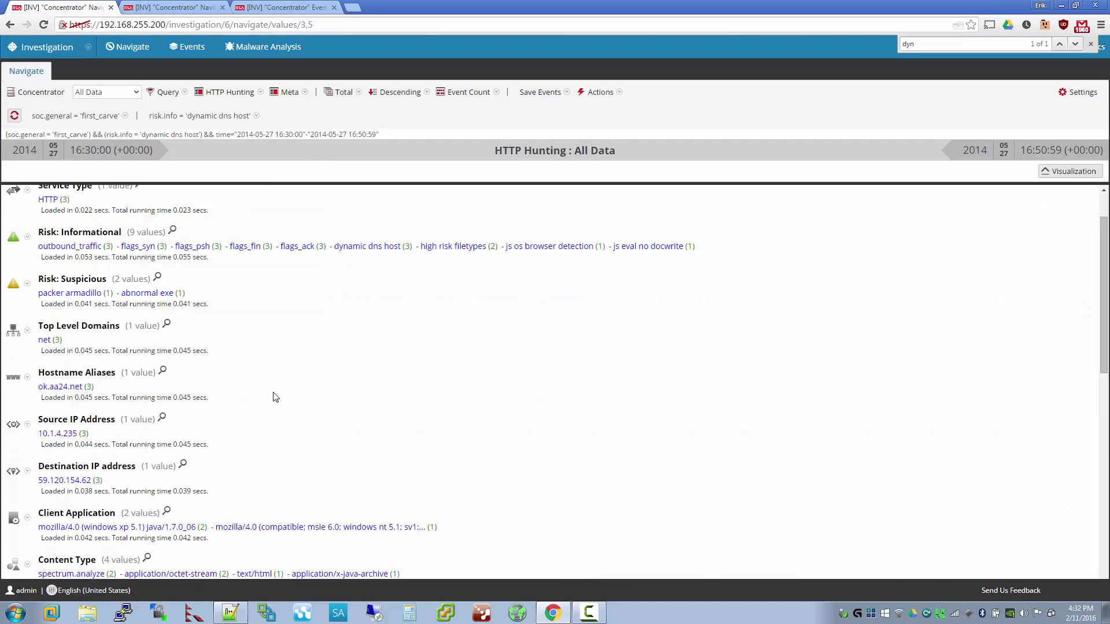
{"action": "left_click", "coordinate": [252, 10]}
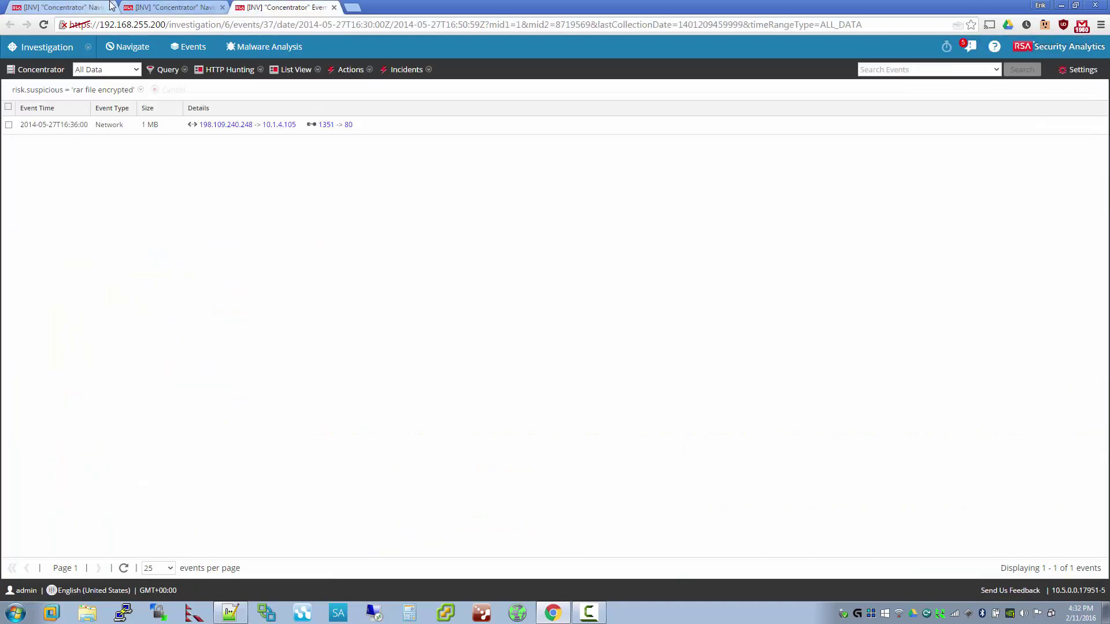
{"action": "left_click", "coordinate": [74, 9]}
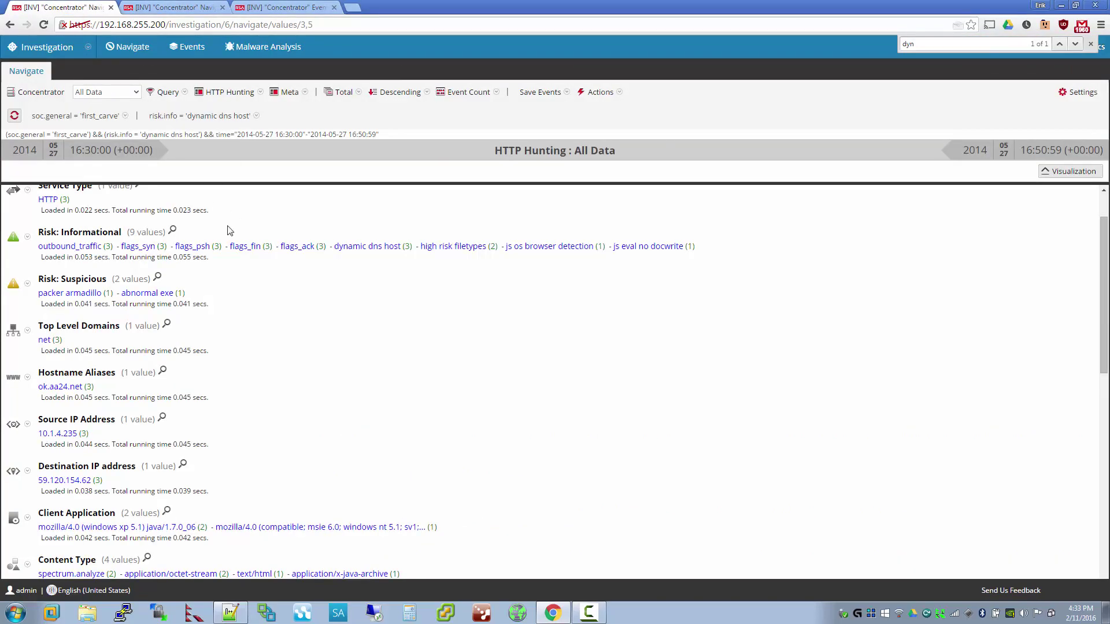
- Search the unfiltered investigation's values for "rar" and drill into 'rar file encrypted' under Risk: Suspicious
{"action": "left_click", "coordinate": [188, 10]}
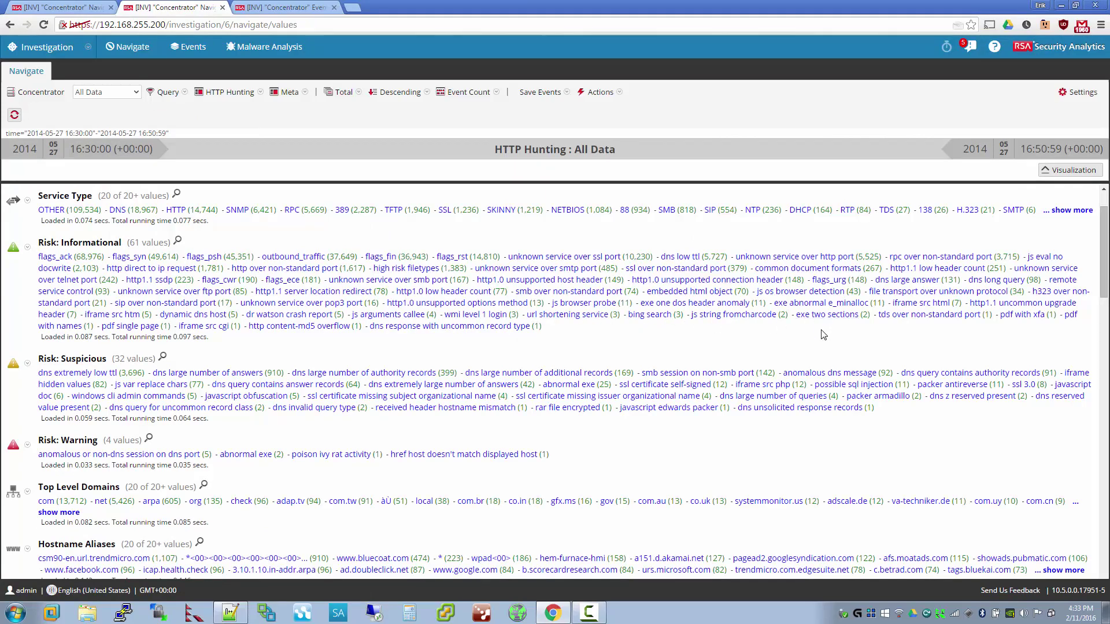
{"action": "key", "text": "ctrl+f"}
{"action": "type", "text": "rar"}
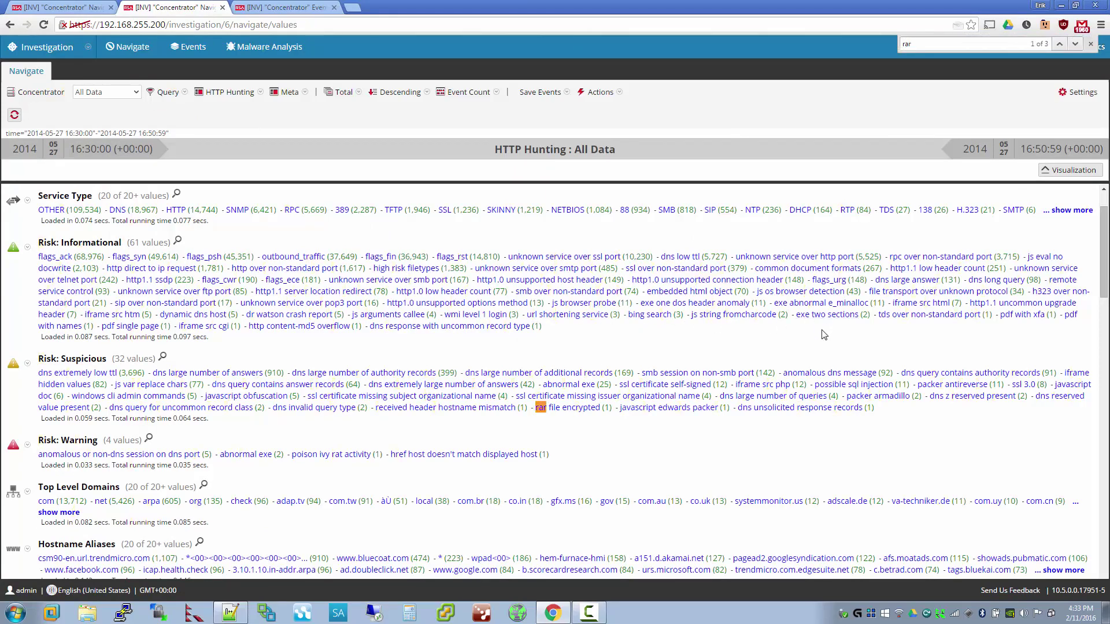
{"action": "left_click", "coordinate": [579, 409]}
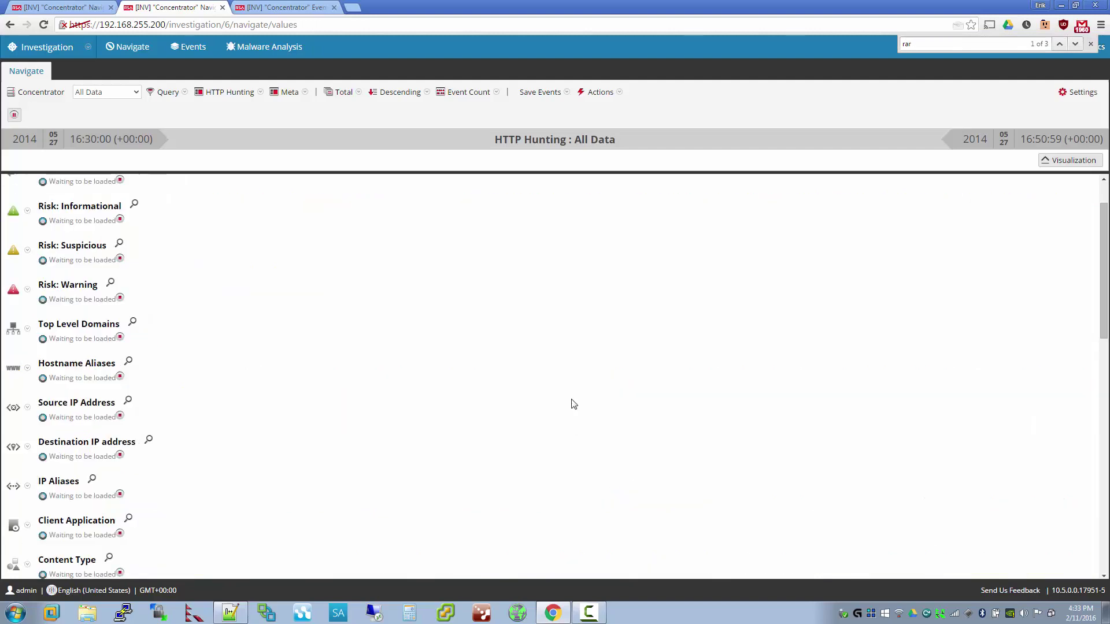
- Refocus the investigation on source IP 198.109.240.248 in a new tab and list its events for hostname ftp.stat.com
{"action": "right_click", "coordinate": [80, 433]}
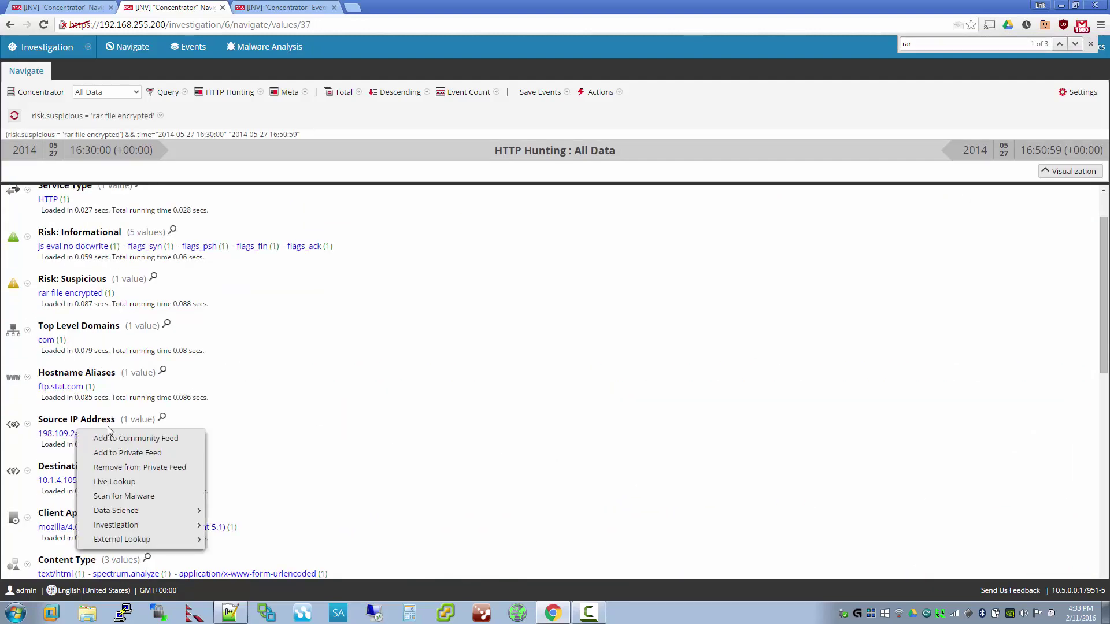
{"action": "mouse_move", "coordinate": [172, 526]}
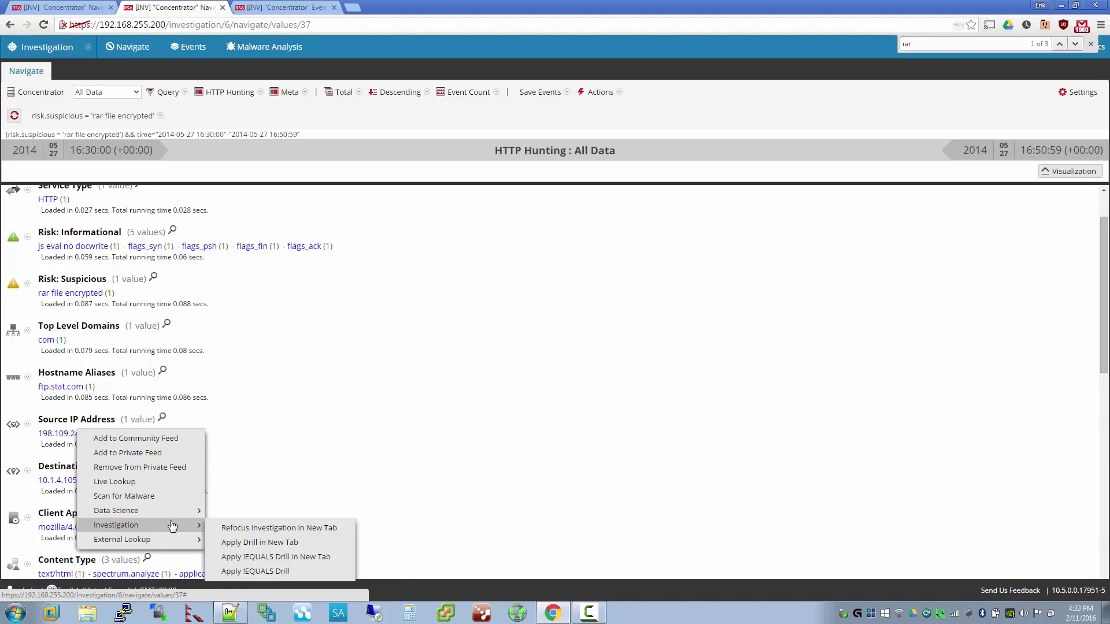
{"action": "left_click", "coordinate": [254, 529]}
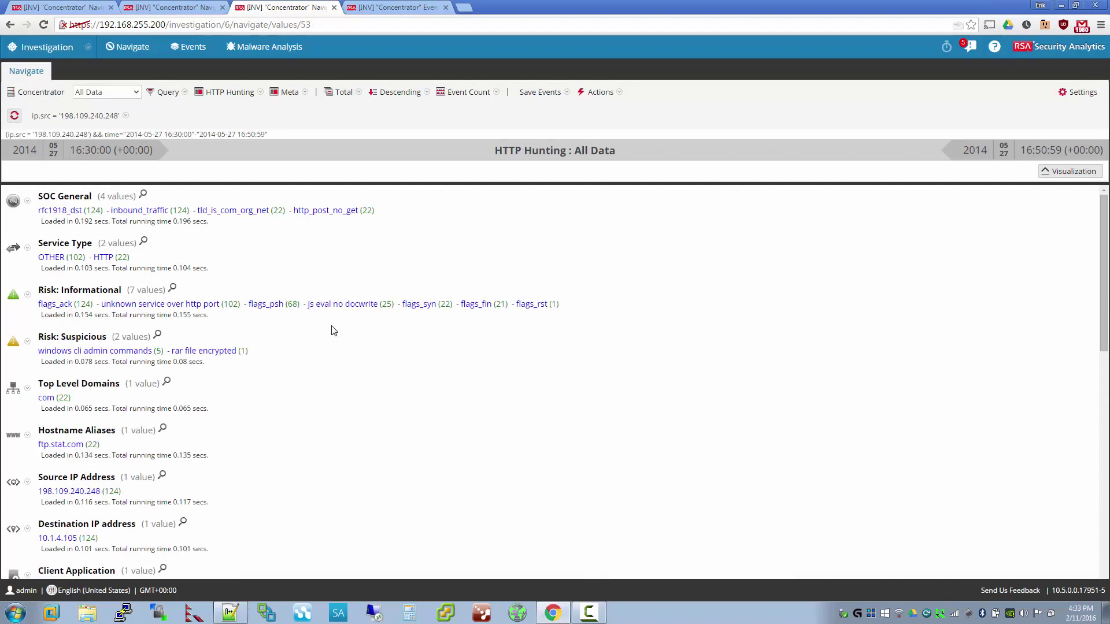
{"action": "scroll", "coordinate": [307, 378], "scroll_direction": "down", "scroll_amount": 1}
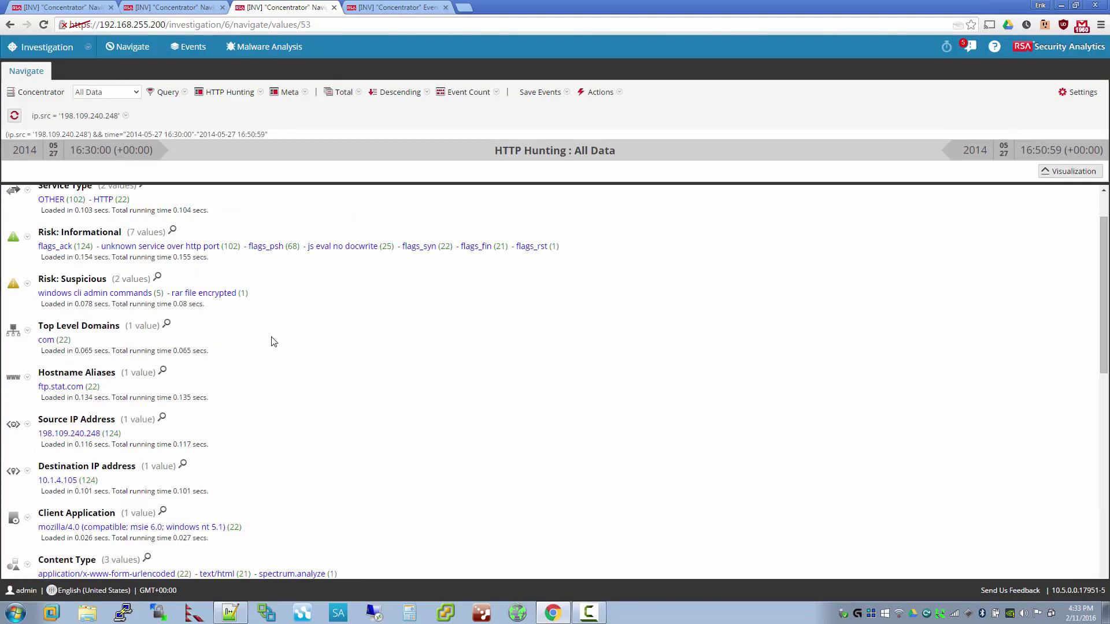
{"action": "left_click", "coordinate": [95, 387]}
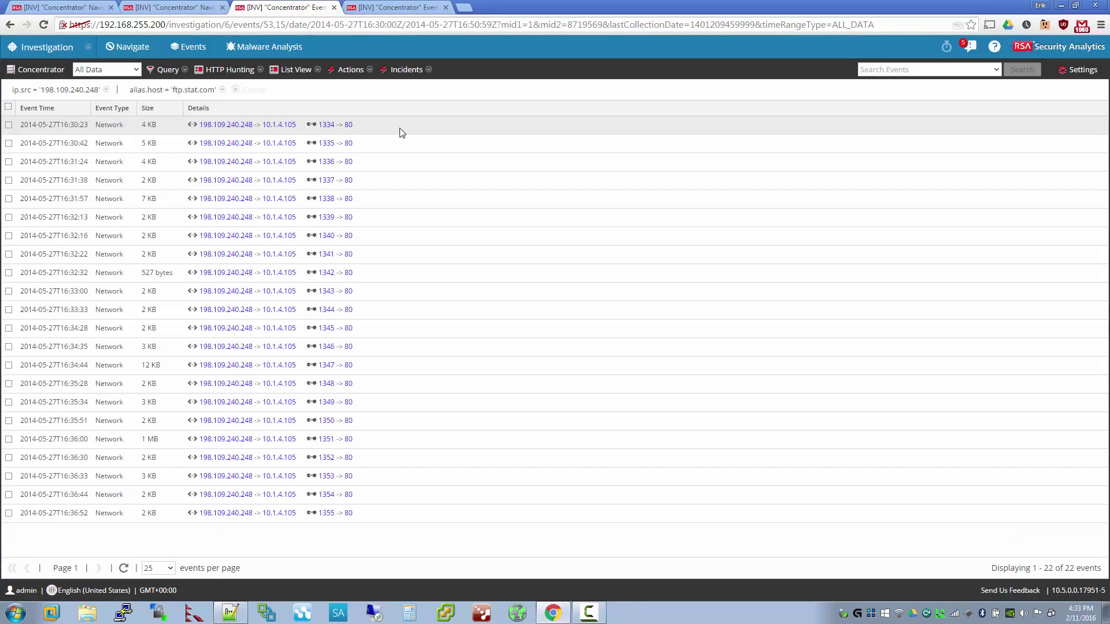
- Open the earliest ftp.stat.com event, source port 1334, as reconstructed text and read its request and response
{"action": "left_click", "coordinate": [402, 133]}
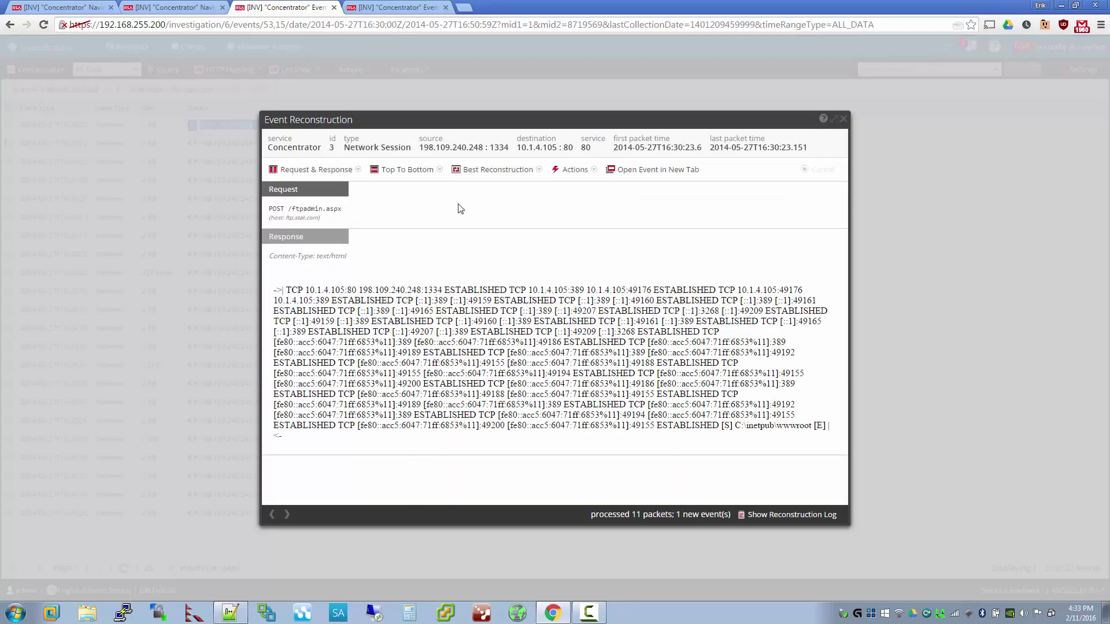
{"action": "left_click", "coordinate": [496, 170]}
{"action": "left_click", "coordinate": [489, 217]}
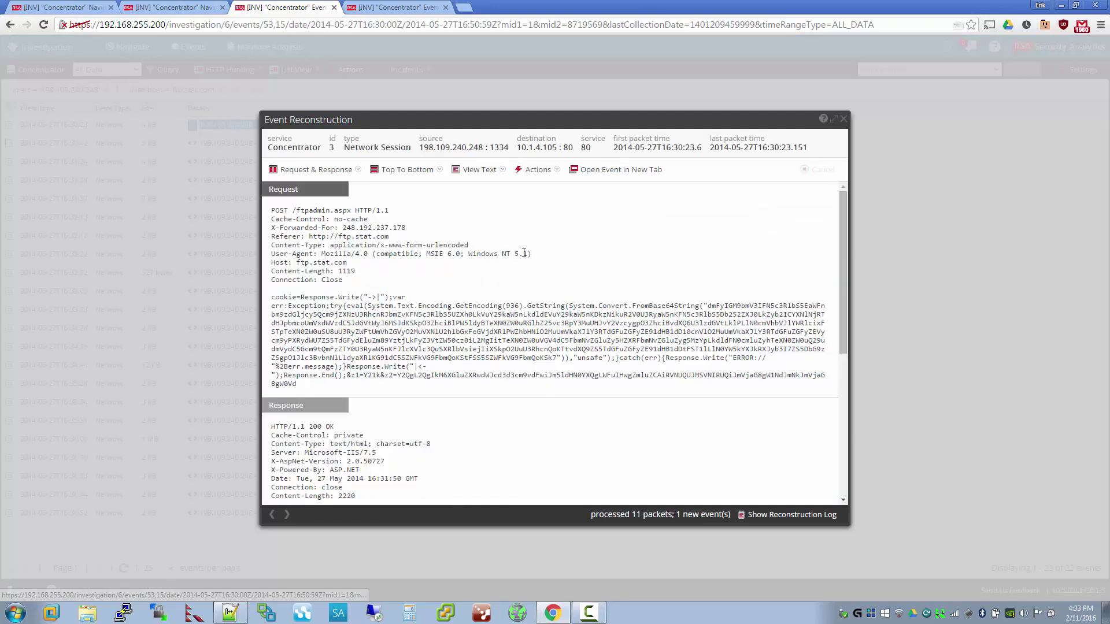
{"action": "scroll", "coordinate": [442, 396], "scroll_direction": "down", "scroll_amount": 5}
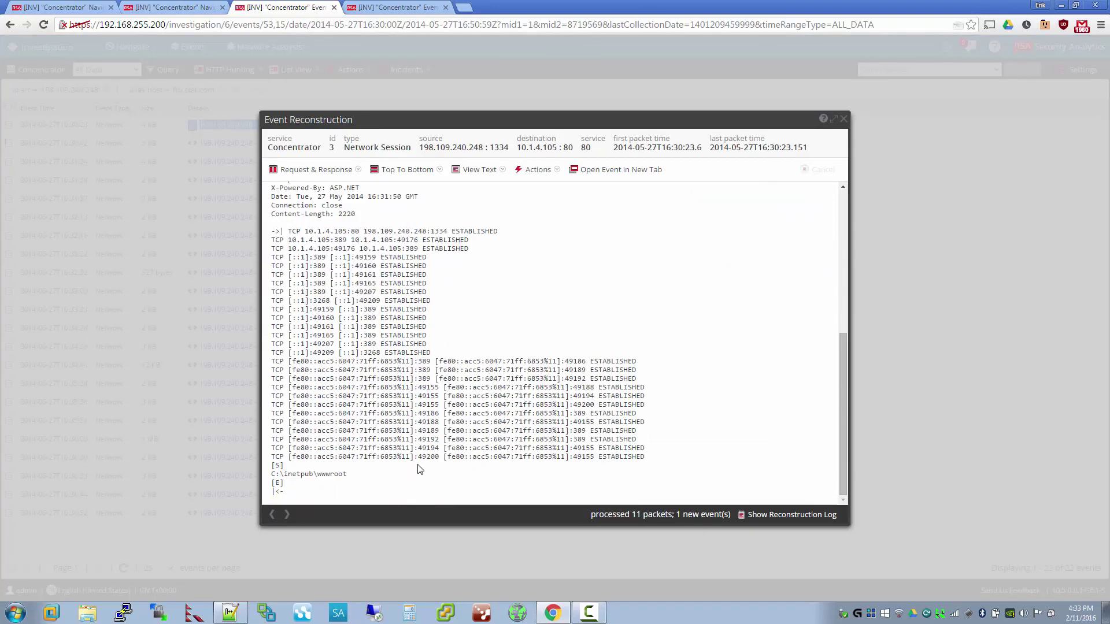
- Highlight the C:\inetpub\wwwroot path in the response, and advance to the source port 1335 event to read its request and response
{"action": "left_click_drag", "start_coordinate": [359, 476], "coordinate": [271, 474]}
{"action": "scroll", "coordinate": [294, 497], "scroll_direction": "up", "scroll_amount": 3}
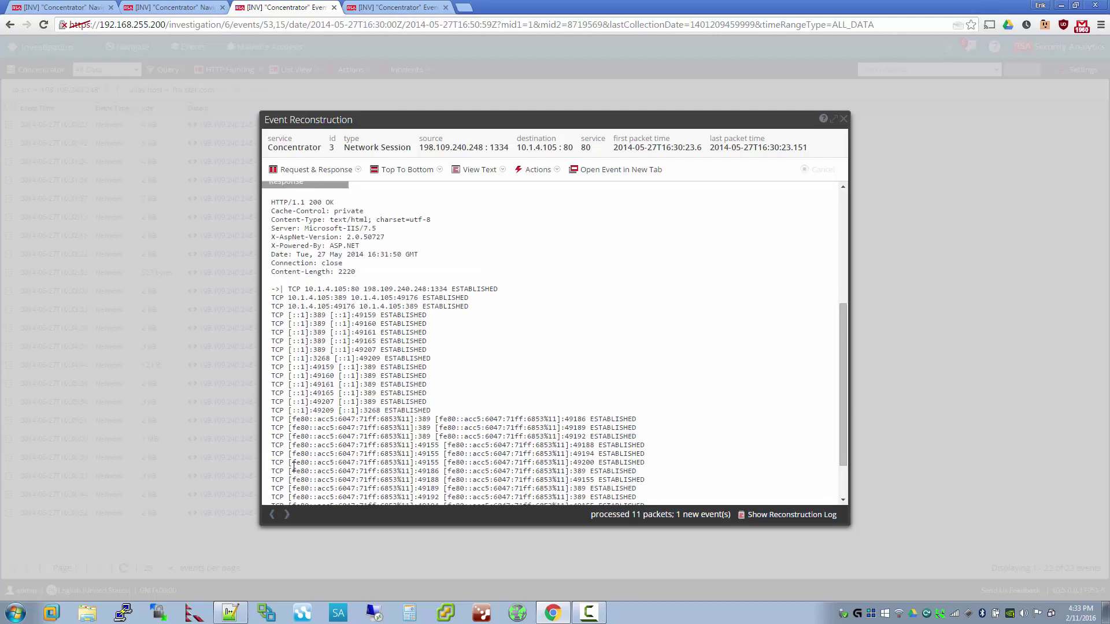
{"action": "left_click", "coordinate": [288, 514]}
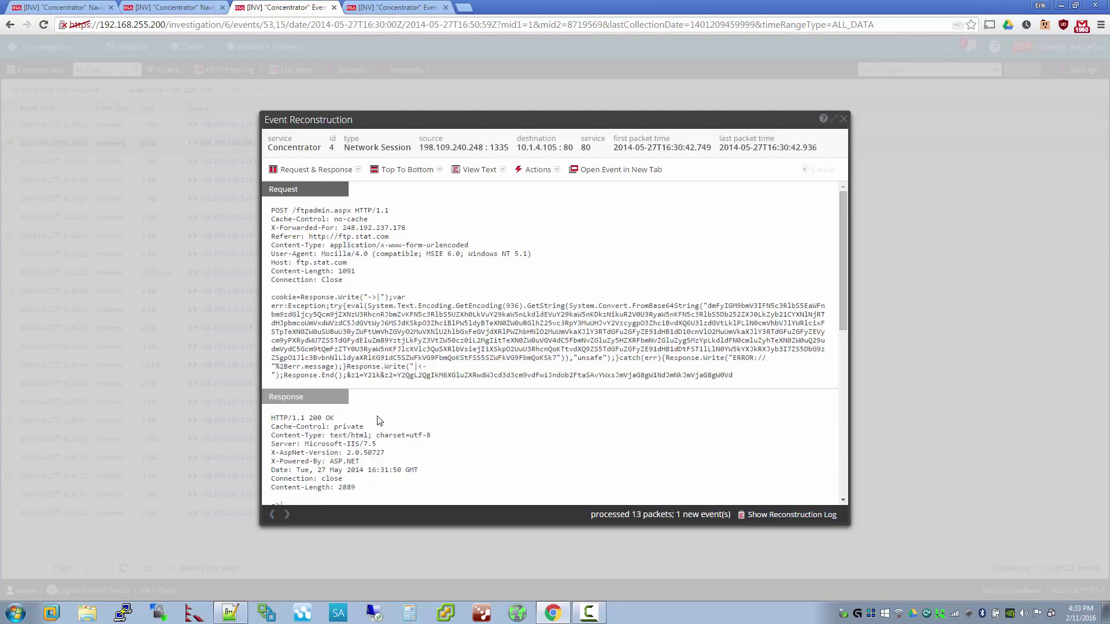
{"action": "scroll", "coordinate": [413, 284], "scroll_direction": "down", "scroll_amount": 10}
{"action": "scroll", "coordinate": [413, 284], "scroll_direction": "up", "scroll_amount": 3}
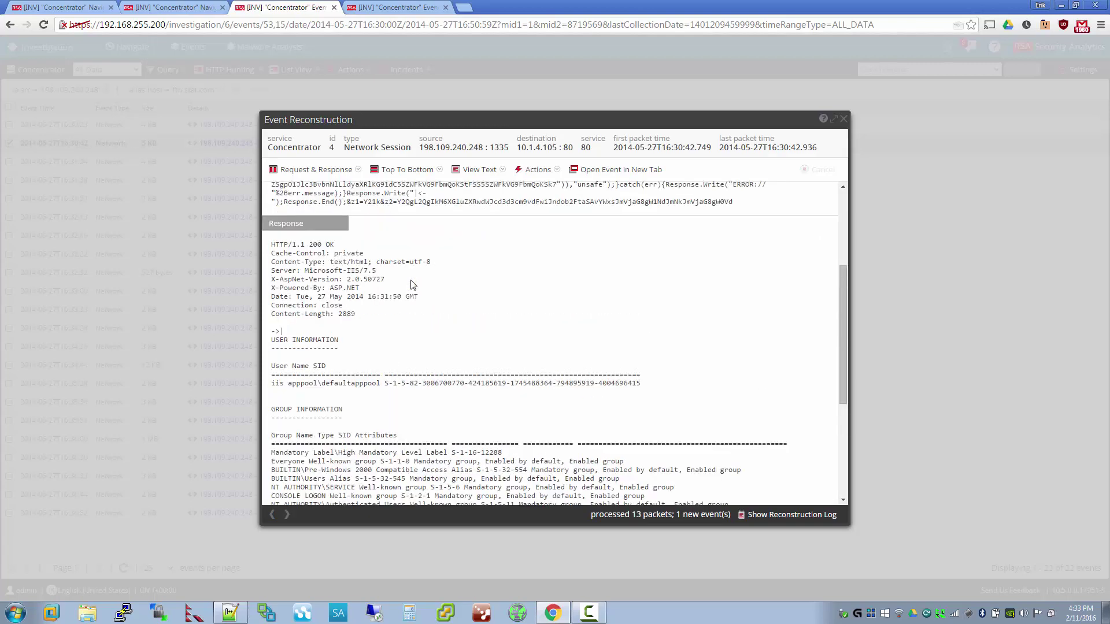
{"action": "scroll", "coordinate": [356, 396], "scroll_direction": "down", "scroll_amount": 3}
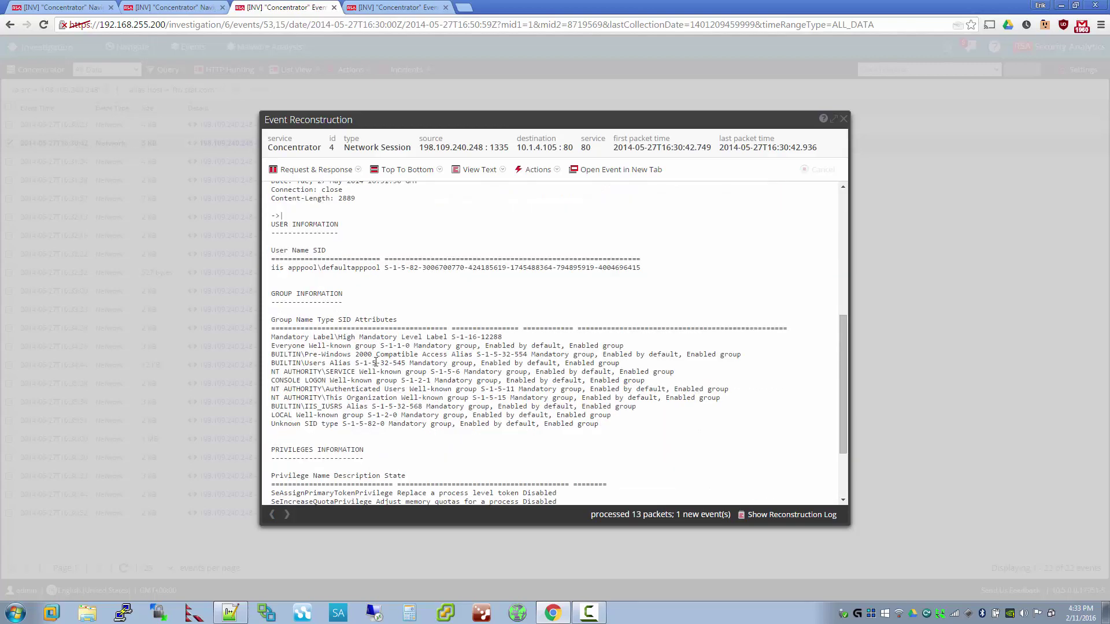
{"action": "scroll", "coordinate": [400, 332], "scroll_direction": "down", "scroll_amount": 5}
{"action": "scroll", "coordinate": [397, 332], "scroll_direction": "up", "scroll_amount": 15}
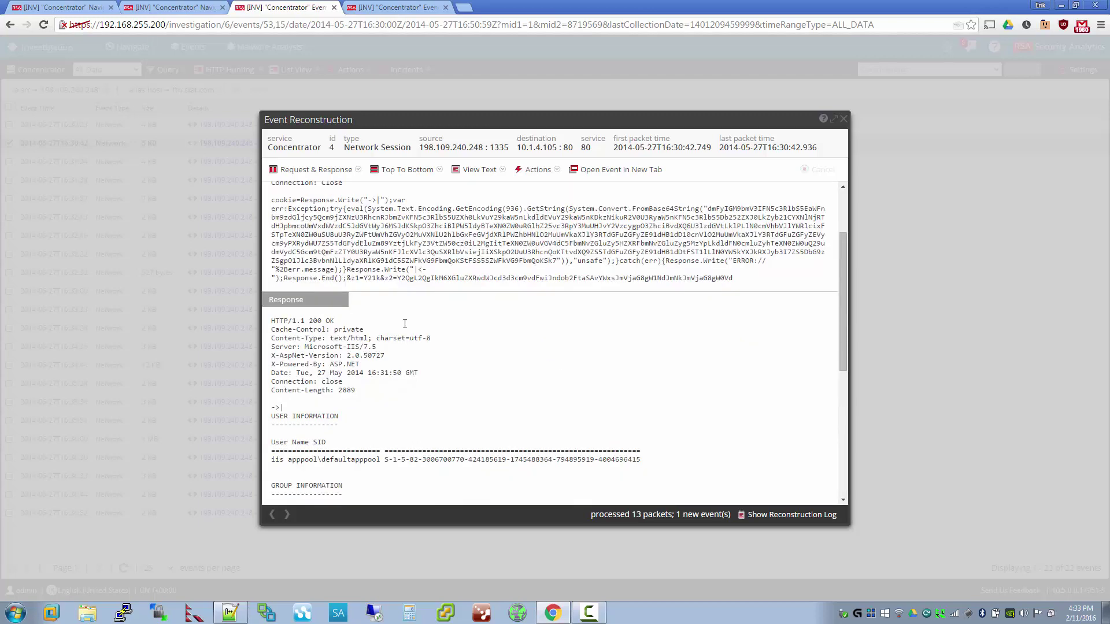
- Step through the source port 1336 and 1337 events, reading the request and response of each
{"action": "left_click", "coordinate": [287, 514]}
{"action": "scroll", "coordinate": [361, 400], "scroll_direction": "down", "scroll_amount": 3}
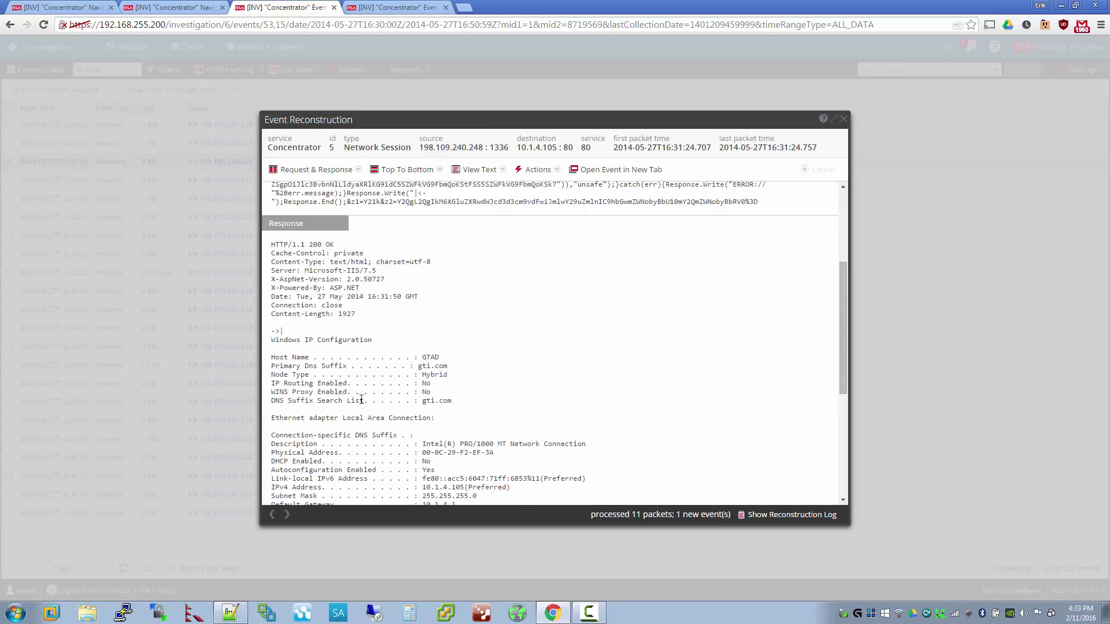
{"action": "scroll", "coordinate": [362, 401], "scroll_direction": "up", "scroll_amount": 3}
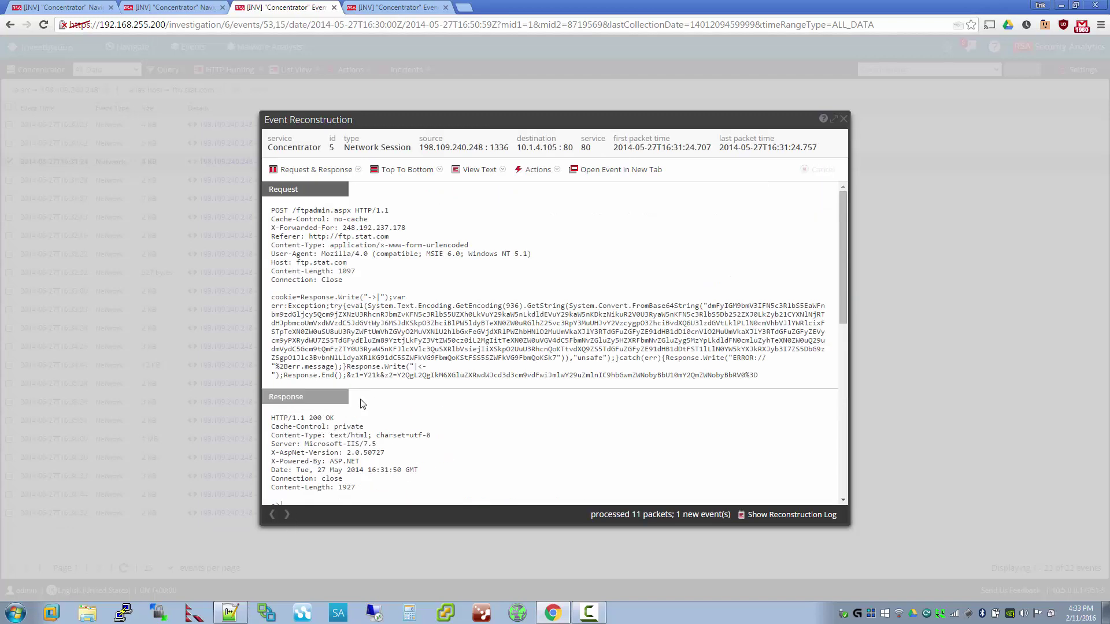
{"action": "left_click", "coordinate": [287, 515]}
{"action": "scroll", "coordinate": [388, 391], "scroll_direction": "down", "scroll_amount": 2}
{"action": "scroll", "coordinate": [389, 391], "scroll_direction": "up", "scroll_amount": 2}
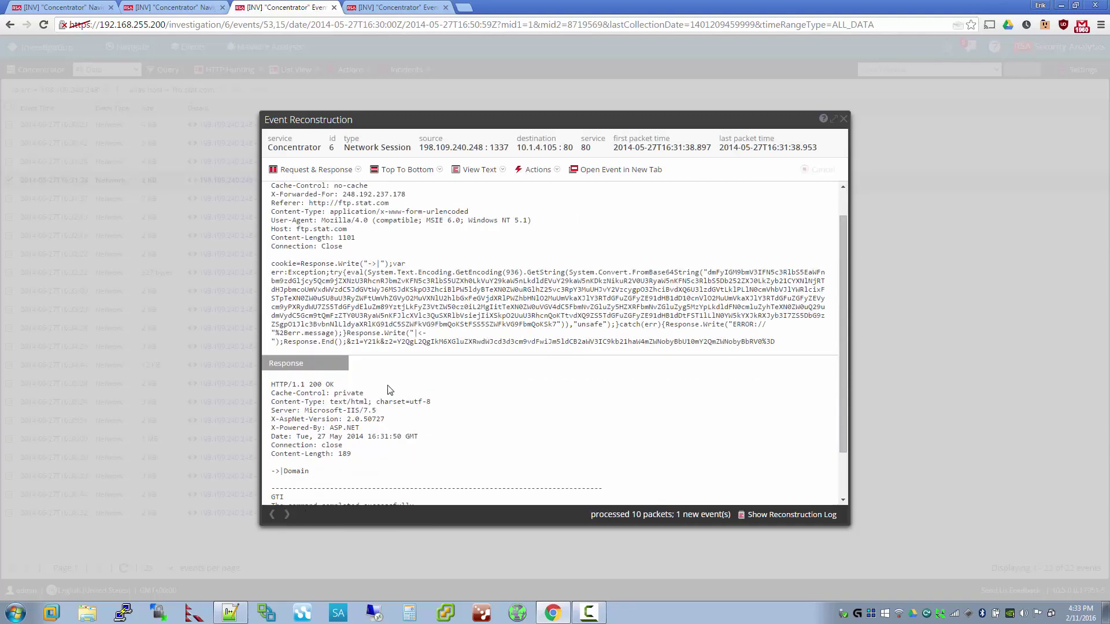
- Advance to the source port 1338 event and examine its request's Base64 string, z1 and z2 parameters and X-Forwarded-For header
{"action": "left_click", "coordinate": [287, 514]}
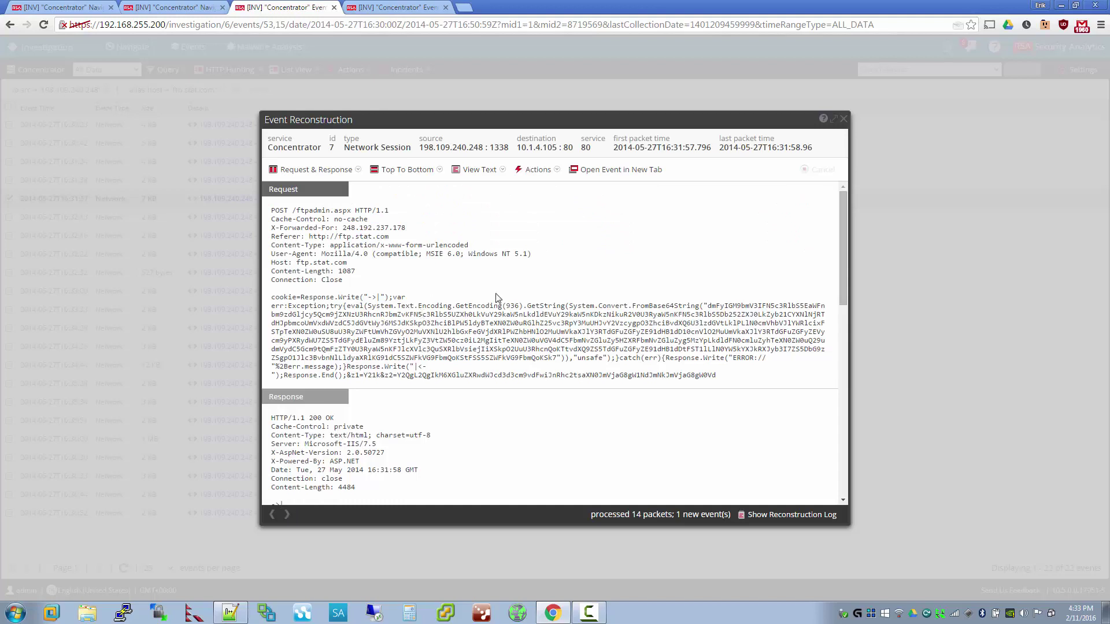
{"action": "left_click_drag", "start_coordinate": [708, 306], "coordinate": [501, 353]}
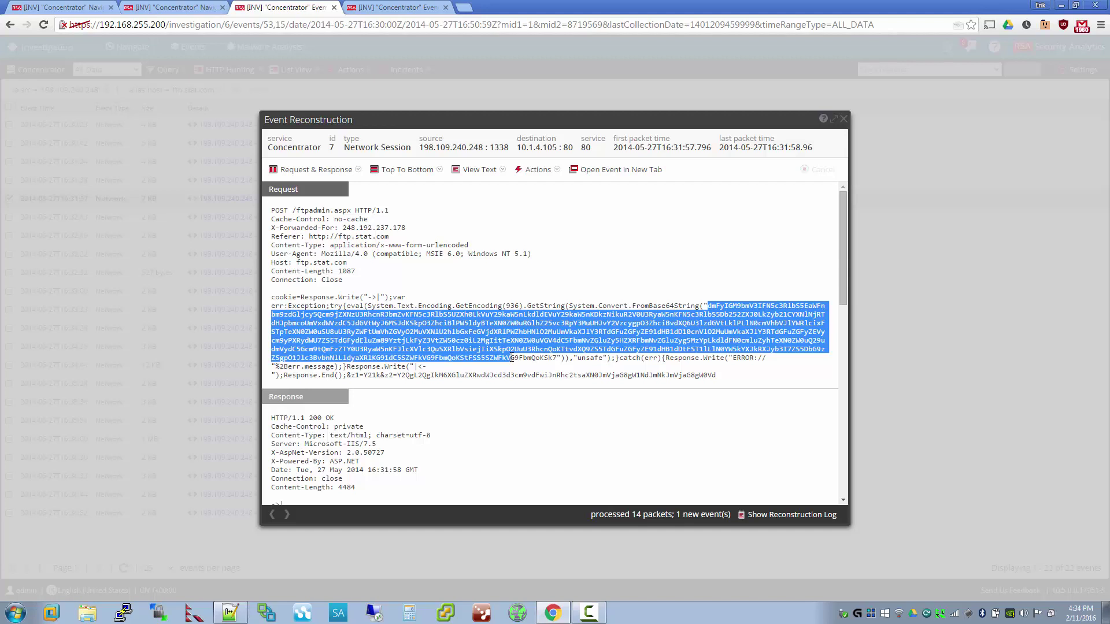
{"action": "left_click_drag", "start_coordinate": [512, 358], "coordinate": [557, 359]}
{"action": "left_click_drag", "start_coordinate": [350, 376], "coordinate": [382, 375]}
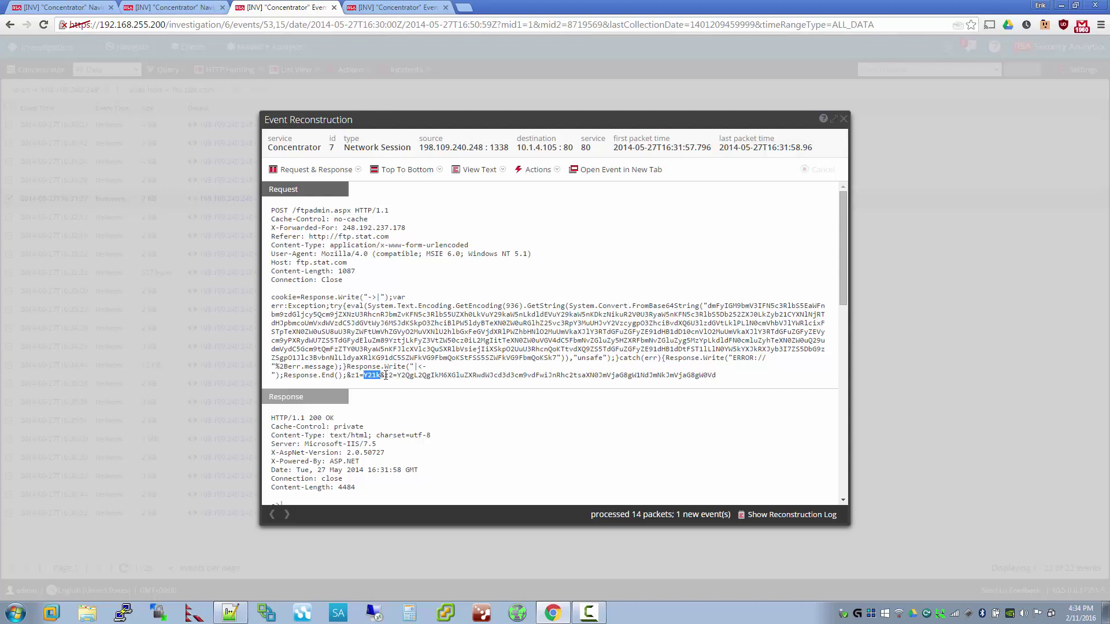
{"action": "left_click", "coordinate": [385, 376]}
{"action": "left_click_drag", "start_coordinate": [385, 376], "coordinate": [727, 381]}
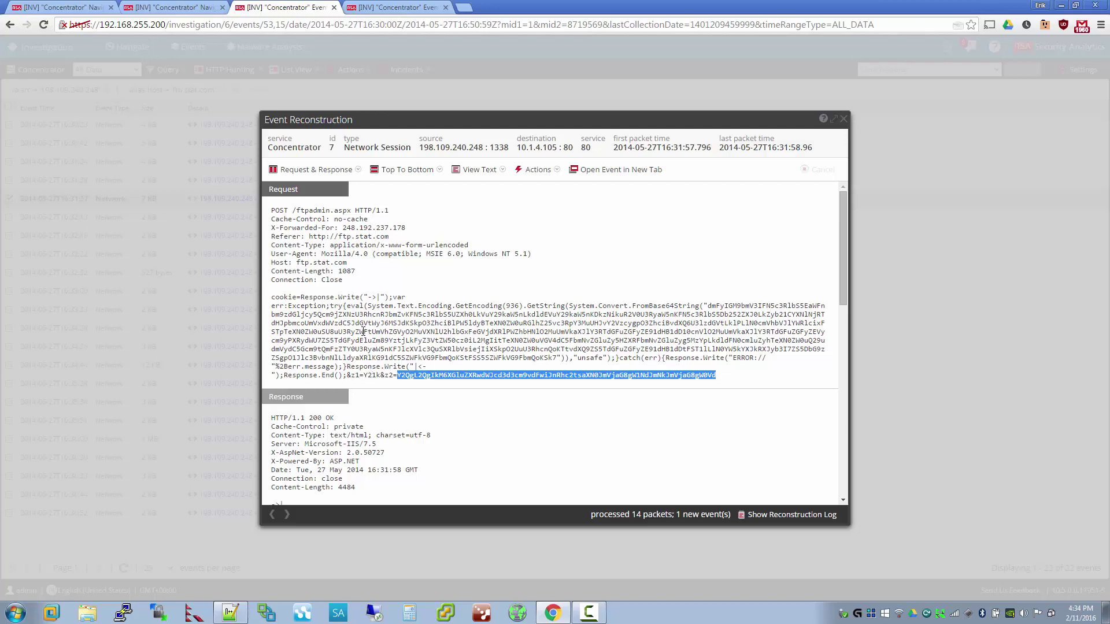
{"action": "left_click", "coordinate": [408, 321]}
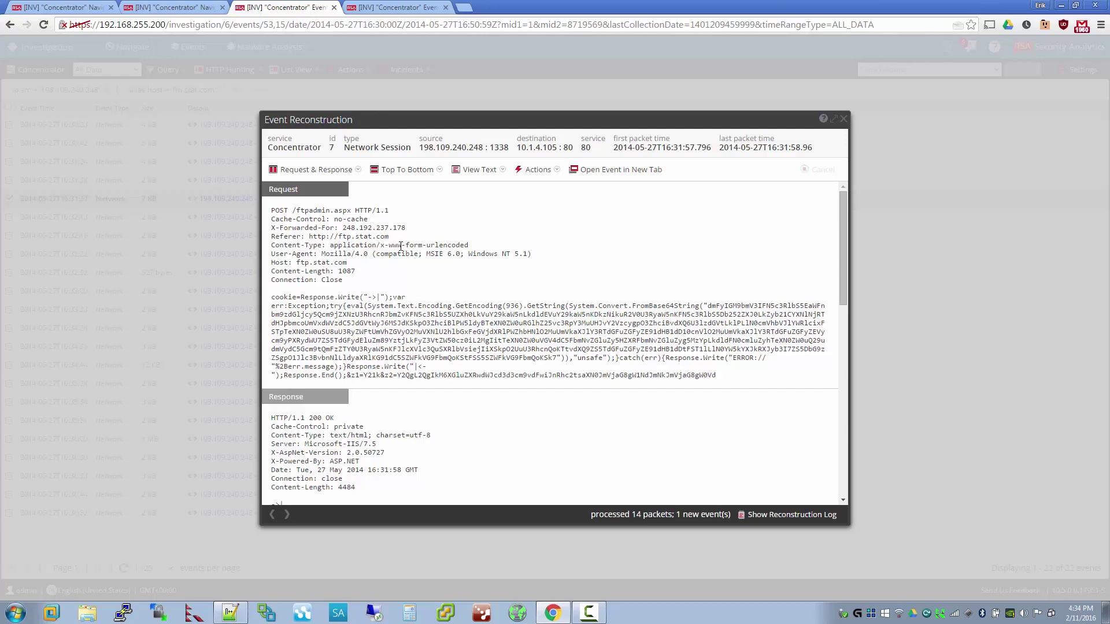
{"action": "mouse_move", "coordinate": [407, 228]}
{"action": "left_mouse_down"}
{"action": "mouse_move", "coordinate": [268, 221]}
{"action": "mouse_move", "coordinate": [271, 231]}
{"action": "mouse_move", "coordinate": [414, 232]}
{"action": "left_mouse_up"}
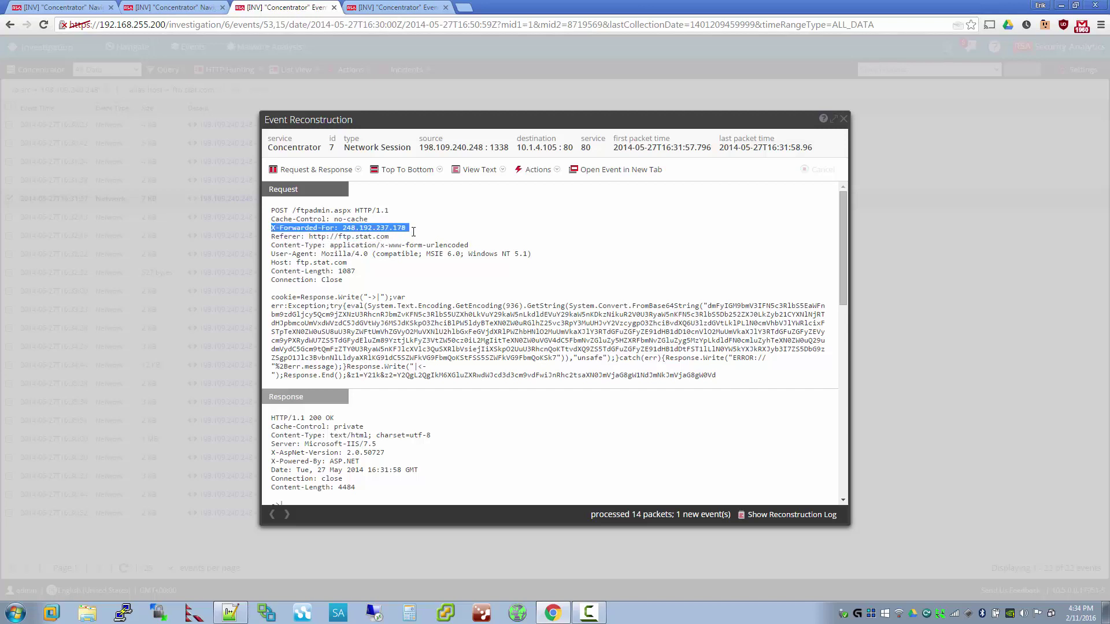
{"action": "left_click", "coordinate": [413, 232]}
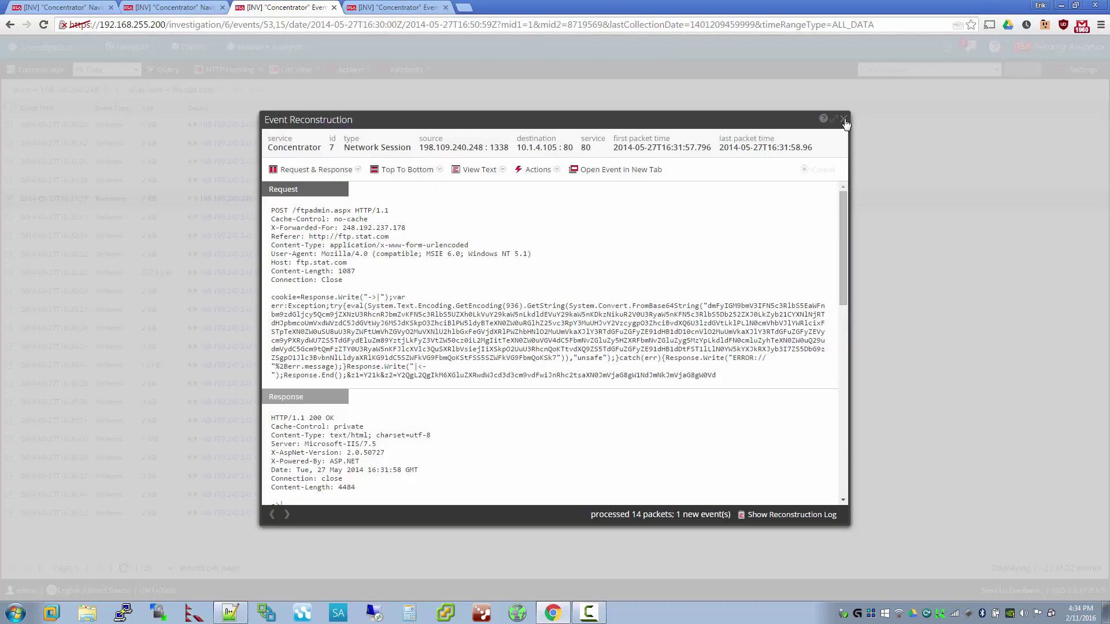
- Close the event reconstruction and the ftp.stat.com and encrypted RAR tabs, and return to the dynamic DNS investigation
{"action": "left_click", "coordinate": [844, 121]}
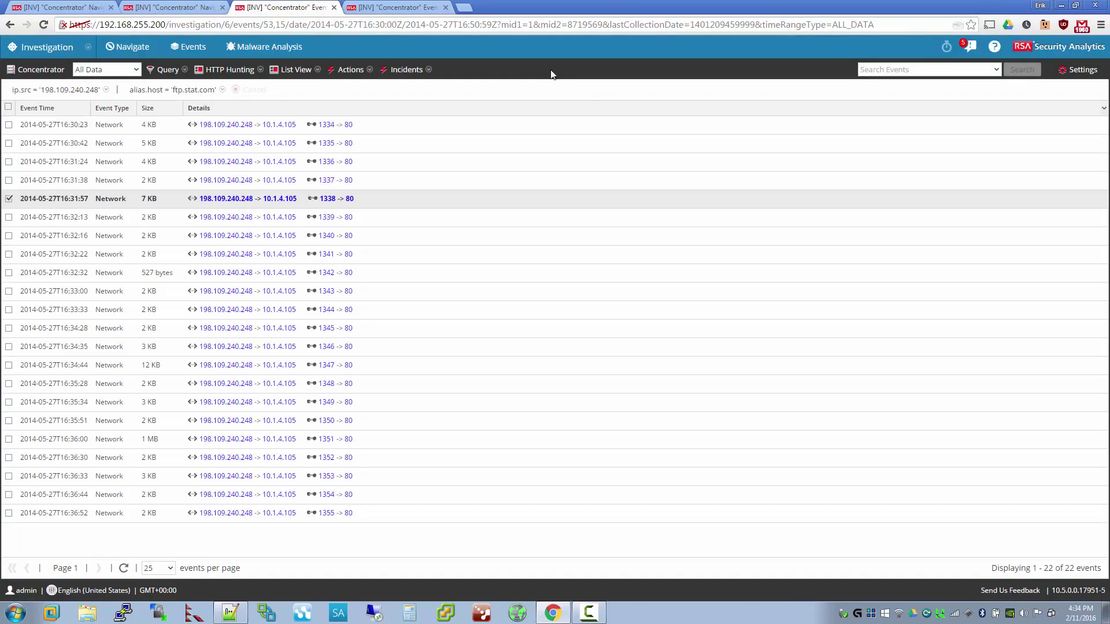
{"action": "left_click", "coordinate": [334, 8]}
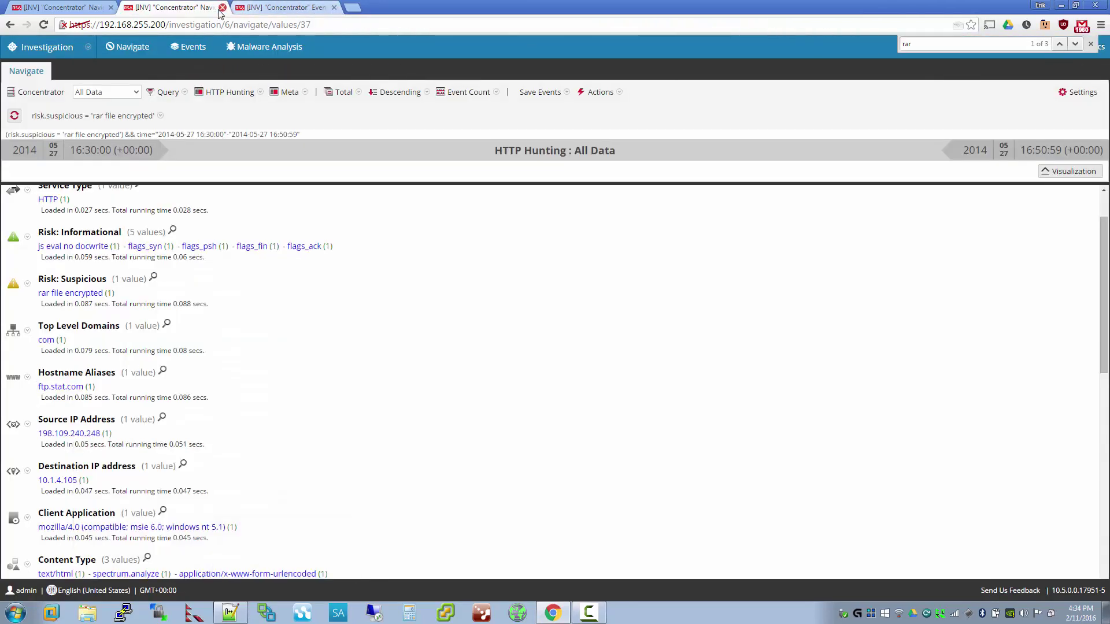
{"action": "left_click", "coordinate": [222, 8]}
{"action": "left_click", "coordinate": [68, 8]}
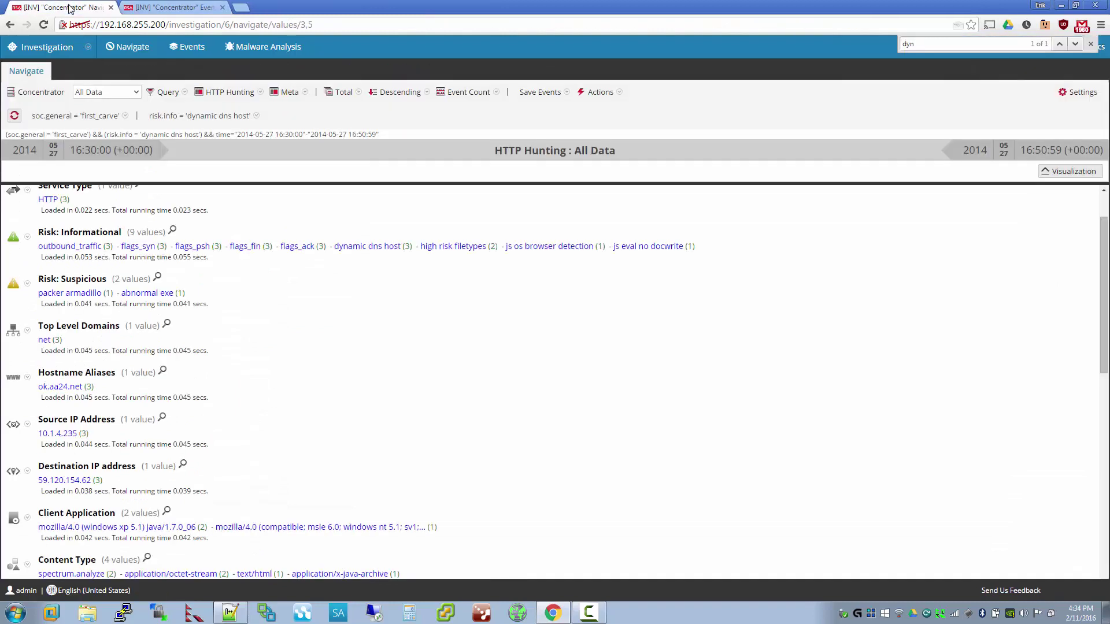
- Remove the 'dynamic dns host' and 'first_carve' filters from the investigation
{"action": "scroll", "coordinate": [379, 347], "scroll_direction": "up", "scroll_amount": 1}
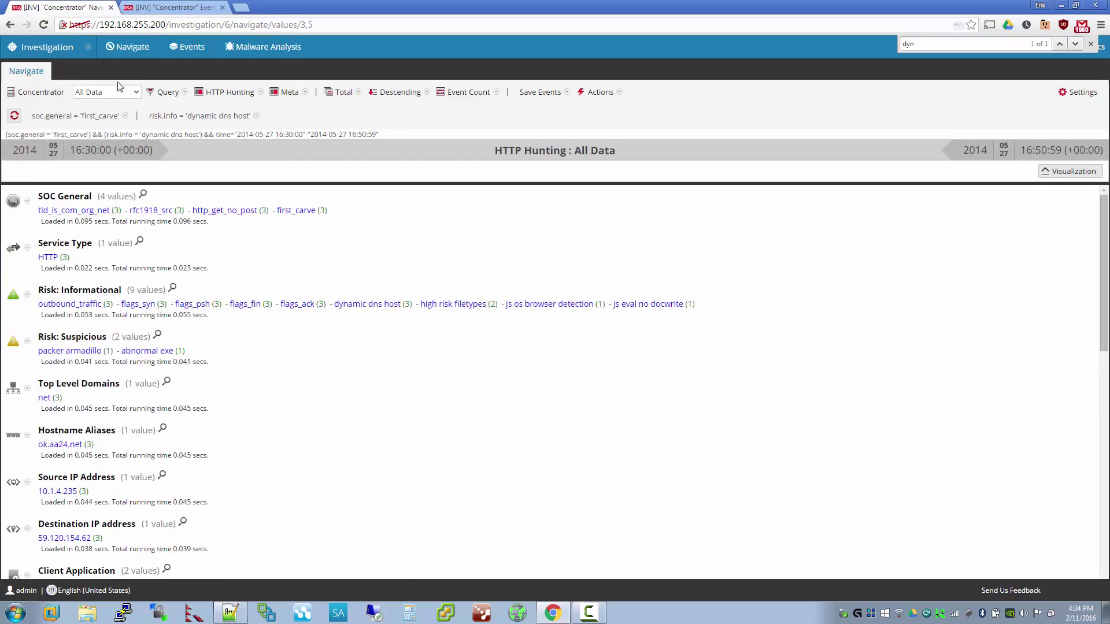
{"action": "left_click", "coordinate": [256, 116]}
{"action": "left_click", "coordinate": [203, 167]}
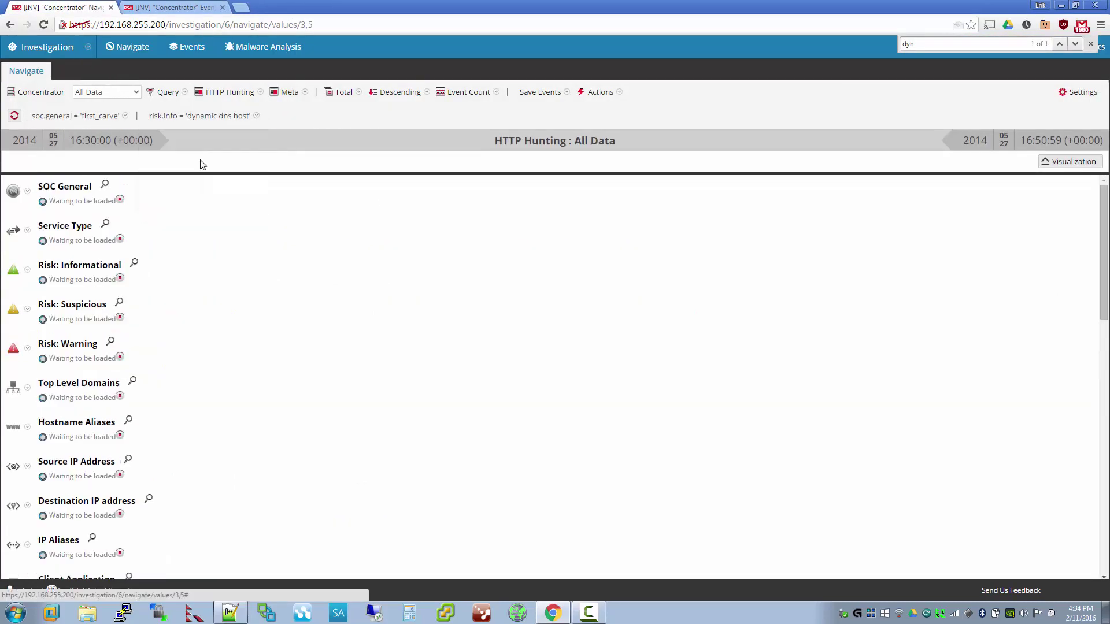
{"action": "left_click", "coordinate": [125, 116]}
{"action": "left_click", "coordinate": [118, 194]}
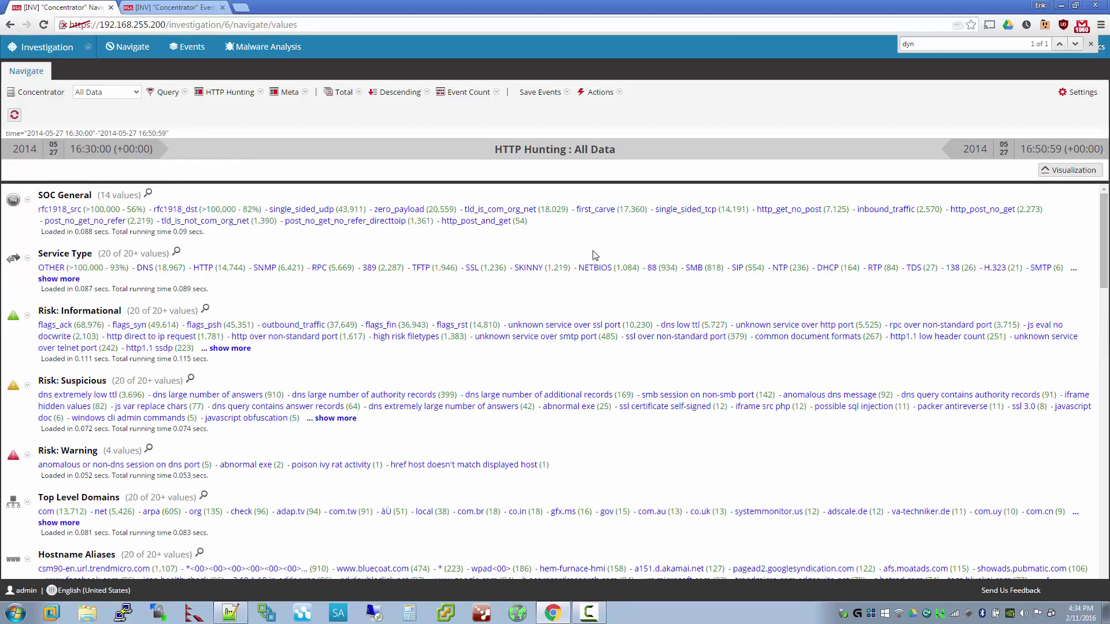
- Drill into inbound_traffic under SOC General and examine its Risk: Informational and Risk: Suspicious values
{"action": "left_click", "coordinate": [899, 209]}
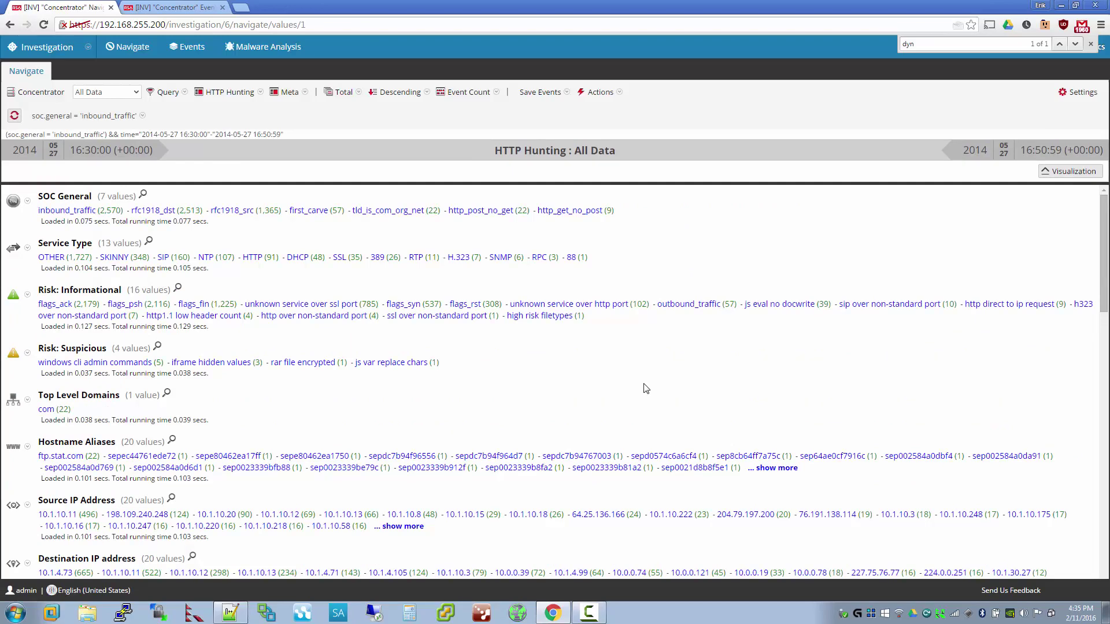
{"action": "scroll", "coordinate": [627, 347], "scroll_direction": "down", "scroll_amount": 1}
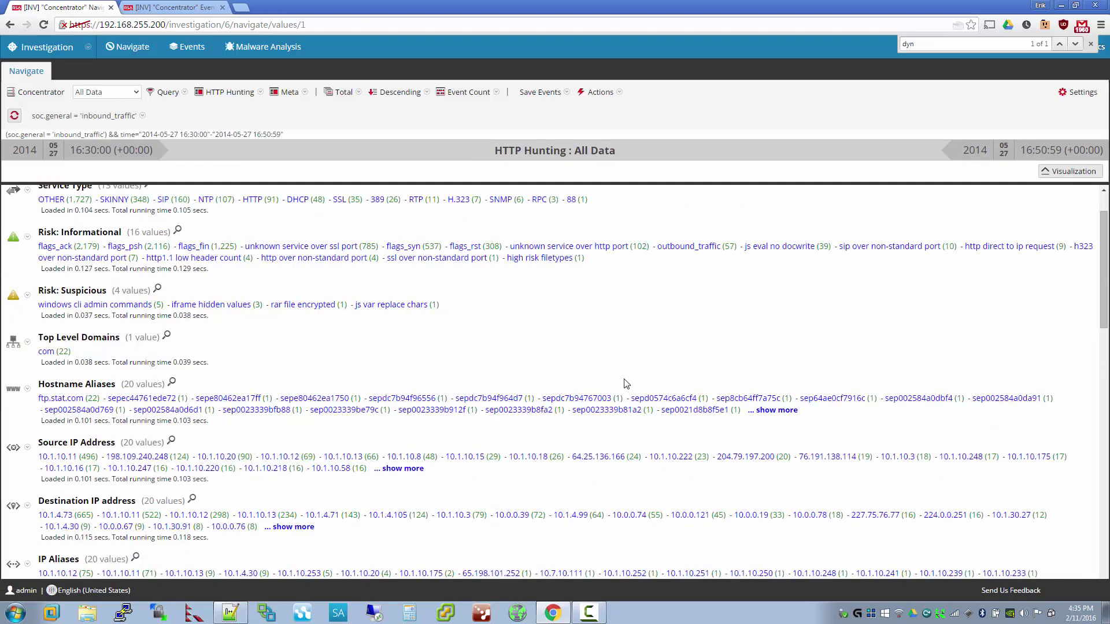
{"action": "scroll", "coordinate": [578, 359], "scroll_direction": "up", "scroll_amount": 1}
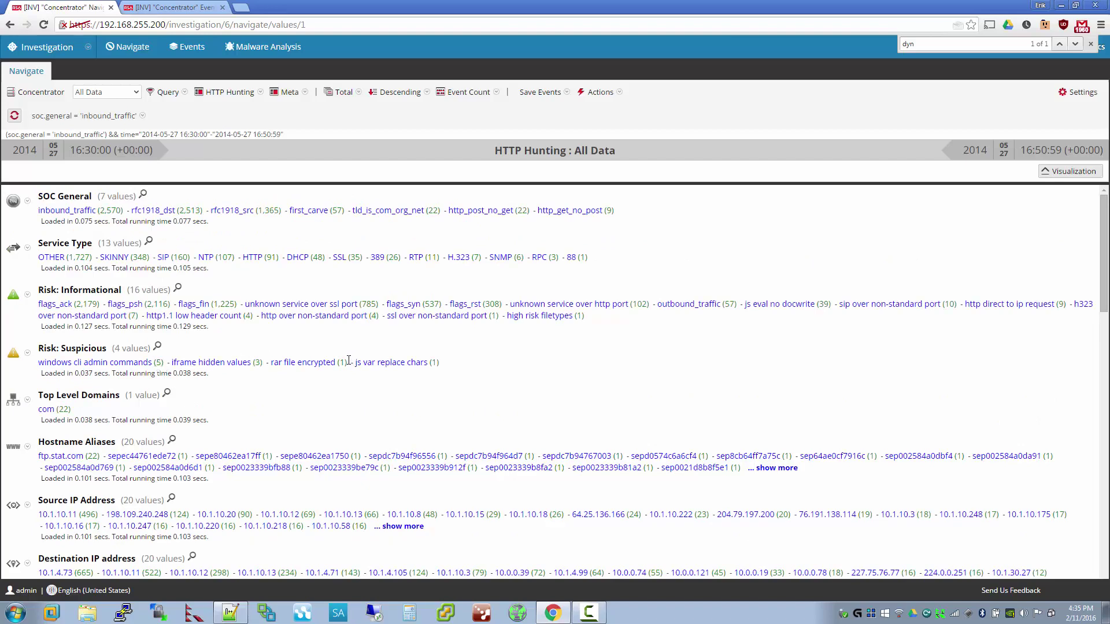
{"action": "left_click_drag", "start_coordinate": [345, 393], "coordinate": [377, 275]}
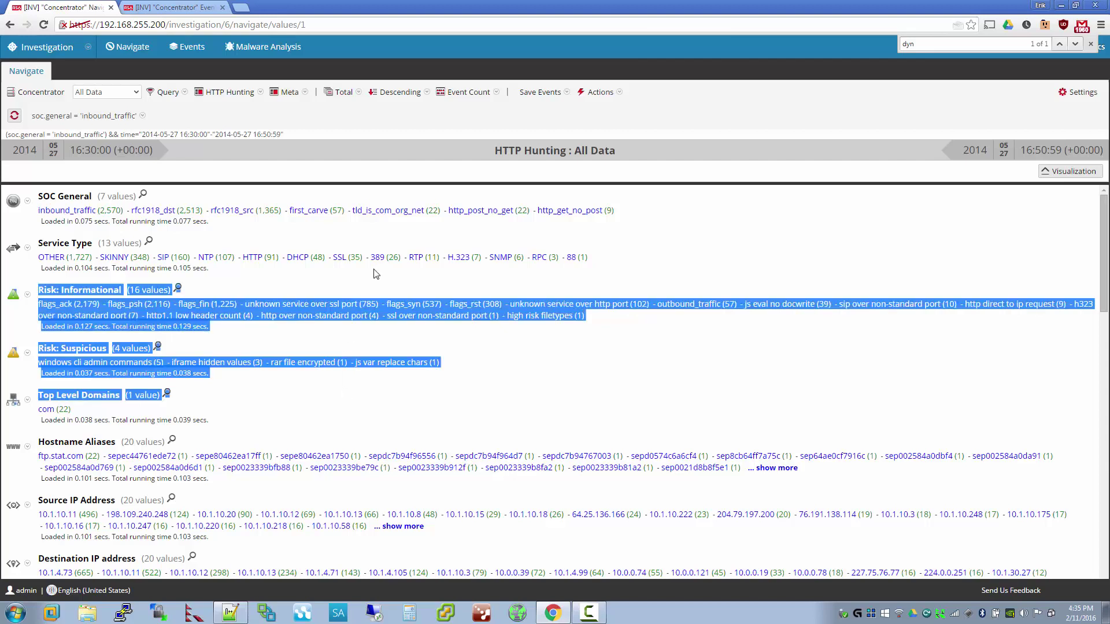
{"action": "left_click", "coordinate": [377, 275]}
{"action": "left_click_drag", "start_coordinate": [372, 350], "coordinate": [371, 395]}
{"action": "left_click", "coordinate": [371, 397]}
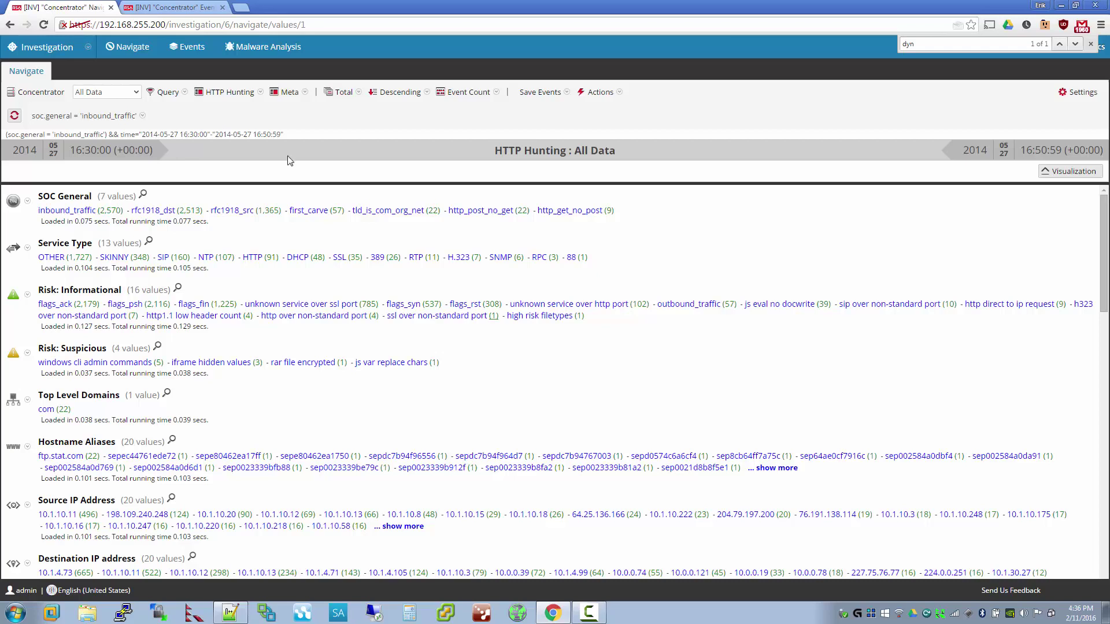
- Remove the 'inbound_traffic' filter from the investigation
{"action": "left_click", "coordinate": [142, 116]}
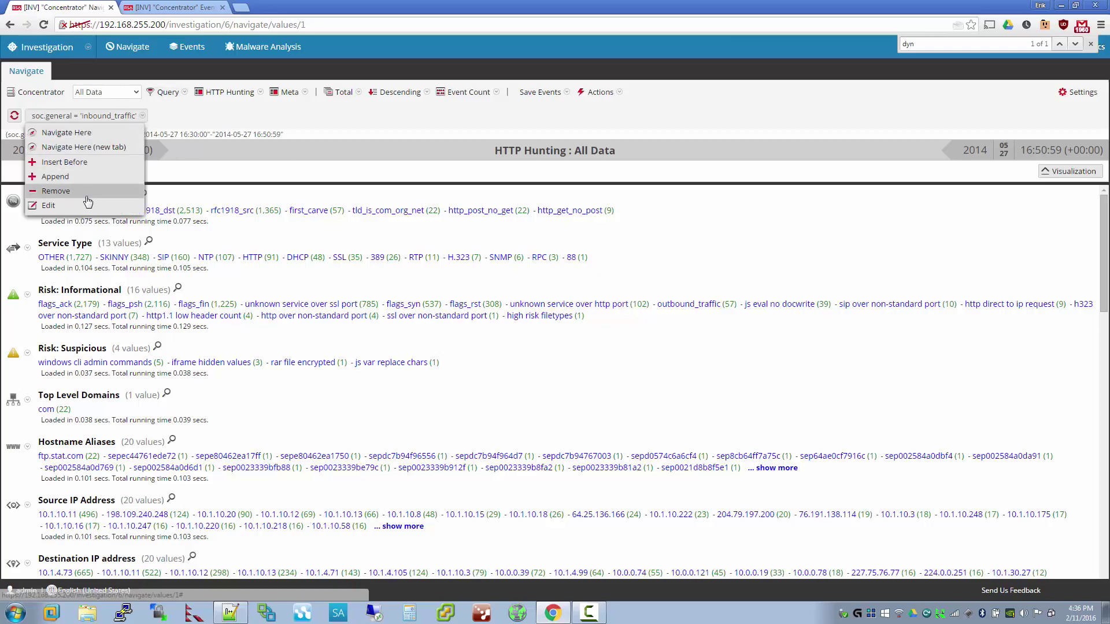
{"action": "left_click", "coordinate": [56, 190]}
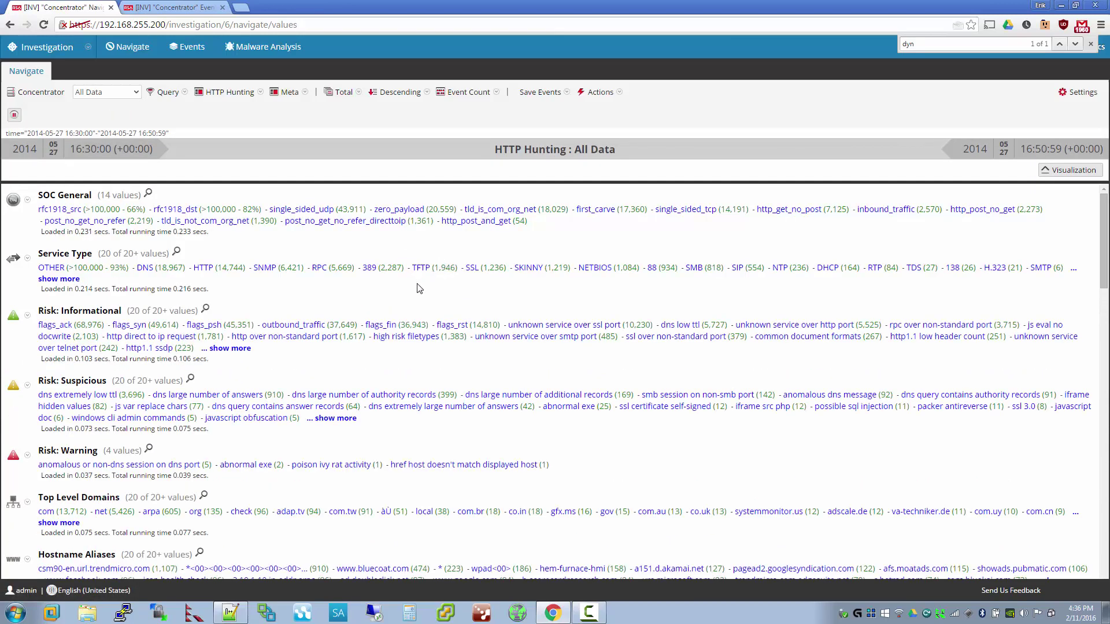